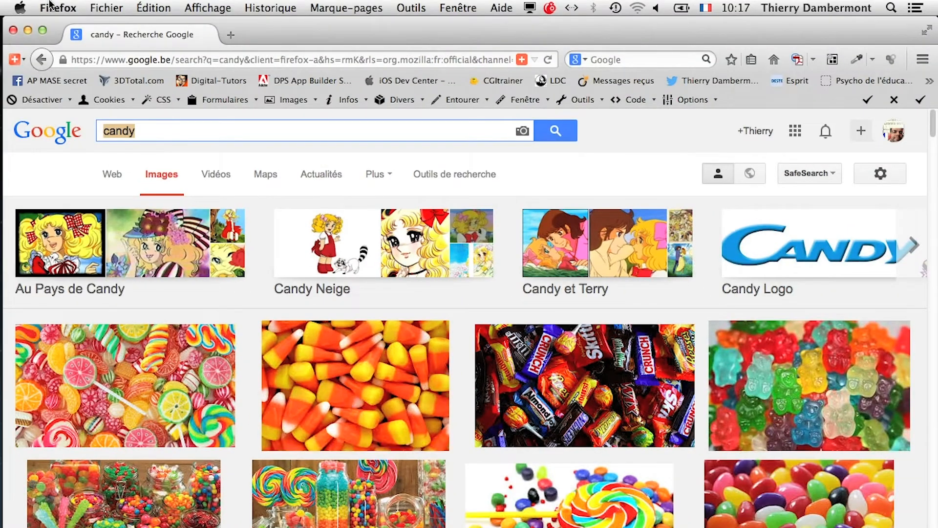
# Step: Open a new browser window and search Google for "droit à l'image"
pyautogui.click(107, 8)
pyautogui.click(112, 38)
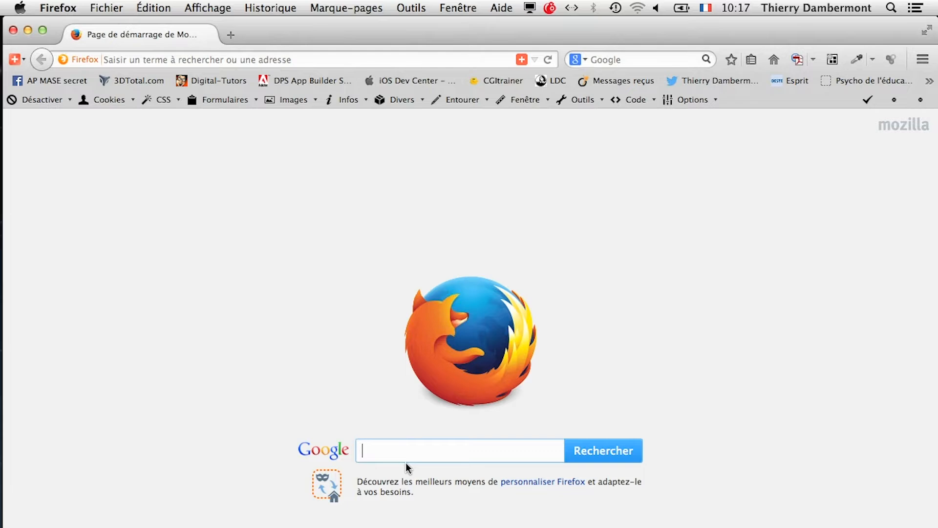
pyautogui.write('"')
pyautogui.press('BackSpace')
pyautogui.write('d')
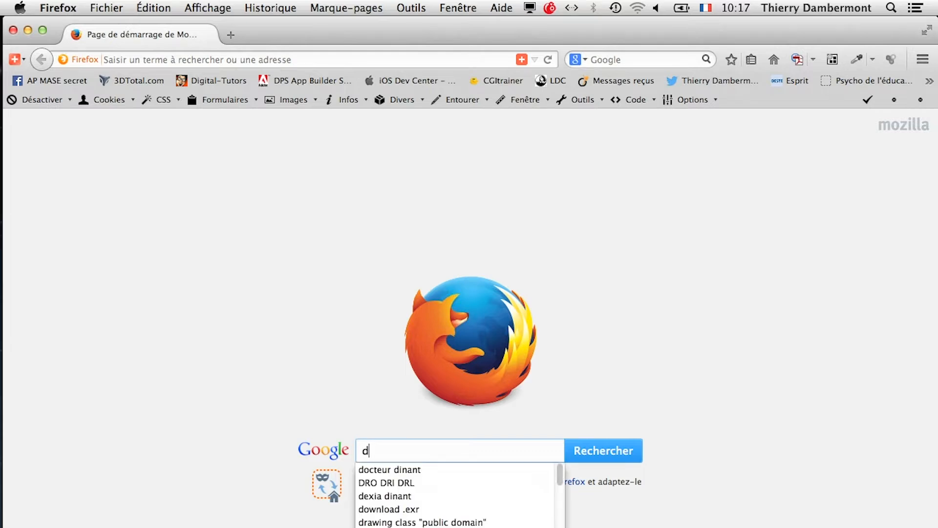
pyautogui.write("roit à l'image")
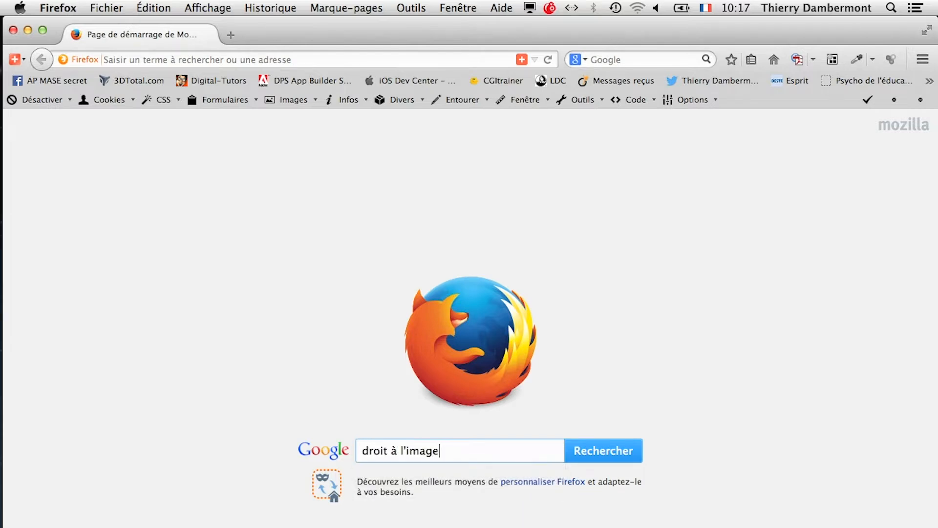
pyautogui.press('Return')
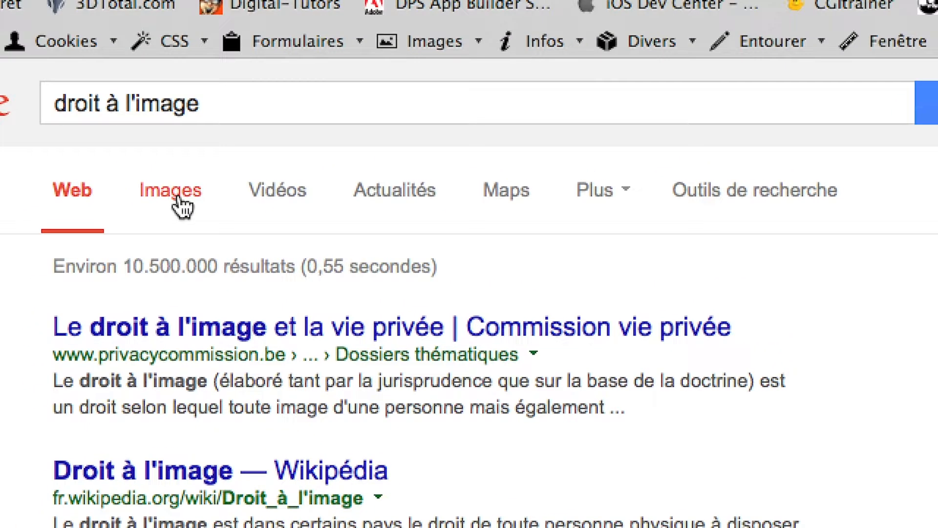
# Step: View the image results for "droit à l'image", return to the web results and look through the listed pages
pyautogui.click(174, 115)
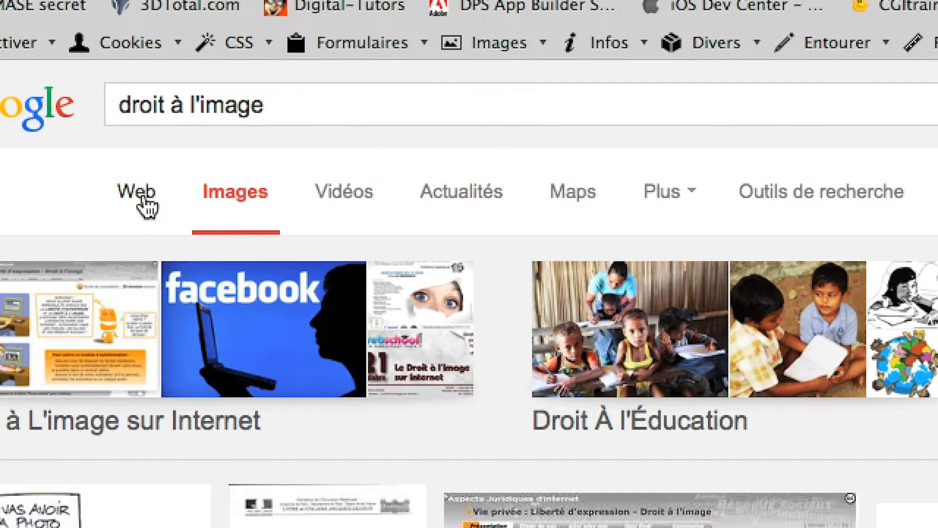
pyautogui.click(82, 204)
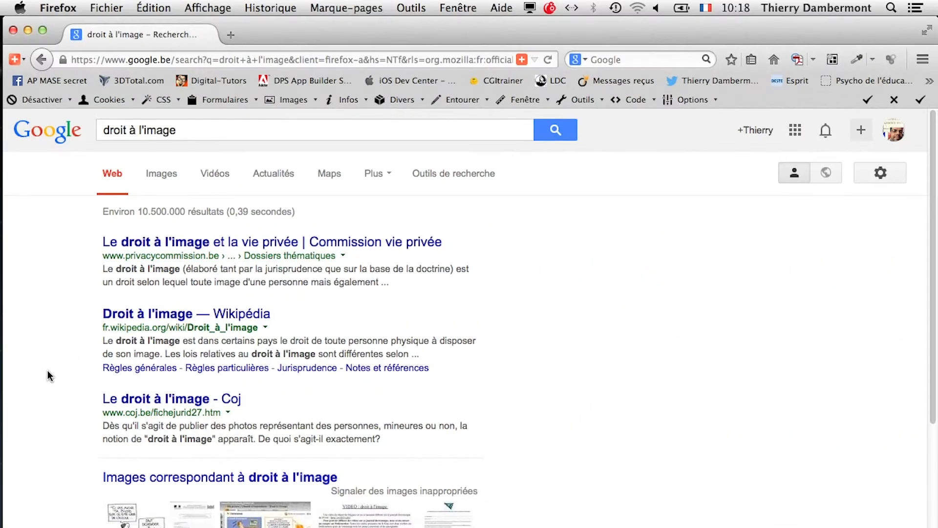
pyautogui.scroll(-5, 98, 340)
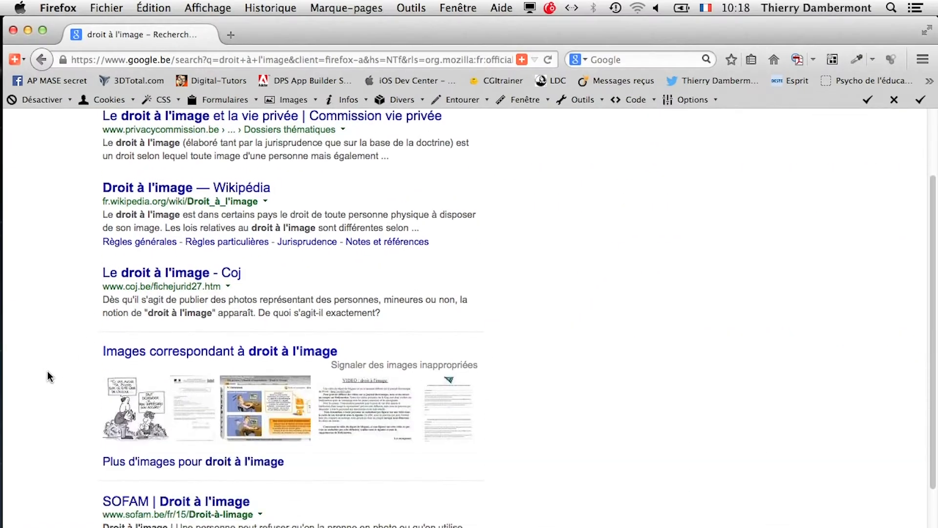
pyautogui.scroll(-12, 48, 372)
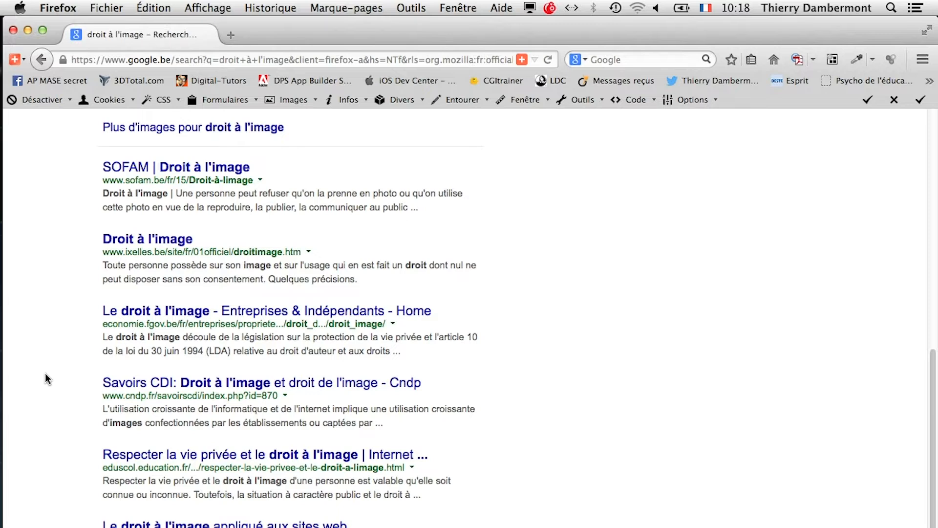
pyautogui.scroll(-1, 46, 373)
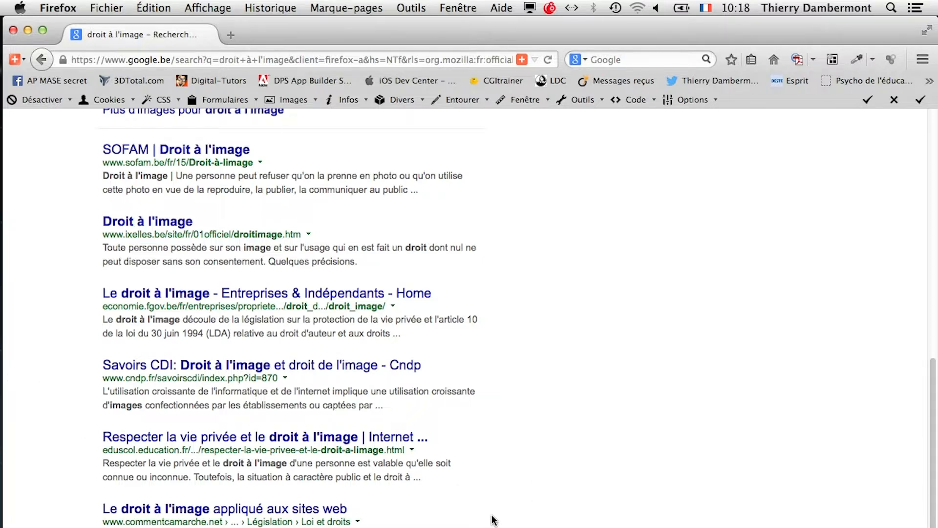
pyautogui.scroll(-1, 494, 518)
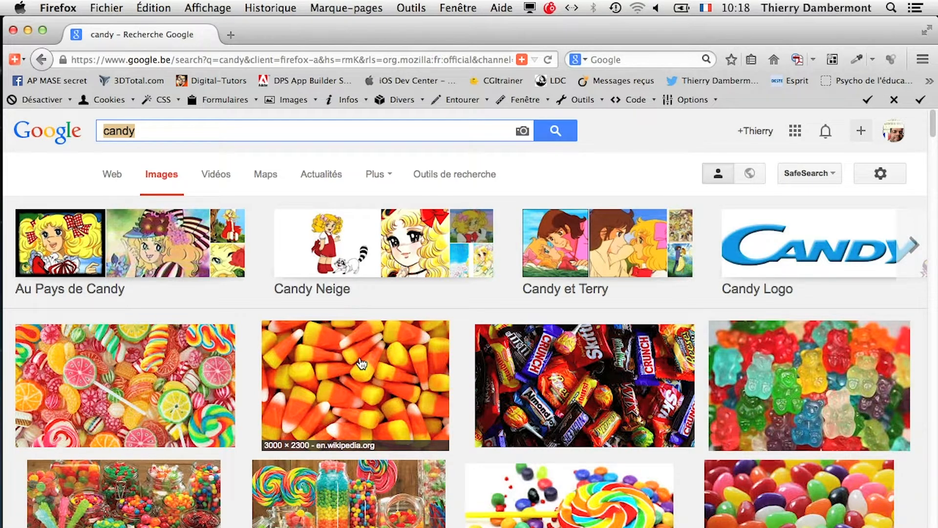
# Step: Browse the "candy" image results and open the 3000 × 2300 candy corn picture from en.wikipedia.org as a standalone image in a new tab
pyautogui.scroll(-5, 361, 364)
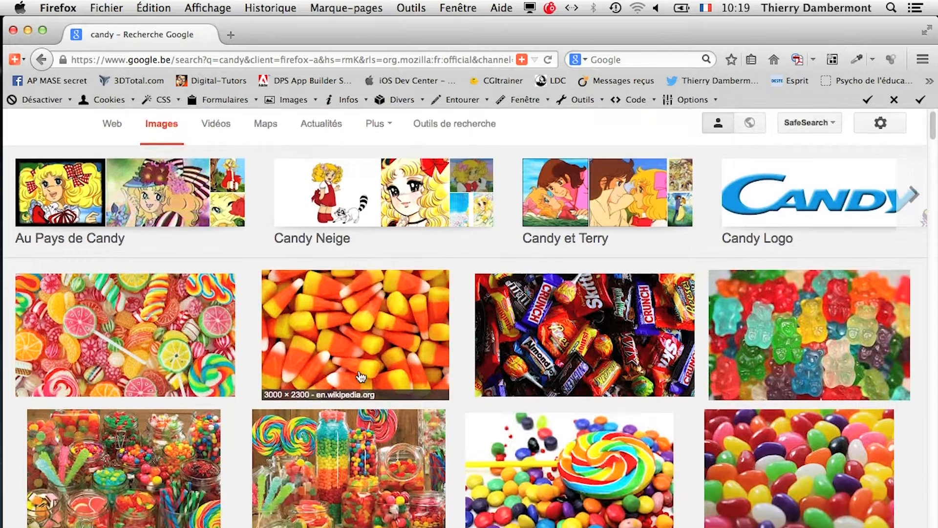
pyautogui.scroll(-5, 360, 378)
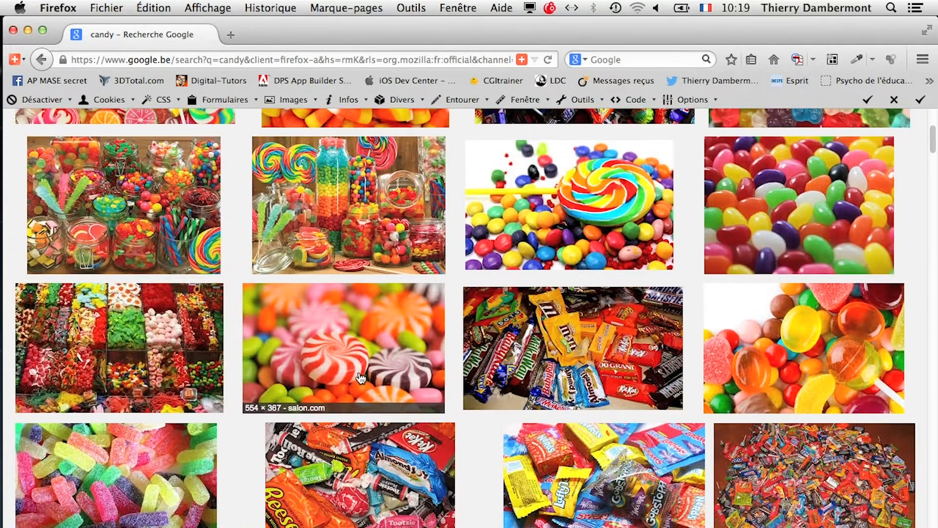
pyautogui.scroll(-4, 361, 377)
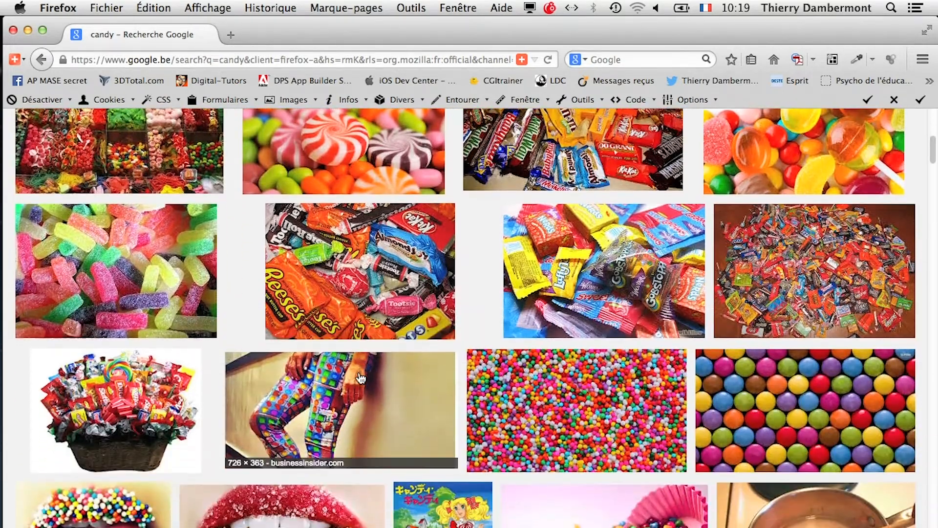
pyautogui.scroll(-2, 360, 377)
pyautogui.scroll(2, 361, 377)
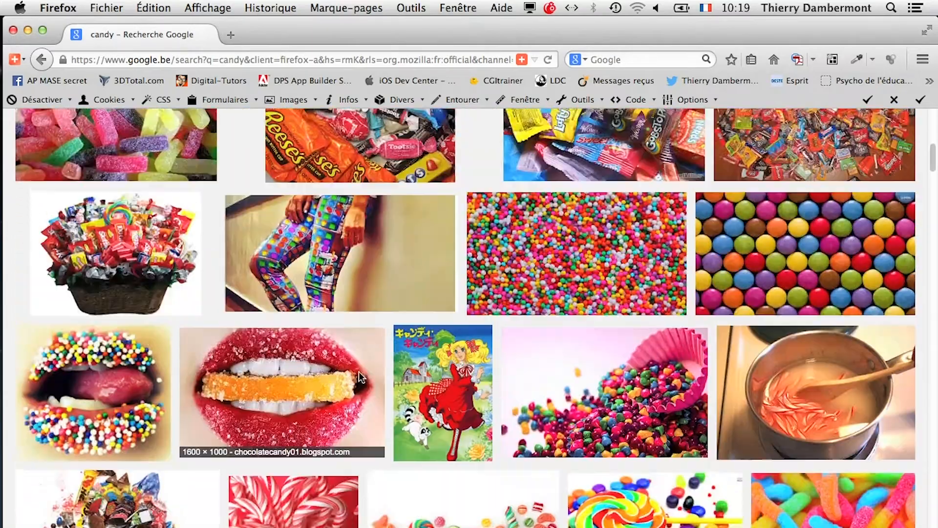
pyautogui.scroll(-2, 361, 377)
pyautogui.scroll(15, 361, 377)
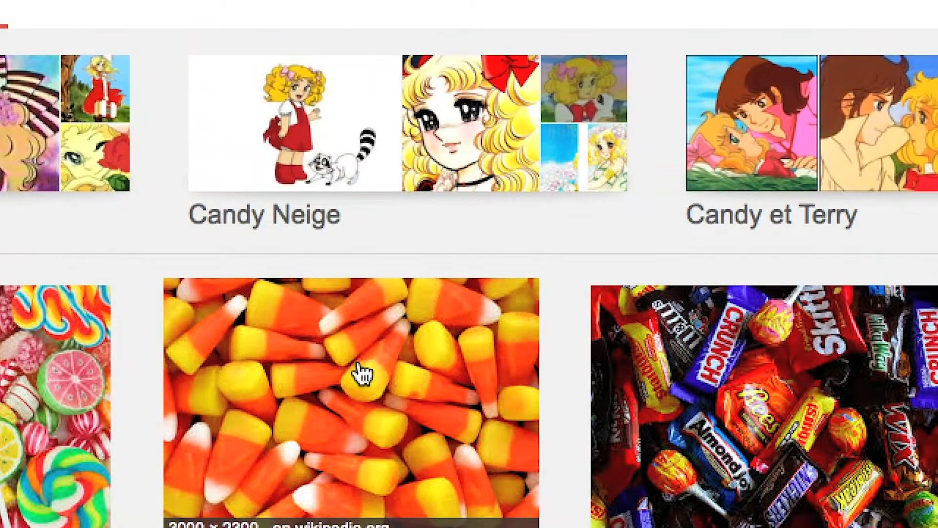
pyautogui.rightClick(362, 374)
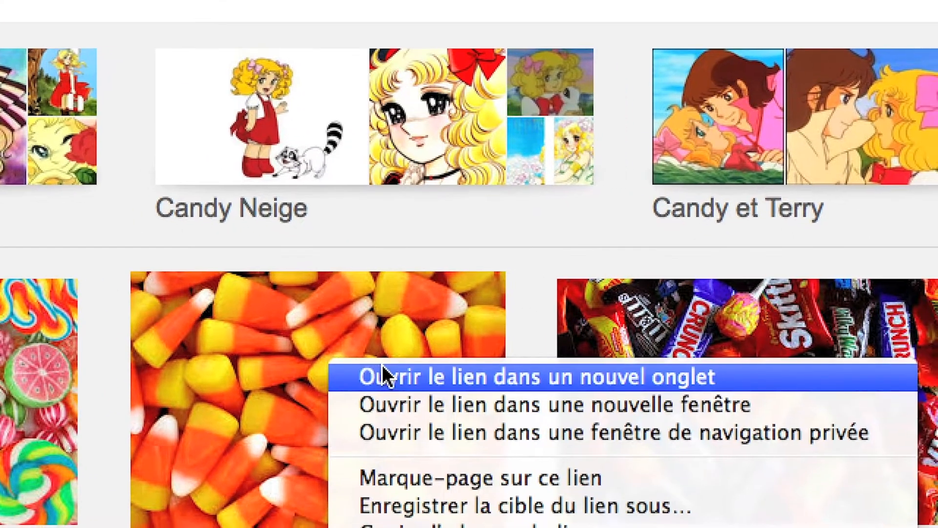
pyautogui.click(382, 366)
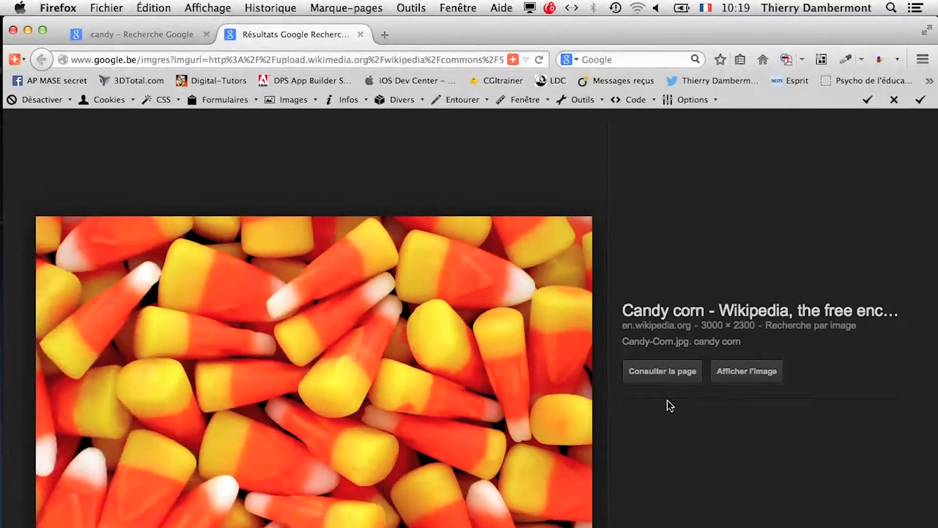
pyautogui.click(738, 372)
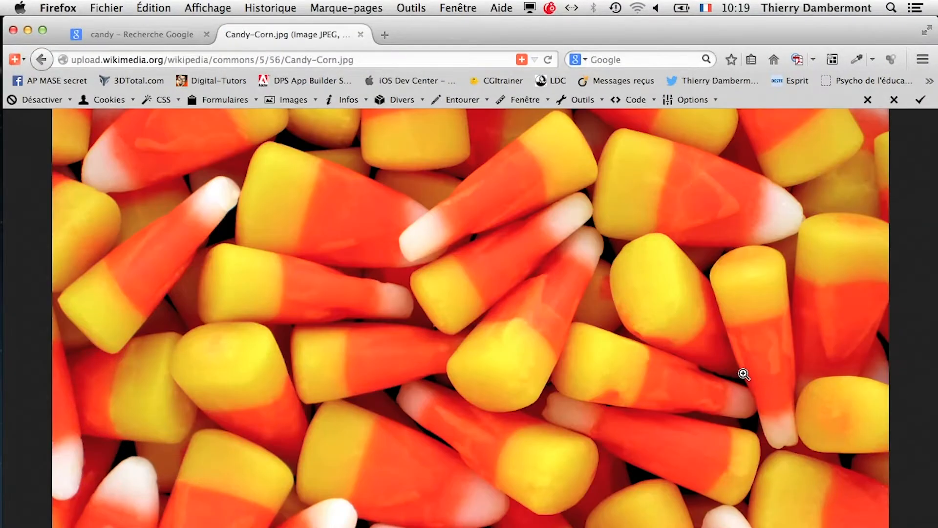
# Step: Inspect the candy corn picture's resolution by alternating between the fitted view and actual size
pyautogui.click(471, 400)
pyautogui.click(471, 401)
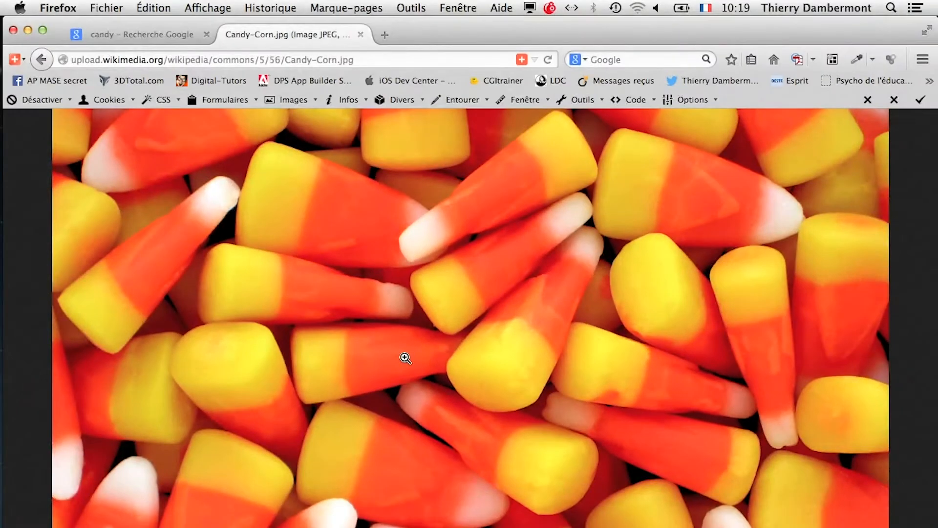
pyautogui.click(404, 356)
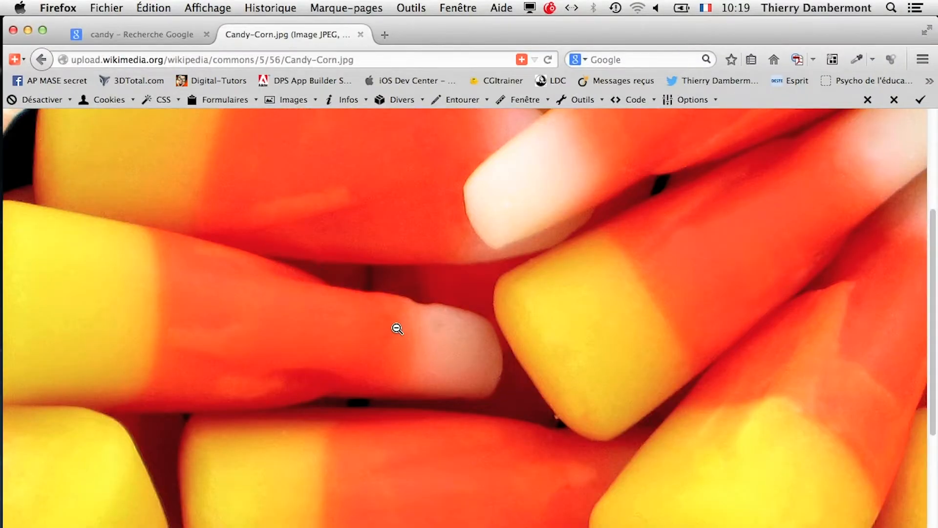
pyautogui.click(398, 329)
pyautogui.click(397, 328)
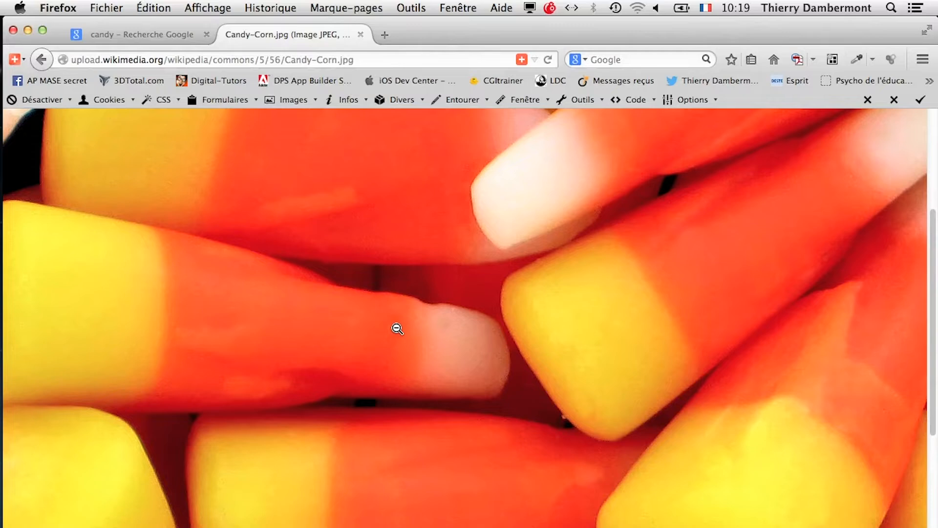
pyautogui.click(397, 329)
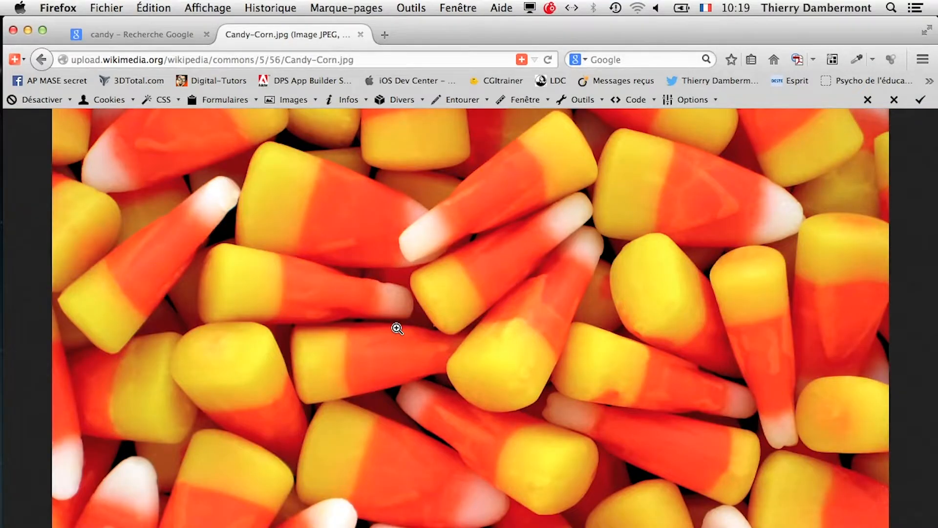
pyautogui.click(397, 329)
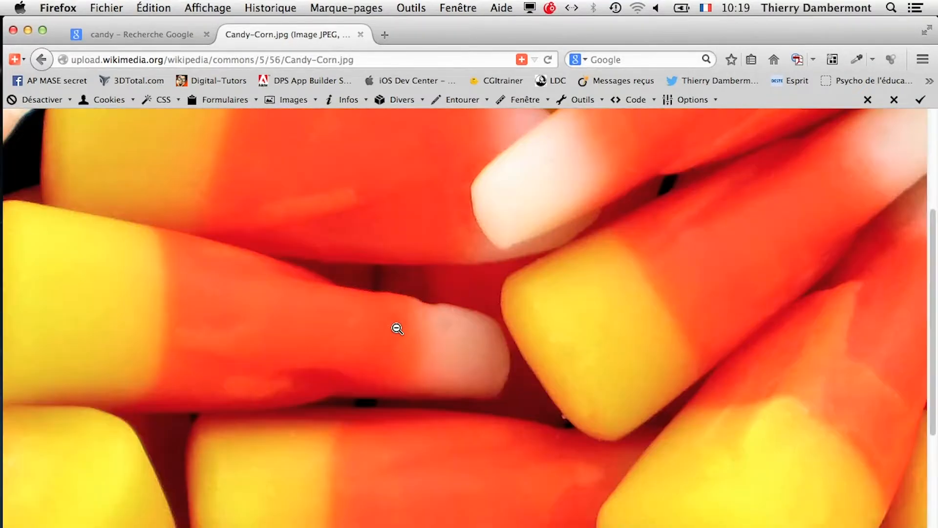
pyautogui.click(397, 328)
pyautogui.click(397, 329)
# Step: Save the picture as Candy-Corn.jpg in the "le 11_06_2014" folder on the desktop (Bureau)
pyautogui.rightClick(340, 315)
pyautogui.click(448, 365)
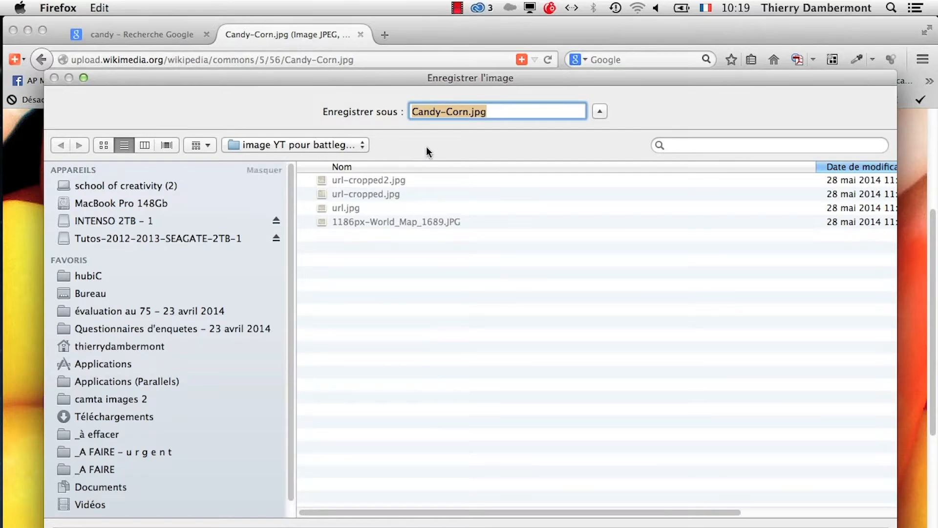
pyautogui.click(93, 294)
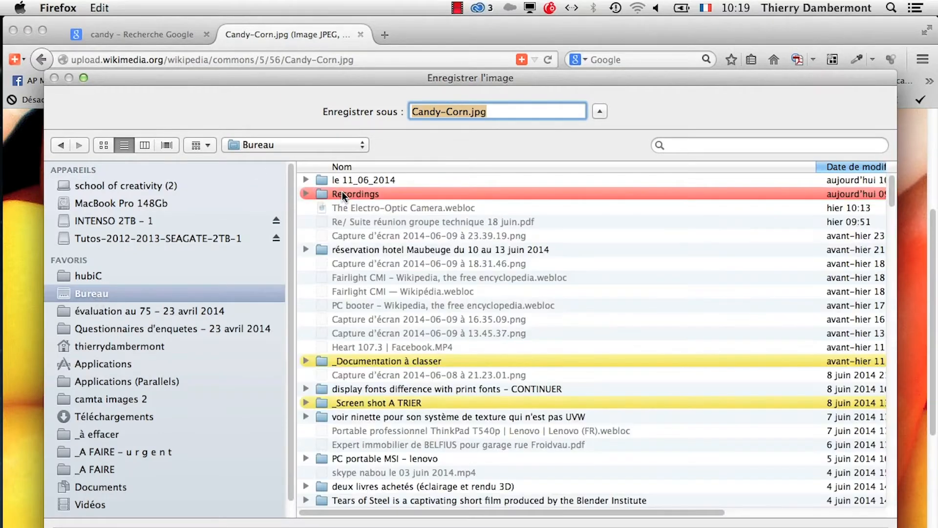
pyautogui.doubleClick(353, 179)
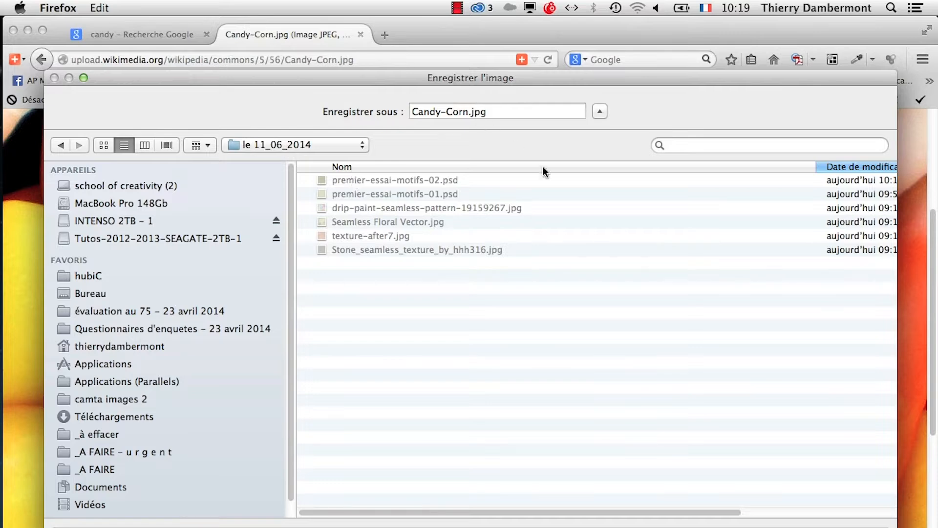
pyautogui.press('Return')
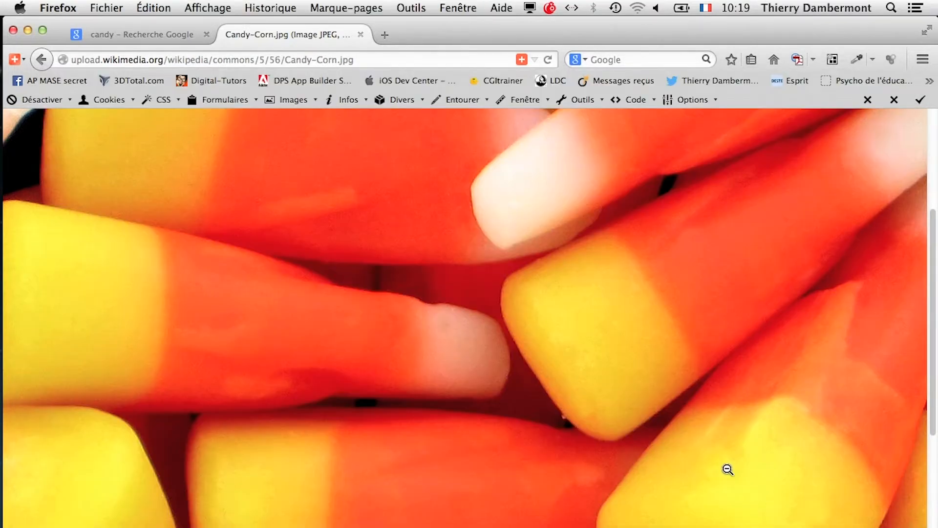
# Step: Switch from Firefox to the Finder
pyautogui.press('super+Tab')
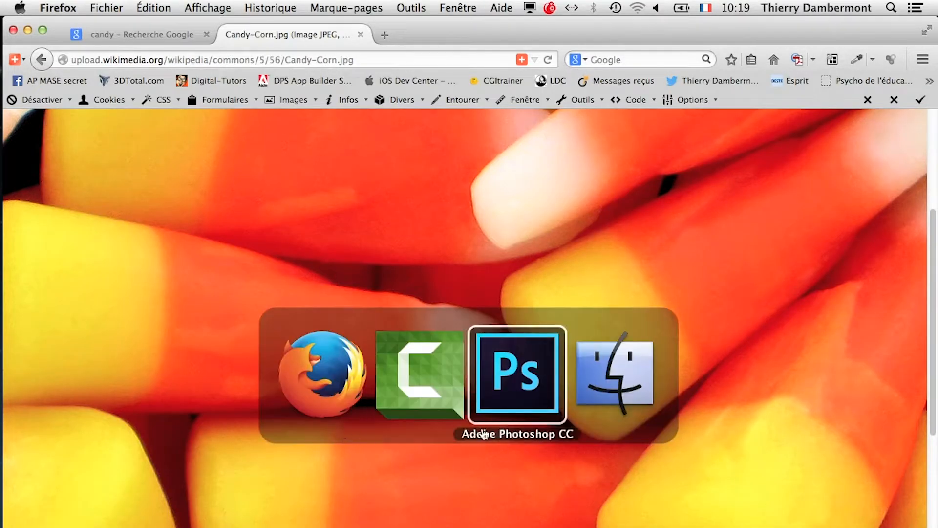
pyautogui.press('super+shift+Tab')
pyautogui.press('super+shift+Tab')
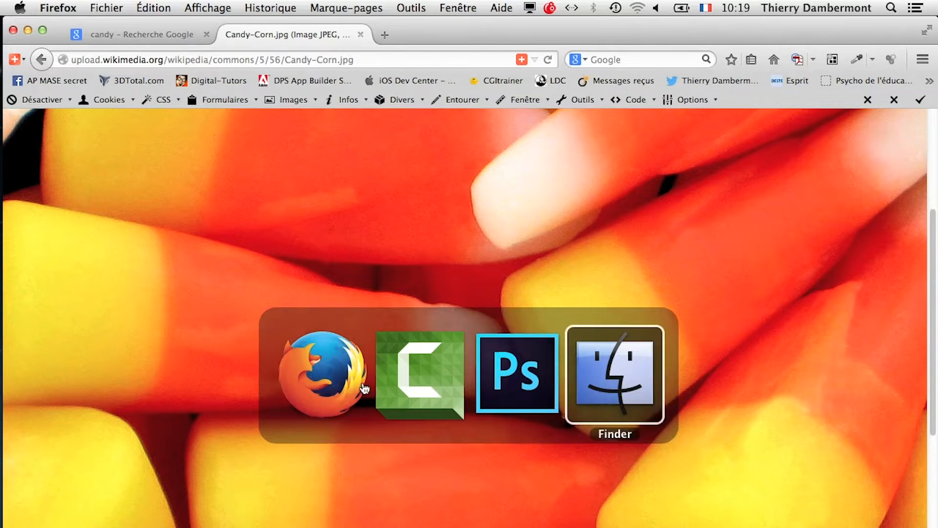
pyautogui.click(614, 389)
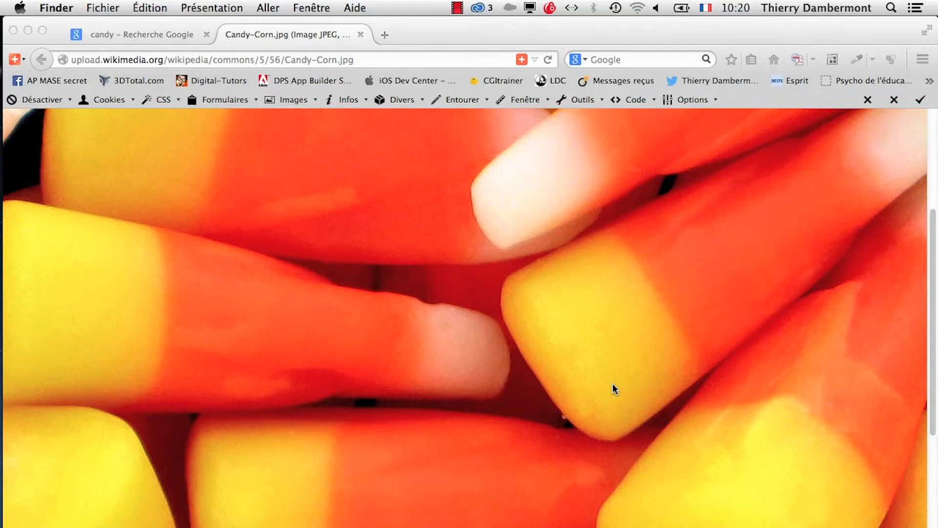
# Step: Switch to Photoshop, open Candy-Corn.jpg from the "le 11_06_2014" folder and display it in full-screen mode with the menu bar
pyautogui.press('super+Tab')
pyautogui.press('super+Tab')
pyautogui.press('super+Tab')
pyautogui.click(125, 8)
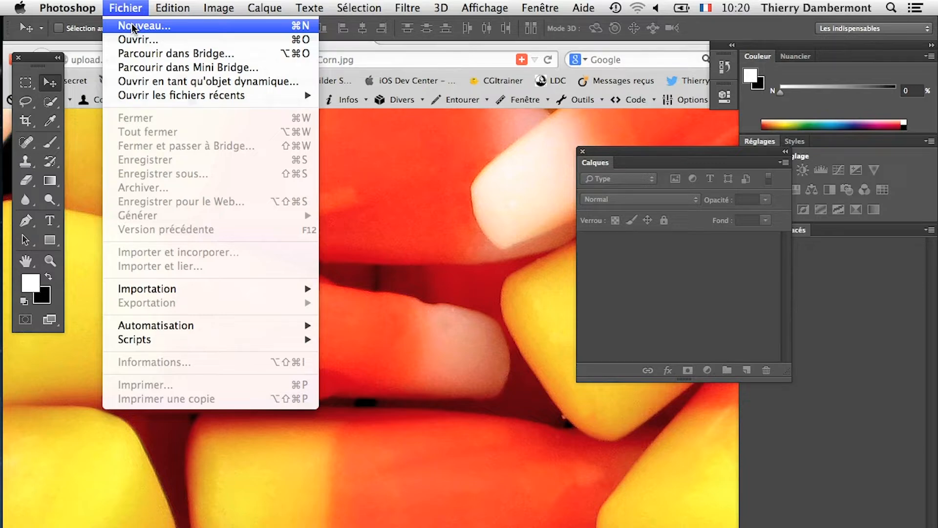
pyautogui.click(131, 35)
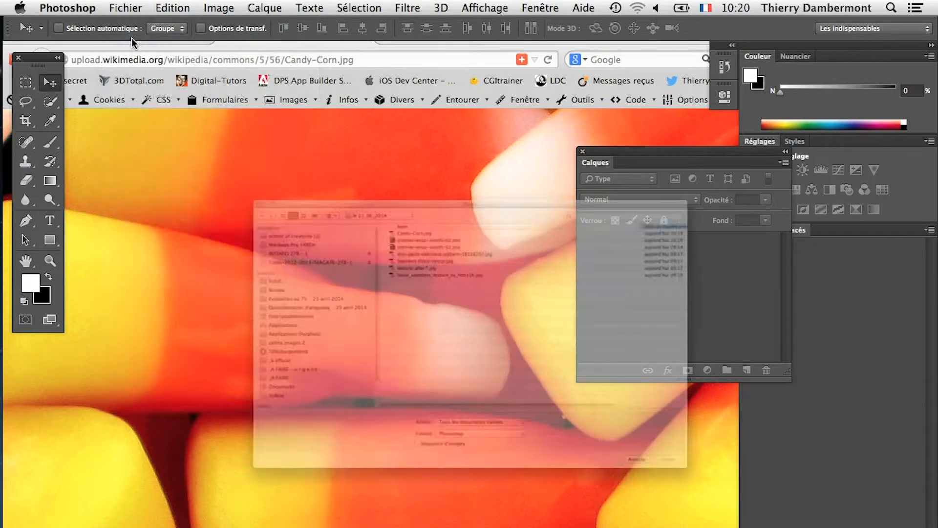
pyautogui.click(358, 133)
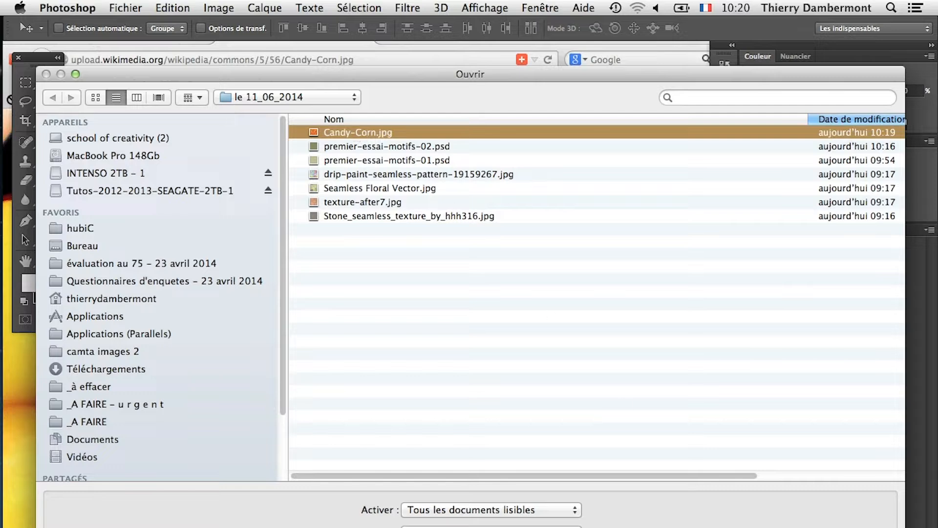
pyautogui.press('Return')
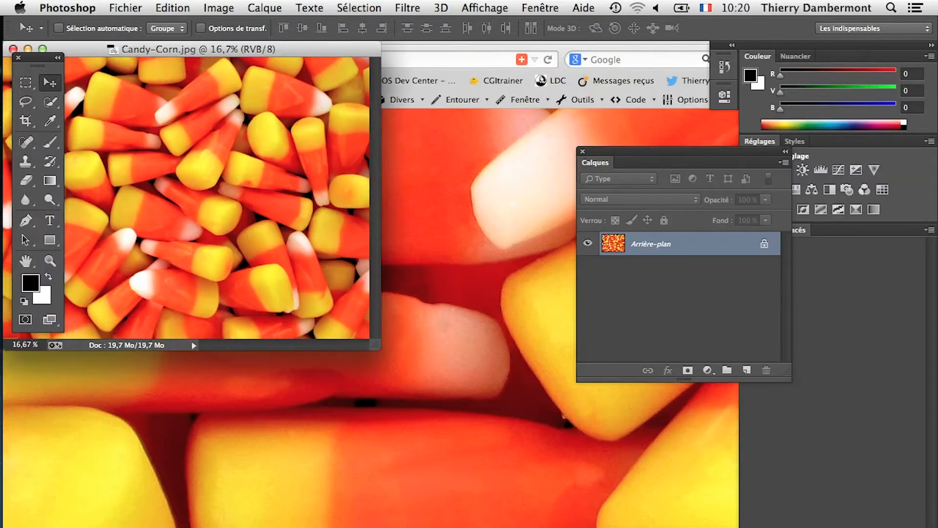
pyautogui.press('f')
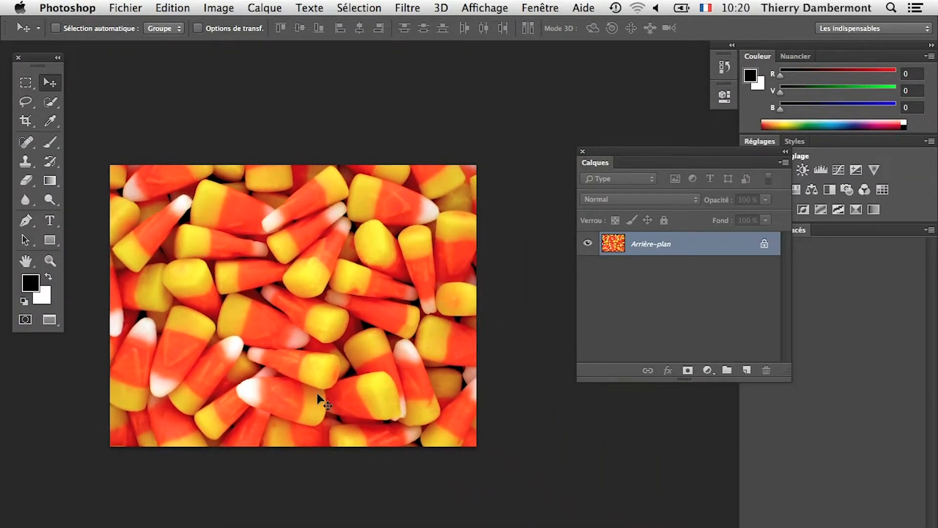
# Step: Examine the candy picture by alternating between actual size (100%) and the view fitted to the screen
pyautogui.moveTo(309, 198); pyautogui.dragTo(349, 240)
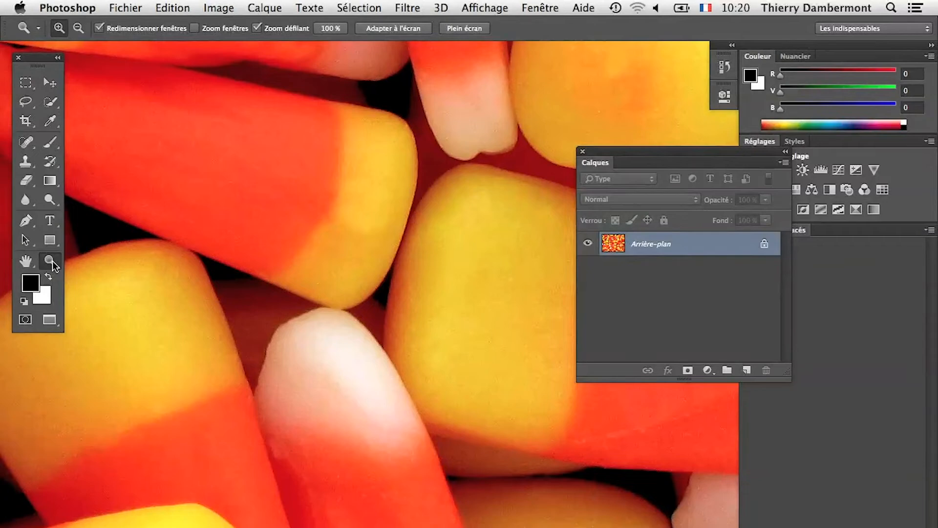
pyautogui.doubleClick(54, 268)
pyautogui.moveTo(141, 526); pyautogui.dragTo(440, 527)
pyautogui.moveTo(440, 420); pyautogui.dragTo(577, 508)
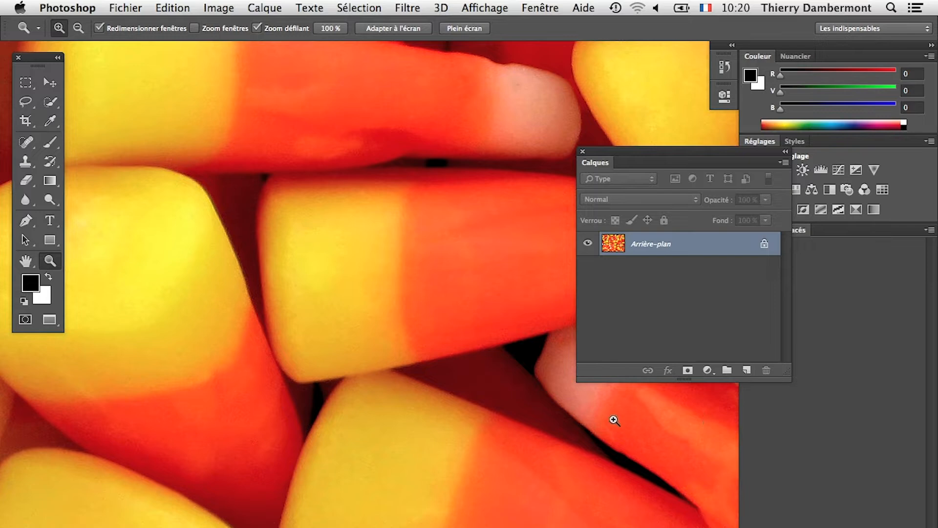
pyautogui.click(26, 263)
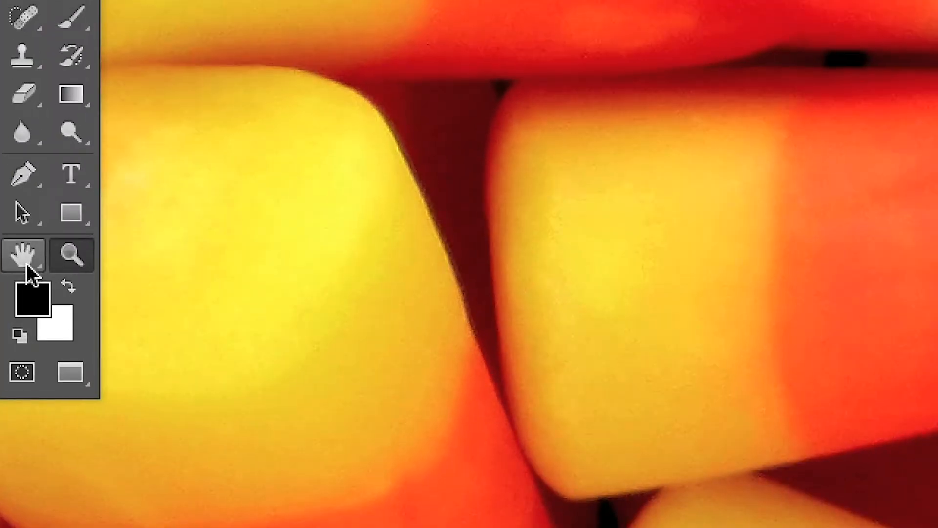
pyautogui.doubleClick(26, 262)
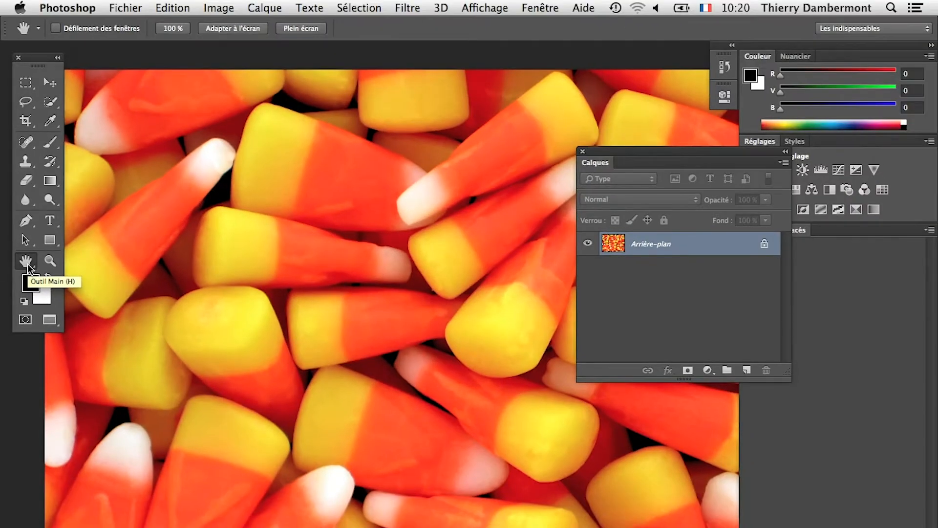
pyautogui.doubleClick(50, 261)
pyautogui.doubleClick(29, 264)
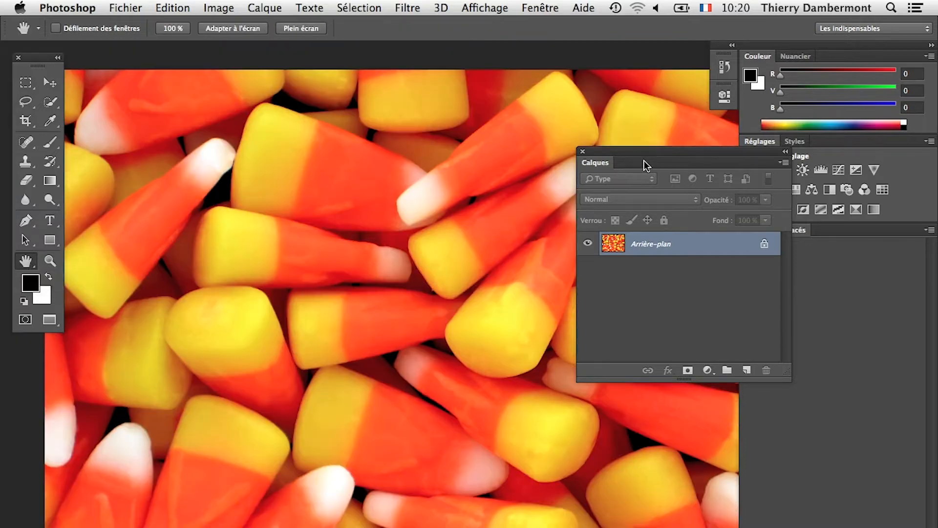
# Step: Dock the floating Calques panel beside Couches and Tracés, and compare the picture at 100% and fitted to the screen
pyautogui.moveTo(611, 147); pyautogui.dragTo(833, 235)
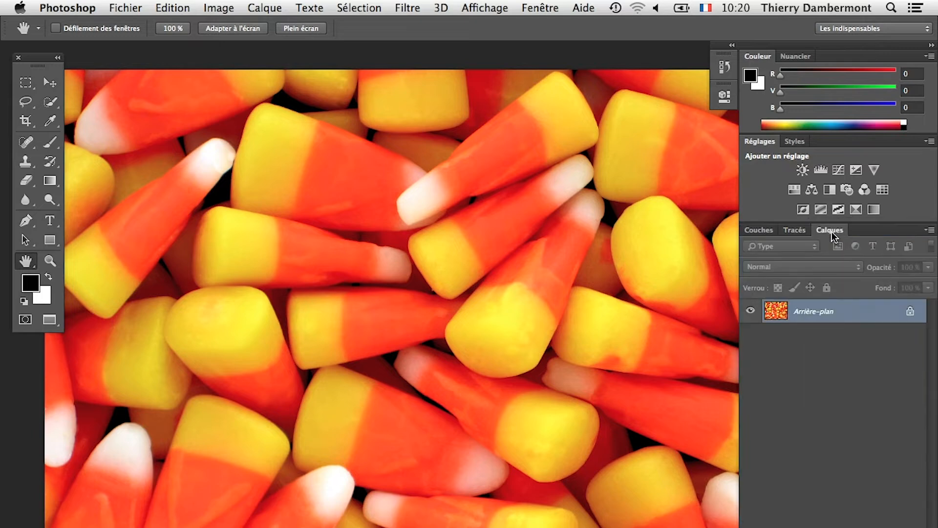
pyautogui.doubleClick(50, 260)
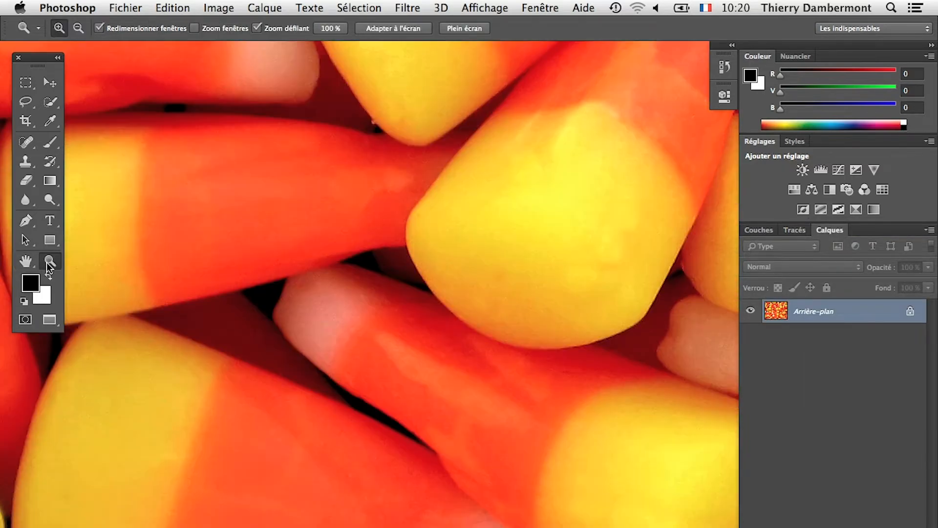
pyautogui.click(26, 263)
pyautogui.doubleClick(25, 264)
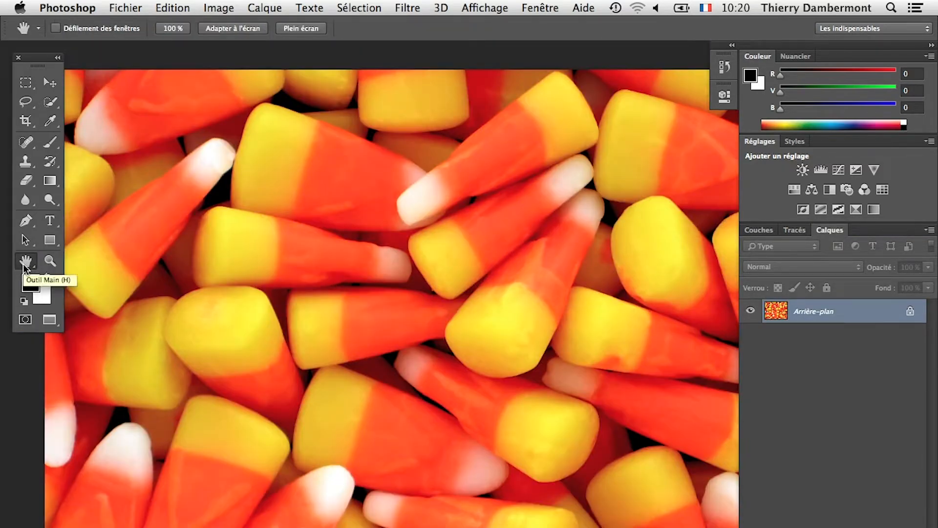
pyautogui.press('super+Tab')
pyautogui.press('super+Tab')
pyautogui.press('super+Tab')
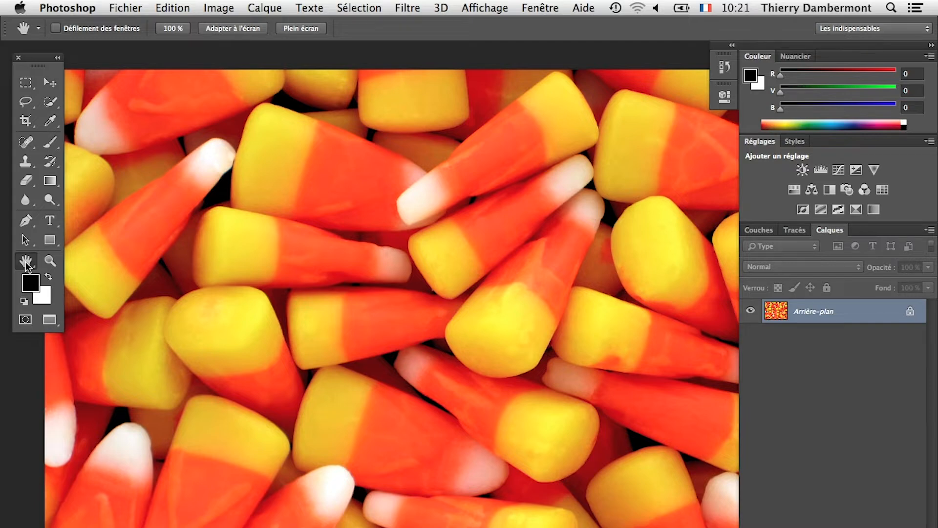
# Step: Hide and redisplay all the panels, including the toolbox and options bar, to compare the workspace with the unobstructed picture
pyautogui.press('Tab')
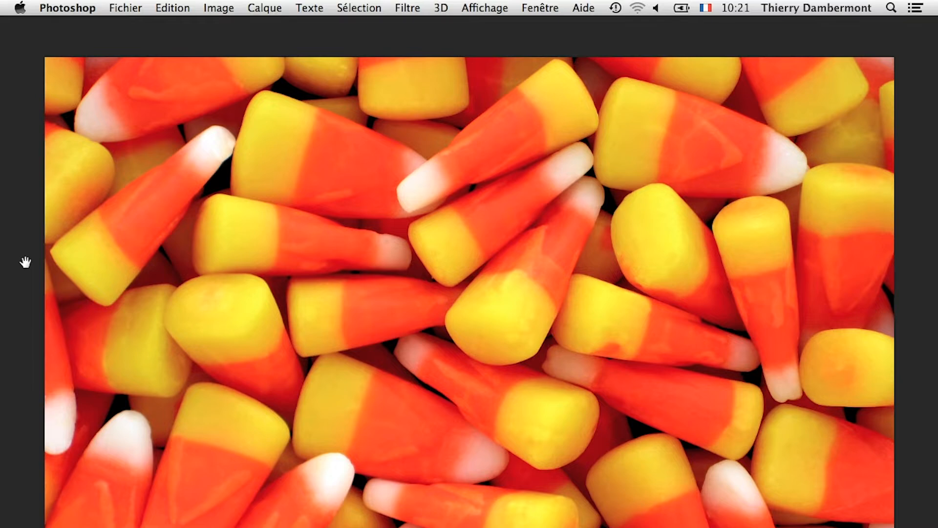
pyautogui.press('Tab')
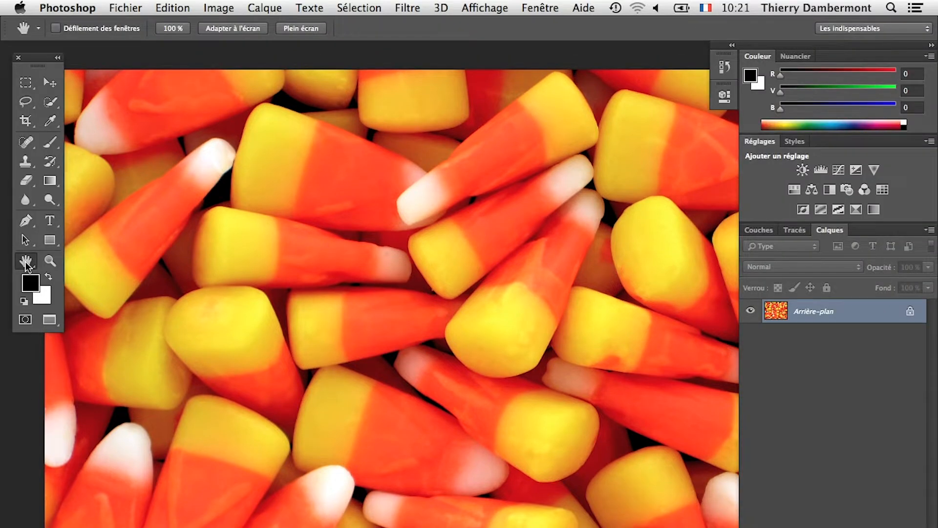
pyautogui.press('Tab')
pyautogui.press('Tab')
pyautogui.press('Tab')
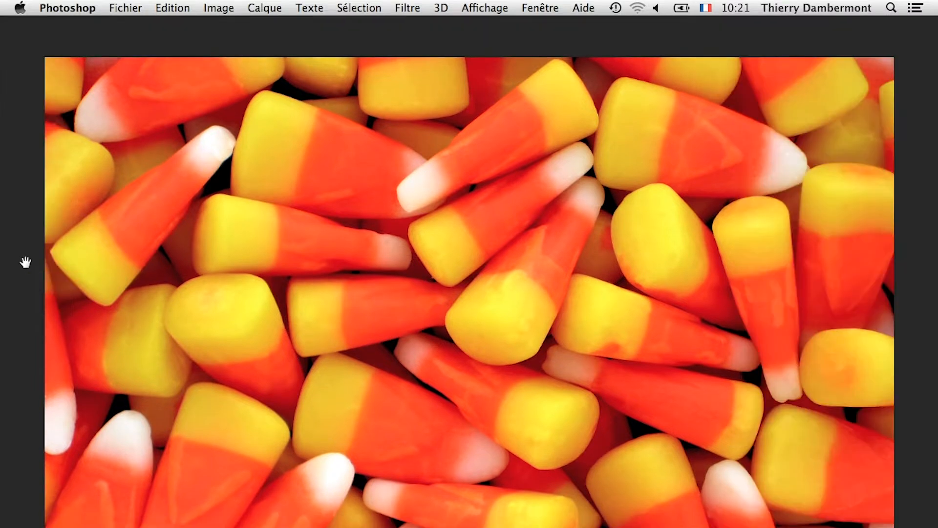
pyautogui.press('Tab')
pyautogui.press('Tab')
pyautogui.press('Tab')
pyautogui.press('Tab')
pyautogui.press('Tab')
pyautogui.press('Tab')
pyautogui.press('Tab')
pyautogui.press('Tab')
pyautogui.press('Tab')
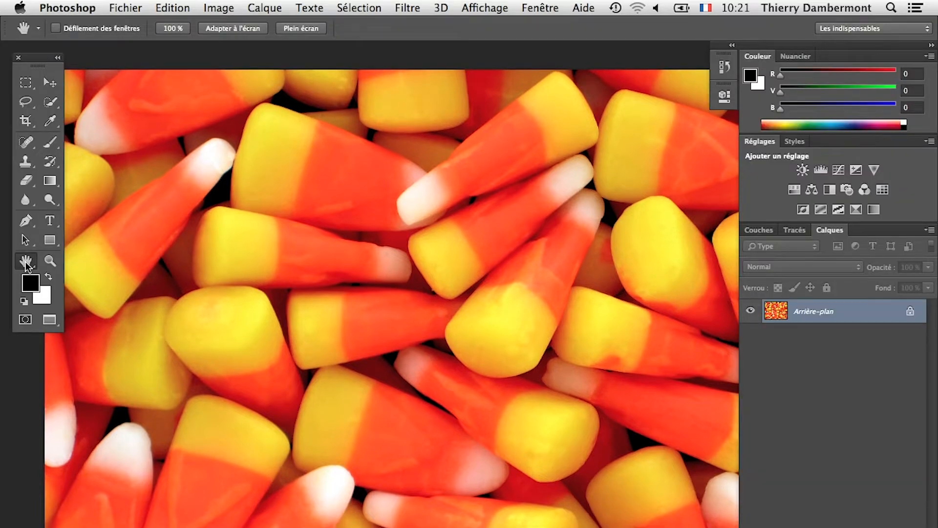
# Step: Toggle only the side panels off and on repeatedly, ending with them hidden and the toolbox and options bar displayed
pyautogui.hotkey('shift', 'Tab')
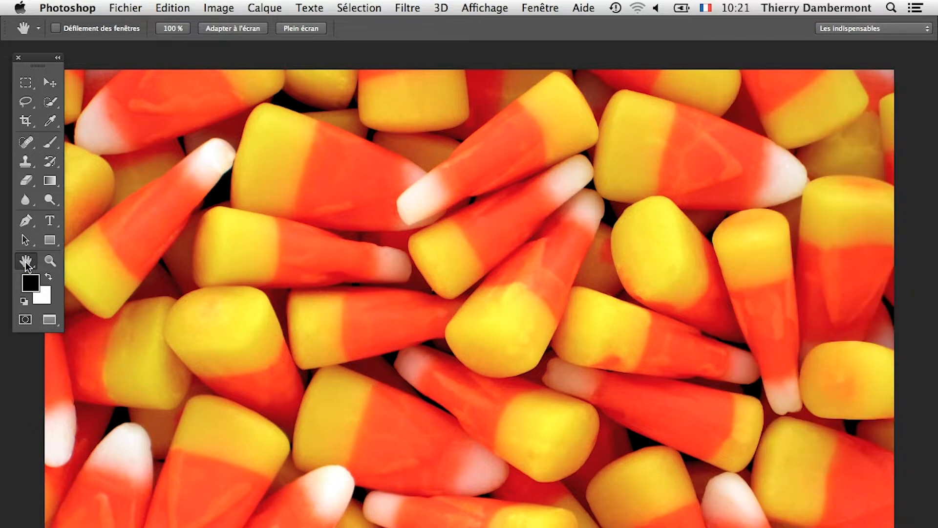
pyautogui.hotkey('shift', 'Tab')
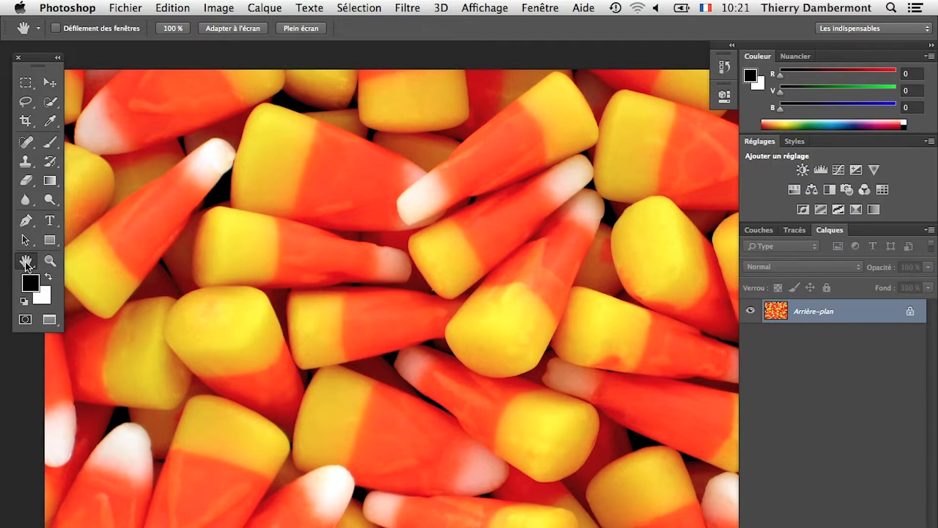
pyautogui.hotkey('shift', 'Tab')
pyautogui.hotkey('shift', 'Tab')
pyautogui.hotkey('shift', 'Tab')
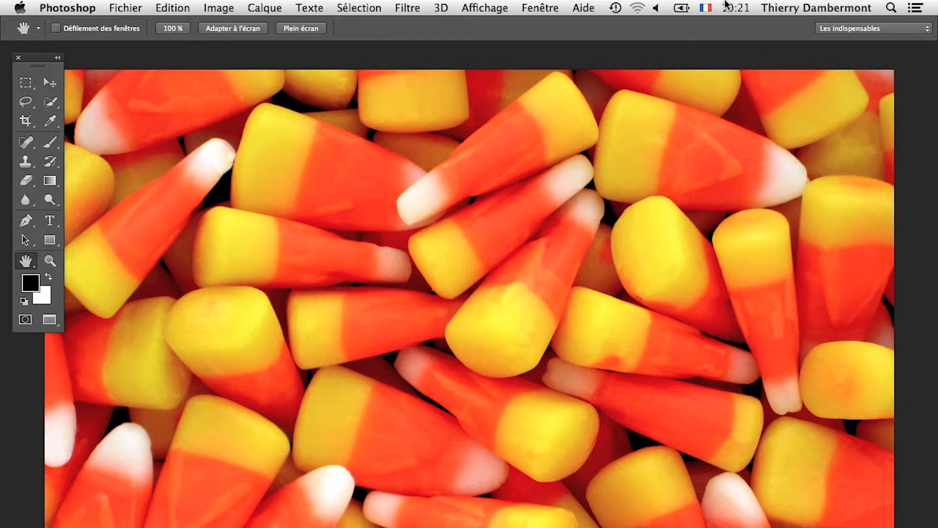
pyautogui.hotkey('shift', 'Tab')
pyautogui.hotkey('shift', 'Tab')
pyautogui.hotkey('shift', 'Tab')
pyautogui.hotkey('shift', 'Tab')
pyautogui.hotkey('shift', 'Tab')
pyautogui.hotkey('shift', 'Tab')
pyautogui.hotkey('shift', 'Tab')
pyautogui.hotkey('shift', 'Tab')
pyautogui.hotkey('shift', 'Tab')
pyautogui.hotkey('shift', 'Tab')
pyautogui.hotkey('shift', 'Tab')
pyautogui.hotkey('shift', 'Tab')
# Step: Open the French keyboard viewer (Visualiseur de clavier), examine where the Tab key sits, and close the viewer
pyautogui.click(707, 7)
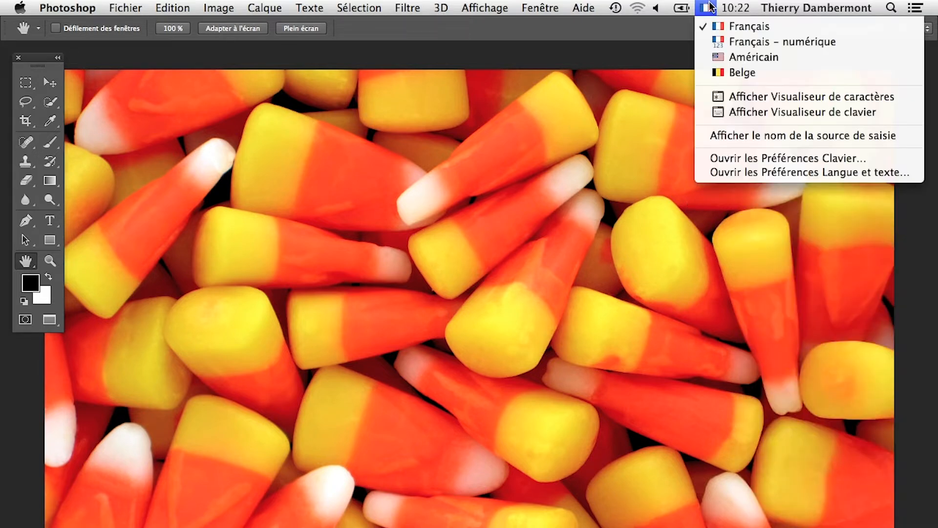
pyautogui.press('Escape')
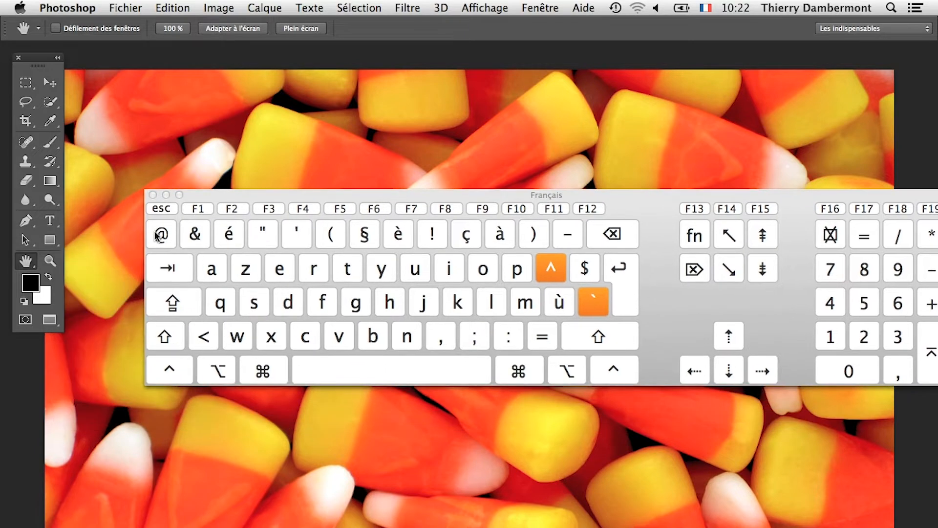
pyautogui.press('alt')
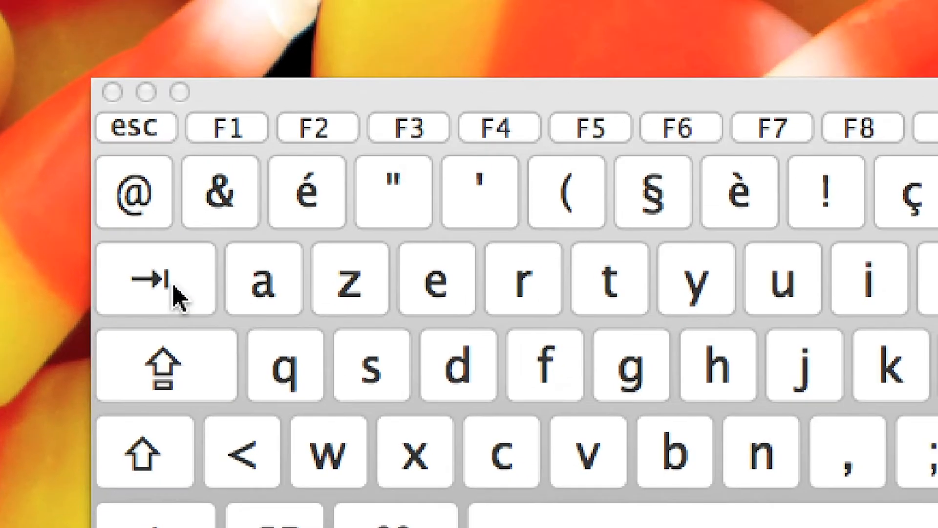
pyautogui.press('alt')
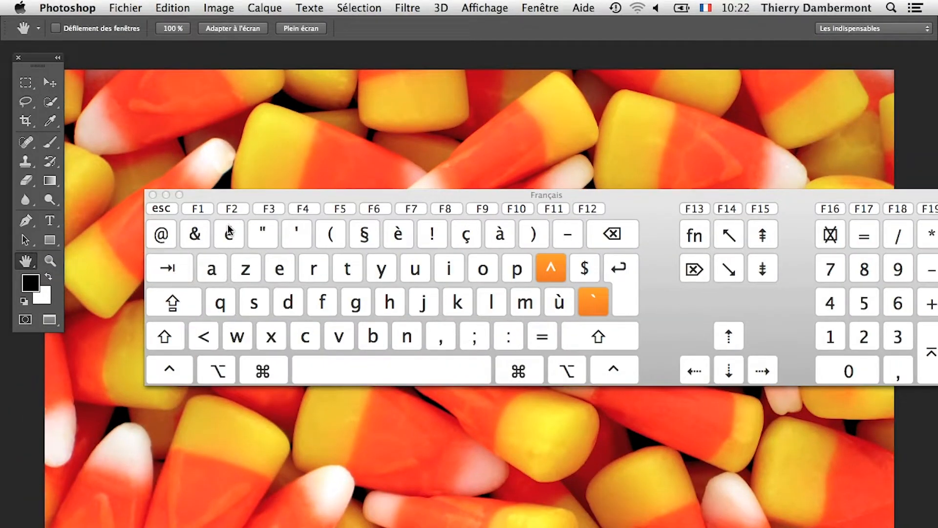
pyautogui.click(153, 194)
# Step: Redisplay the side panels and toggle them again, leaving only the toolbox and options bar around the picture
pyautogui.hotkey('shift', 'Tab')
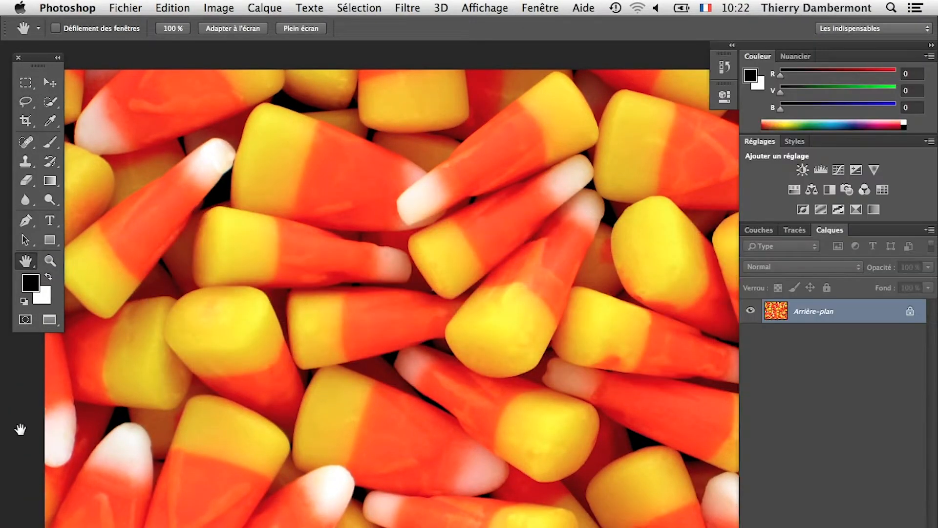
pyautogui.hotkey('shift', 'Tab')
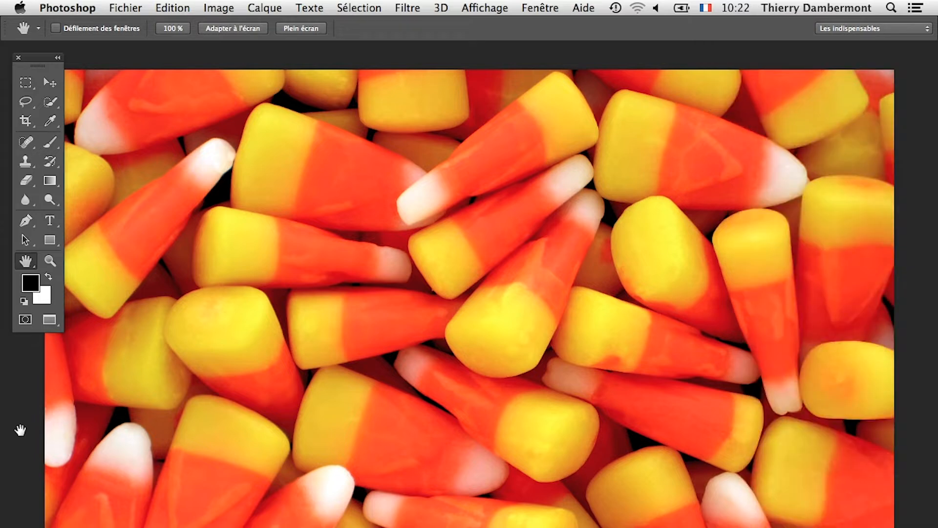
pyautogui.hotkey('shift', 'Tab')
pyautogui.hotkey('shift', 'Tab')
pyautogui.hotkey('shift', 'Tab')
pyautogui.hotkey('shift', 'Tab')
pyautogui.hotkey('shift', 'Tab')
pyautogui.hotkey('shift', 'Tab')
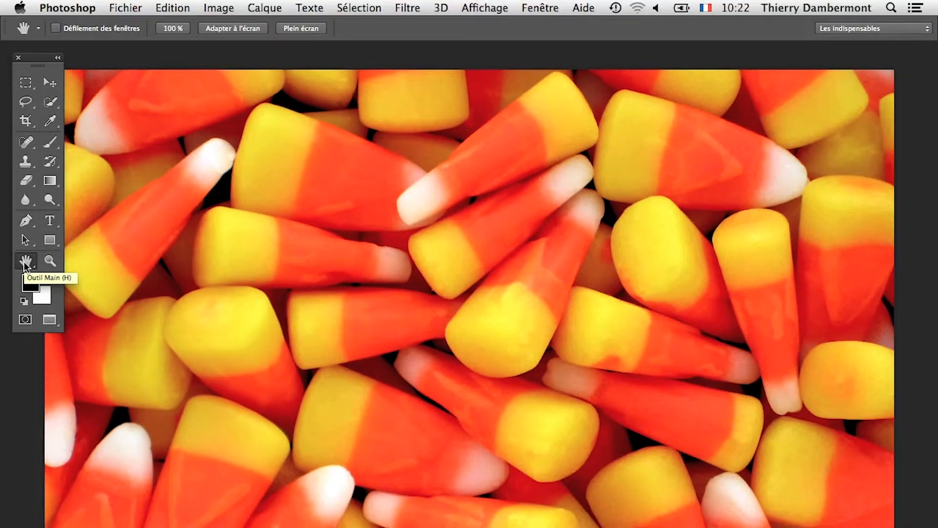
pyautogui.press('super+Tab')
pyautogui.press('super+Tab')
pyautogui.press('super+Tab')
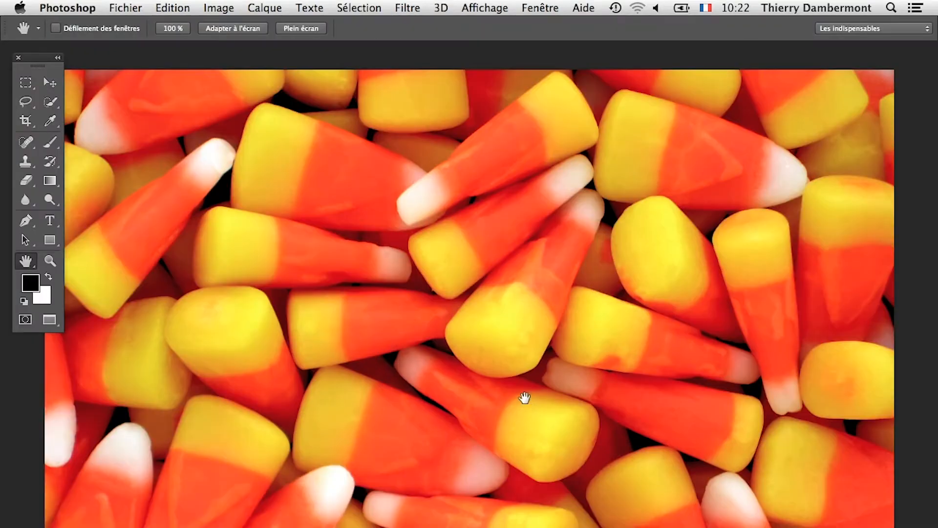
# Step: Return the picture to a standard document window with other applications hidden, and check its document size information
pyautogui.keyDown('alt'); pyautogui.click(570, 449); pyautogui.keyUp('alt')
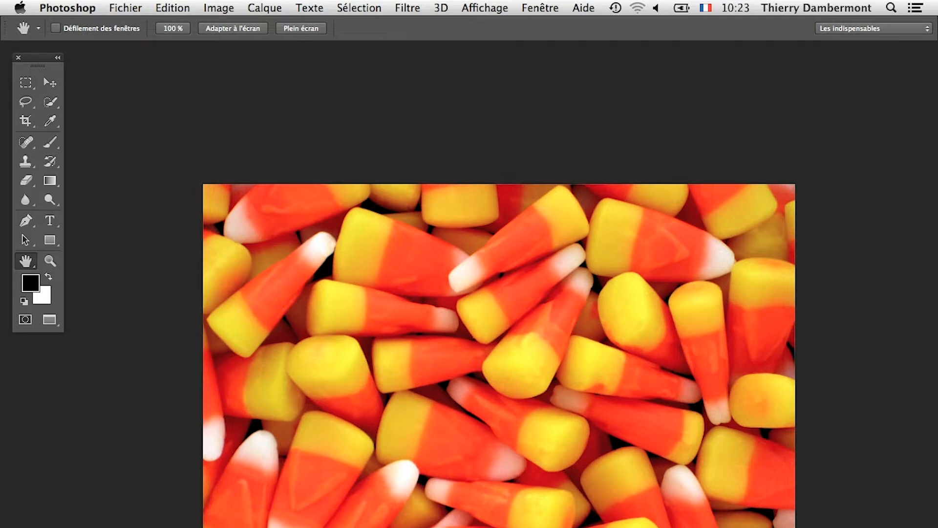
pyautogui.press('f')
pyautogui.press('f')
pyautogui.press('super+alt+h')
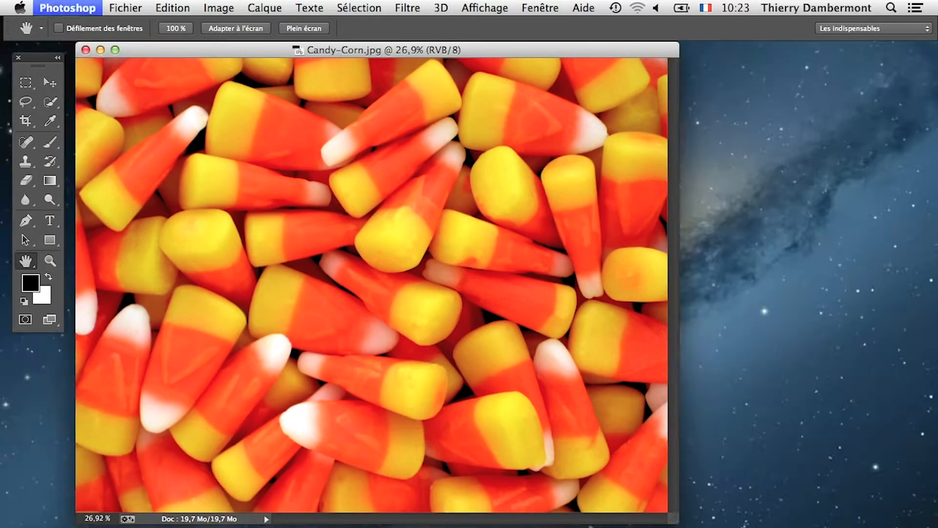
pyautogui.click(177, 520)
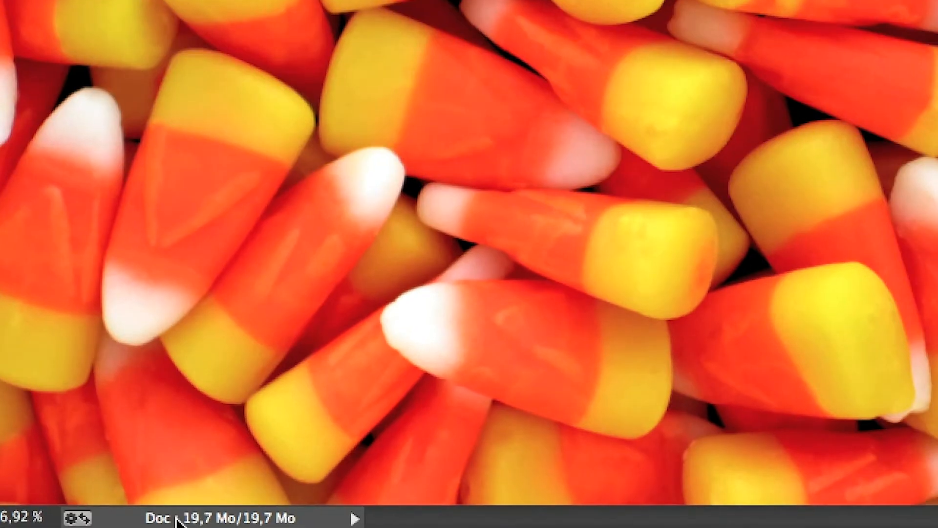
pyautogui.click(178, 520)
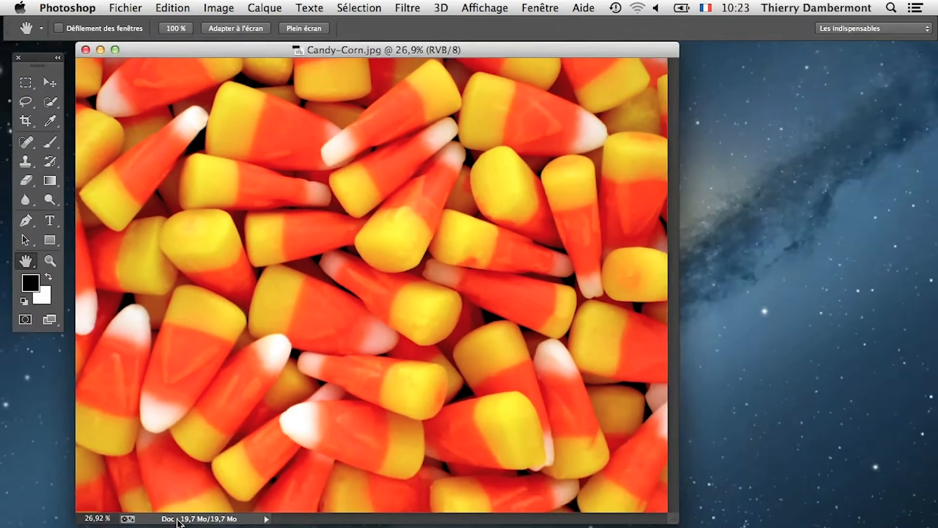
# Step: Return to full-screen mode with the menu bar, and check the picture's dimensions and resolution in Taille de l'image without changing them
pyautogui.press('f')
pyautogui.click(215, 7)
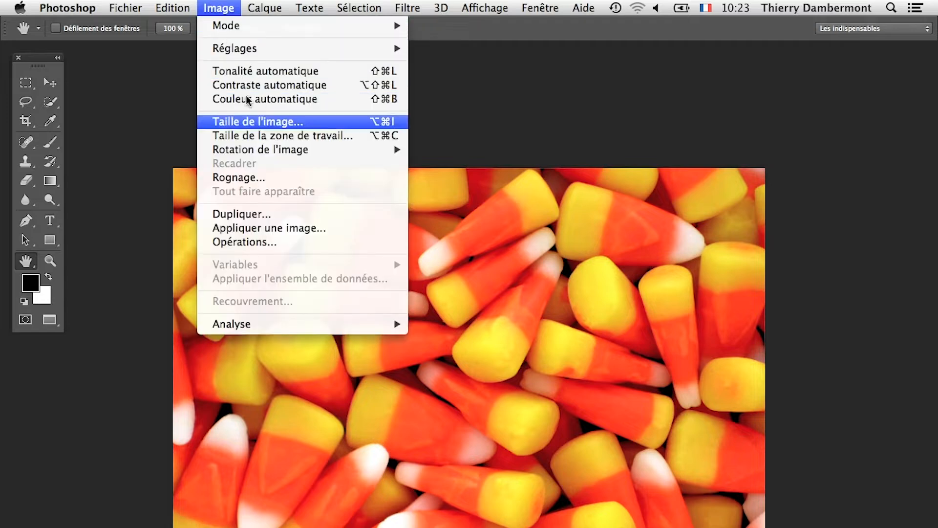
pyautogui.click(262, 122)
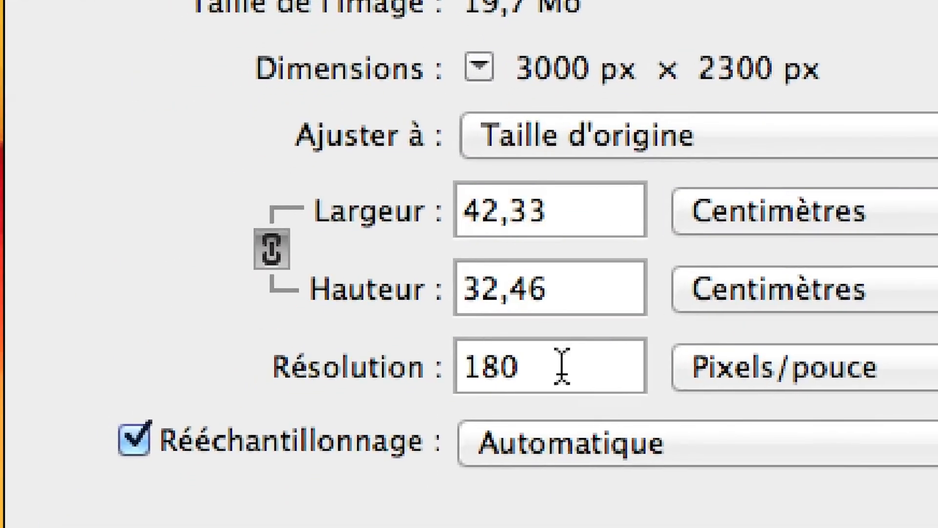
pyautogui.moveTo(562, 367); pyautogui.dragTo(531, 361)
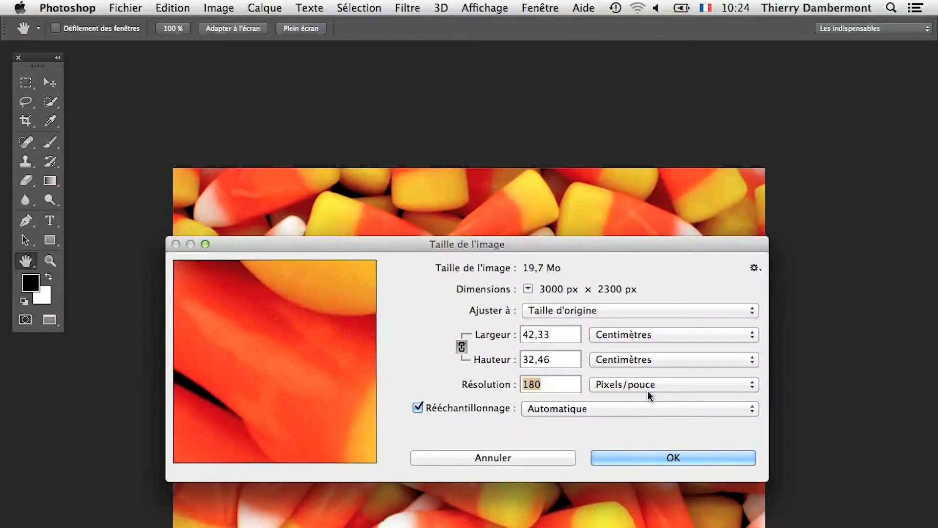
pyautogui.click(558, 458)
pyautogui.moveTo(413, 423); pyautogui.dragTo(365, 348)
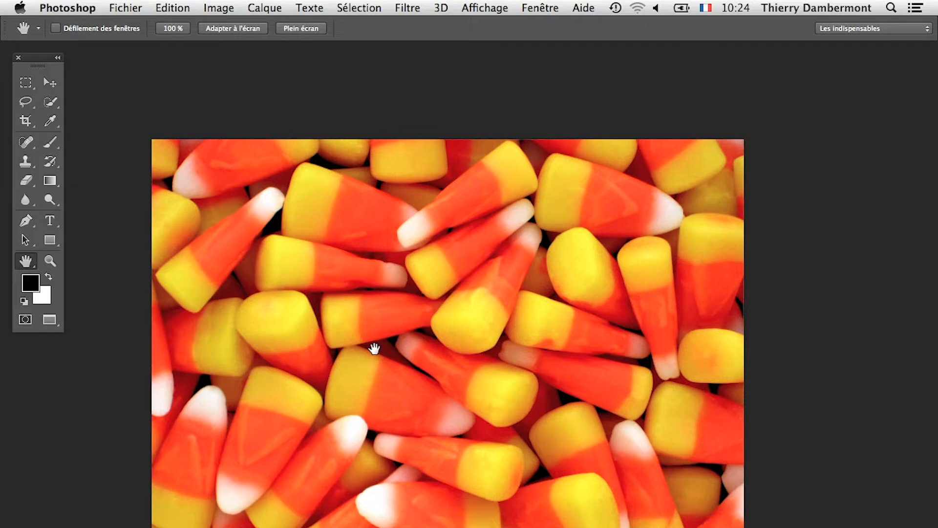
# Step: Define the whole candy picture as a pattern (motif), keeping the proposed name Candy-Corn.jpg
pyautogui.click(173, 8)
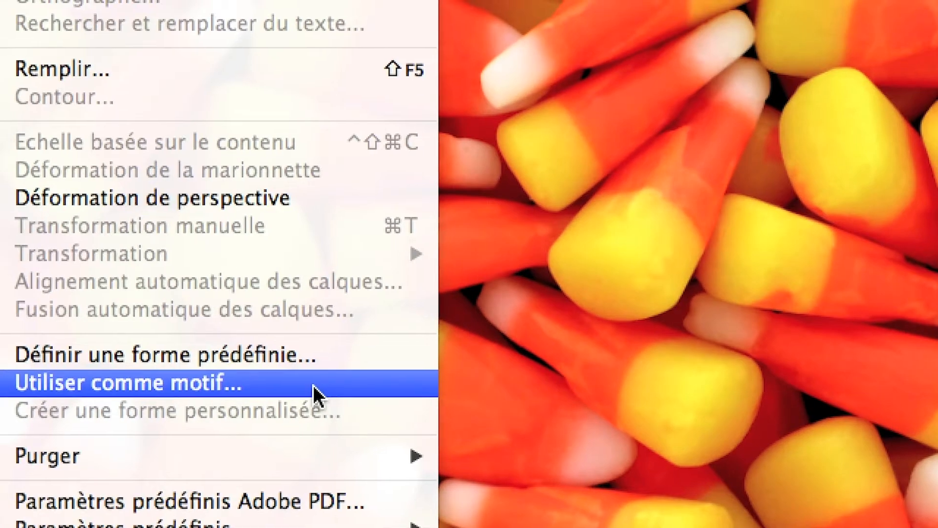
pyautogui.click(310, 385)
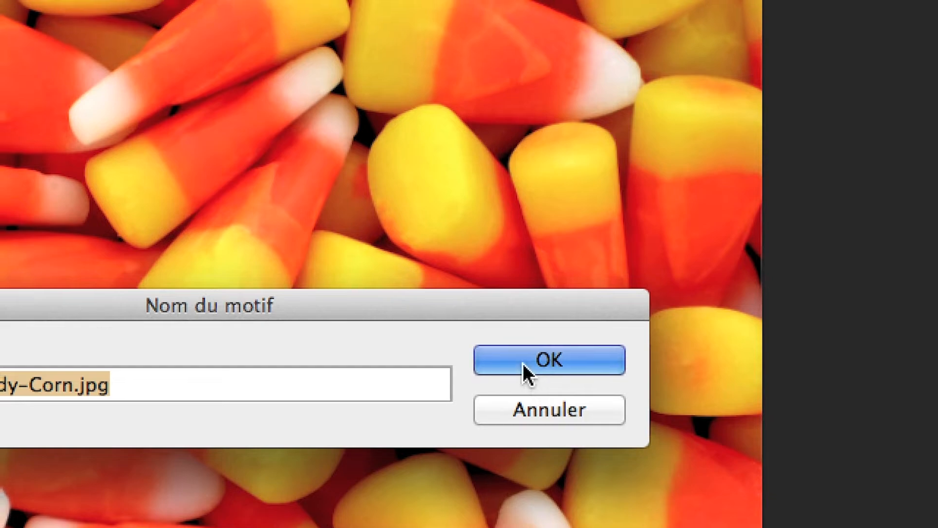
pyautogui.click(523, 362)
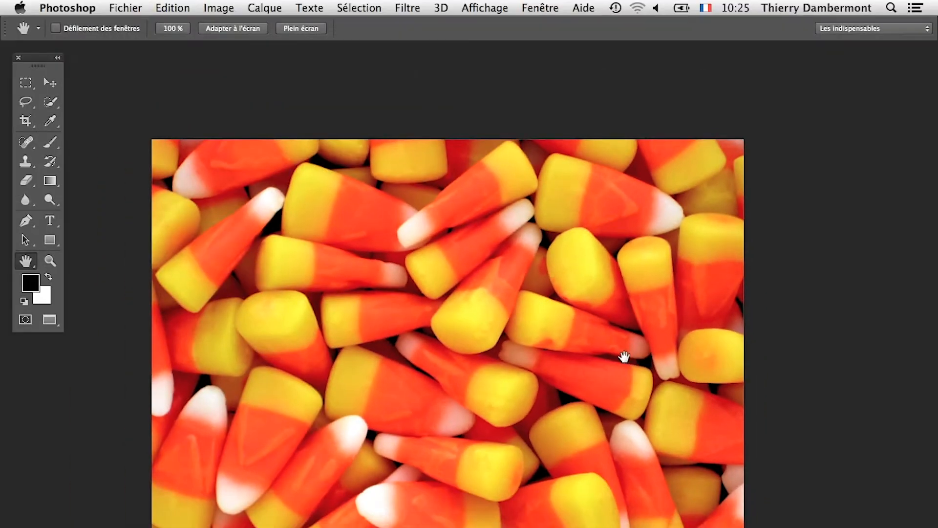
# Step: Check the candy picture's pixel dimensions again in Taille de l'image and cancel without changing anything
pyautogui.click(219, 8)
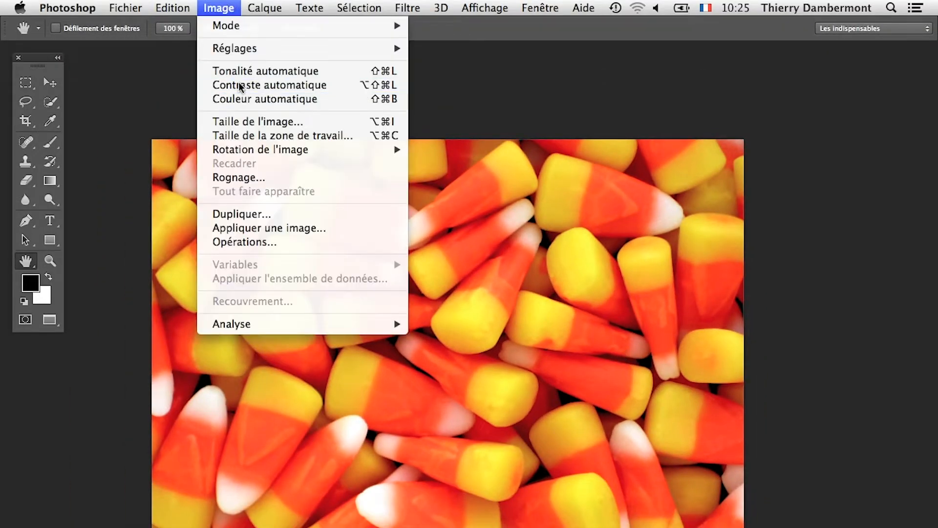
pyautogui.click(253, 122)
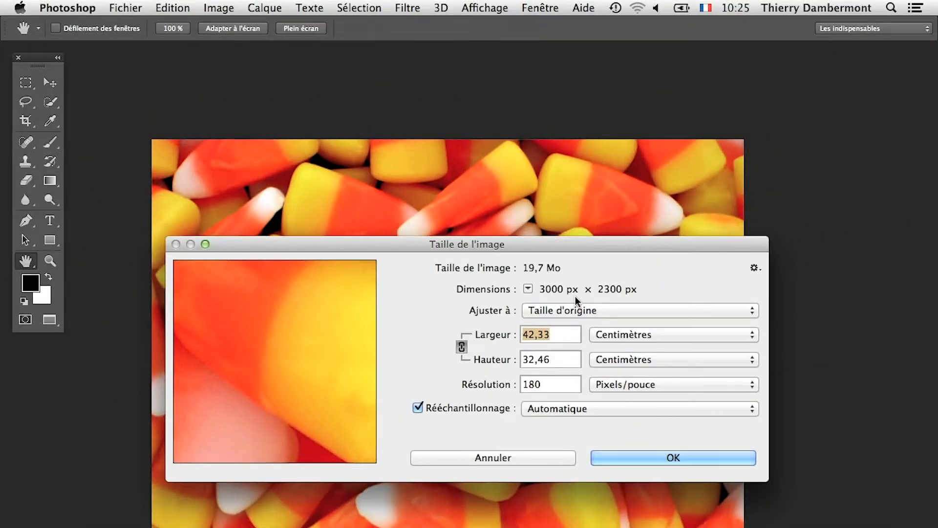
pyautogui.click(539, 457)
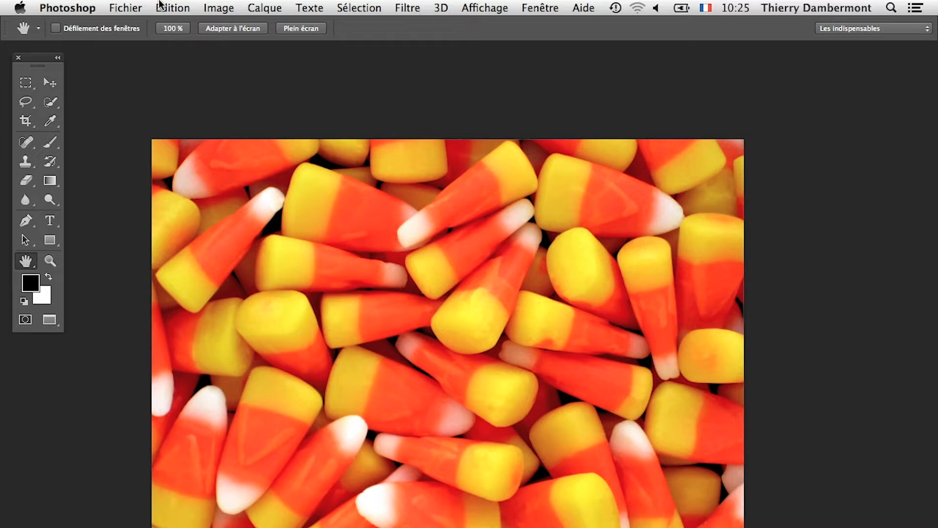
# Step: Create a new document 9000 × 9000 pixels at 72 pixels/pouce, in 8-bit RGB with a white background
pyautogui.click(132, 8)
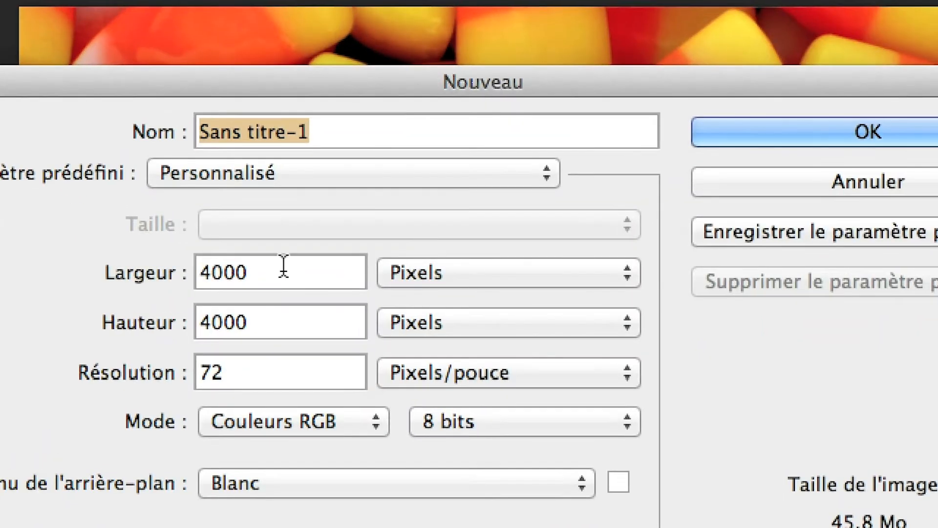
pyautogui.press('Tab')
pyautogui.write('9000')
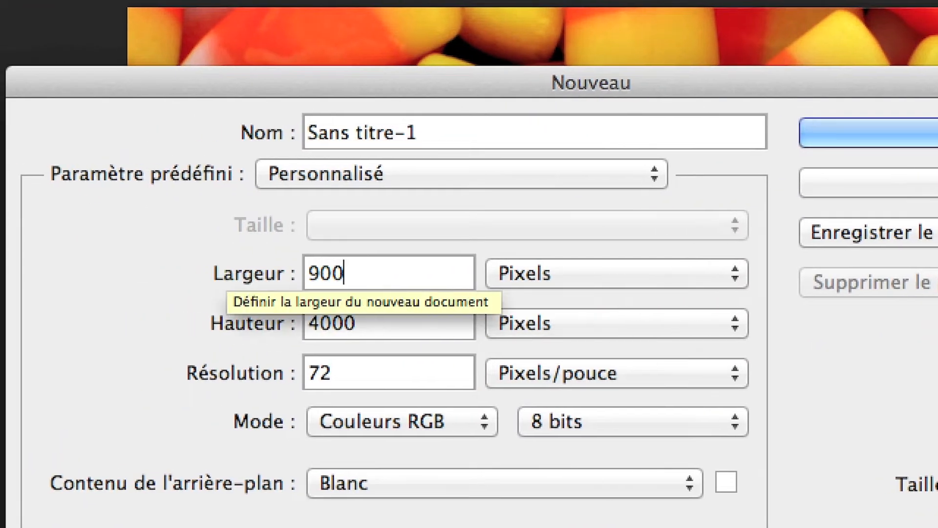
pyautogui.press('Tab')
pyautogui.write('9000')
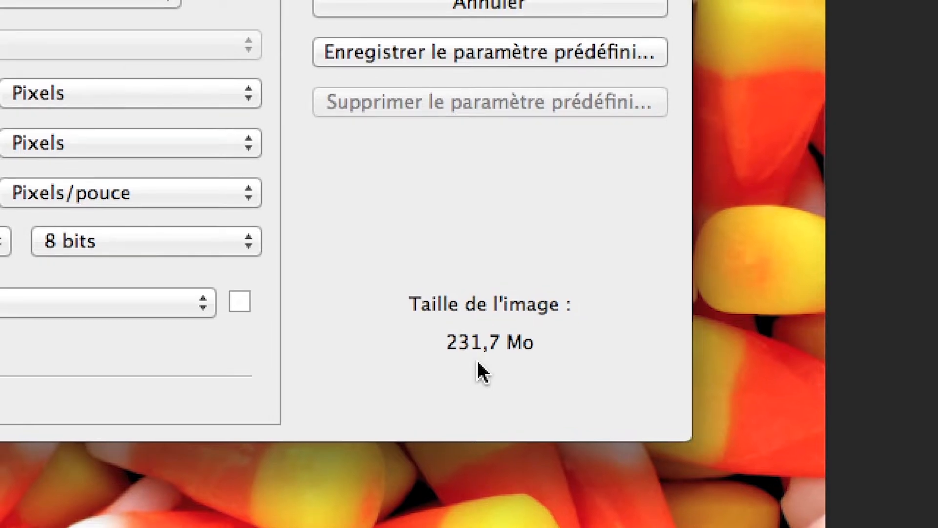
pyautogui.press('alt')
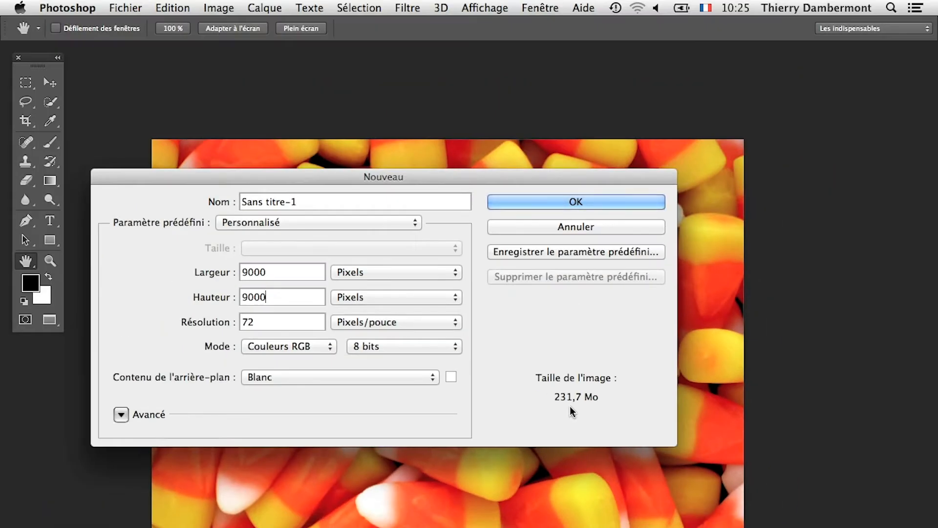
pyautogui.click(564, 204)
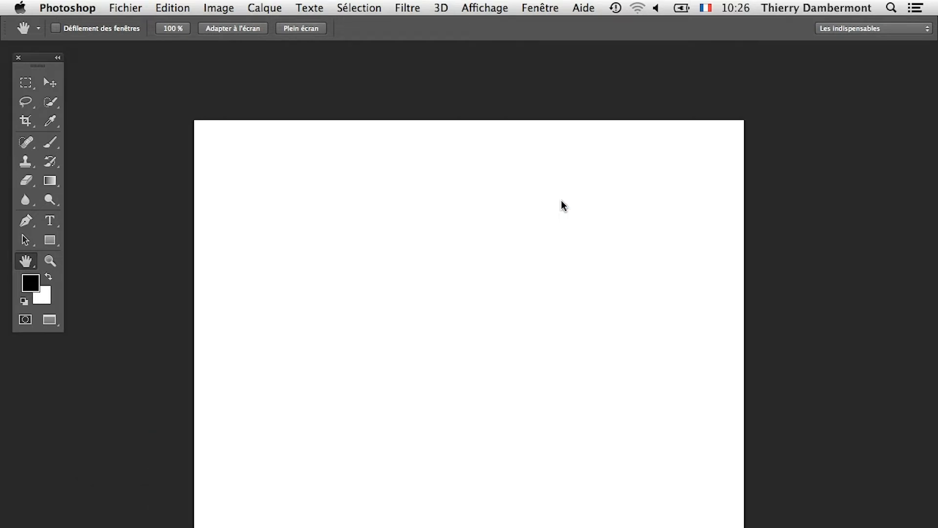
# Step: Fill the blank document with the Candy-Corn.jpg custom pattern, using Normal mode at 100% opacity
pyautogui.click(188, 7)
pyautogui.click(211, 228)
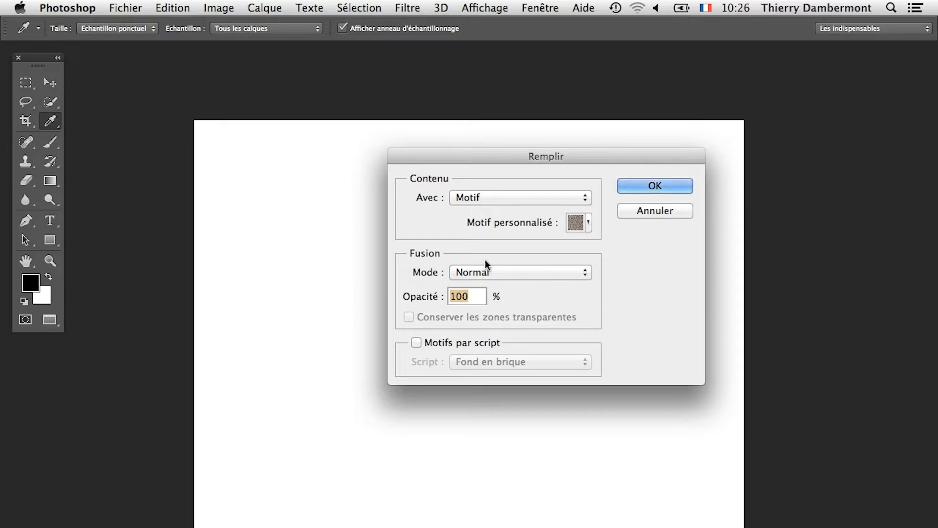
pyautogui.click(589, 223)
pyautogui.click(455, 503)
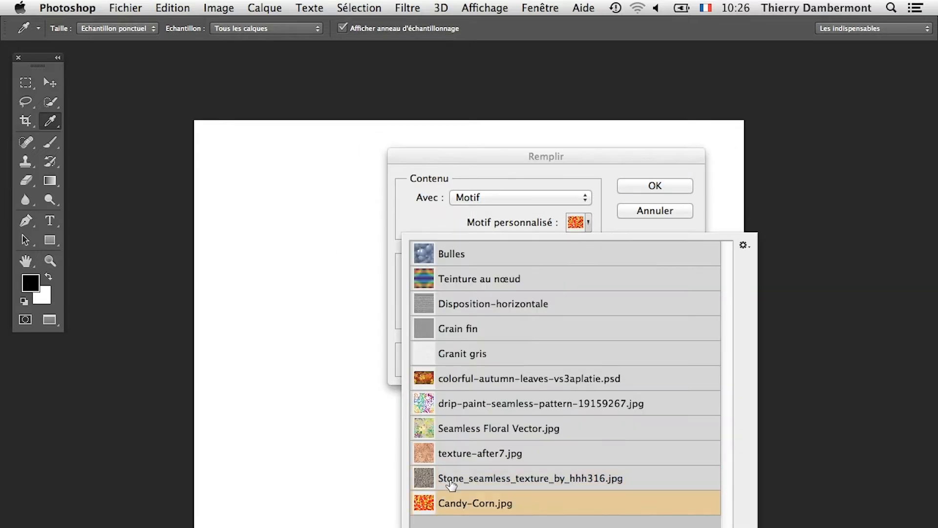
pyautogui.click(682, 190)
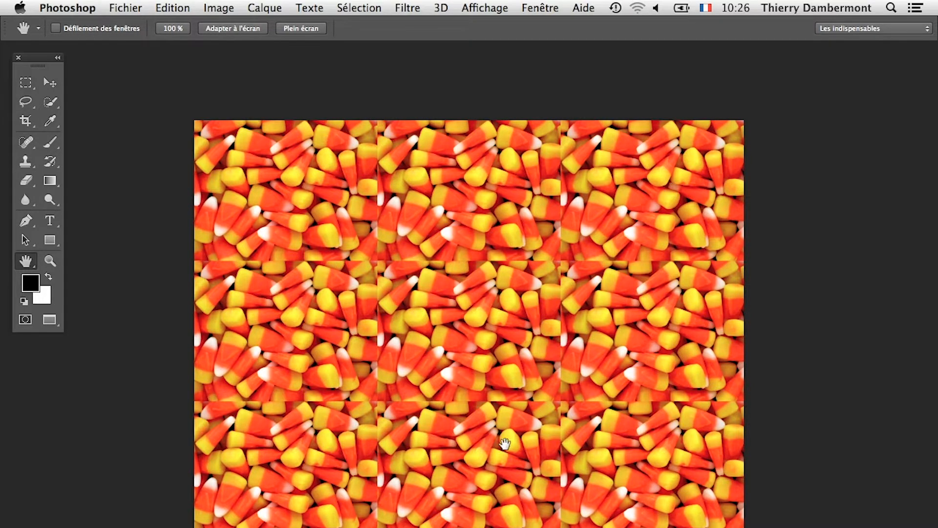
# Step: Examine the seams between the repeated pattern tiles at close range and return to the original candy picture
pyautogui.press('super+1')
pyautogui.hscroll(-10, 495, 450)
pyautogui.scroll(-3, 495, 450)
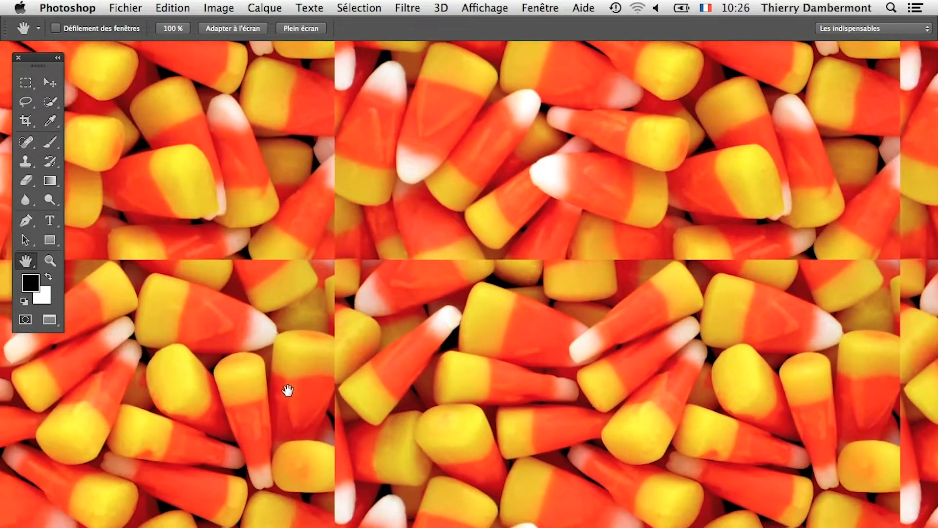
pyautogui.hscroll(10, 664, 416)
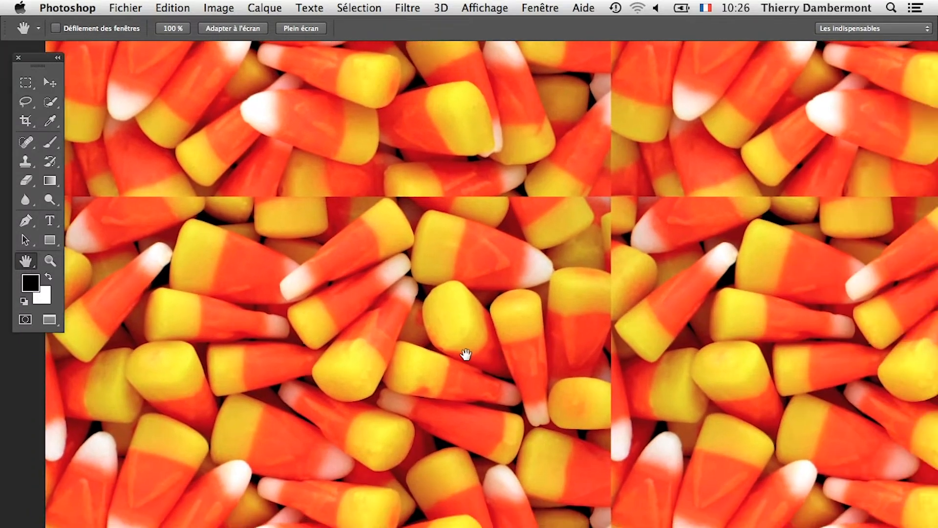
pyautogui.hscroll(10, 513, 294)
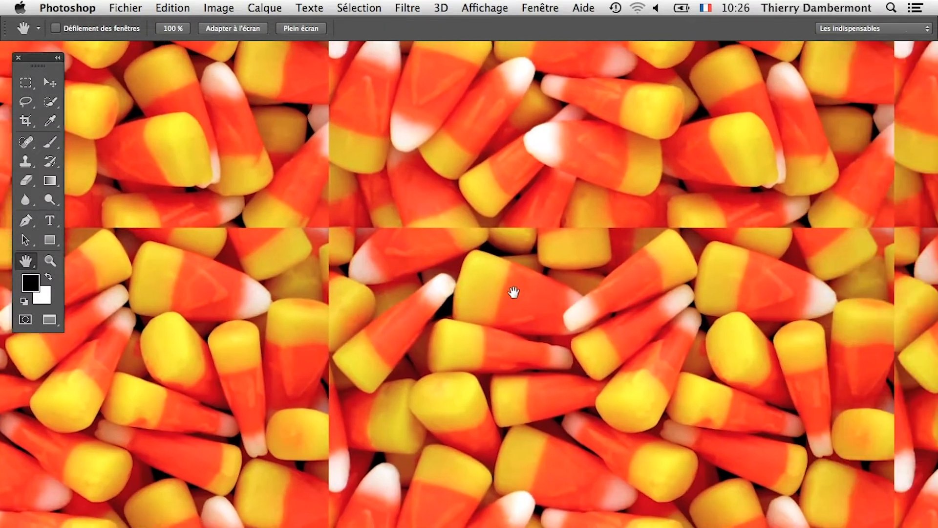
pyautogui.hscroll(10, 470, 262)
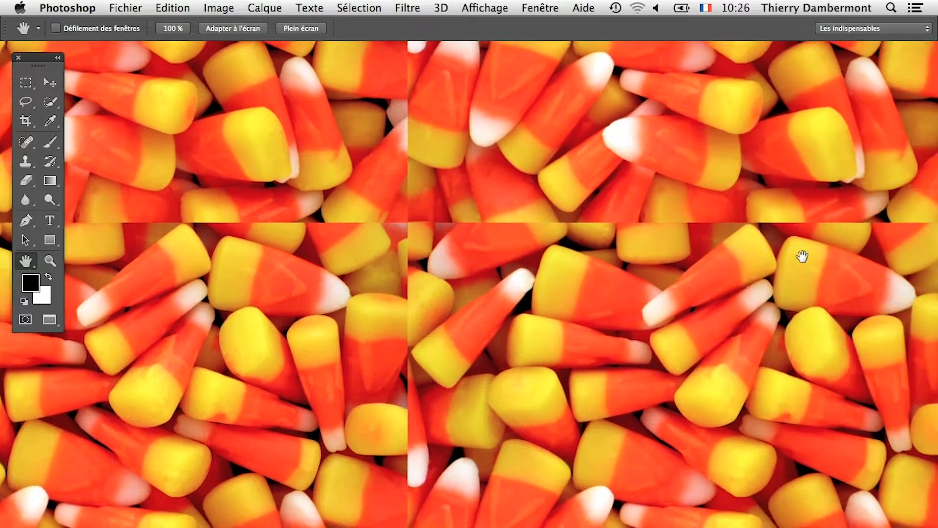
pyautogui.scroll(5, 655, 236)
pyautogui.hscroll(-10, 443, 209)
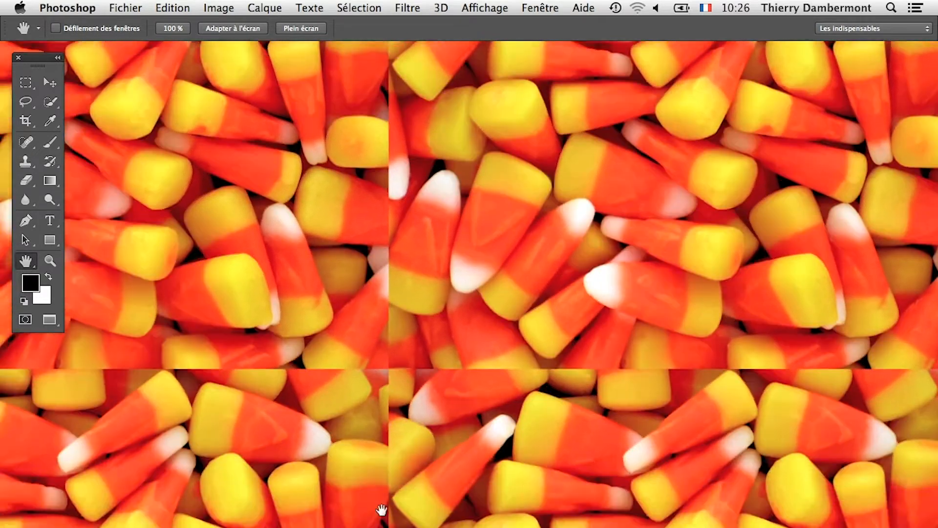
pyautogui.scroll(5, 444, 355)
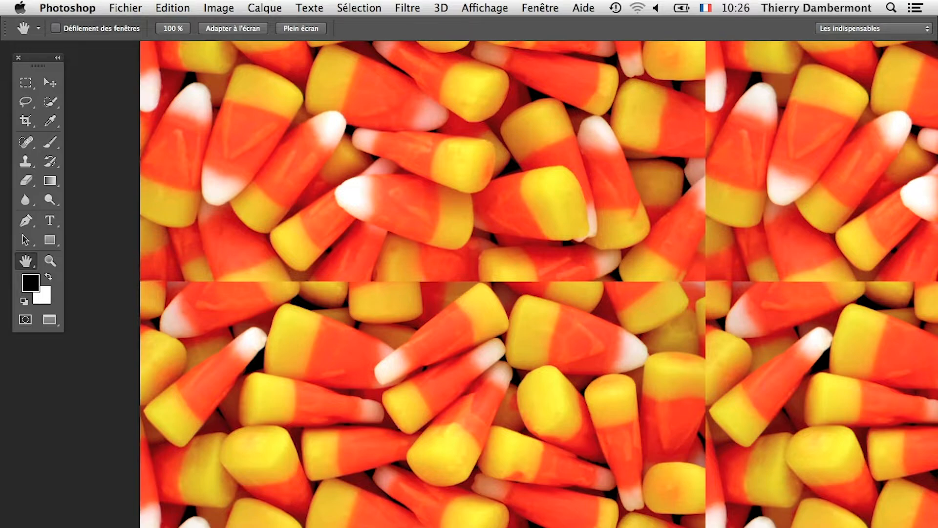
pyautogui.press('super+q')
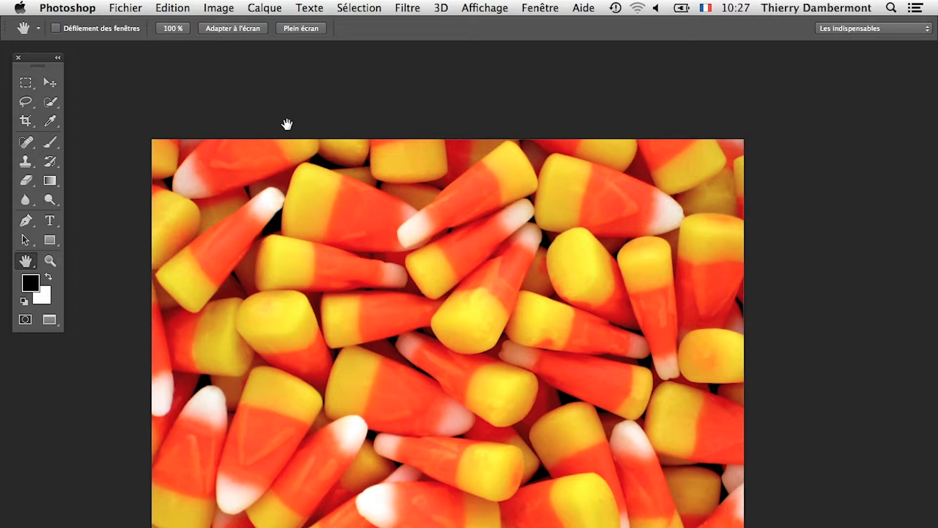
# Step: Redisplay the side panels and move the toolbox lower, onto the edge of the picture
pyautogui.press('Tab')
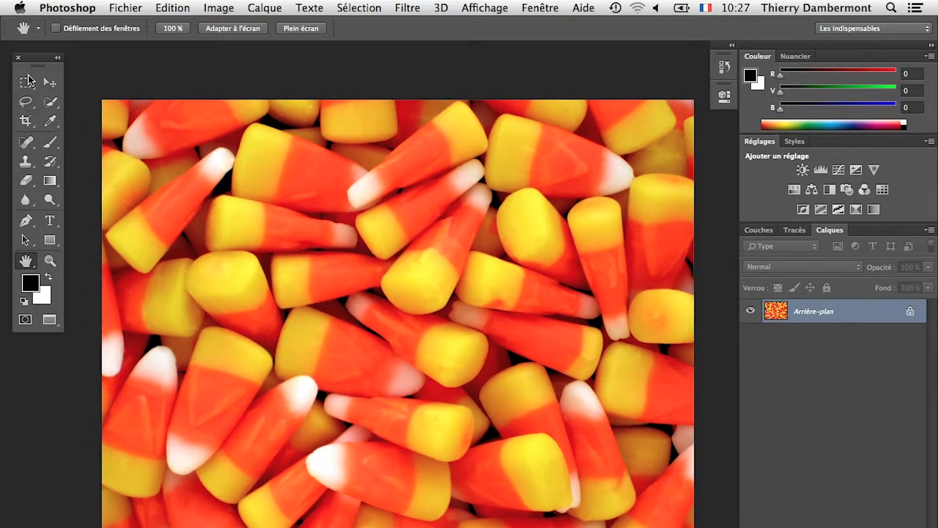
pyautogui.moveTo(38, 65); pyautogui.dragTo(65, 154)
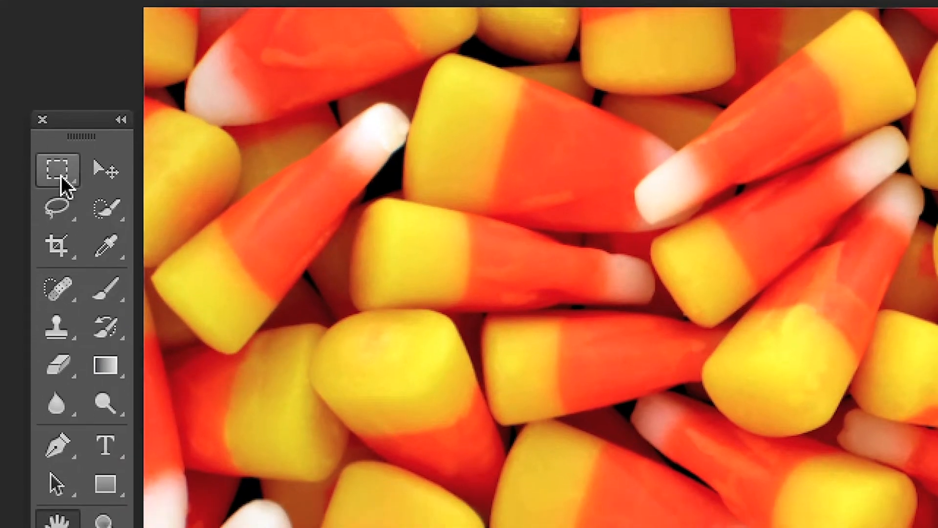
# Step: Activate the standard Outil Lasso from the lasso variants, ready to outline the large yellow-topped candy with the white tip
pyautogui.click(59, 201)
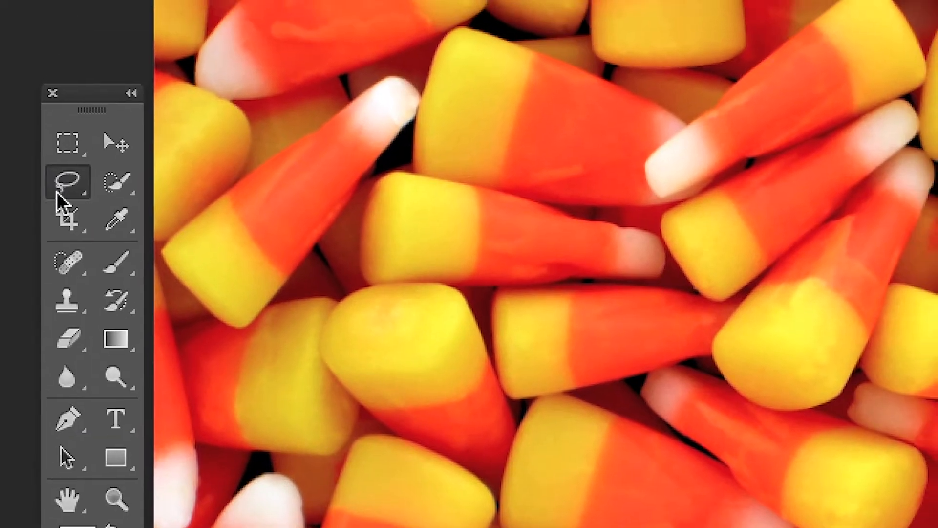
pyautogui.click(93, 139)
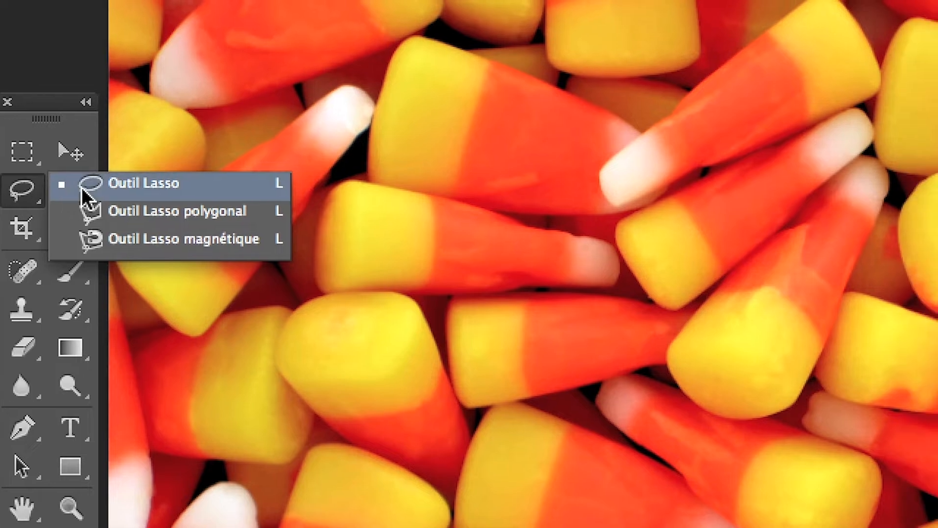
pyautogui.click(128, 181)
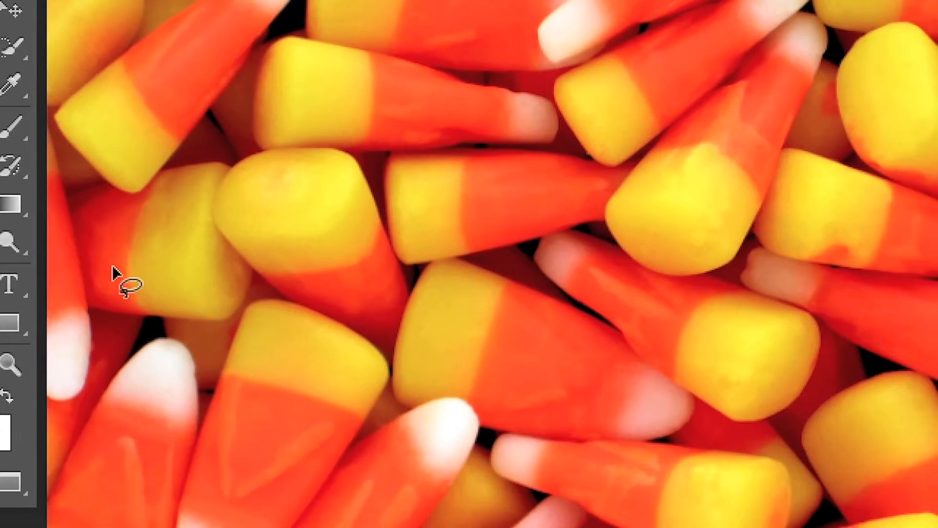
pyautogui.scroll(4, 262, 394)
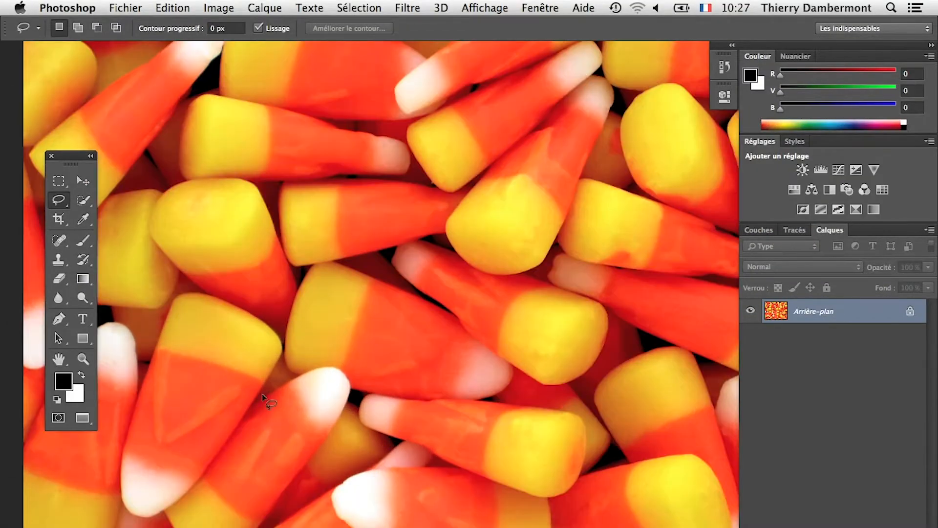
pyautogui.scroll(-3, 288, 397)
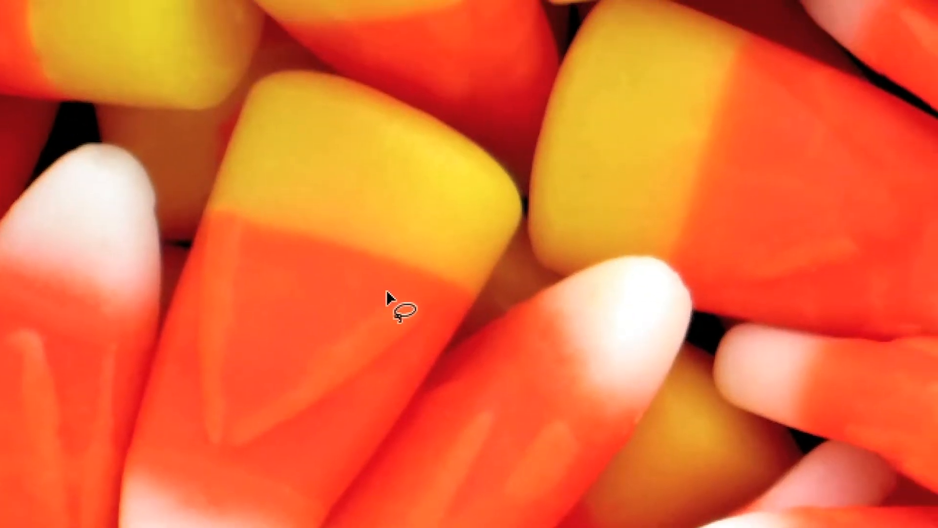
pyautogui.scroll(-3, 402, 305)
pyautogui.scroll(4, 358, 390)
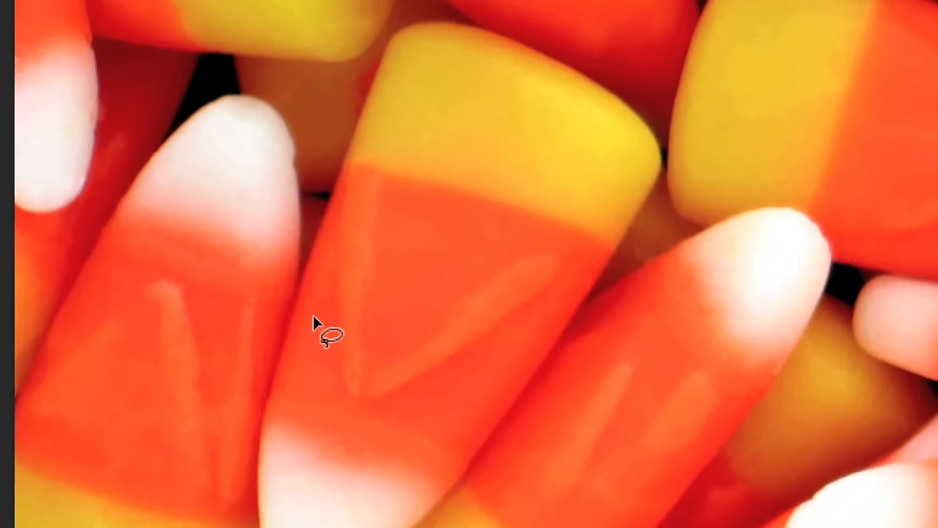
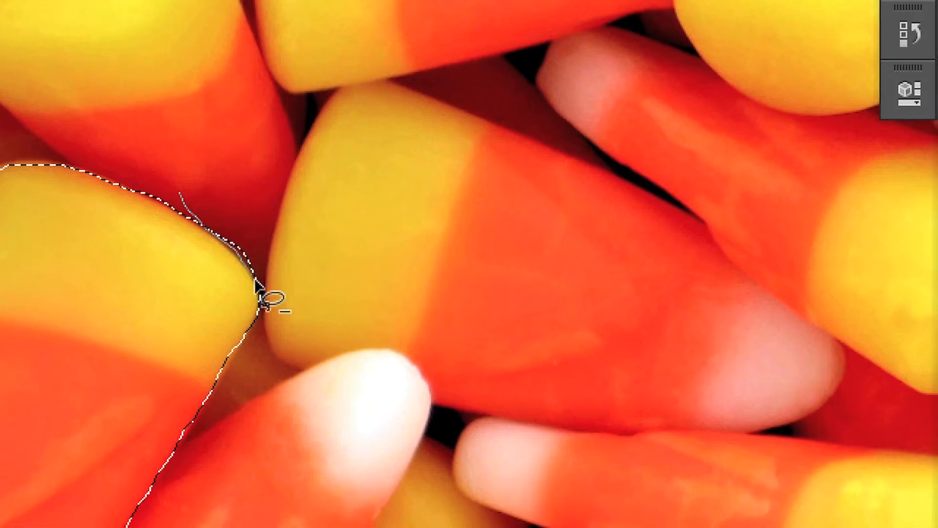
# Step: Trim the excess along the right edge of the candy's selection with the Lasso in subtract mode
pyautogui.moveTo(258, 256); pyautogui.dragTo(251, 260)
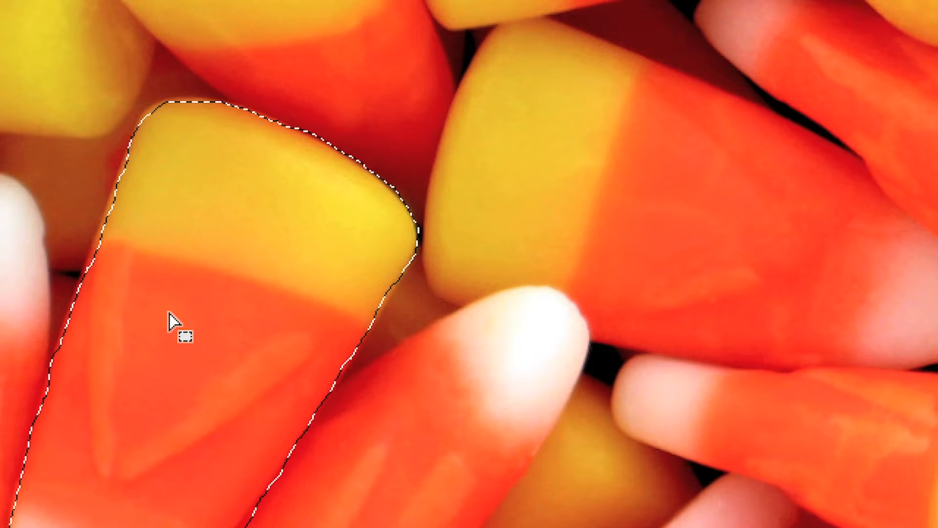
pyautogui.press('l')
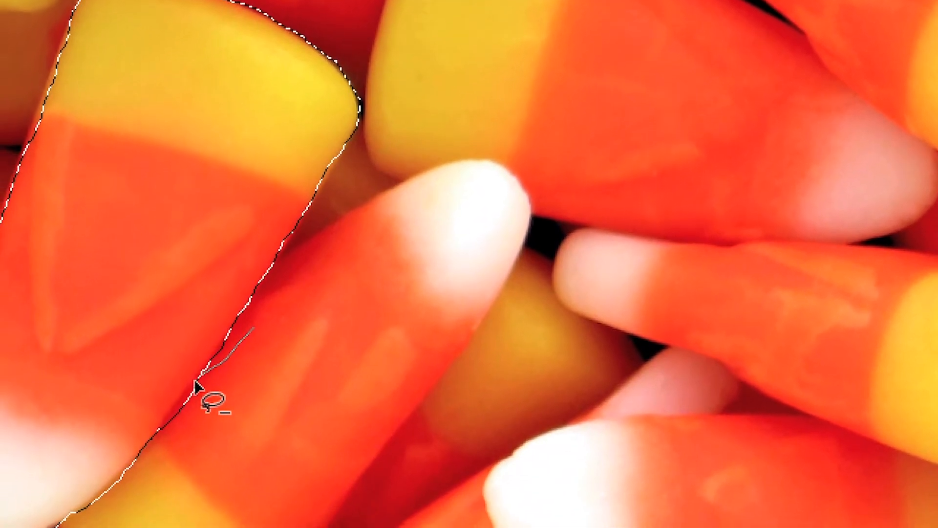
pyautogui.moveTo(219, 344); pyautogui.dragTo(150, 417)
pyautogui.moveTo(190, 393)
pyautogui.mouseDown()
pyautogui.moveTo(178, 426)
pyautogui.moveTo(203, 413)
pyautogui.moveTo(206, 375)
pyautogui.moveTo(203, 399)
pyautogui.moveTo(139, 450)
pyautogui.moveTo(179, 407)
pyautogui.mouseUp()
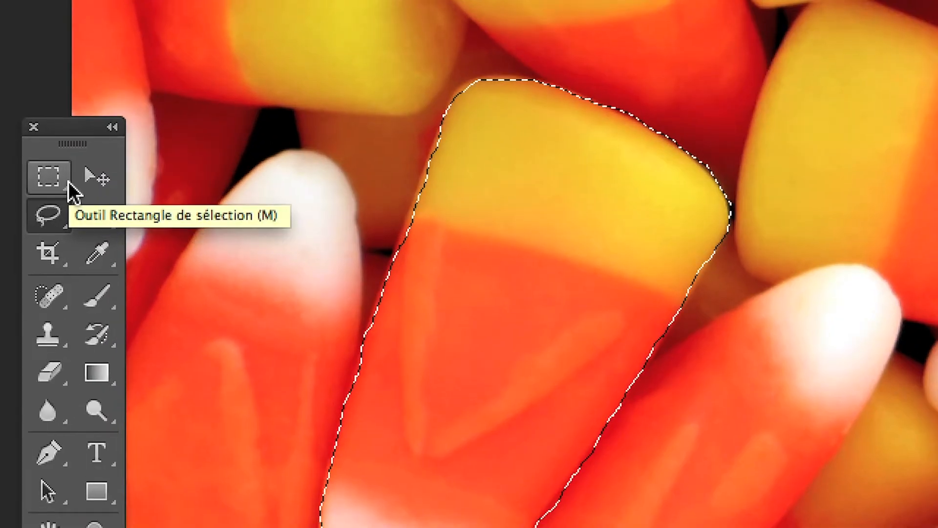
# Step: Try moving the selected candy with the Move tool, undo it, and try duplicating it over the neighbouring candies, undoing that too
pyautogui.click(85, 176)
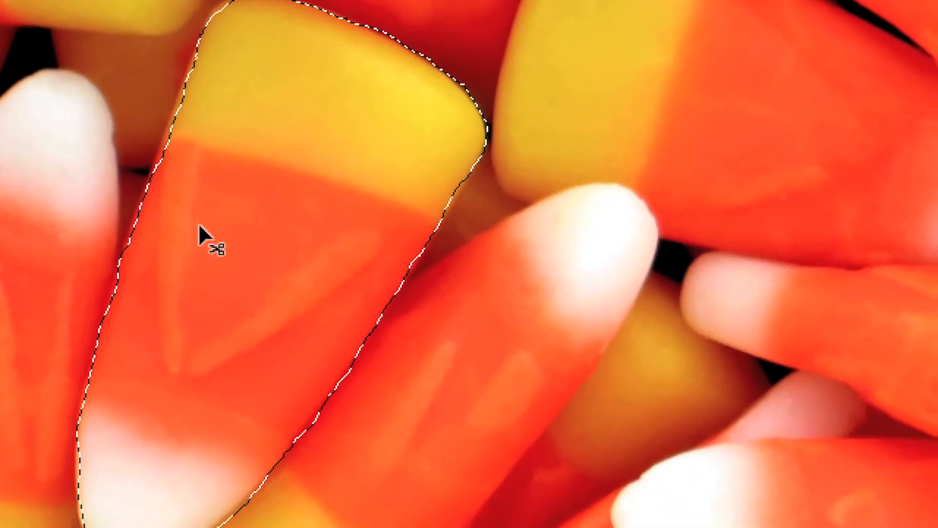
pyautogui.moveTo(199, 227); pyautogui.dragTo(272, 300)
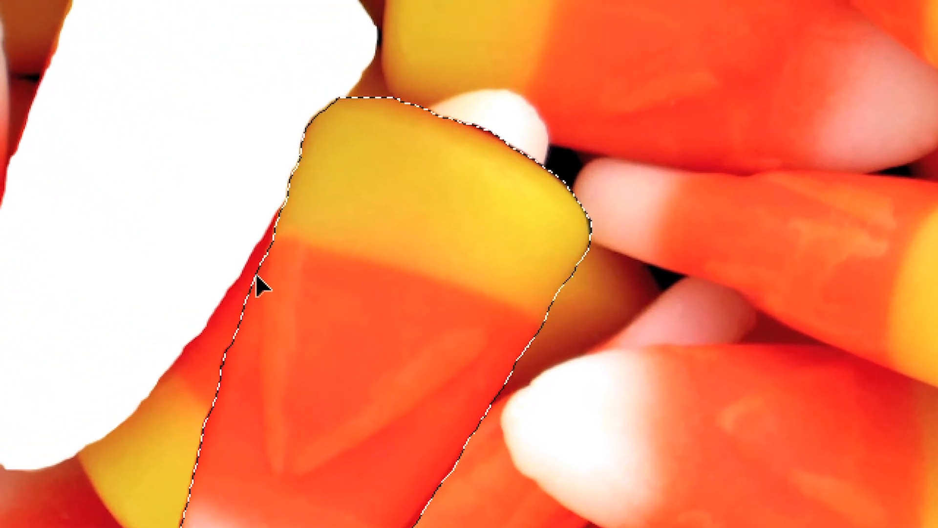
pyautogui.hotkey('ctrl', 'z')
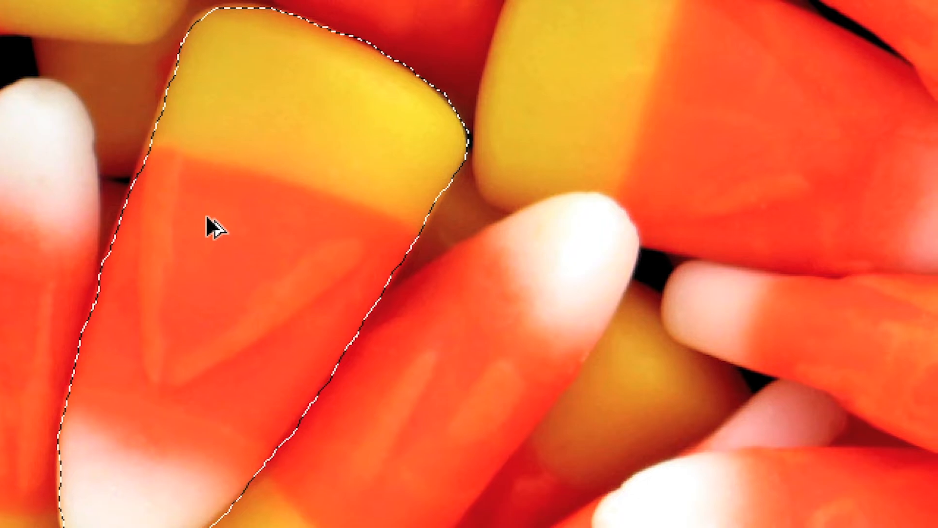
pyautogui.moveTo(206, 214); pyautogui.dragTo(273, 276)
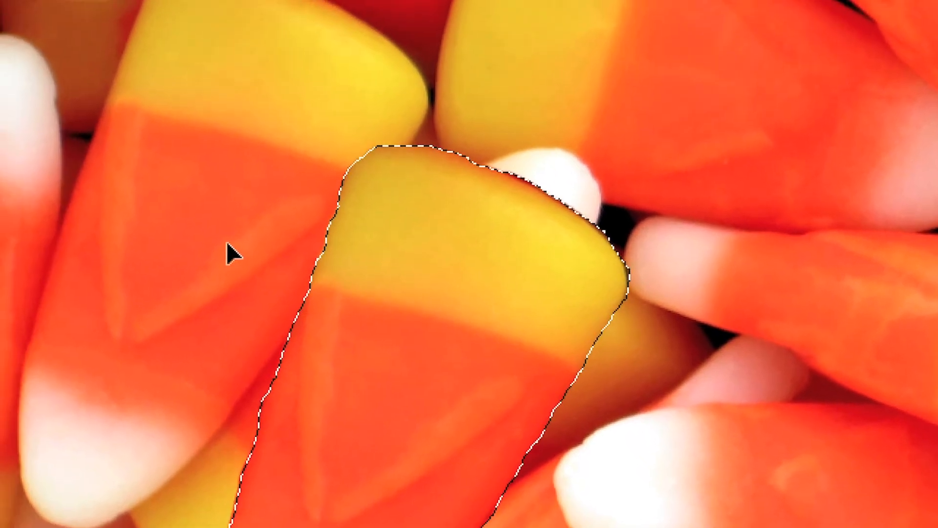
pyautogui.hotkey('ctrl', 'z')
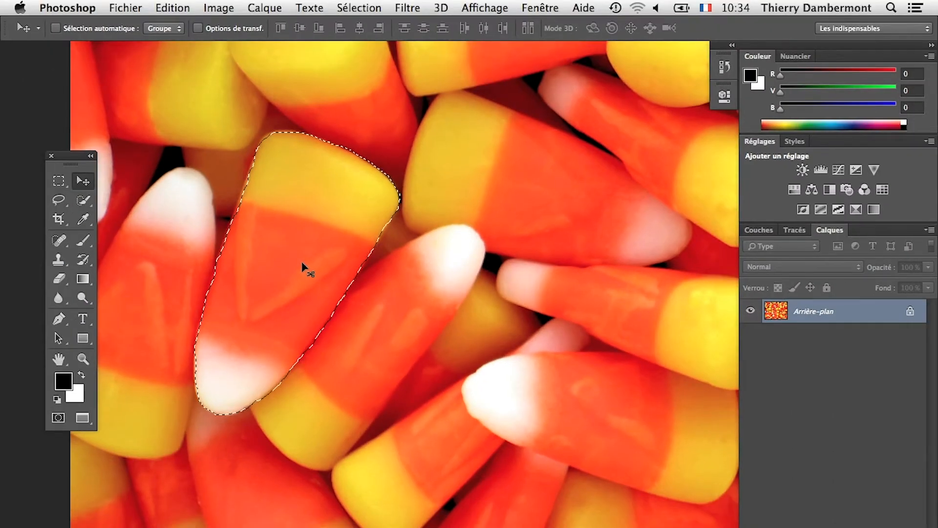
# Step: Copy the selected candy from the background onto a new layer with Calque par Copier and activate the Move tool
pyautogui.click(172, 7)
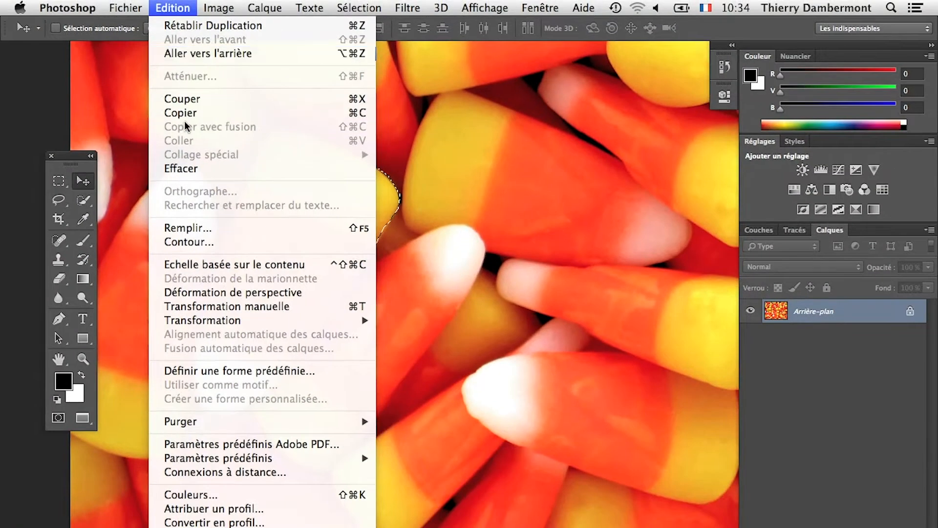
pyautogui.click(19, 82)
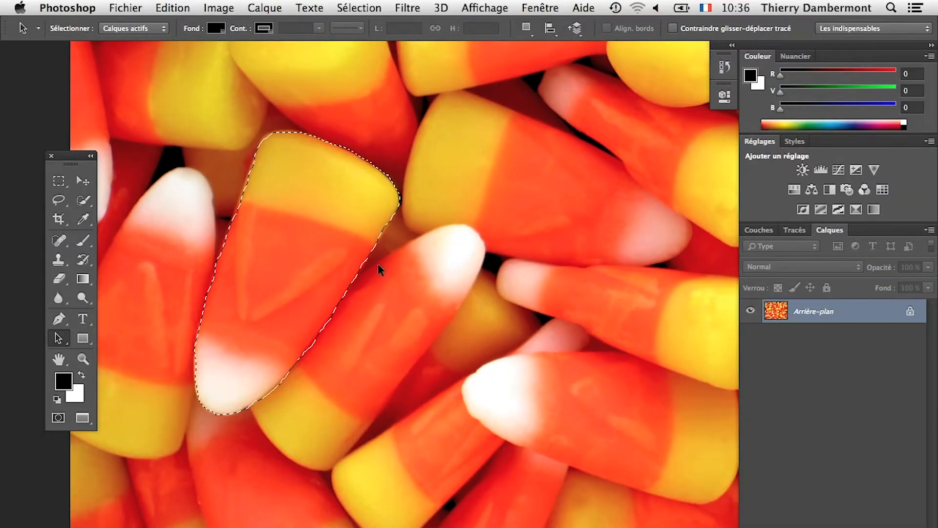
pyautogui.scroll(-3, 378, 248)
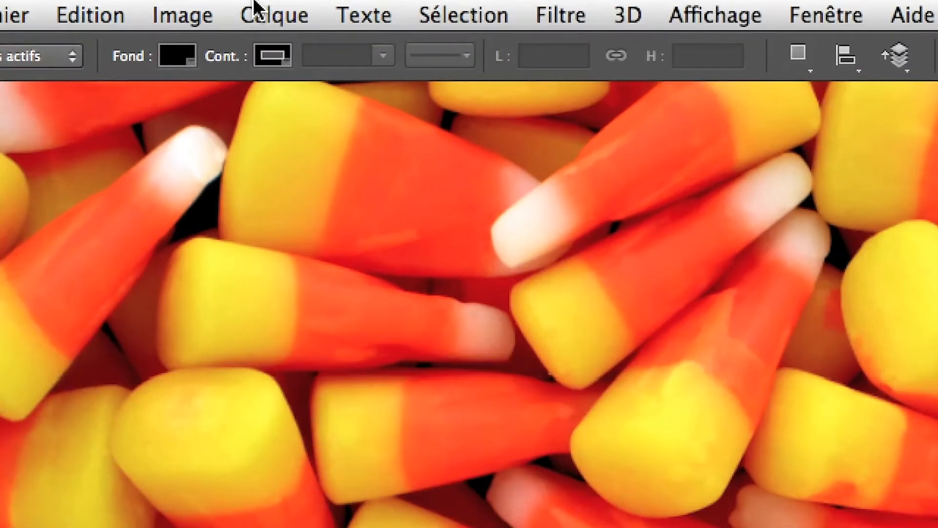
pyautogui.click(256, 7)
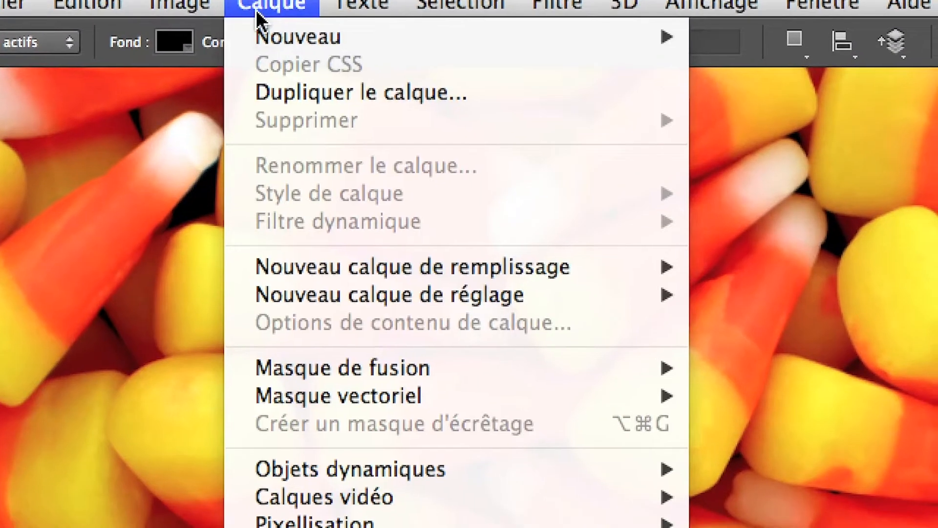
pyautogui.moveTo(265, 53)
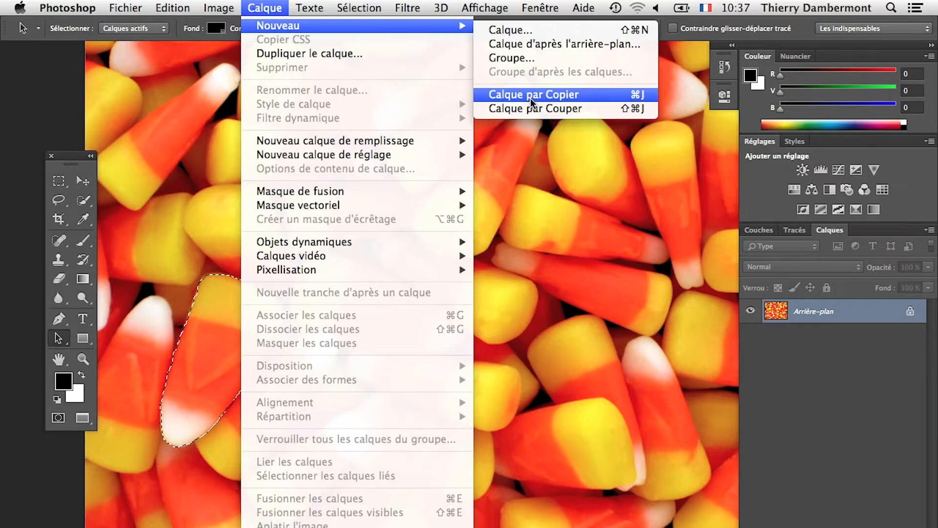
pyautogui.click(530, 97)
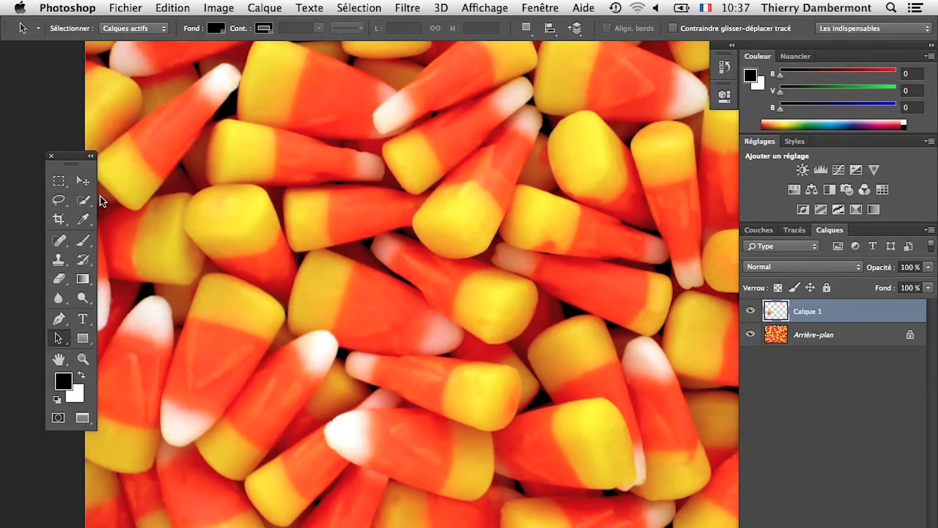
pyautogui.click(88, 187)
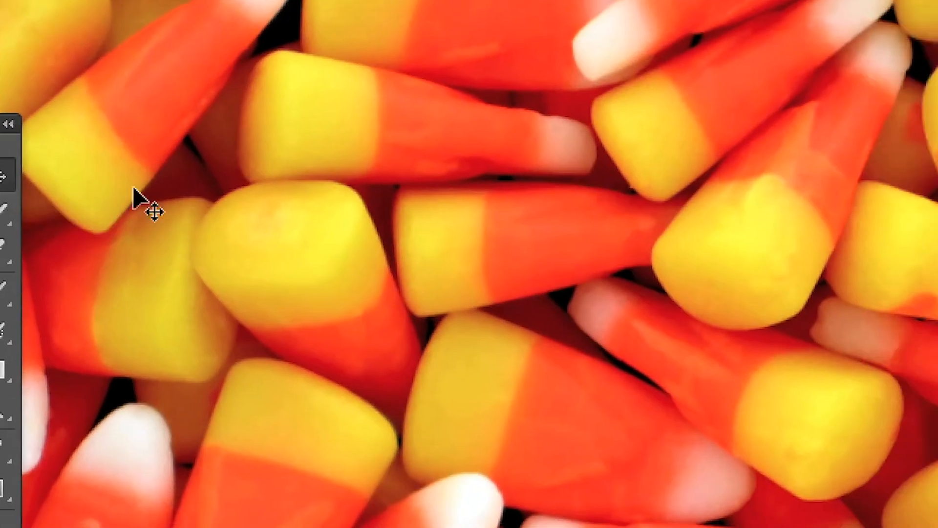
pyautogui.moveTo(155, 196); pyautogui.dragTo(314, 320)
pyautogui.moveTo(243, 280); pyautogui.dragTo(181, 193)
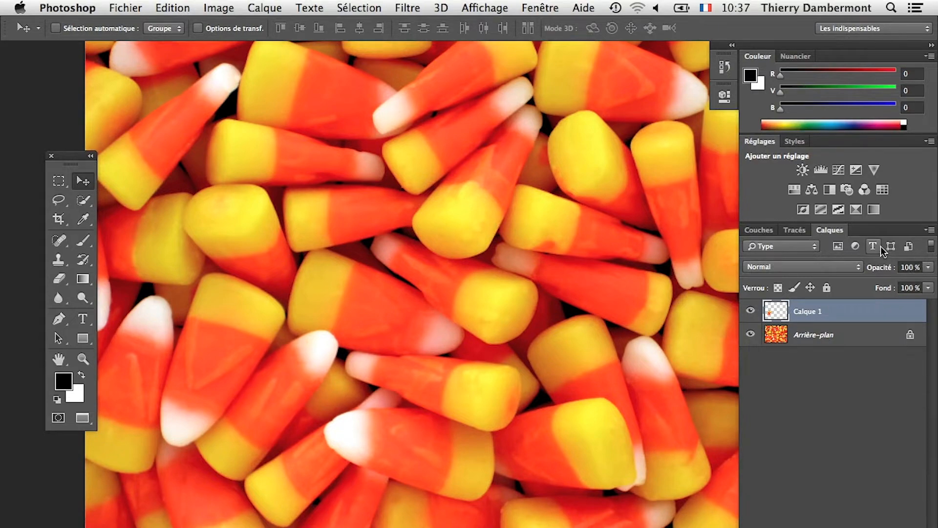
# Step: Set the layer thumbnails to the largest size in the Layers panel options, with Document entier as thumbnail content
pyautogui.click(927, 230)
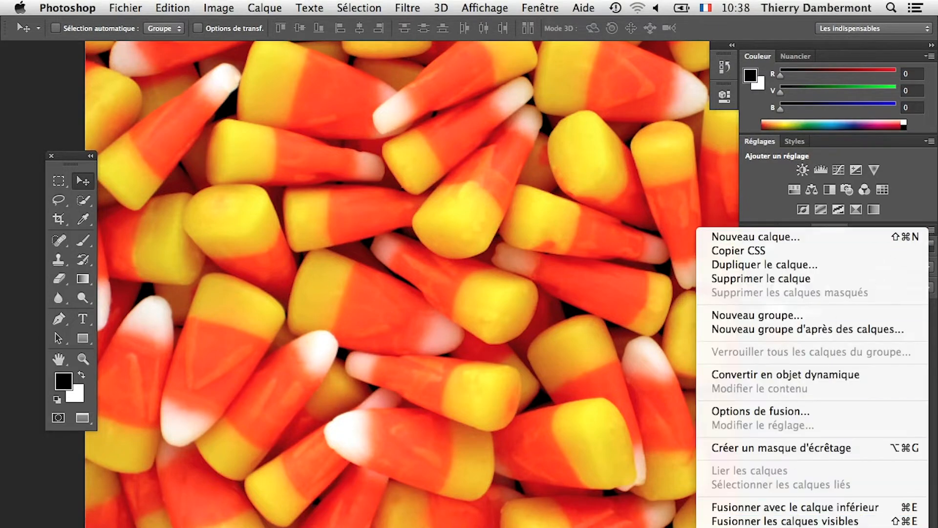
pyautogui.click(763, 525)
pyautogui.click(283, 358)
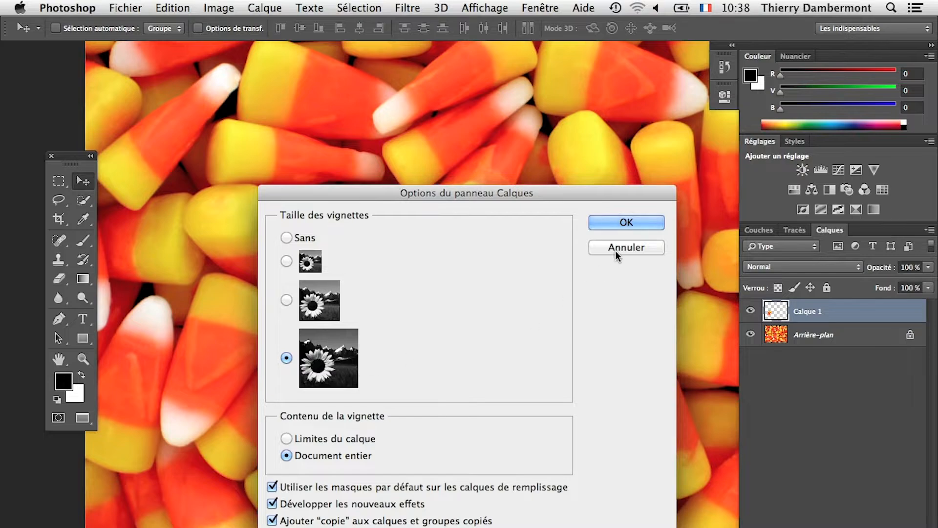
pyautogui.click(625, 221)
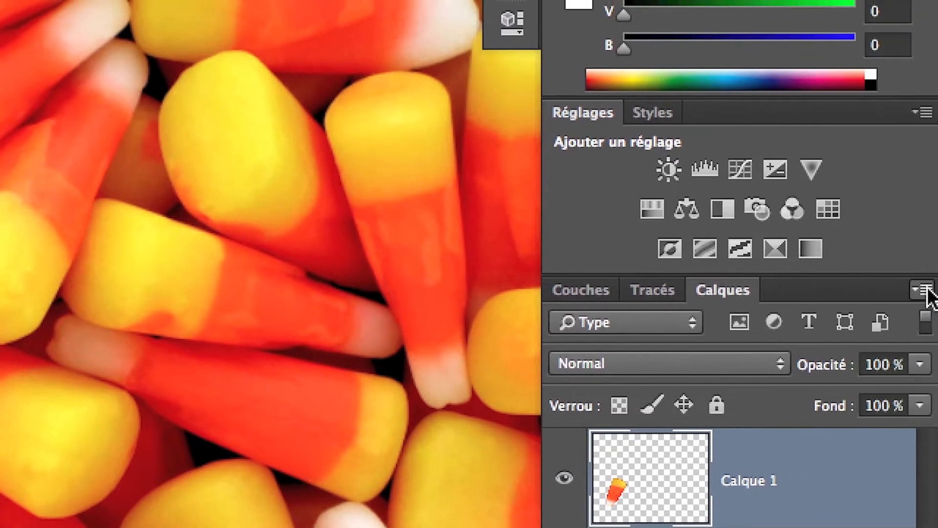
# Step: Reopen the Layers panel options, go through the smaller thumbnail sizes and keep the largest one
pyautogui.click(936, 288)
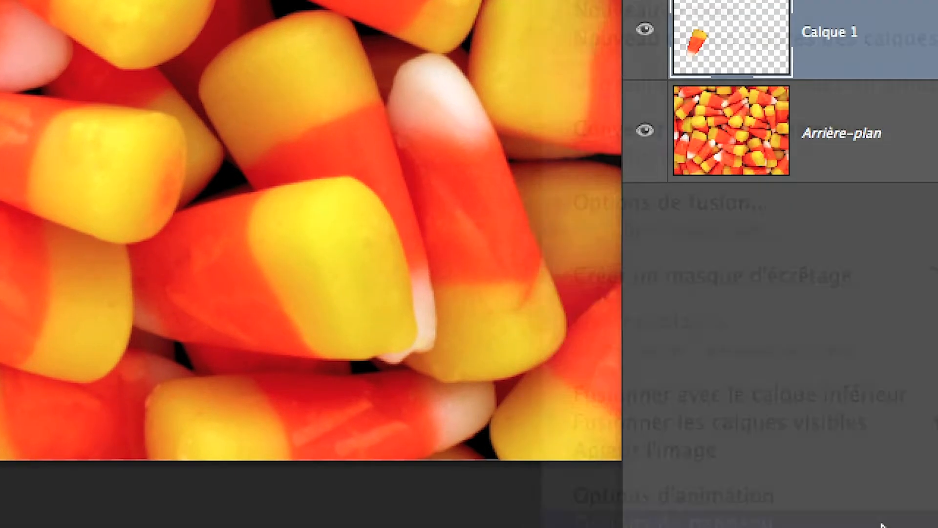
pyautogui.click(882, 524)
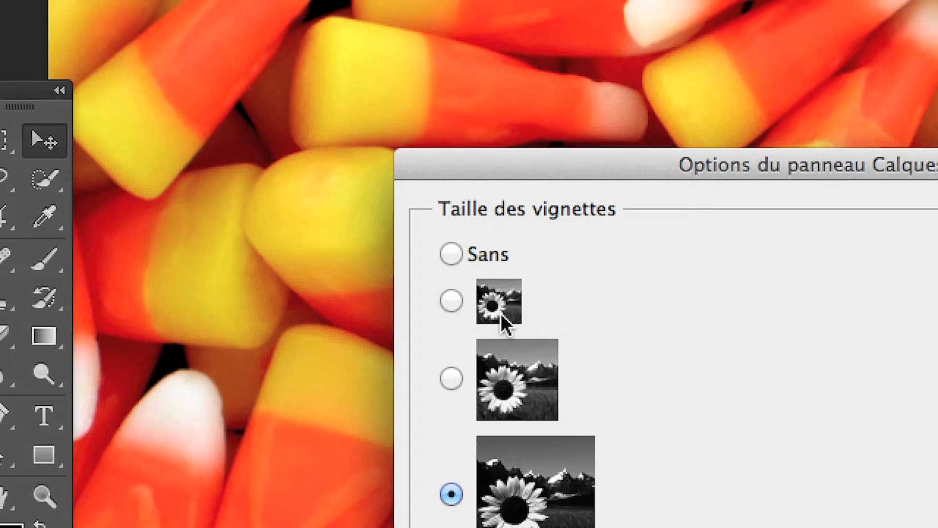
pyautogui.click(503, 325)
pyautogui.click(535, 365)
pyautogui.click(535, 485)
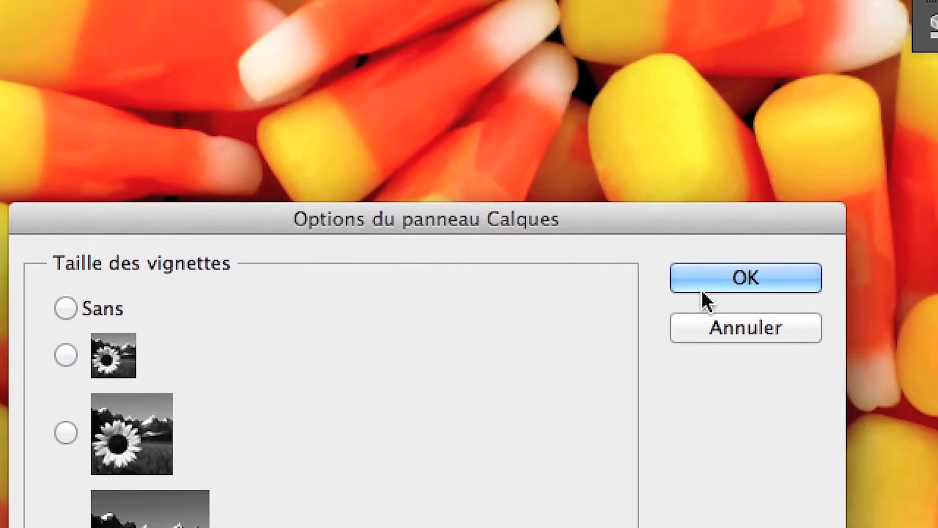
pyautogui.click(704, 288)
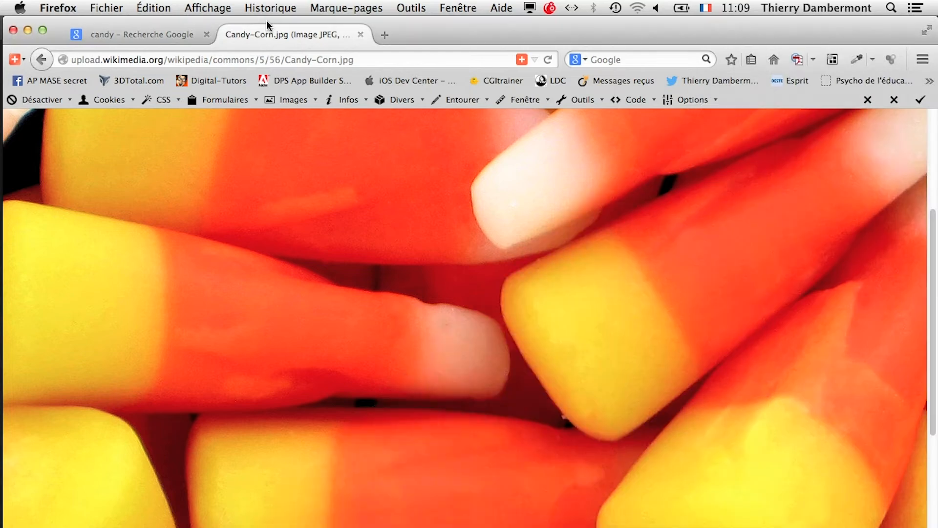
# Step: Switch from Firefox back to the candy picture in Adobe Photoshop CC
pyautogui.press('super+Tab')
pyautogui.press('super+Tab')
pyautogui.click(494, 400)
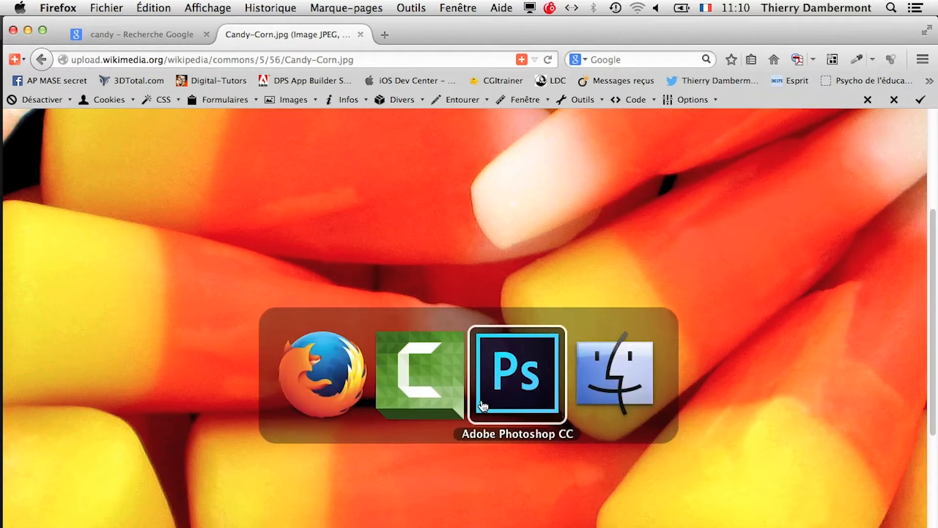
pyautogui.click(483, 404)
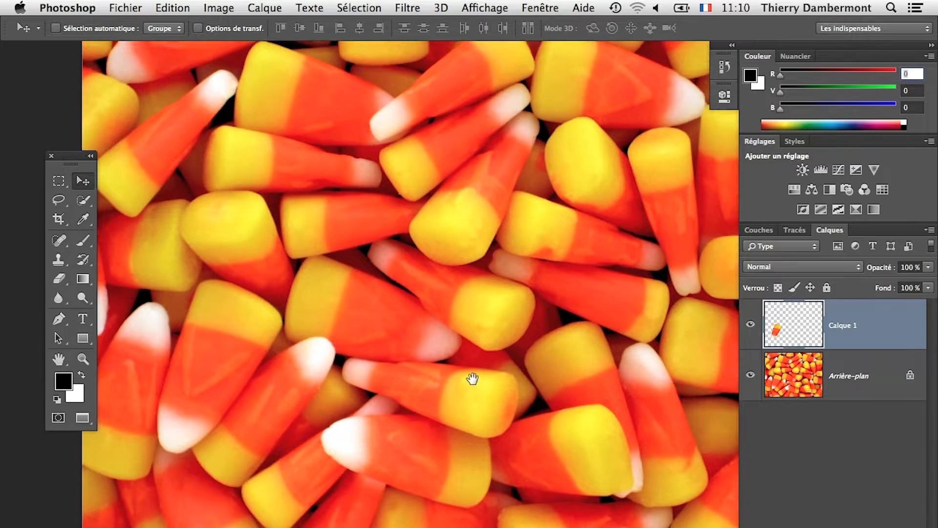
# Step: Outline the slanted candy with the white tip and yellow end at the picture's upper edge with the Lasso
pyautogui.moveTo(472, 378); pyautogui.dragTo(426, 446)
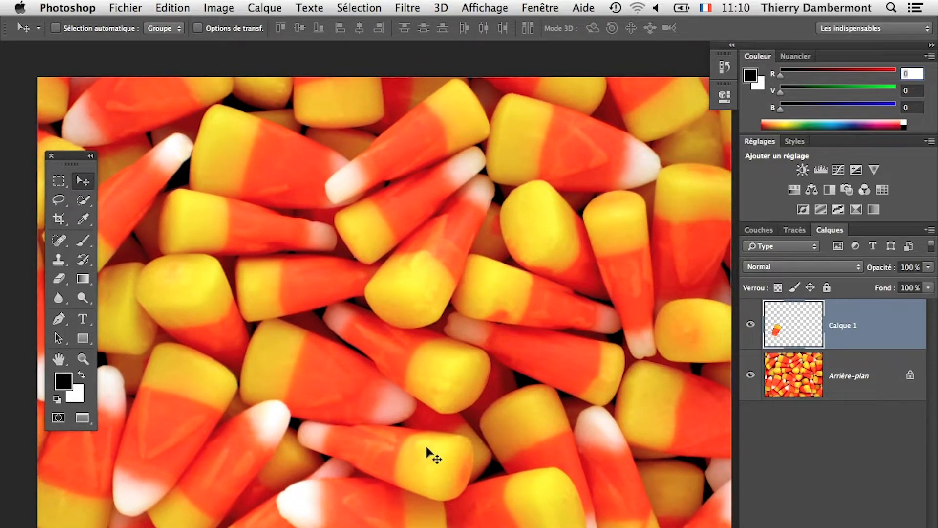
pyautogui.moveTo(440, 357); pyautogui.dragTo(496, 368)
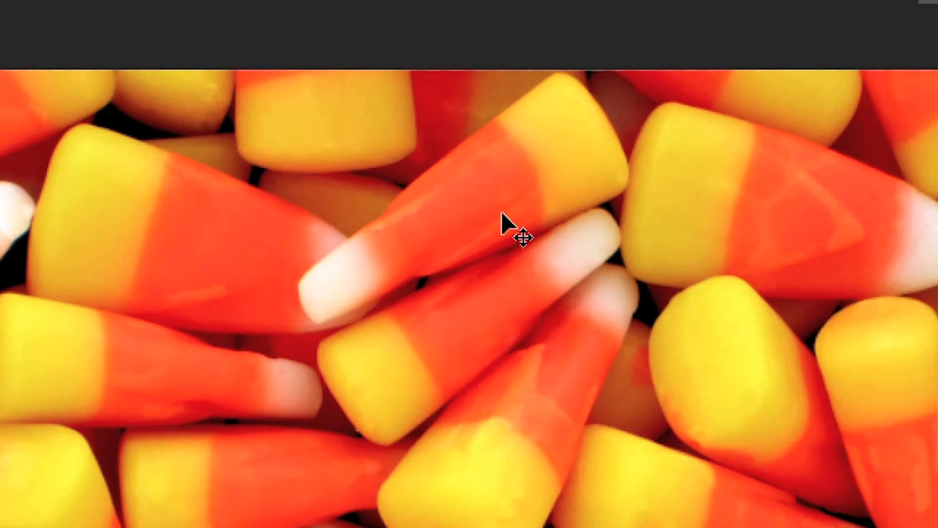
pyautogui.moveTo(503, 212); pyautogui.dragTo(488, 257)
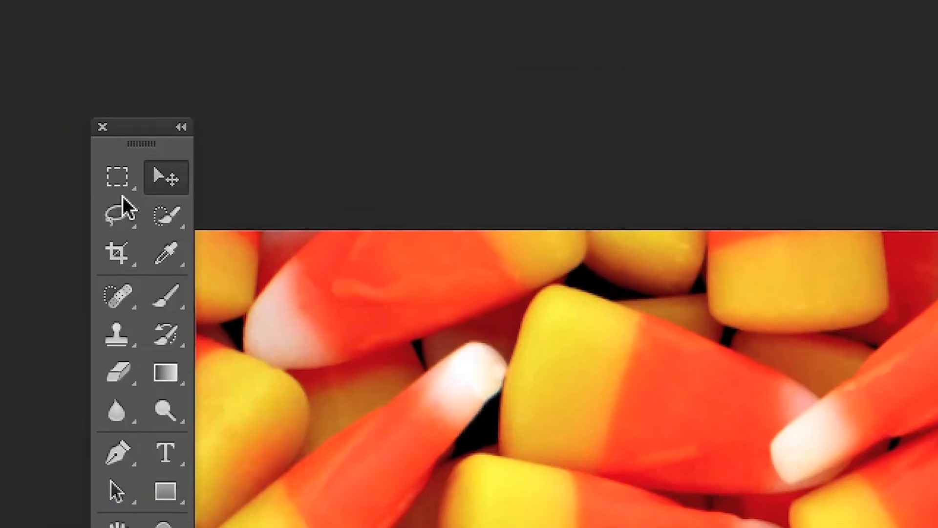
pyautogui.click(121, 204)
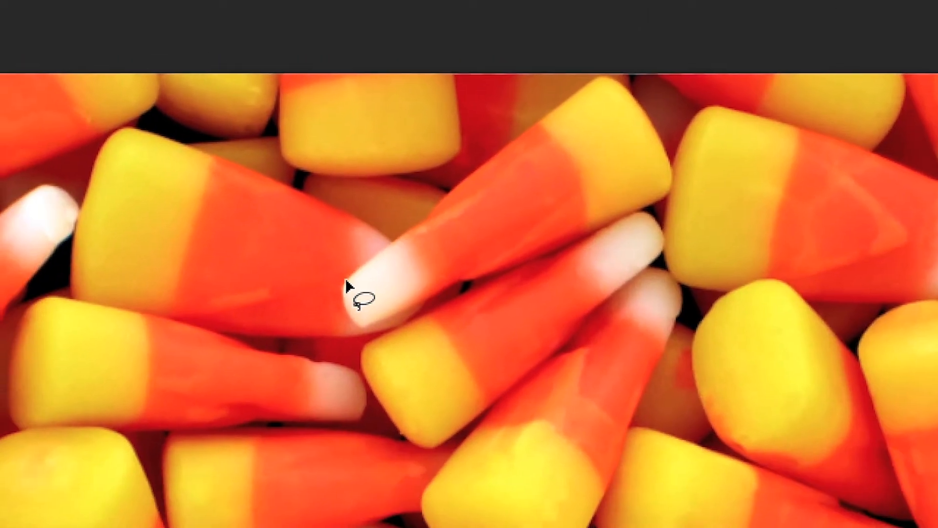
pyautogui.moveTo(345, 281); pyautogui.dragTo(424, 215)
pyautogui.moveTo(379, 259); pyautogui.dragTo(567, 115)
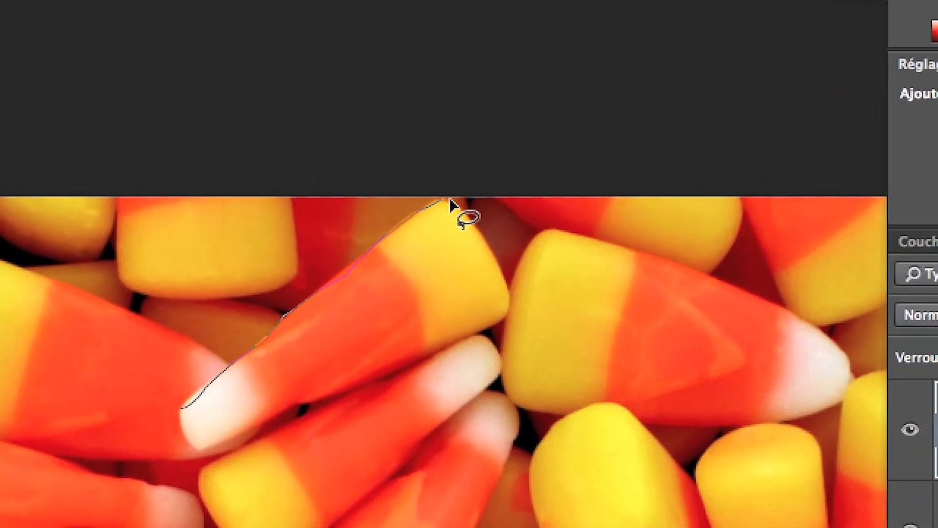
pyautogui.moveTo(451, 201)
pyautogui.mouseDown()
pyautogui.moveTo(489, 260)
pyautogui.moveTo(513, 321)
pyautogui.mouseUp()
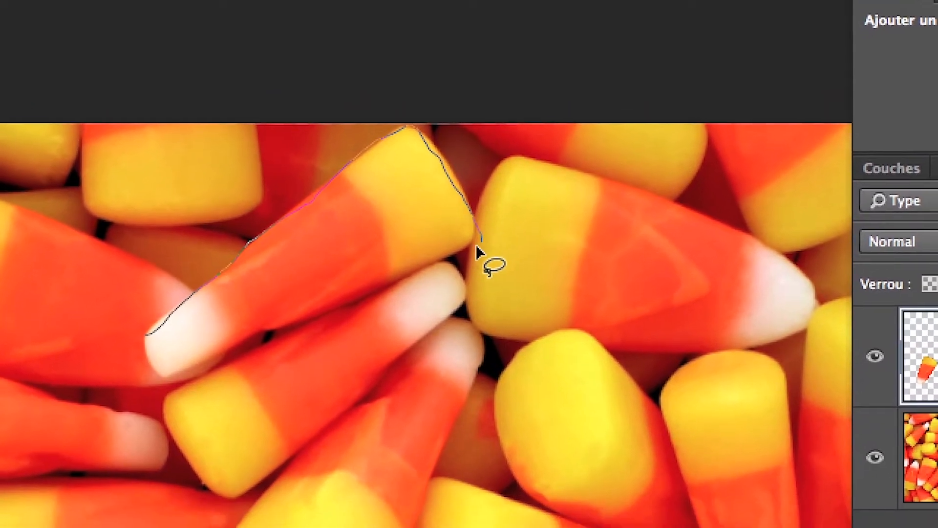
pyautogui.moveTo(479, 251)
pyautogui.mouseDown()
pyautogui.moveTo(339, 320)
pyautogui.moveTo(291, 331)
pyautogui.mouseUp()
pyautogui.moveTo(402, 279); pyautogui.dragTo(276, 331)
pyautogui.moveTo(355, 304); pyautogui.dragTo(331, 281)
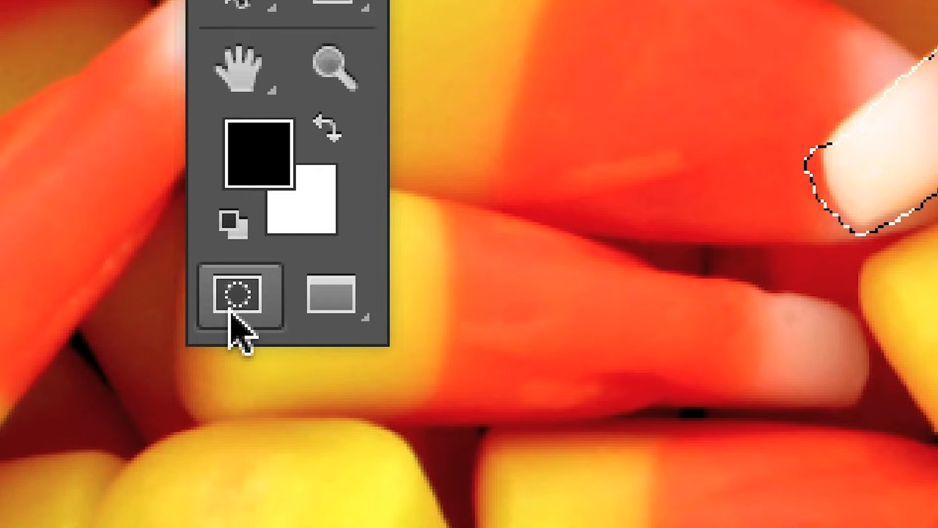
# Step: Switch to Quick Mask mode to check the slanted candy's rough lasso selection against the masked surroundings
pyautogui.click(230, 312)
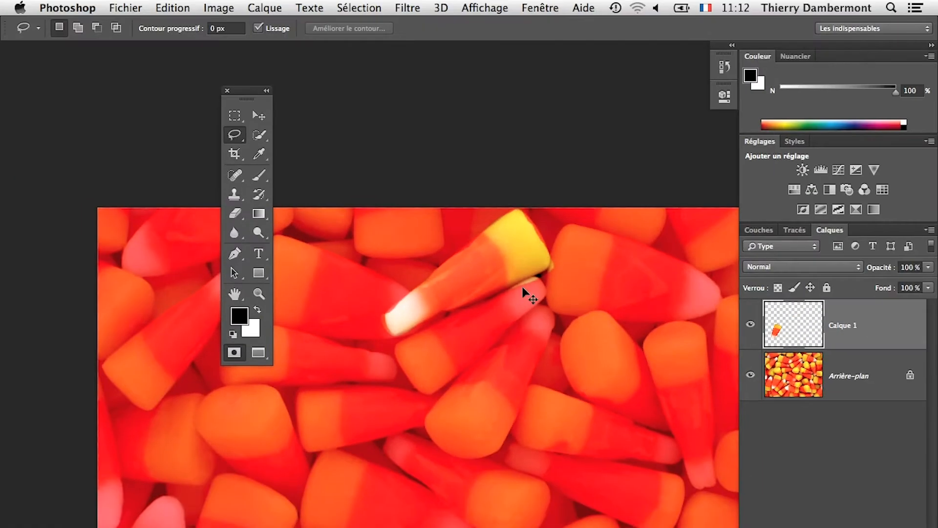
pyautogui.press('super+Tab')
pyautogui.press('super+Tab')
pyautogui.press('super+Tab')
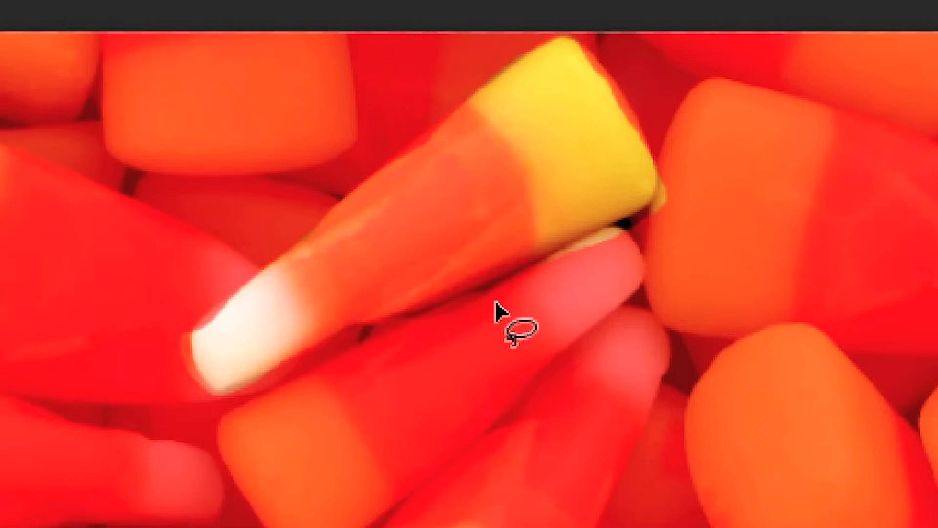
# Step: Open the Quick Mask options and the colour picker for the mask colour, moving the picker clear of the dialog beneath
pyautogui.click(300, 364)
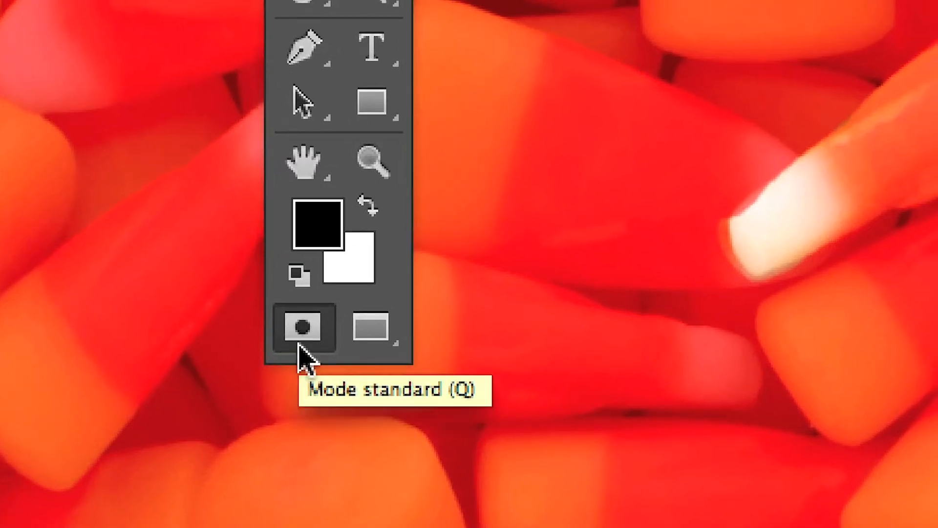
pyautogui.doubleClick(300, 346)
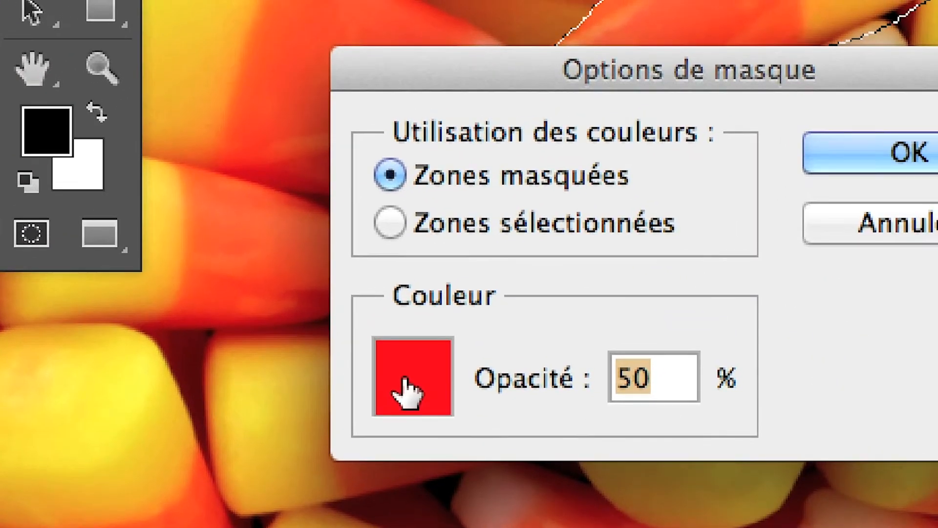
pyautogui.click(407, 391)
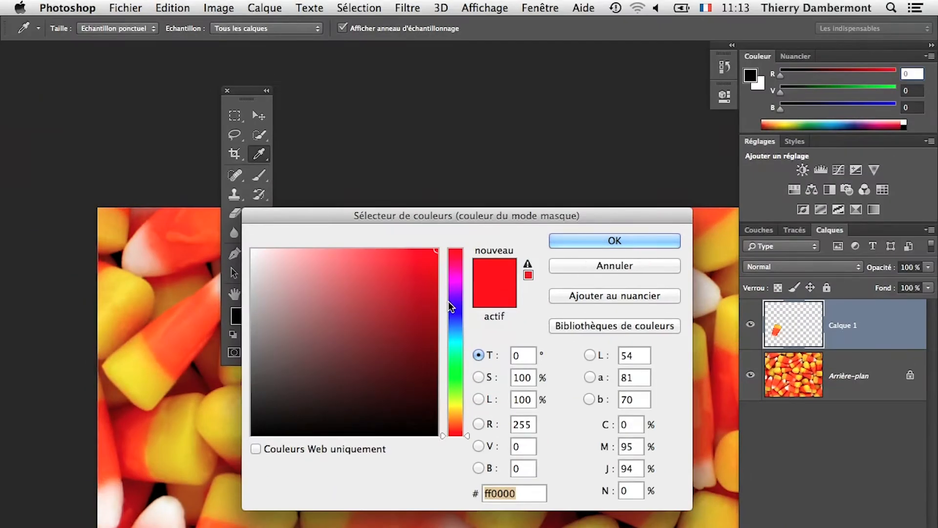
pyautogui.moveTo(492, 233); pyautogui.dragTo(603, 168)
pyautogui.press('alt')
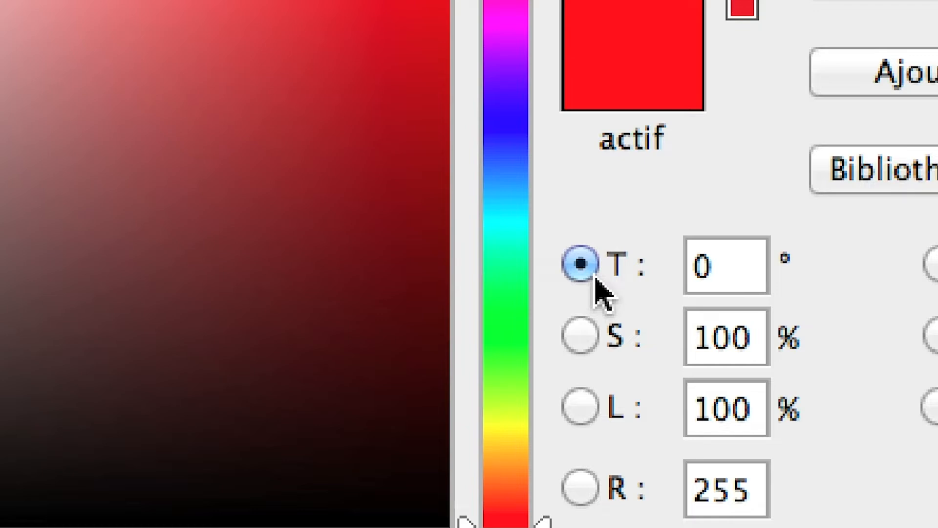
pyautogui.press('super+Tab')
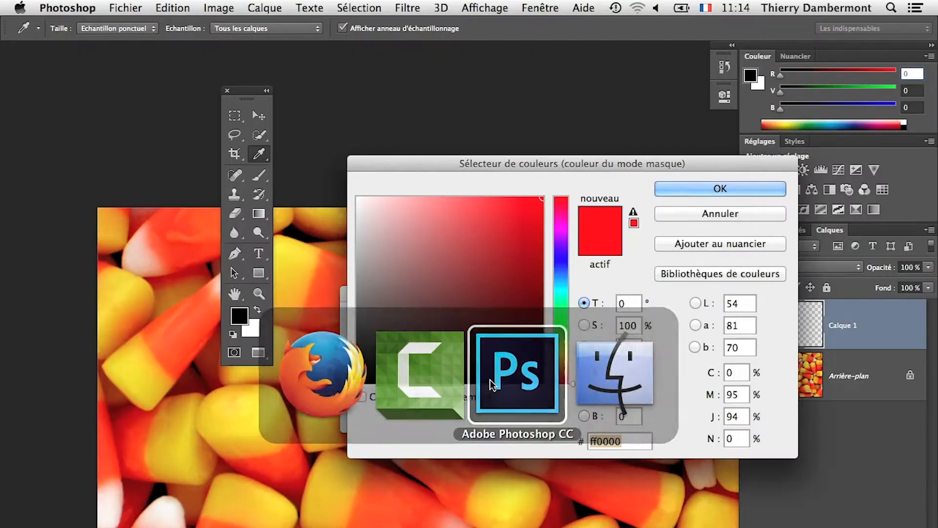
pyautogui.press('alt')
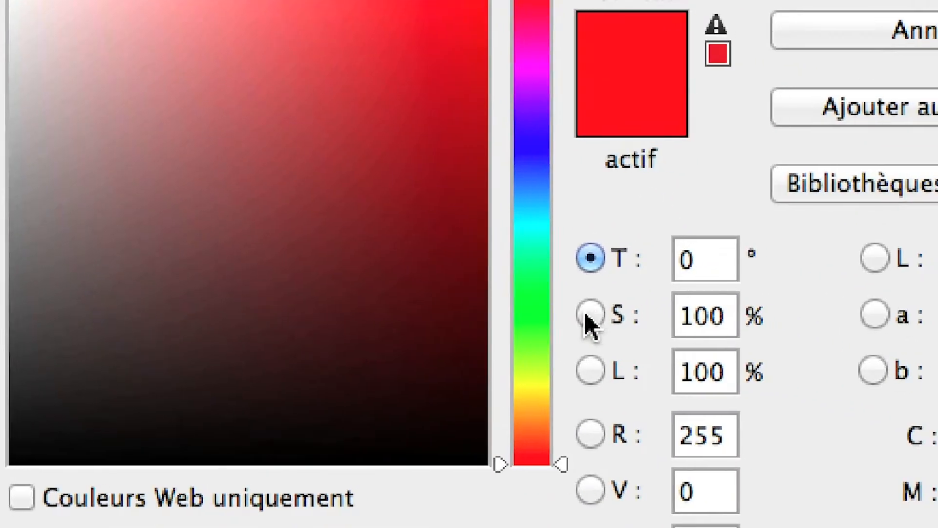
# Step: Compare the colour picker's spectrum sorted by saturation (S) and brightness (L), and return it to hue (T)
pyautogui.click(588, 315)
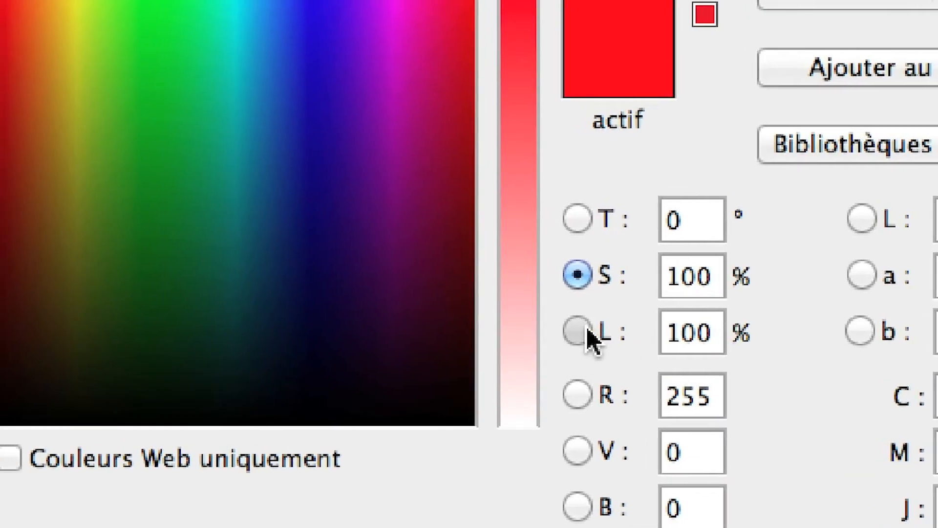
pyautogui.click(581, 332)
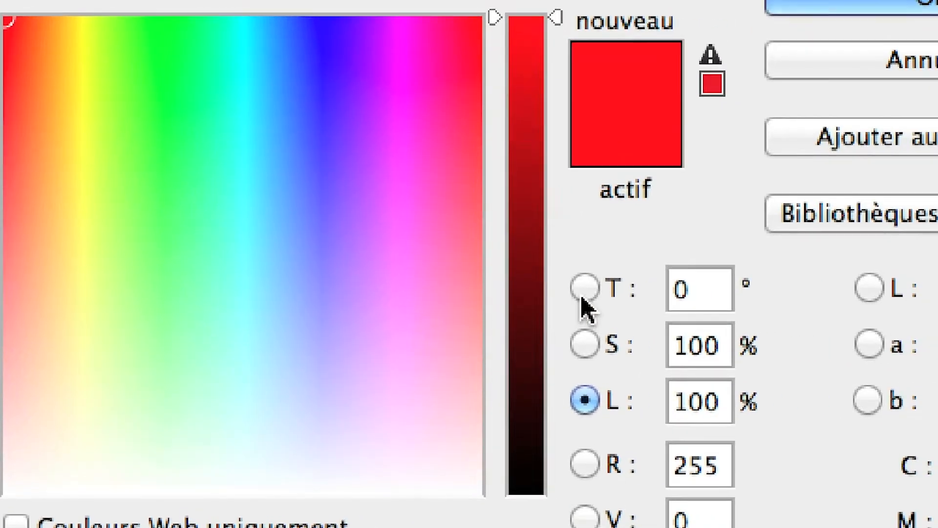
pyautogui.click(753, 303)
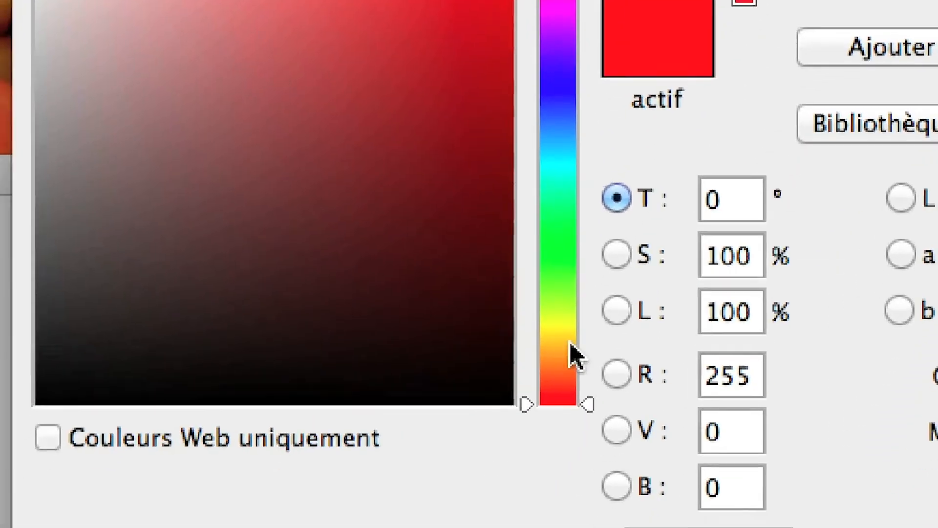
# Step: Try other hues for the mask colour in the colour picker, such as blue at 215° and pink at 322°
pyautogui.moveTo(577, 438); pyautogui.dragTo(556, 64)
pyautogui.moveTo(572, 254); pyautogui.dragTo(610, 361)
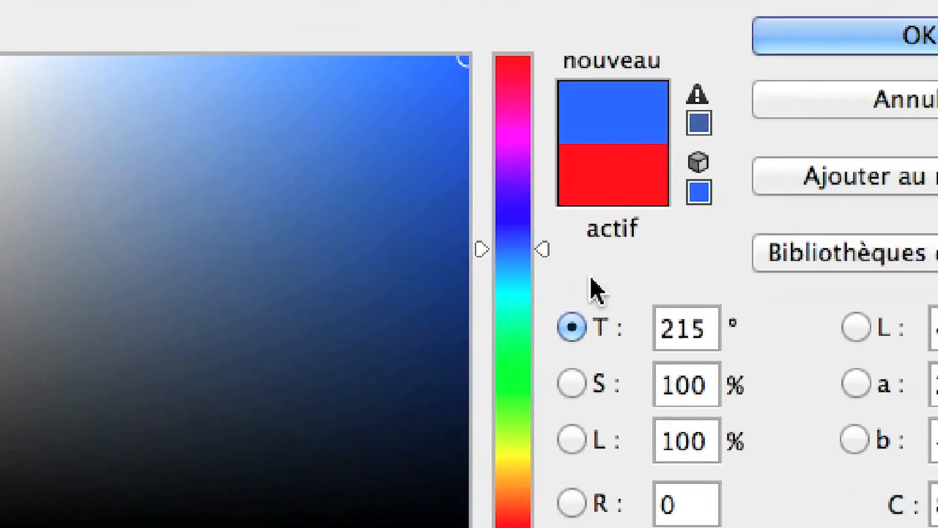
pyautogui.moveTo(762, 408); pyautogui.dragTo(705, 408)
pyautogui.moveTo(468, 218); pyautogui.dragTo(500, 25)
pyautogui.moveTo(578, 221); pyautogui.dragTo(572, 0)
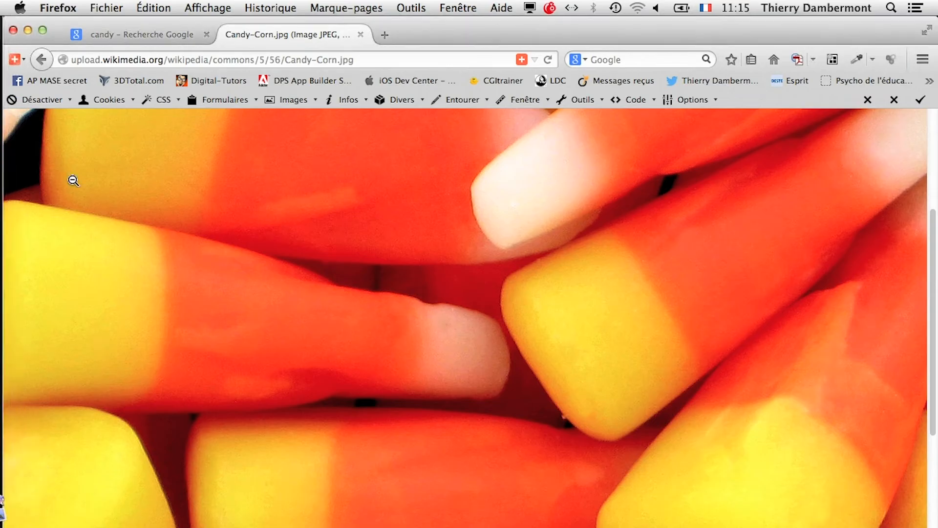
# Step: Switch to Firefox and search images for "roue chromatique" in a new window to examine colour wheels with complementary colours
pyautogui.click(106, 8)
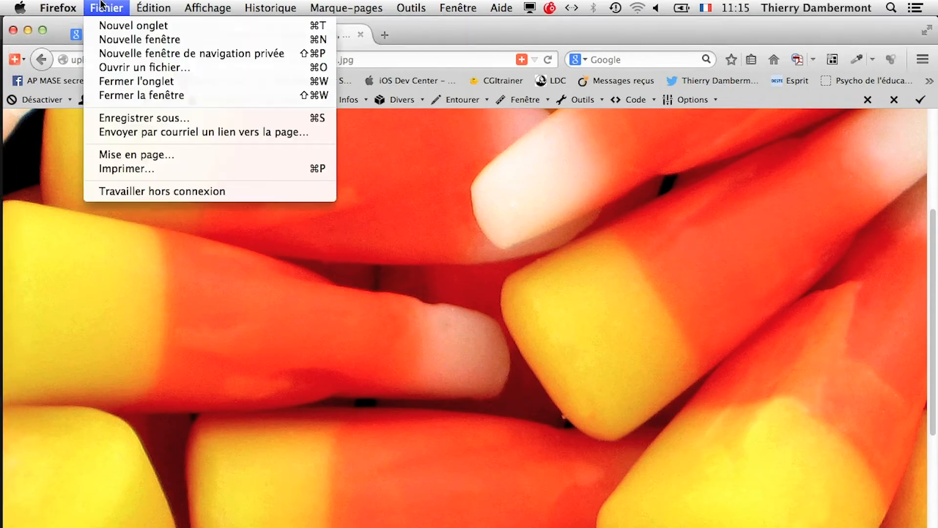
pyautogui.click(120, 38)
pyautogui.write('roue chromat')
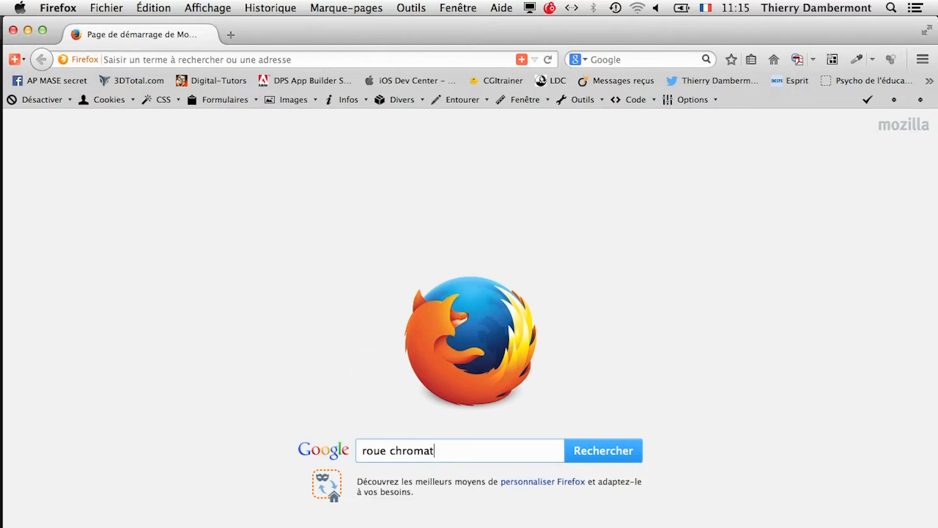
pyautogui.press('Return')
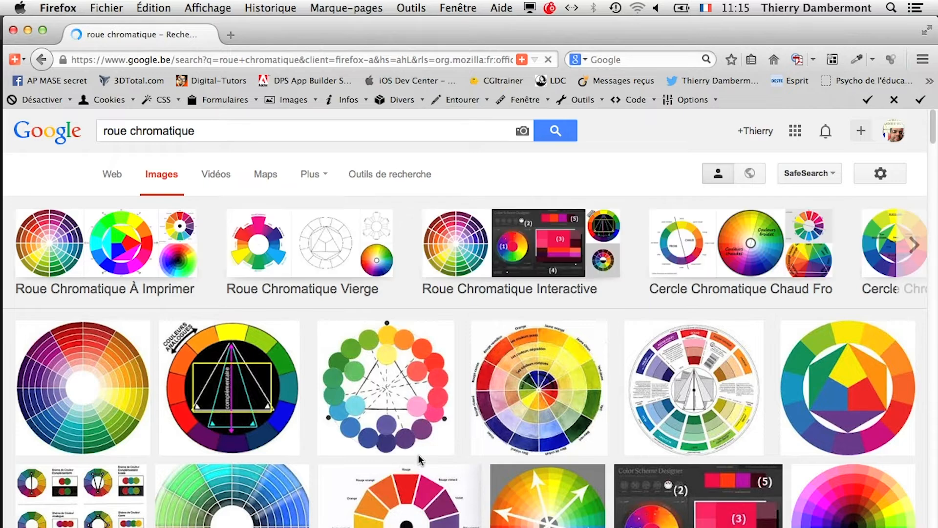
pyautogui.scroll(-1, 419, 459)
pyautogui.scroll(-3, 419, 459)
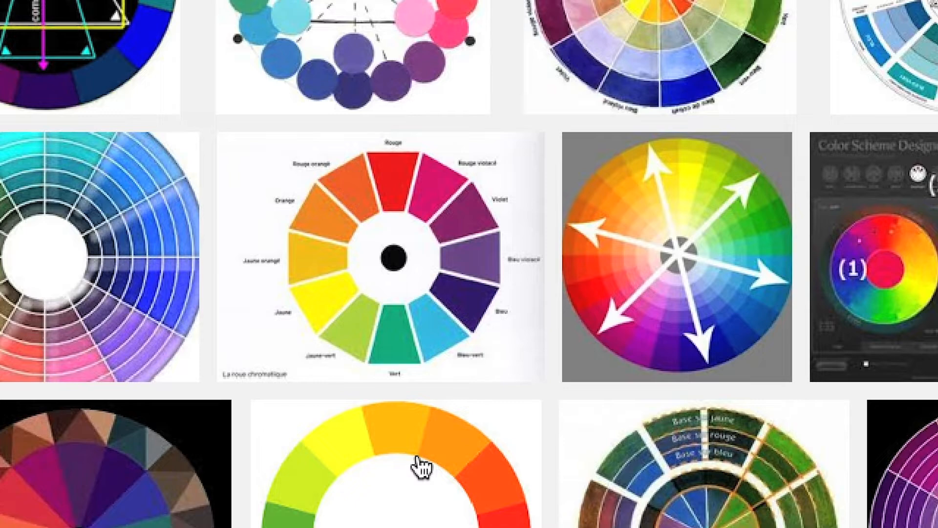
# Step: Return to Photoshop and set the Quick Mask colour to a bright green with hue 123° and saturation 87%
pyautogui.press('super+Tab')
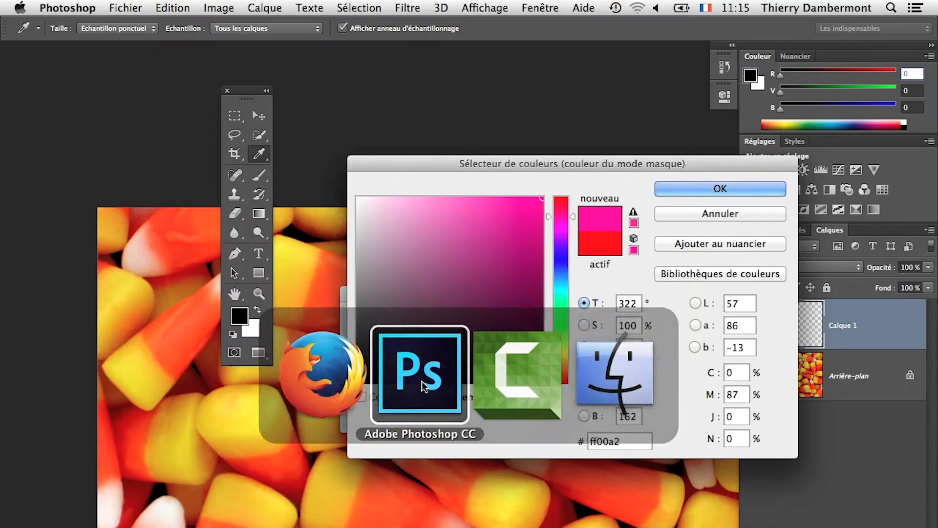
pyautogui.press('alt')
pyautogui.click(565, 306)
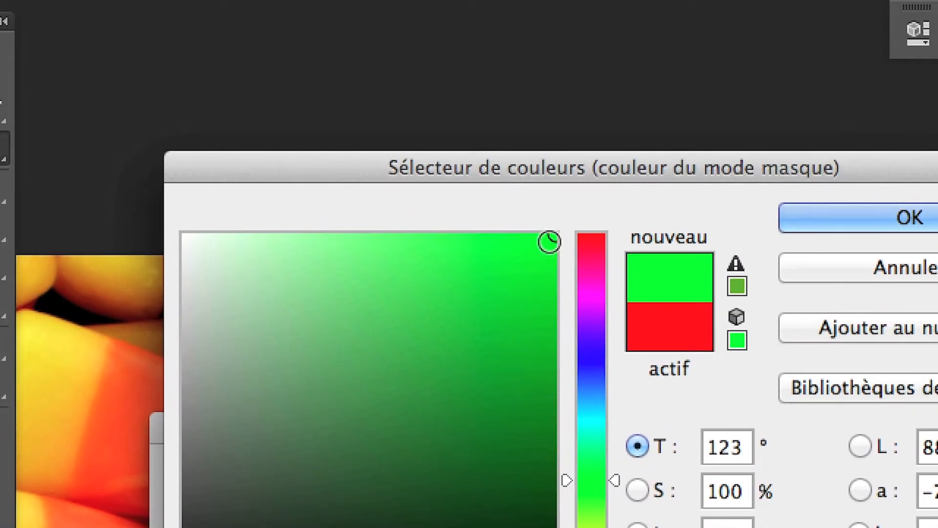
pyautogui.moveTo(550, 241)
pyautogui.mouseDown()
pyautogui.moveTo(505, 270)
pyautogui.moveTo(461, 328)
pyautogui.mouseUp()
pyautogui.moveTo(516, 275); pyautogui.dragTo(392, 415)
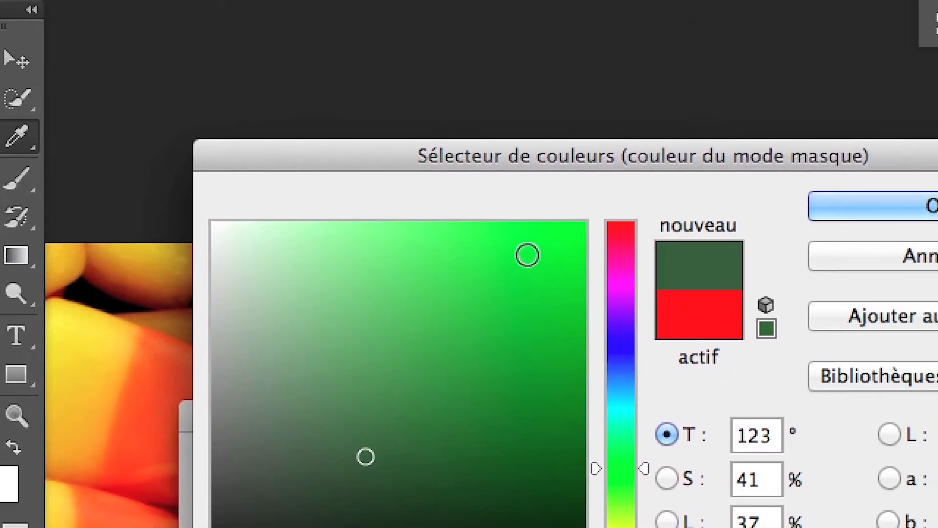
pyautogui.moveTo(634, 124); pyautogui.dragTo(709, 82)
pyautogui.moveTo(558, 239)
pyautogui.mouseDown()
pyautogui.moveTo(529, 249)
pyautogui.moveTo(479, 303)
pyautogui.mouseUp()
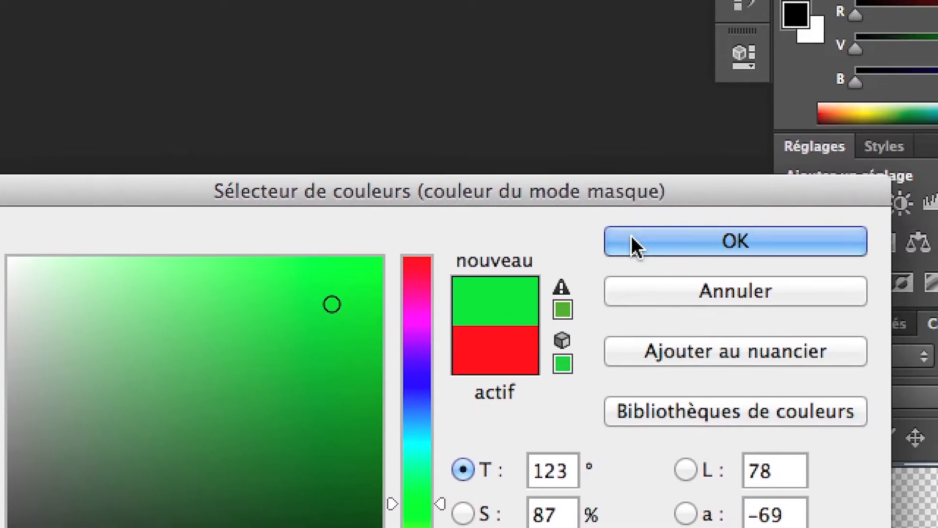
pyautogui.click(632, 235)
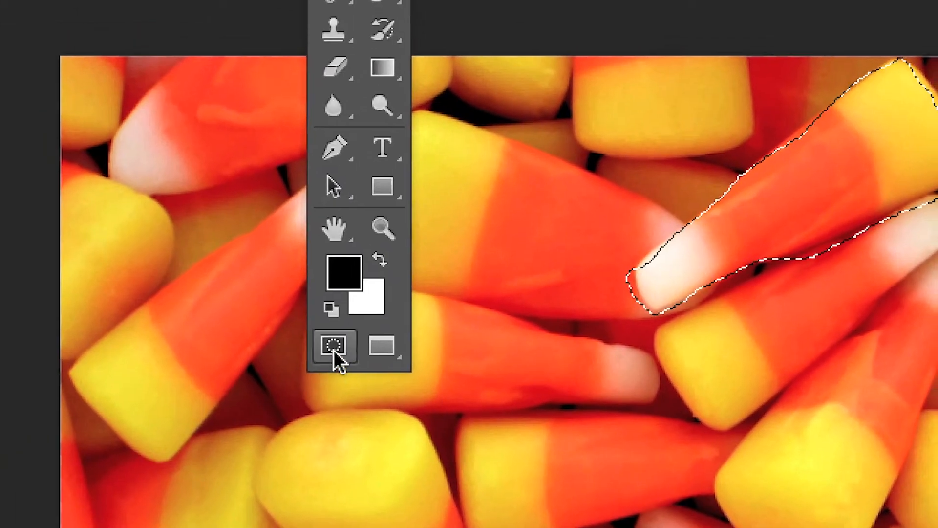
# Step: Enter Quick Mask mode around the slanted candy selection and activate the Brush, trying out different brush sizes
pyautogui.click(333, 348)
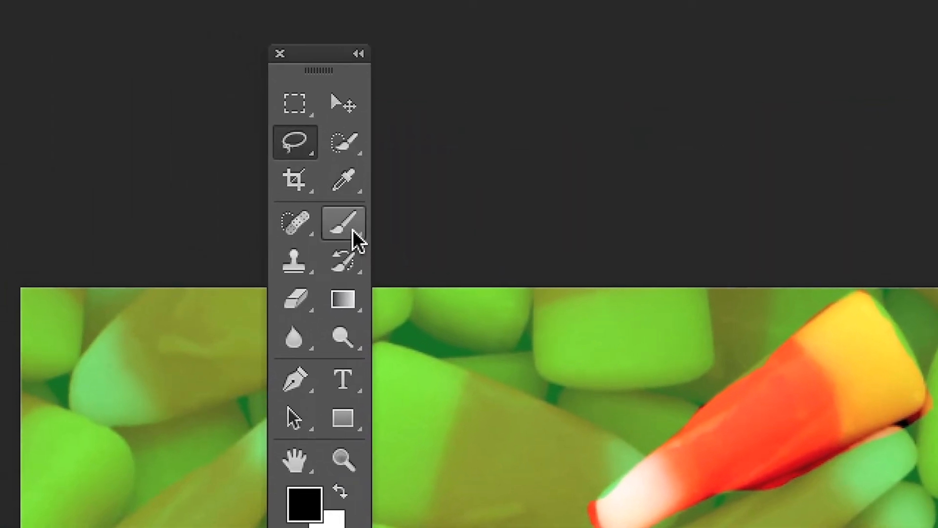
pyautogui.click(353, 231)
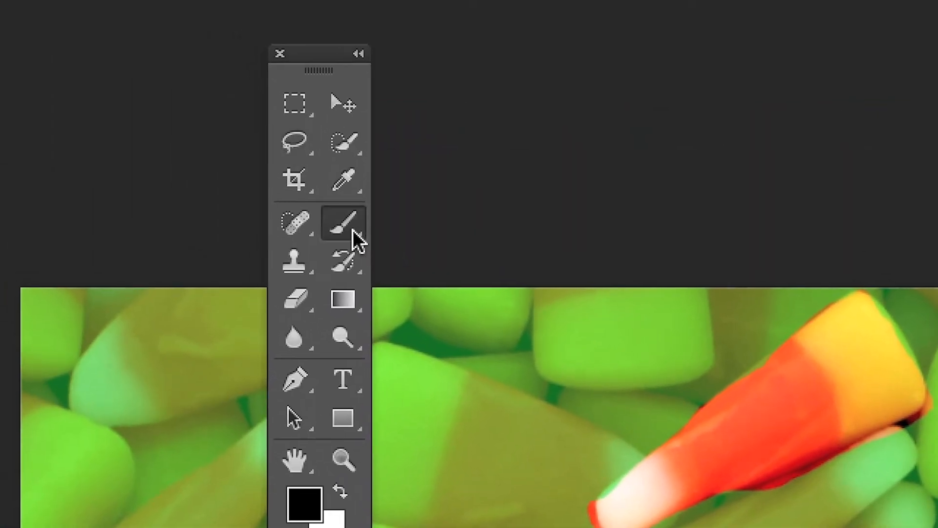
pyautogui.scroll(3, 481, 286)
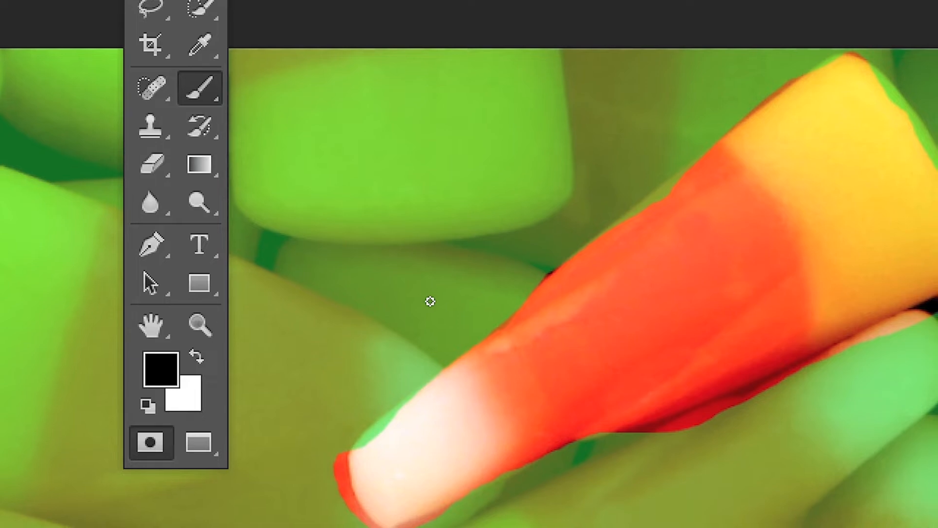
pyautogui.moveTo(432, 303)
pyautogui.mouseDown()
pyautogui.moveTo(471, 314)
pyautogui.moveTo(463, 327)
pyautogui.moveTo(442, 321)
pyautogui.moveTo(490, 331)
pyautogui.moveTo(503, 362)
pyautogui.mouseUp()
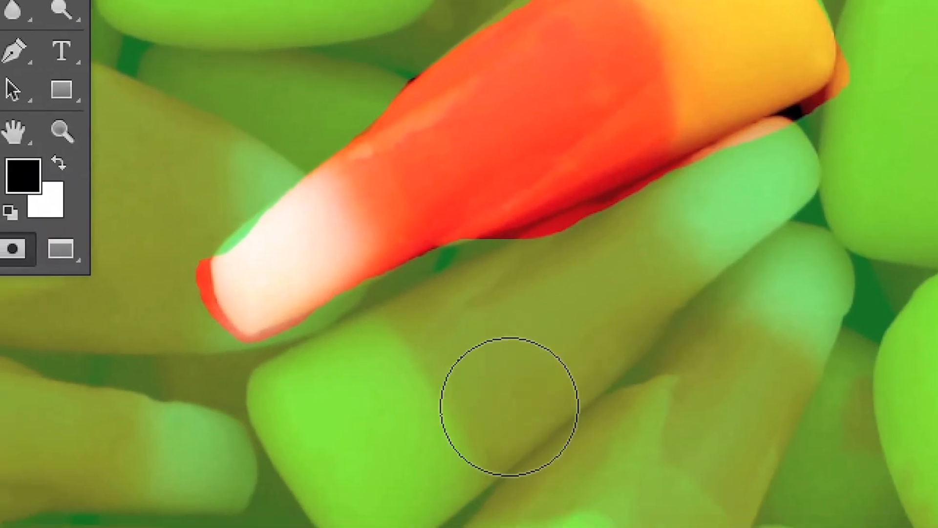
pyautogui.moveTo(514, 424)
pyautogui.mouseDown()
pyautogui.moveTo(517, 442)
pyautogui.moveTo(497, 434)
pyautogui.mouseUp()
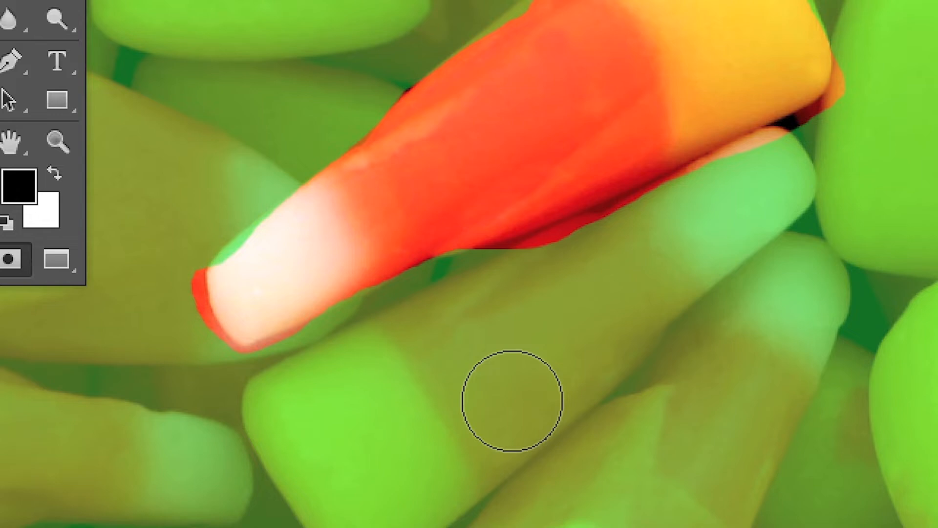
pyautogui.press('capslock')
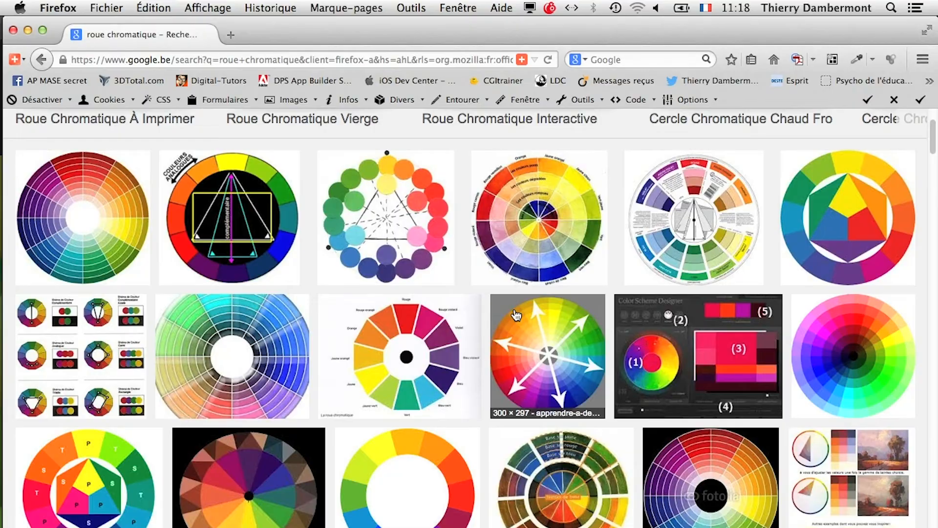
# Step: Return to the masked candy picture in Photoshop and set the brush size to 45 for retouching the mask
pyautogui.press('super+Tab')
pyautogui.press('super+Tab')
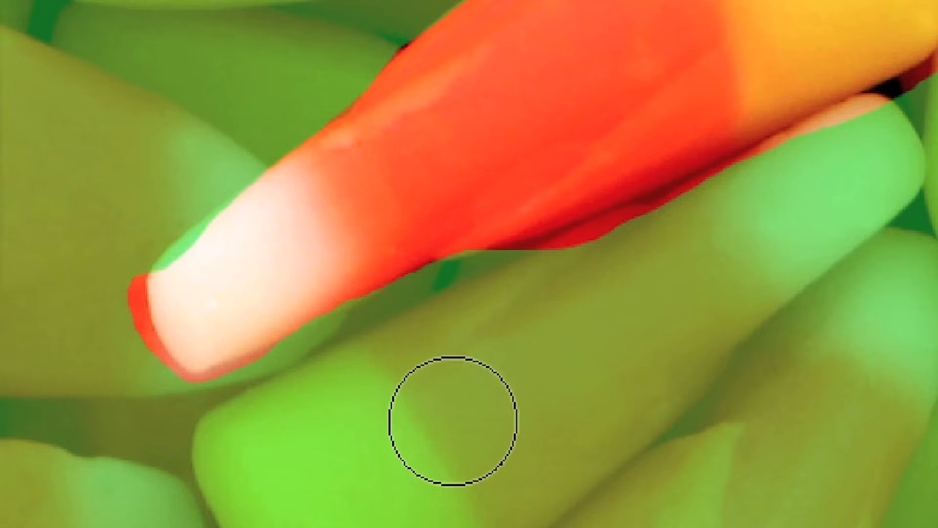
pyautogui.moveTo(453, 419)
pyautogui.mouseDown()
pyautogui.moveTo(425, 423)
pyautogui.moveTo(485, 434)
pyautogui.moveTo(317, 436)
pyautogui.moveTo(438, 442)
pyautogui.moveTo(452, 381)
pyautogui.moveTo(440, 520)
pyautogui.moveTo(420, 523)
pyautogui.moveTo(423, 495)
pyautogui.moveTo(446, 478)
pyautogui.moveTo(430, 527)
pyautogui.moveTo(436, 433)
pyautogui.moveTo(436, 501)
pyautogui.mouseUp()
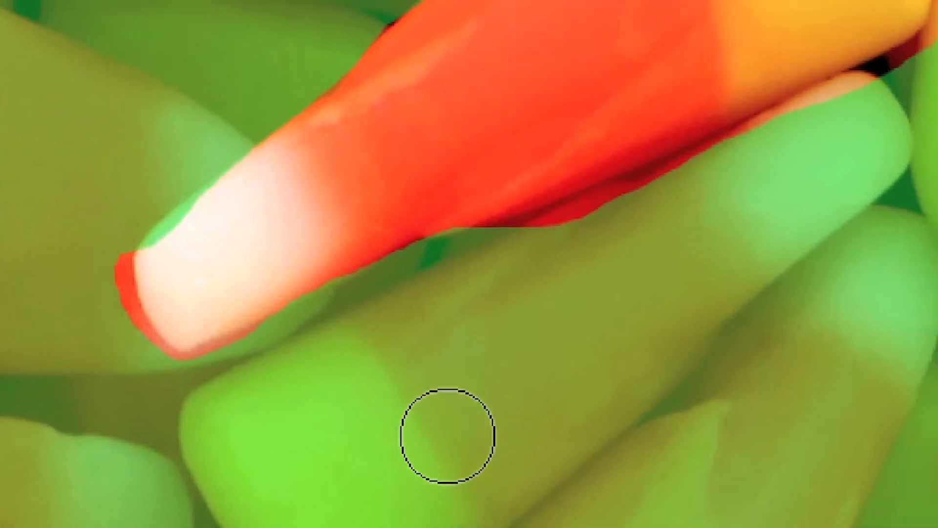
pyautogui.moveTo(443, 430)
pyautogui.mouseDown()
pyautogui.moveTo(479, 444)
pyautogui.moveTo(456, 444)
pyautogui.moveTo(467, 433)
pyautogui.moveTo(452, 439)
pyautogui.moveTo(453, 392)
pyautogui.moveTo(451, 474)
pyautogui.moveTo(439, 475)
pyautogui.moveTo(436, 462)
pyautogui.mouseUp()
pyautogui.moveTo(419, 424); pyautogui.dragTo(417, 424)
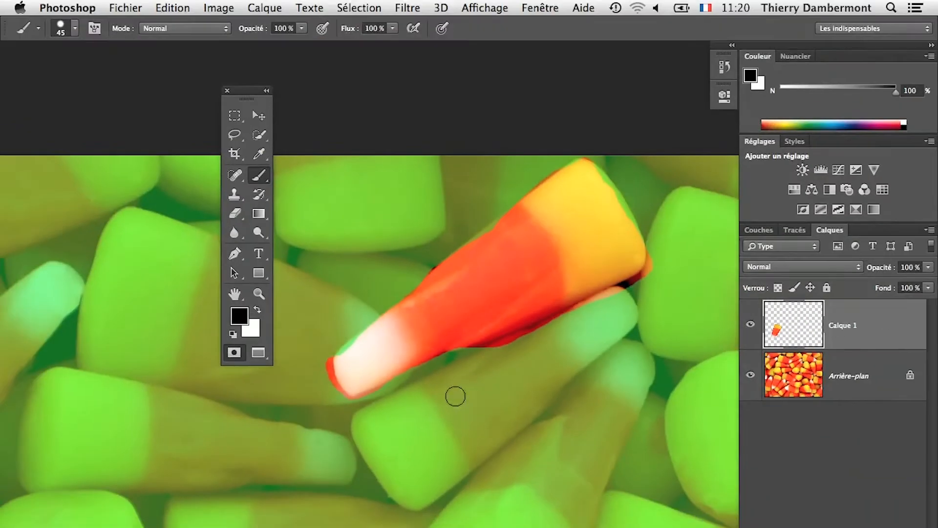
pyautogui.press('super+Tab')
pyautogui.press('super+Tab')
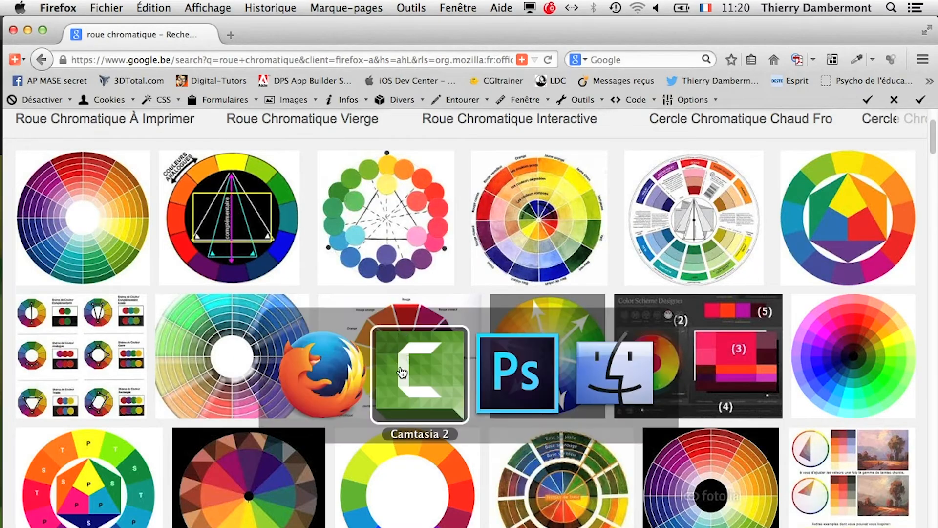
pyautogui.click(498, 383)
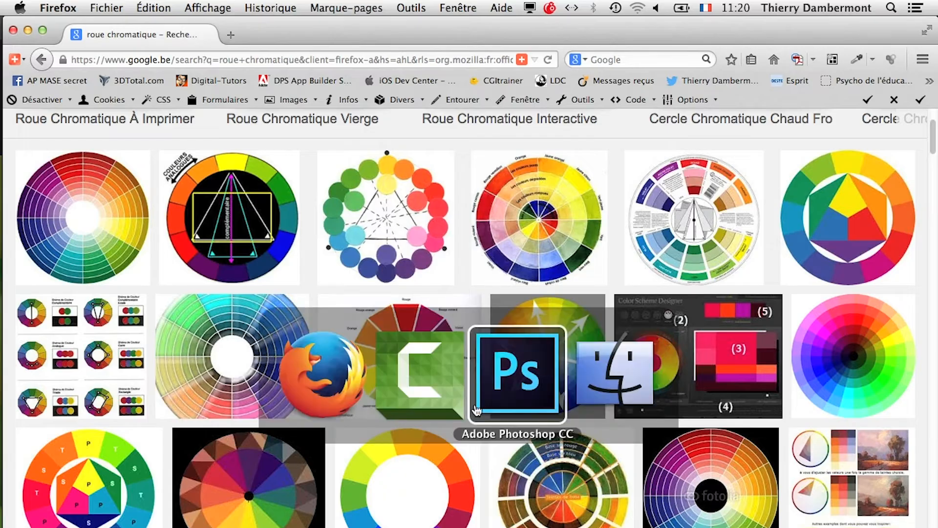
pyautogui.click(513, 376)
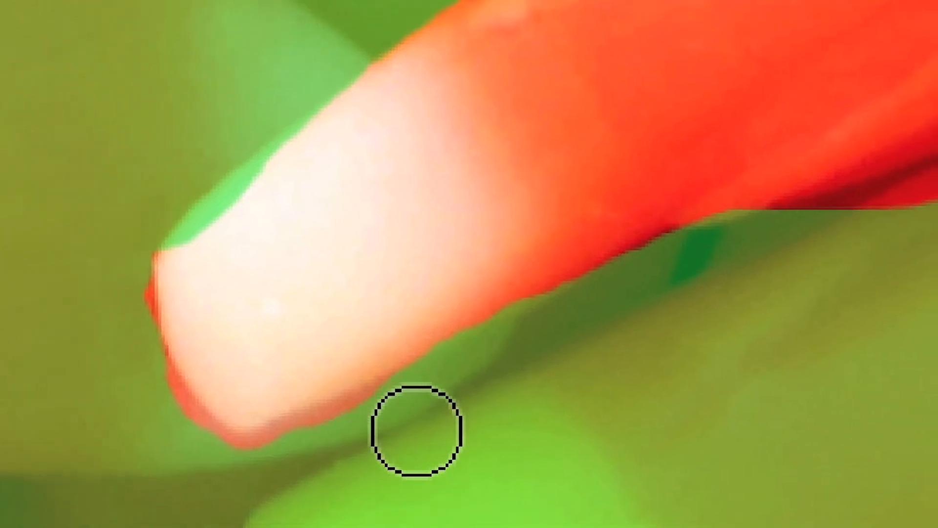
# Step: Paint black on the mask over the excess areas around the candy's white tip and along its lower edge
pyautogui.press('v')
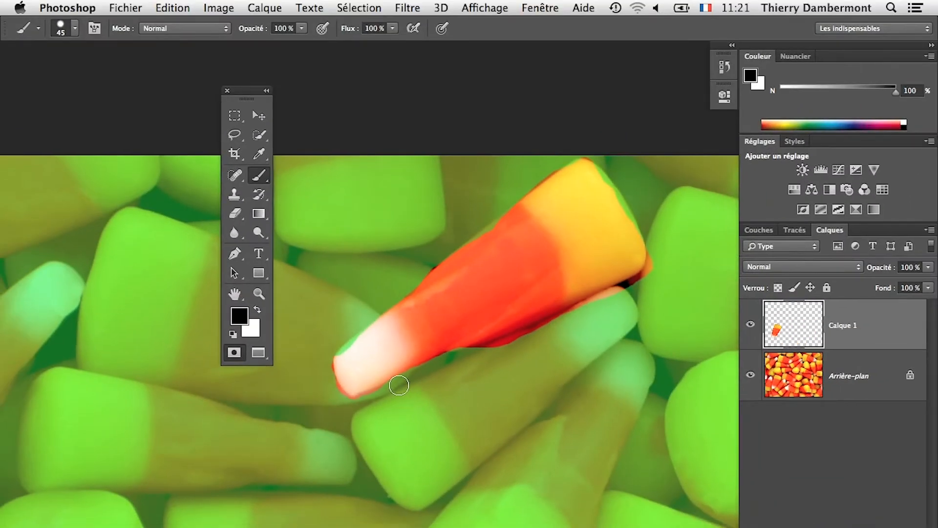
pyautogui.scroll(3, 419, 428)
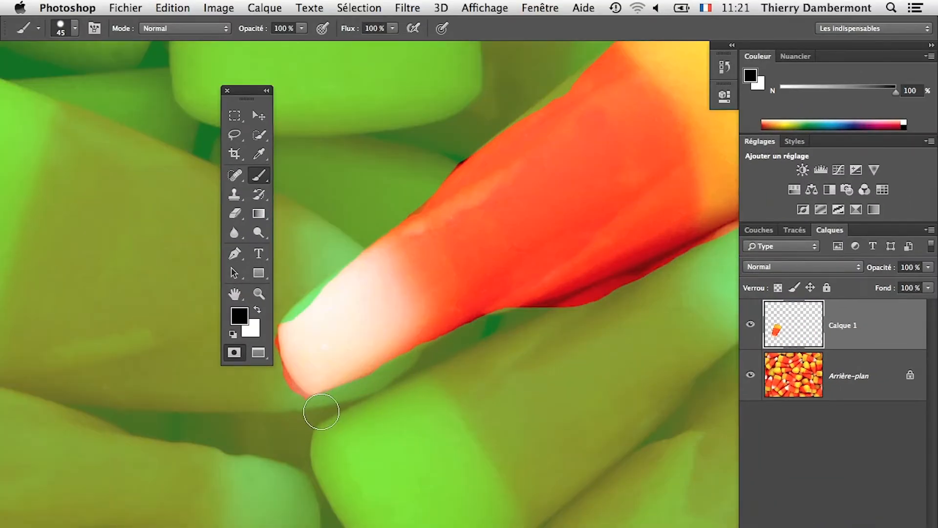
pyautogui.press('space')
pyautogui.moveTo(280, 391); pyautogui.dragTo(320, 413)
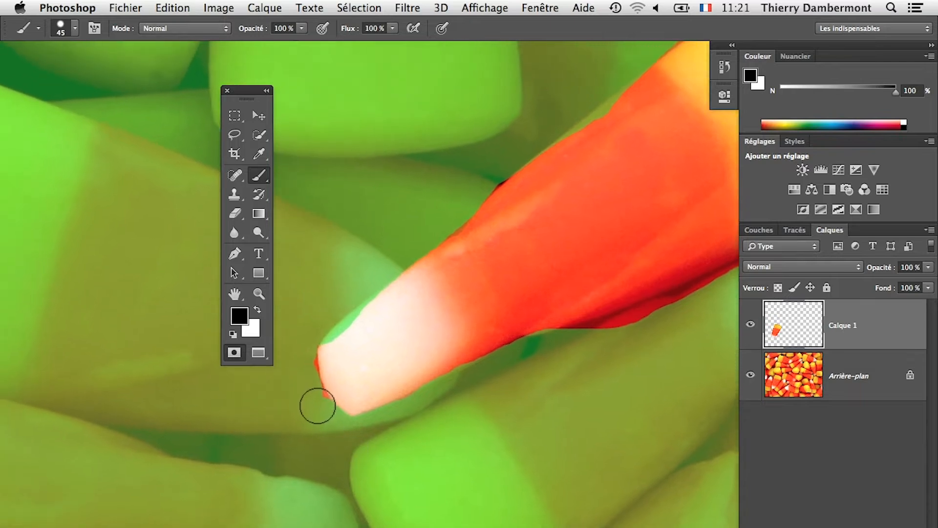
pyautogui.press('space')
pyautogui.moveTo(308, 324)
pyautogui.mouseDown()
pyautogui.moveTo(381, 474)
pyautogui.moveTo(441, 455)
pyautogui.moveTo(422, 455)
pyautogui.mouseUp()
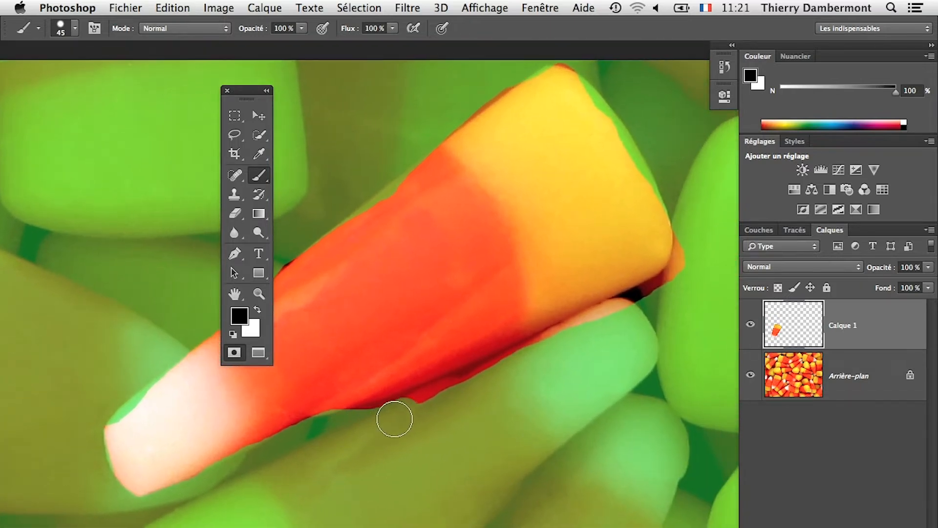
pyautogui.moveTo(464, 465); pyautogui.dragTo(352, 497)
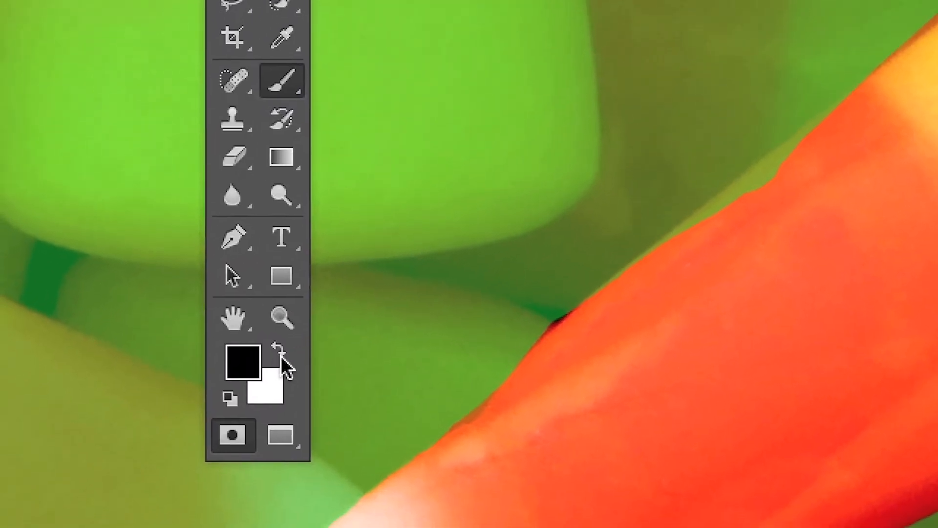
# Step: Swap the painting colour to white and back to black, unmasking the covered strip along the candy's upper edge
pyautogui.click(280, 357)
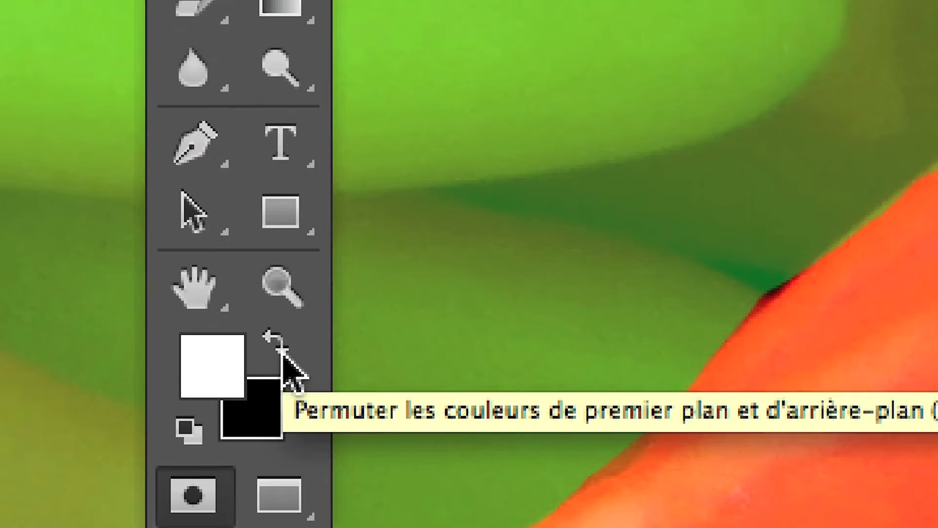
pyautogui.click(283, 352)
pyautogui.click(282, 352)
pyautogui.press('x')
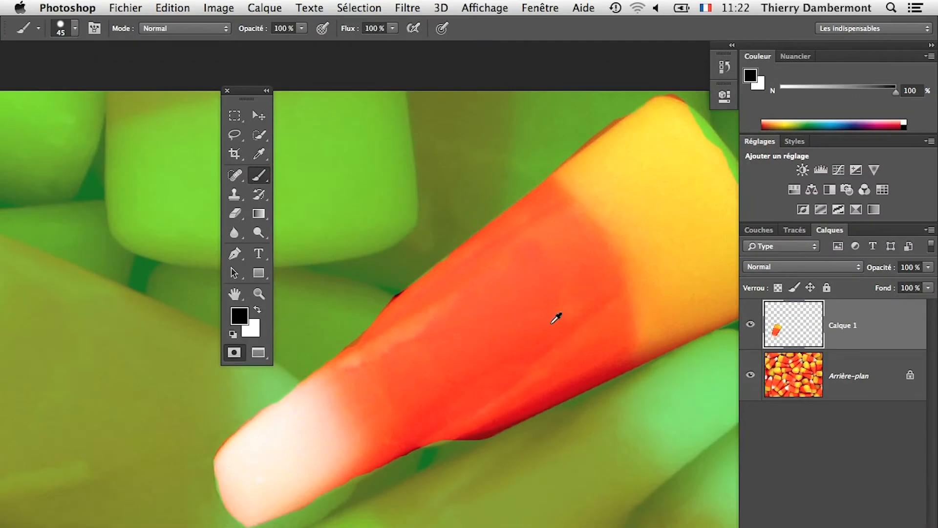
# Step: Reduce the brush size to 25 and mask the small dark notch on the orange part of the candy's upper edge in black
pyautogui.scroll(5, 444, 296)
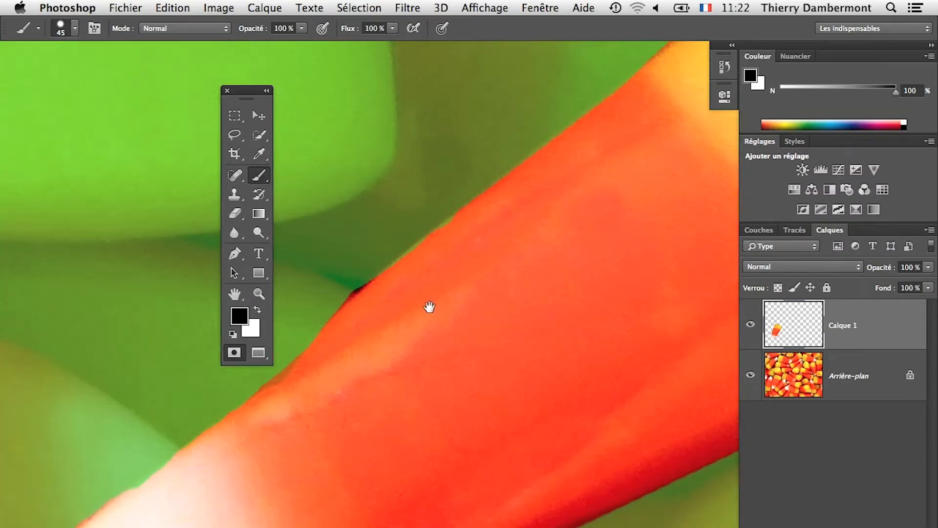
pyautogui.scroll(5, 431, 306)
pyautogui.moveTo(448, 446)
pyautogui.mouseDown()
pyautogui.moveTo(452, 453)
pyautogui.moveTo(433, 455)
pyautogui.mouseUp()
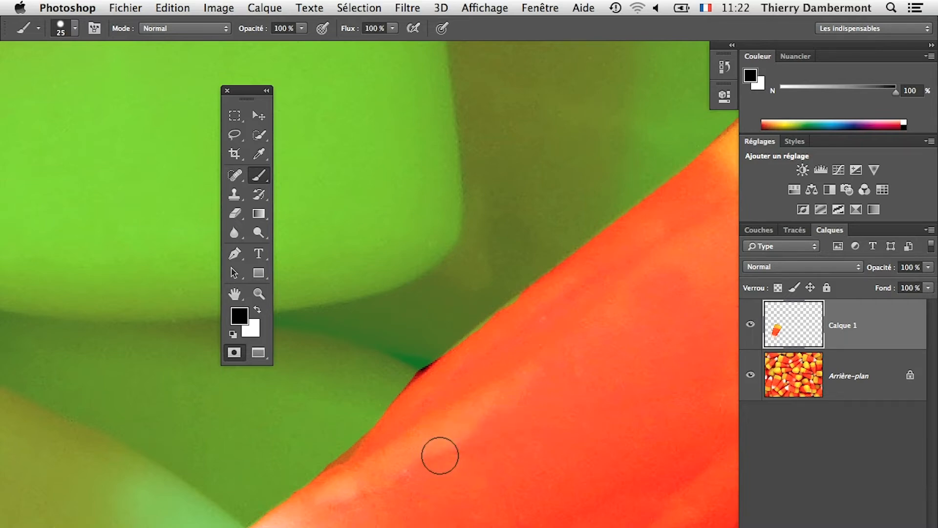
pyautogui.scroll(5, 440, 454)
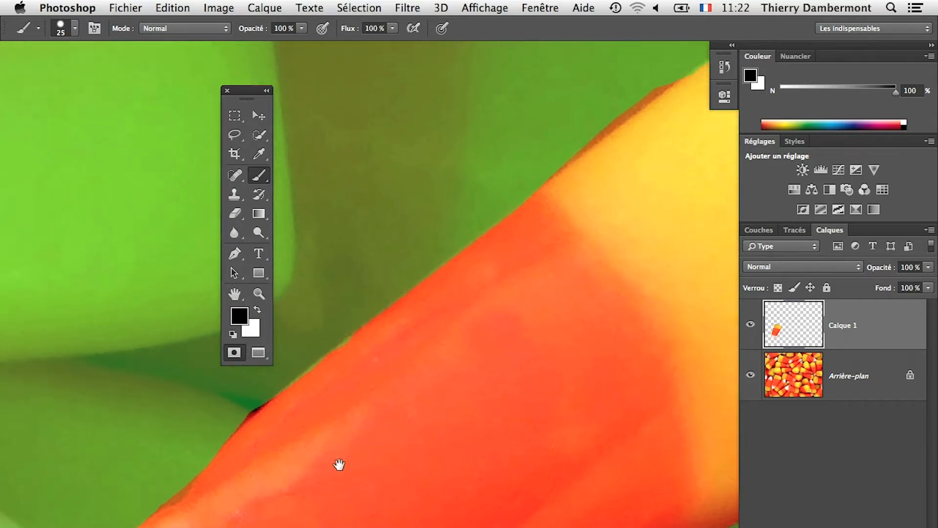
pyautogui.scroll(-5, 278, 430)
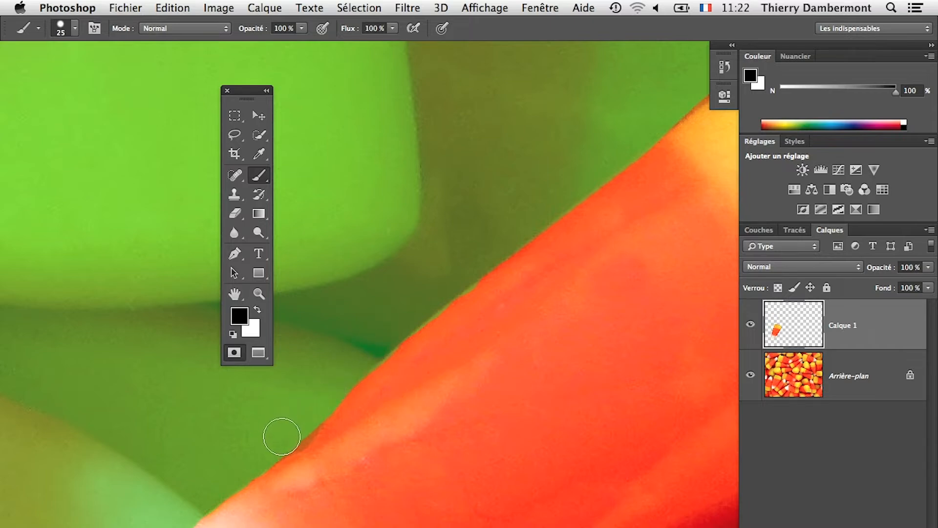
# Step: Paint black on the mask over the dark fringe along the candy's yellow end and its top corner
pyautogui.hscroll(1, 417, 370)
pyautogui.scroll(10, 417, 371)
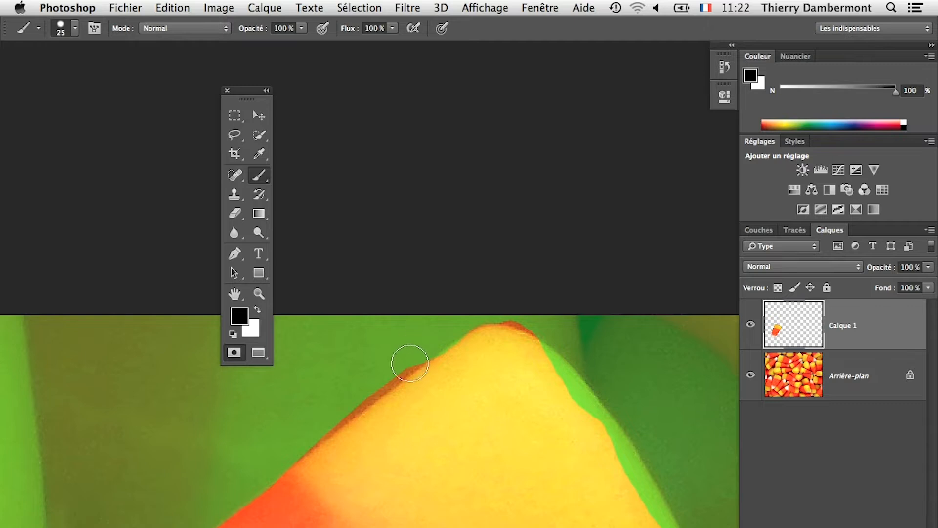
pyautogui.moveTo(497, 324)
pyautogui.mouseDown()
pyautogui.moveTo(513, 309)
pyautogui.moveTo(557, 326)
pyautogui.moveTo(523, 314)
pyautogui.moveTo(441, 326)
pyautogui.mouseUp()
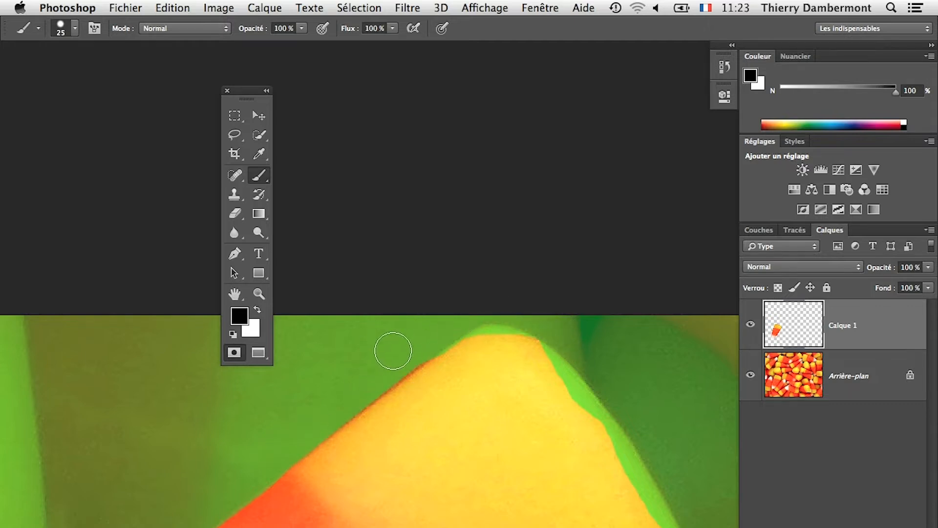
# Step: Swap the painting colour to white and unmask the covered strip along the outer edge of the candy's yellow end
pyautogui.press('x')
pyautogui.moveTo(478, 356)
pyautogui.mouseDown()
pyautogui.moveTo(490, 342)
pyautogui.moveTo(534, 362)
pyautogui.moveTo(585, 417)
pyautogui.moveTo(650, 520)
pyautogui.moveTo(531, 456)
pyautogui.mouseUp()
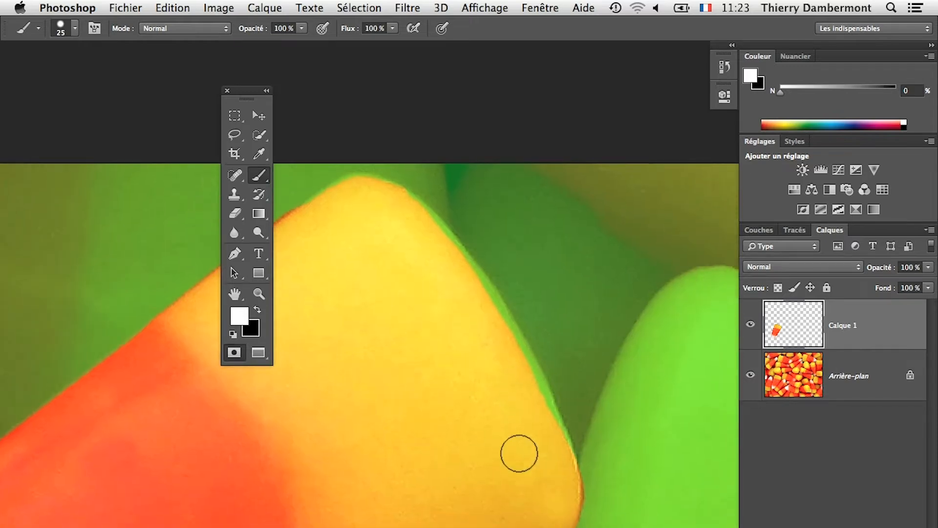
pyautogui.moveTo(442, 256)
pyautogui.mouseDown()
pyautogui.moveTo(492, 318)
pyautogui.moveTo(532, 404)
pyautogui.moveTo(544, 450)
pyautogui.moveTo(520, 493)
pyautogui.moveTo(604, 417)
pyautogui.mouseUp()
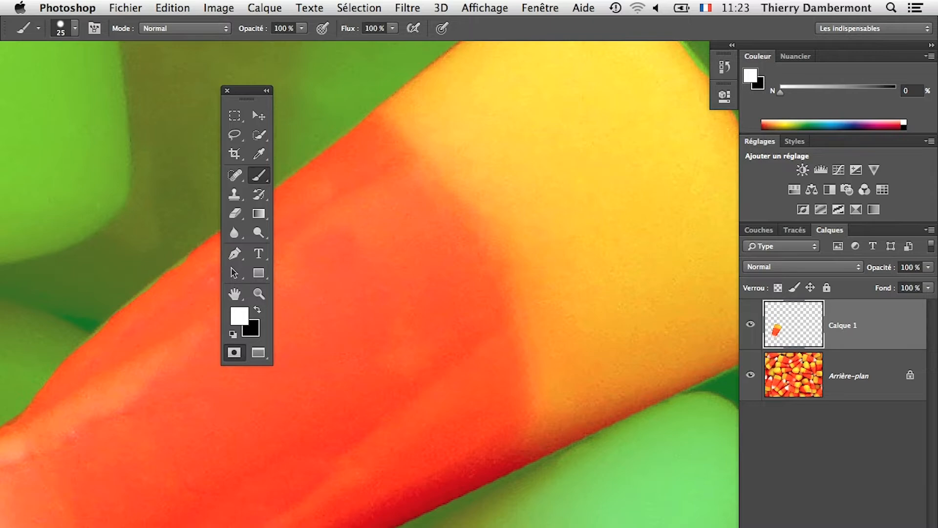
# Step: Swap the painting colour back to black and clean up the mask along the candy's lower edge towards the white tip
pyautogui.press('x')
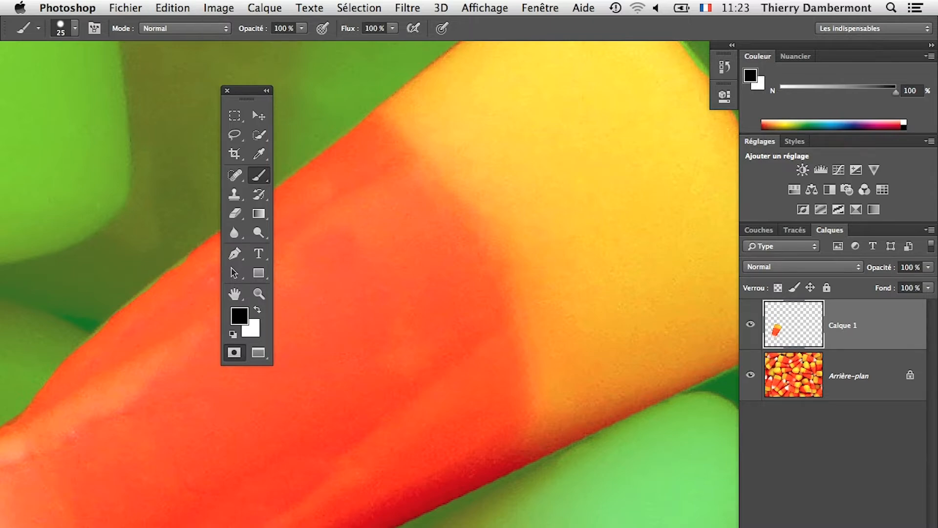
pyautogui.moveTo(391, 518); pyautogui.dragTo(521, 418)
pyautogui.moveTo(467, 447); pyautogui.dragTo(461, 482)
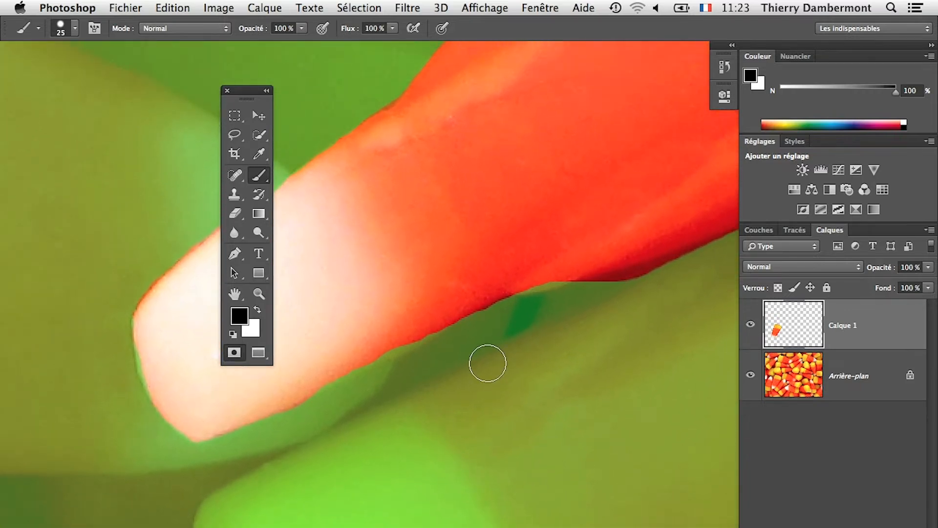
# Step: Leave Quick Mask mode to turn the mask into a selection, checking the candy's outline against the mask once more
pyautogui.click(234, 355)
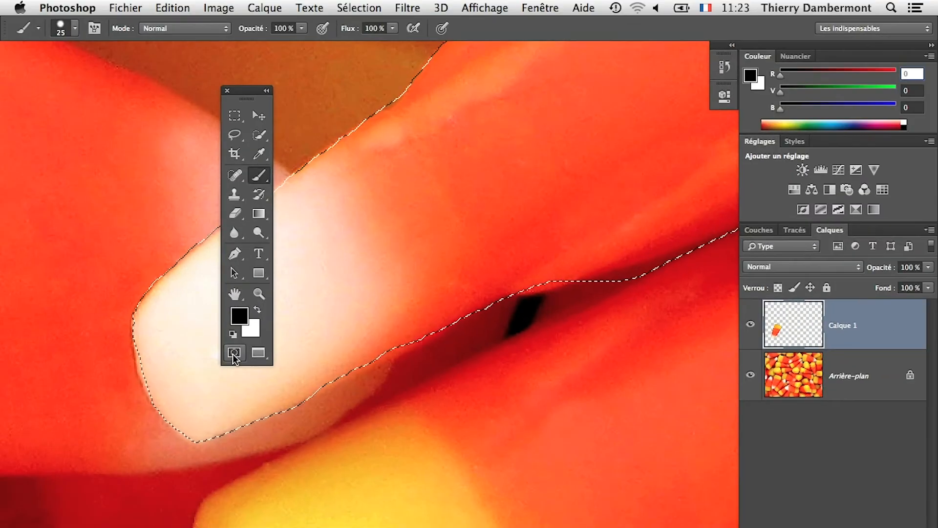
pyautogui.scroll(-2, 362, 466)
pyautogui.scroll(1, 377, 466)
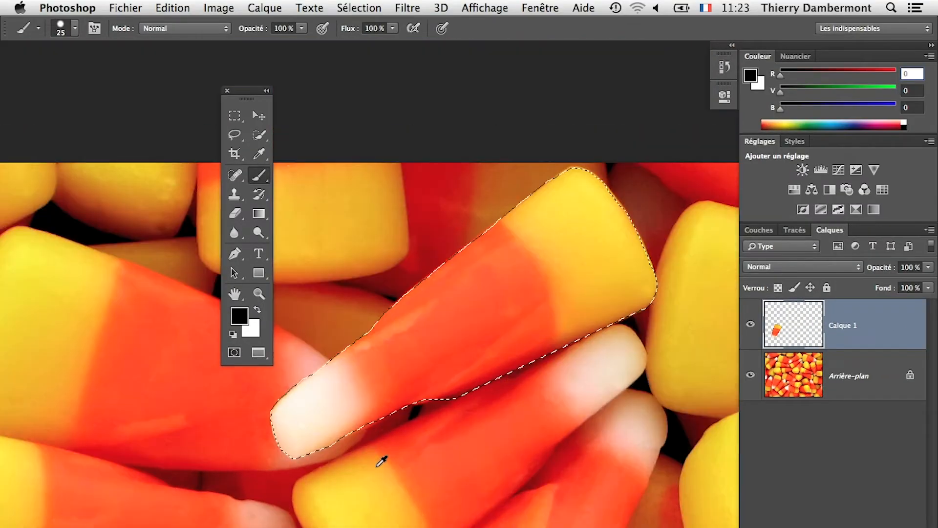
pyautogui.moveTo(422, 348); pyautogui.dragTo(395, 468)
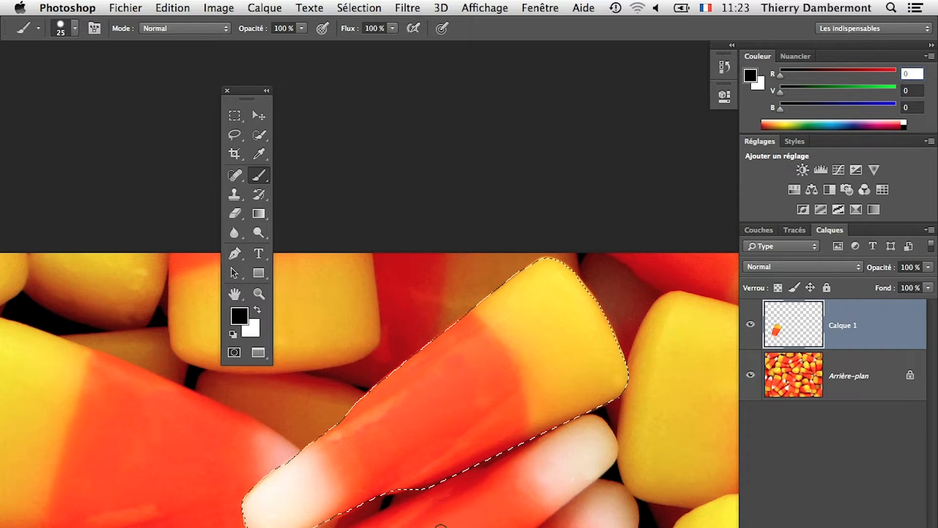
pyautogui.click(233, 354)
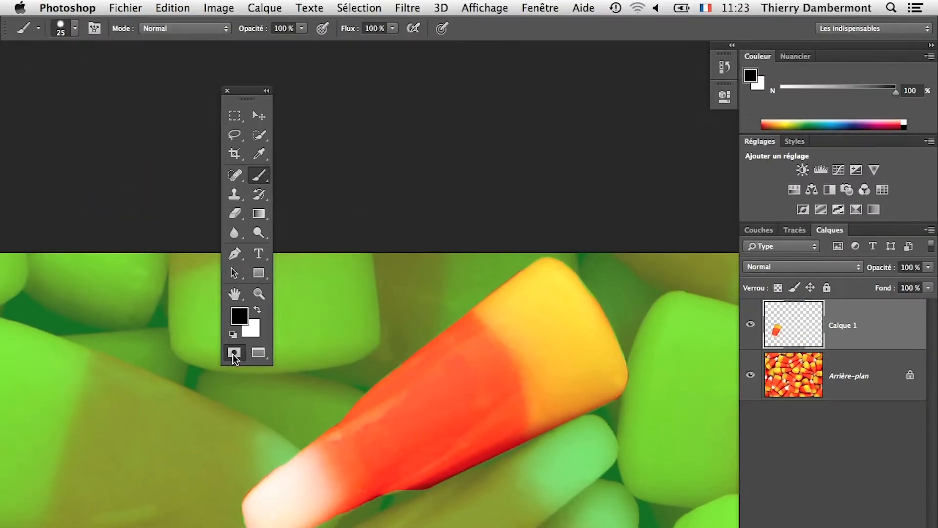
pyautogui.click(234, 354)
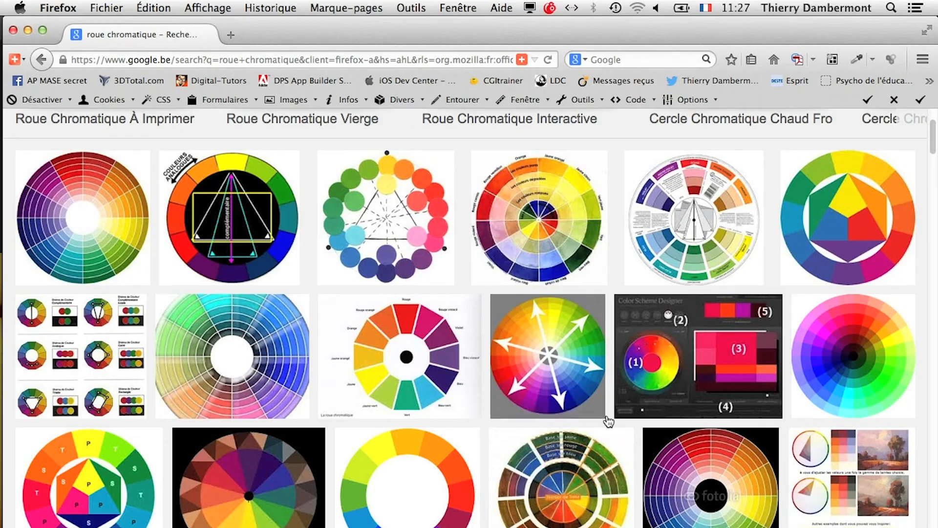
# Step: Switch from the colour wheel results in Firefox back to Photoshop
pyautogui.press('super+Tab')
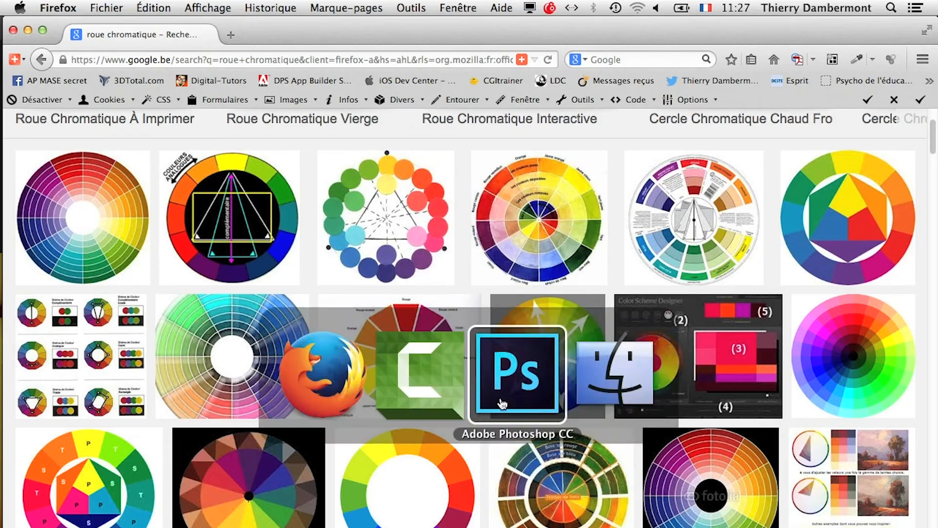
pyautogui.click(502, 404)
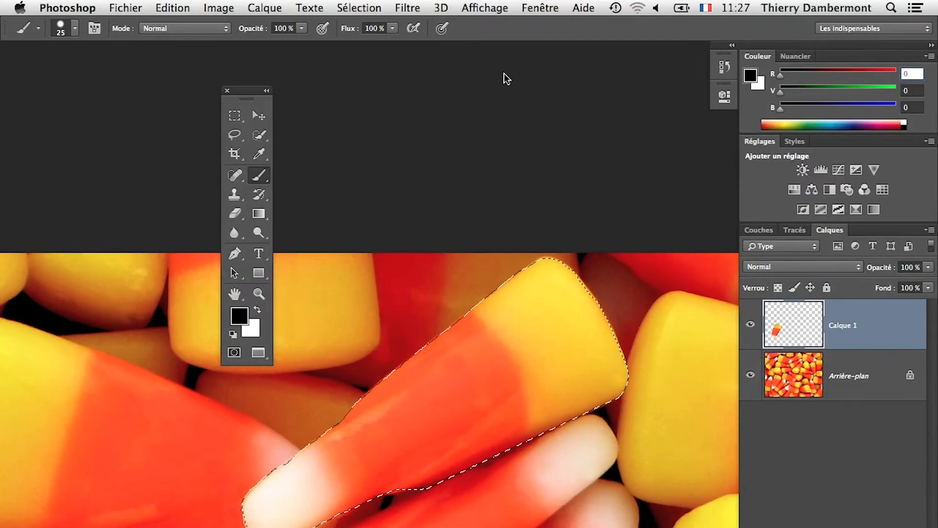
# Step: Try to copy the selected candy to a new layer with Calque 1 active
pyautogui.click(264, 7)
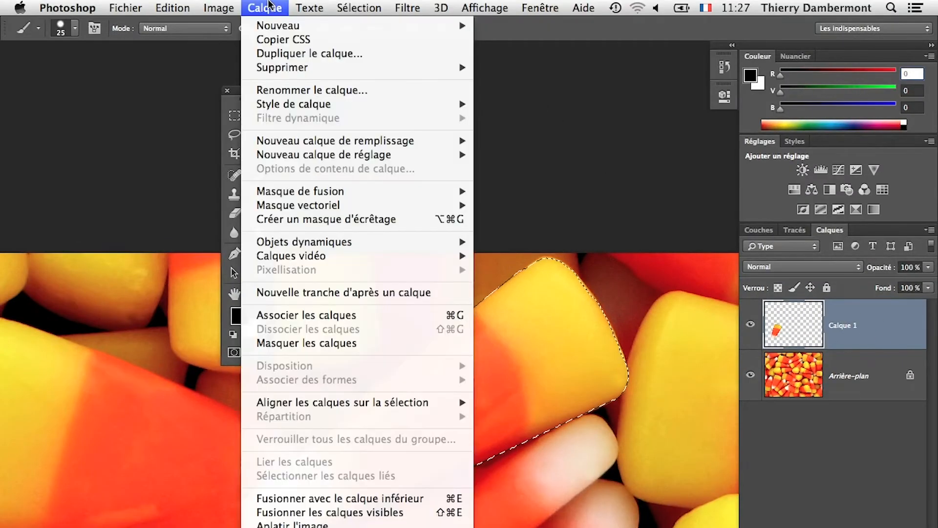
pyautogui.moveTo(299, 143)
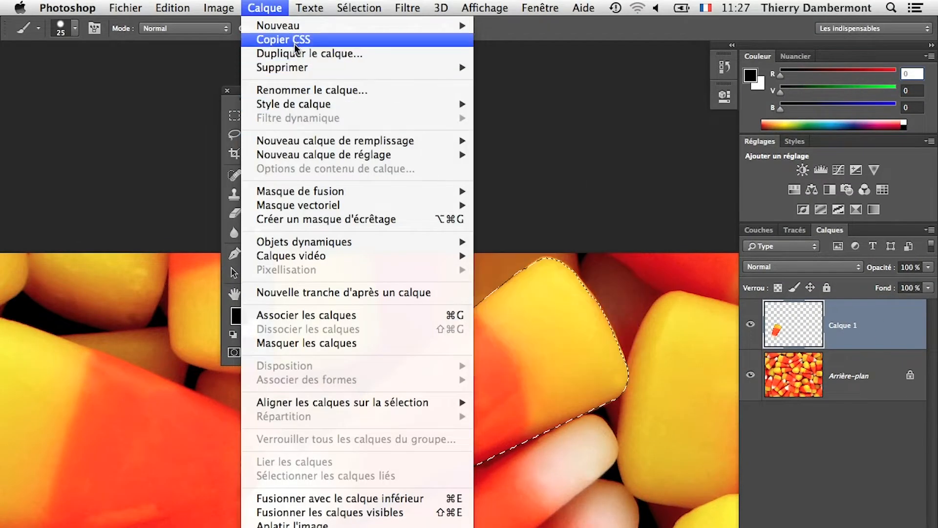
pyautogui.moveTo(357, 27)
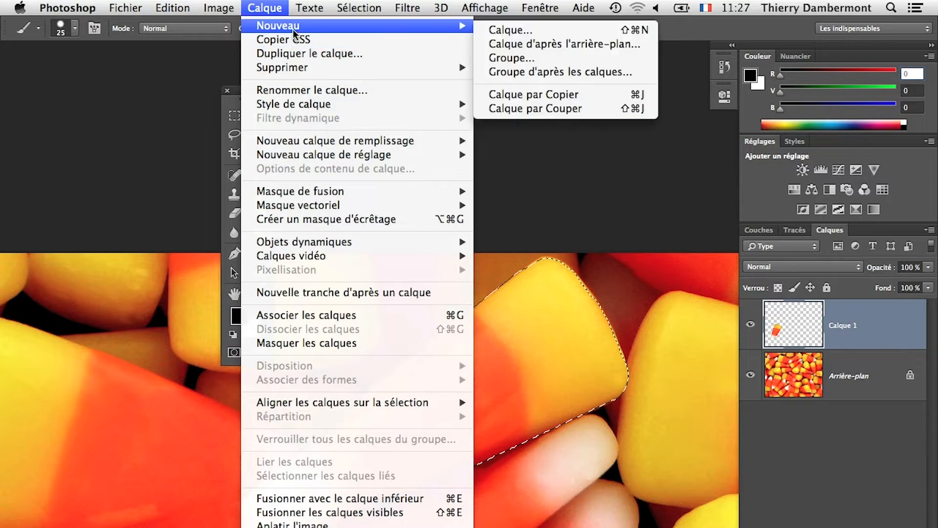
pyautogui.click(607, 101)
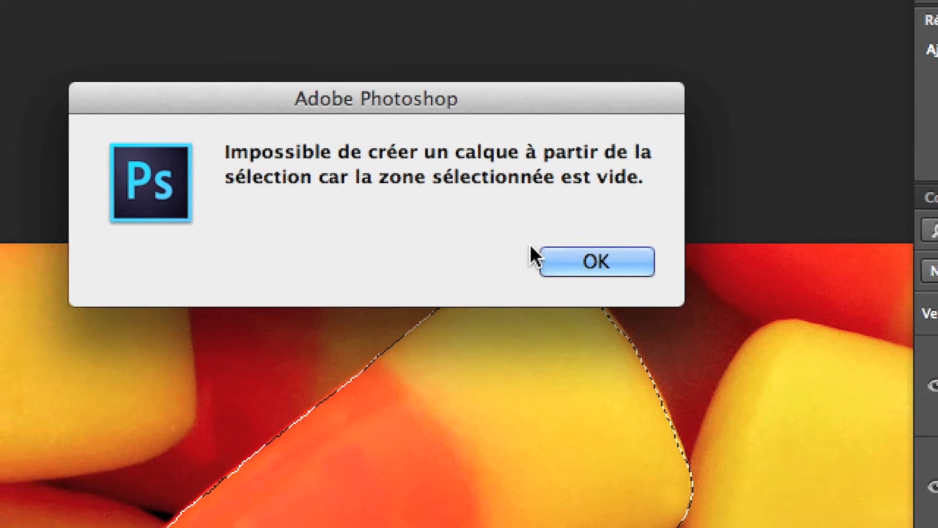
pyautogui.click(666, 296)
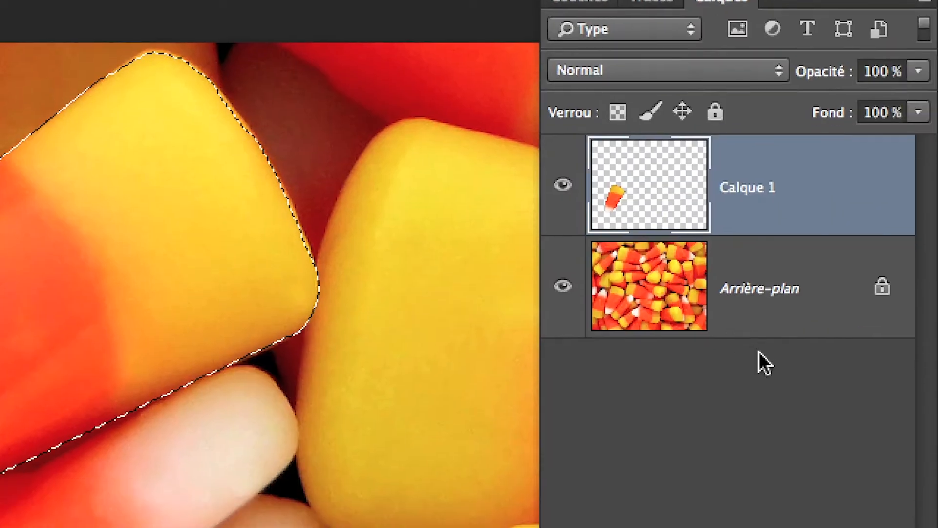
# Step: Activate the Arrière-plan layer and copy the selected slanted candy to a new layer with Calque par Copier
pyautogui.click(937, 527)
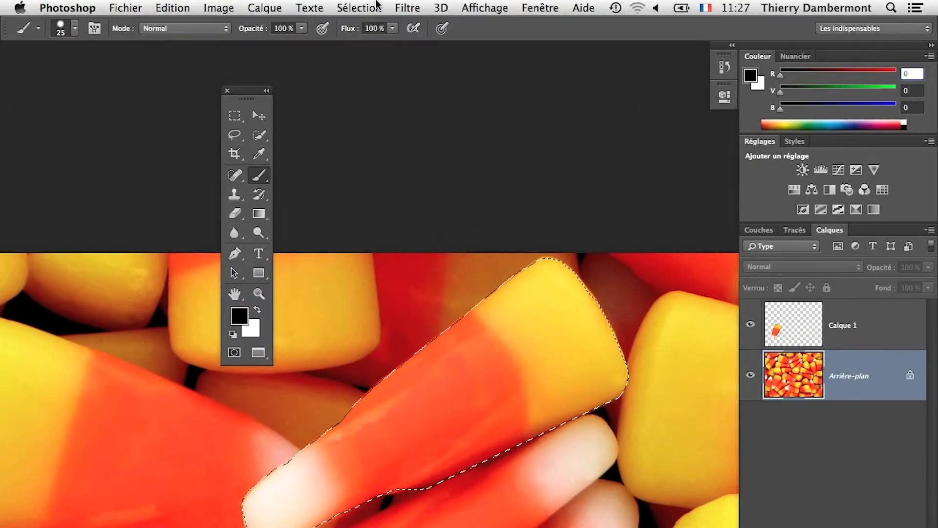
pyautogui.click(267, 8)
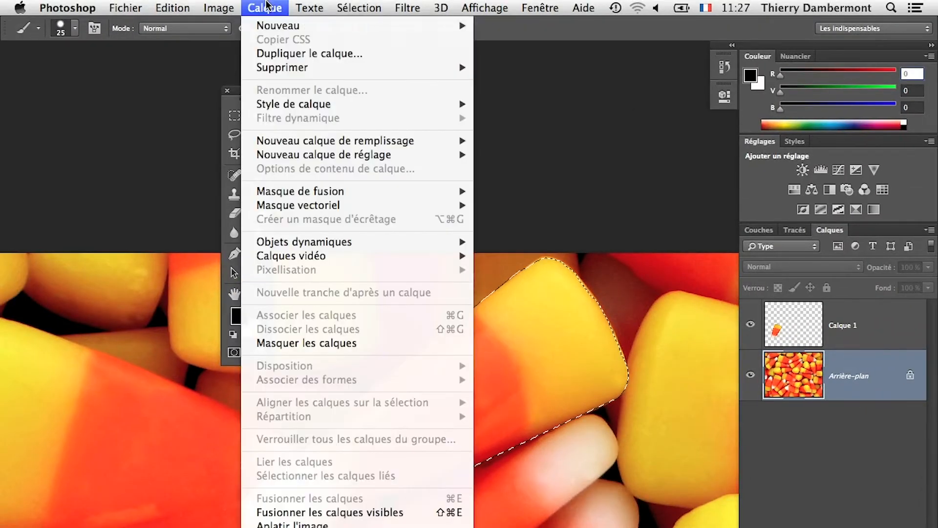
pyautogui.moveTo(308, 27)
pyautogui.click(628, 96)
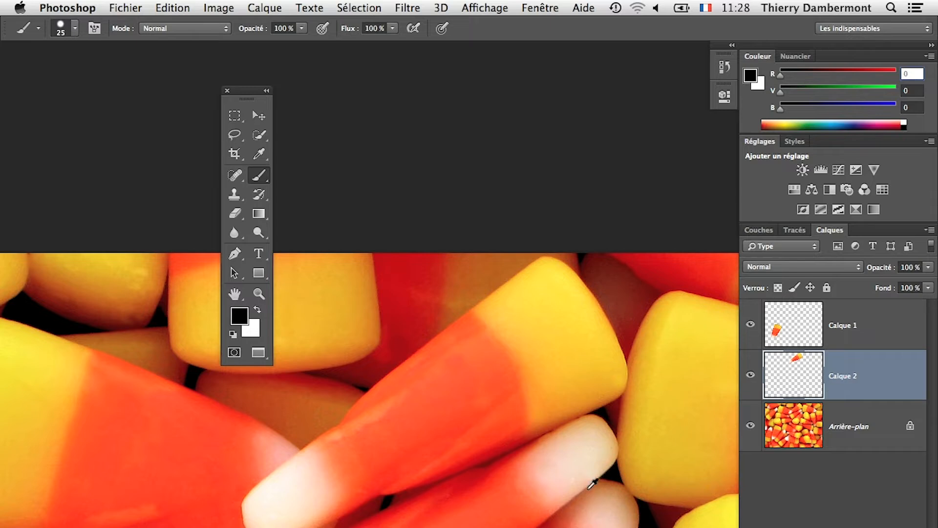
pyautogui.scroll(-3, 593, 486)
pyautogui.moveTo(482, 504); pyautogui.dragTo(394, 245)
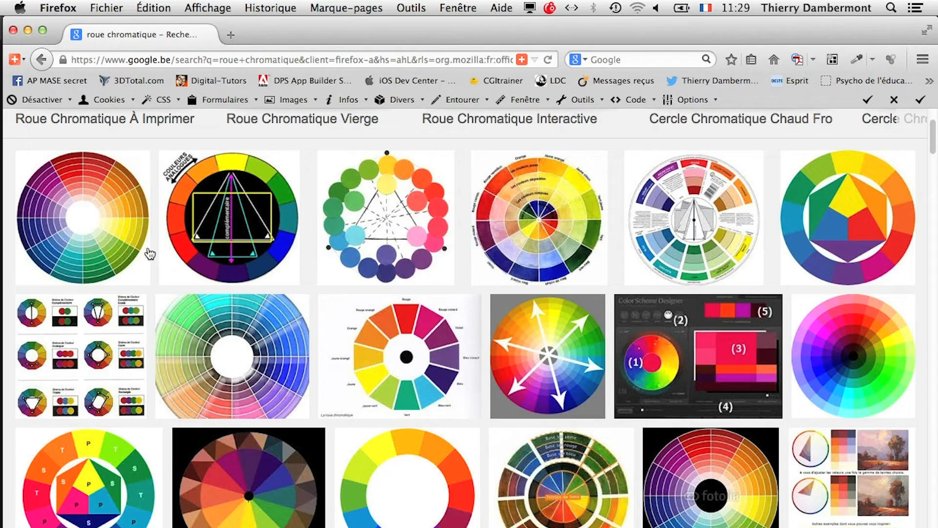
# Step: Return from Firefox to the candy picture in Photoshop
pyautogui.press('super+Tab')
pyautogui.press('super+Tab')
pyautogui.click(106, 7)
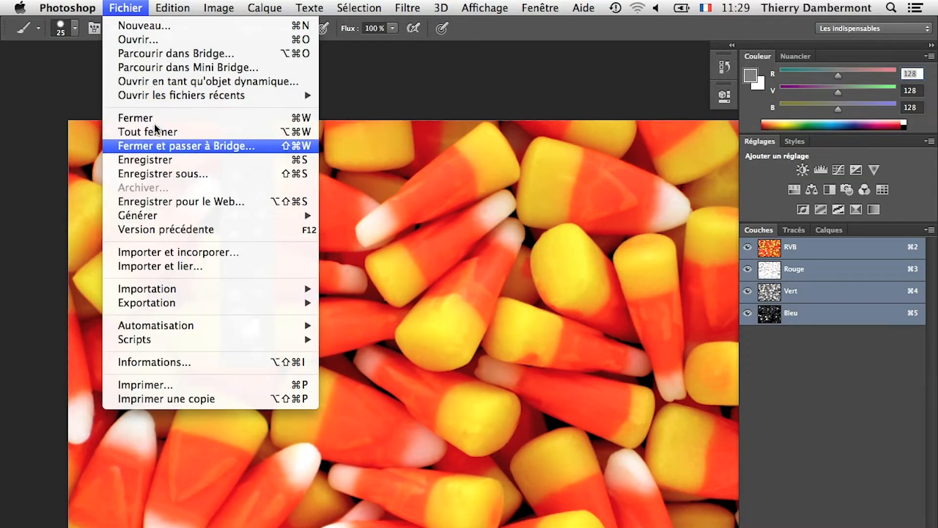
pyautogui.click(163, 173)
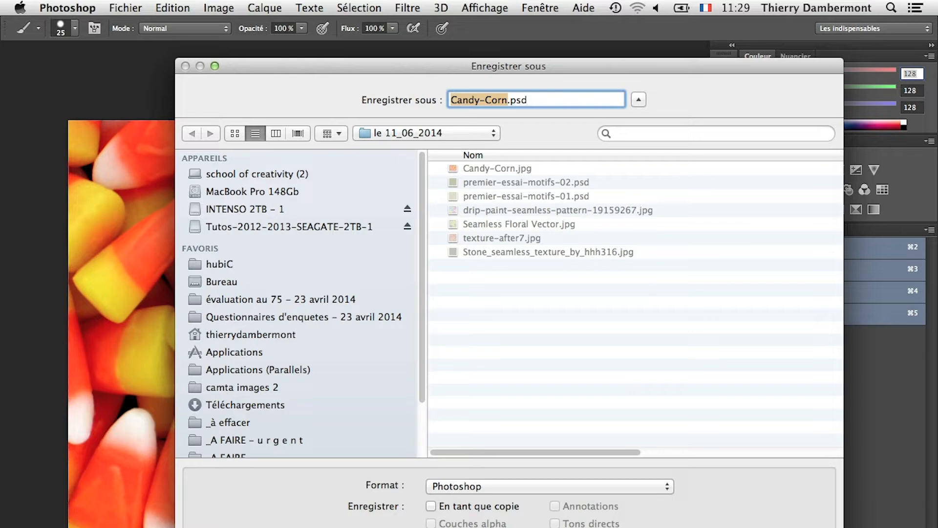
pyautogui.press('Escape')
# Step: Save the document as Candy-Corn-01.psd in Photoshop format with maximised compatibility, and move the floating toolbox off the picture
pyautogui.click(120, 8)
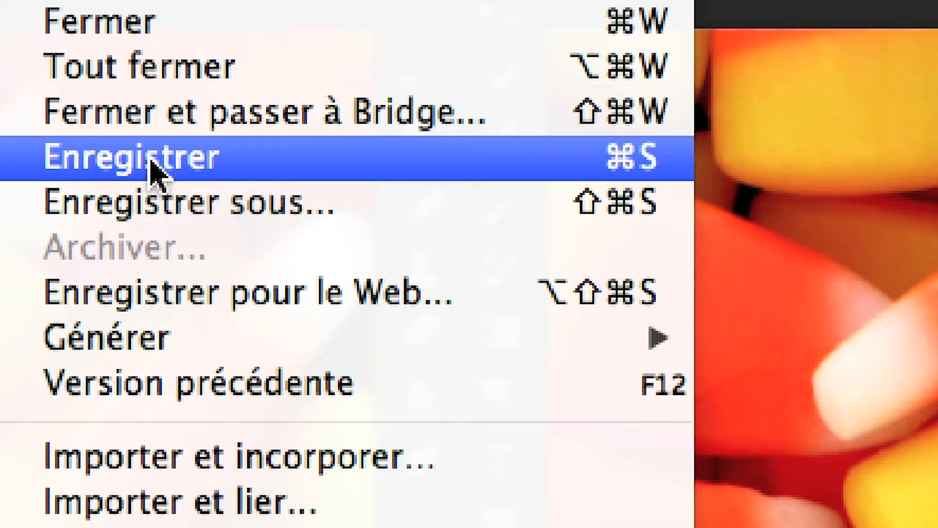
pyautogui.click(152, 164)
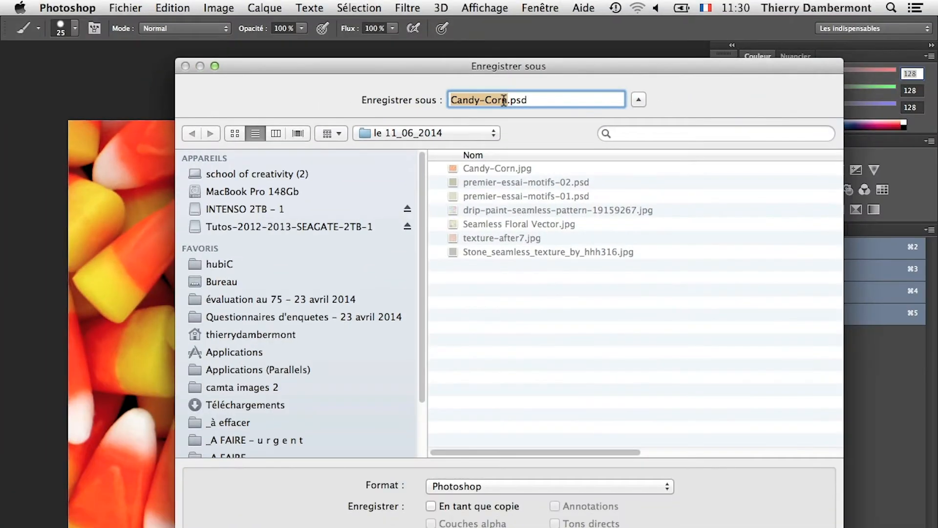
pyautogui.click(507, 100)
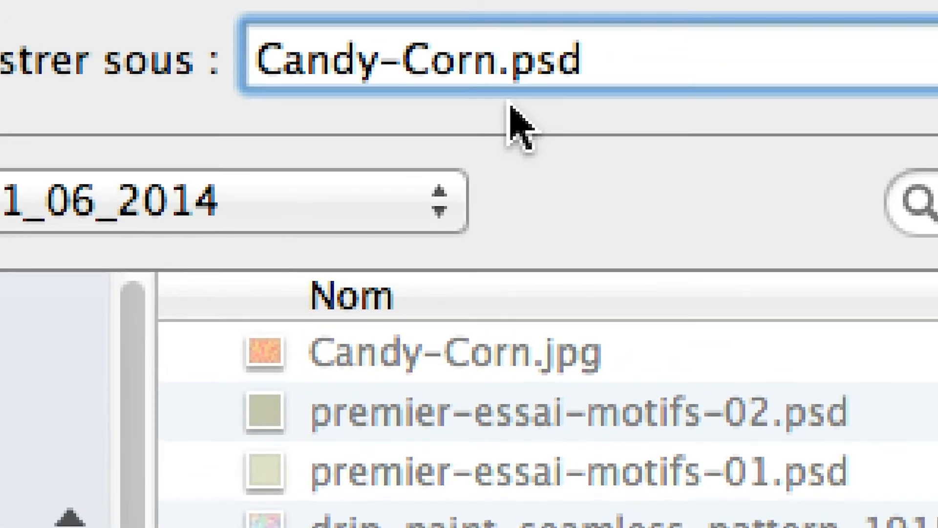
pyautogui.write('-01')
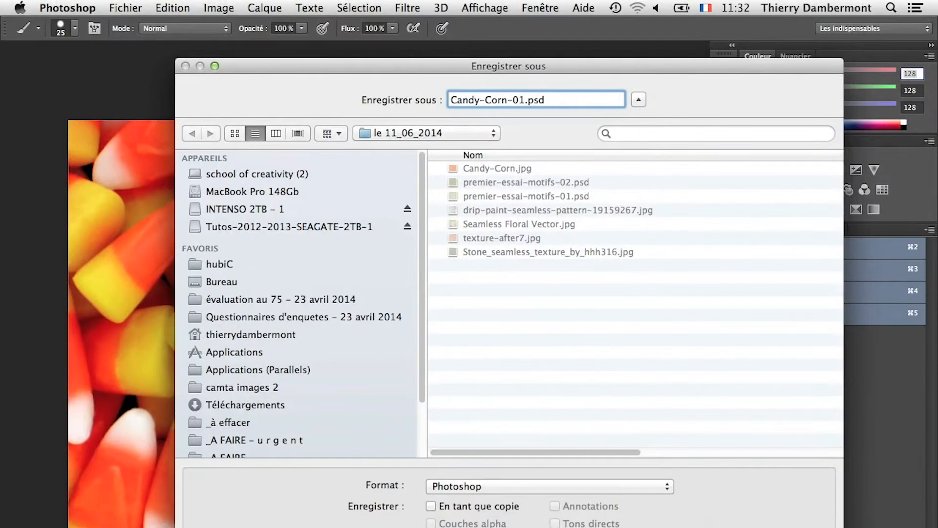
pyautogui.press('Return')
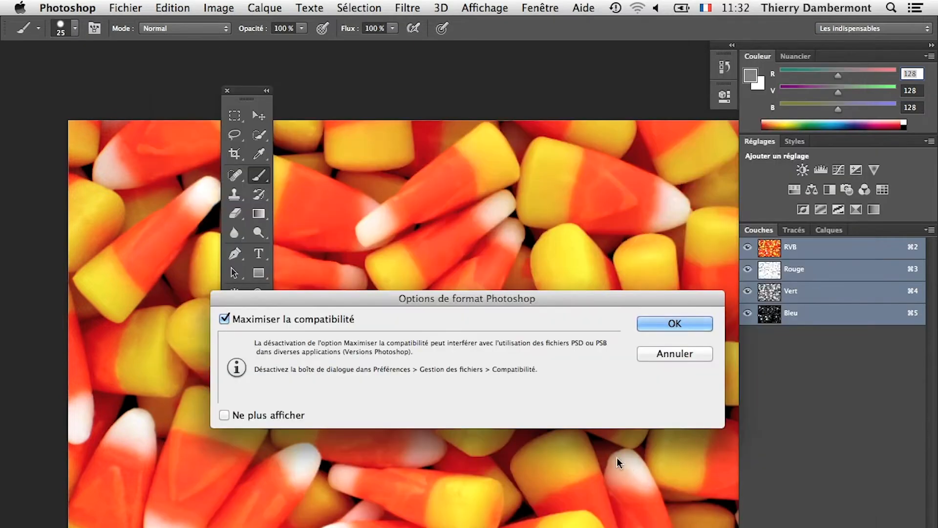
pyautogui.click(645, 329)
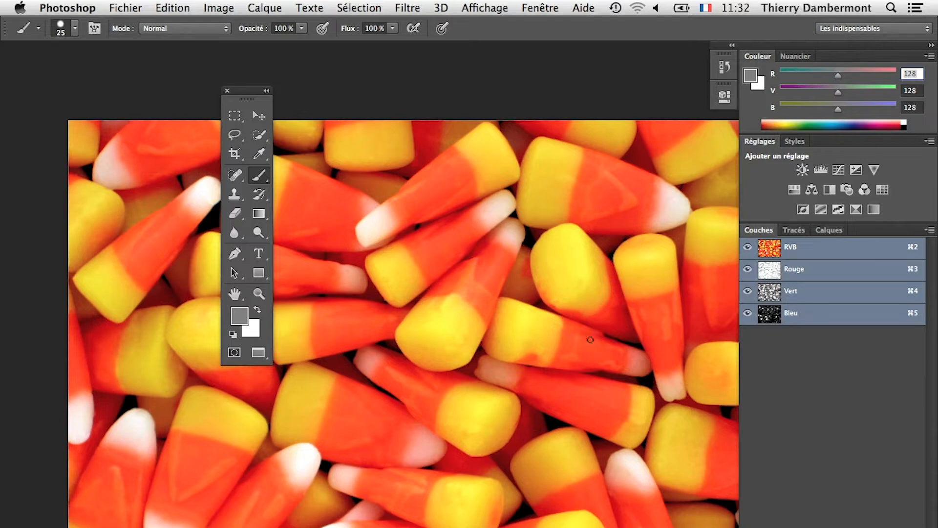
pyautogui.moveTo(245, 92); pyautogui.dragTo(31, 66)
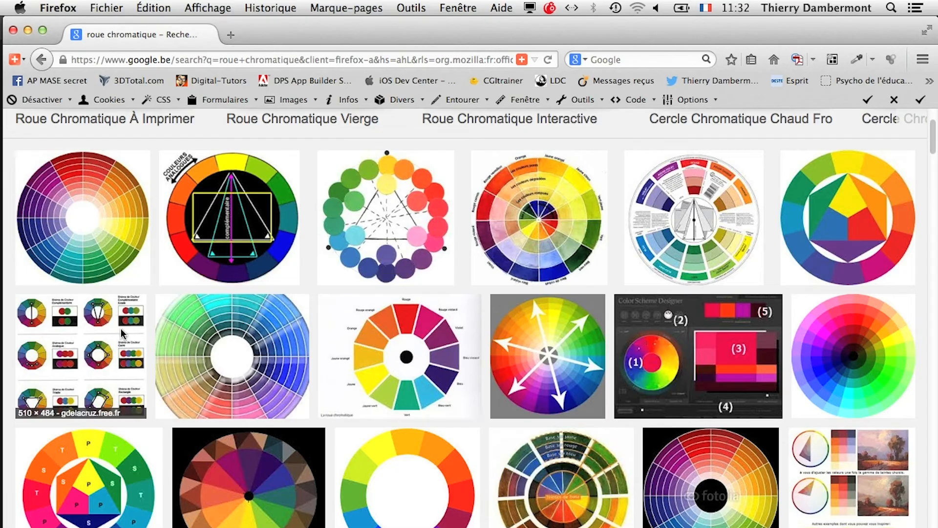
# Step: Return to Photoshop from Firefox and move the floating toolbox over the left edge of the candy picture
pyautogui.press('super+Tab')
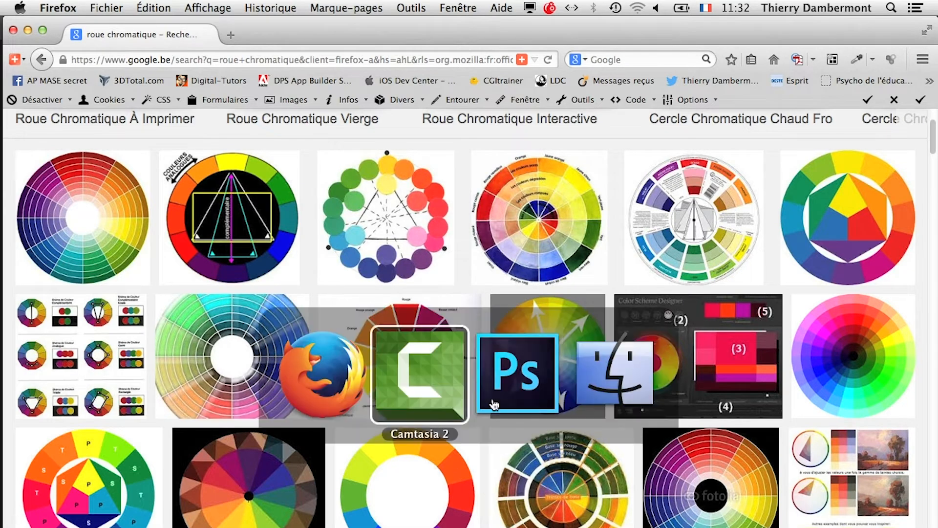
pyautogui.click(505, 416)
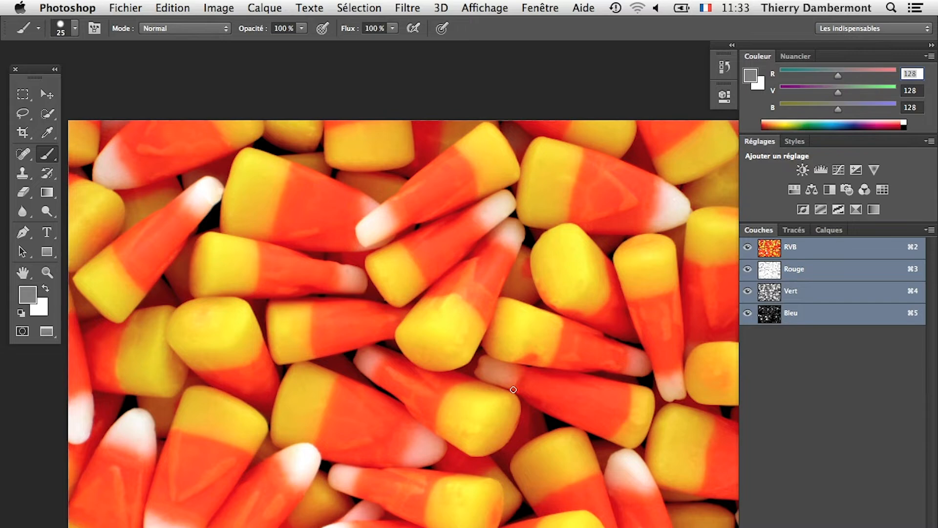
pyautogui.moveTo(34, 76); pyautogui.dragTo(64, 63)
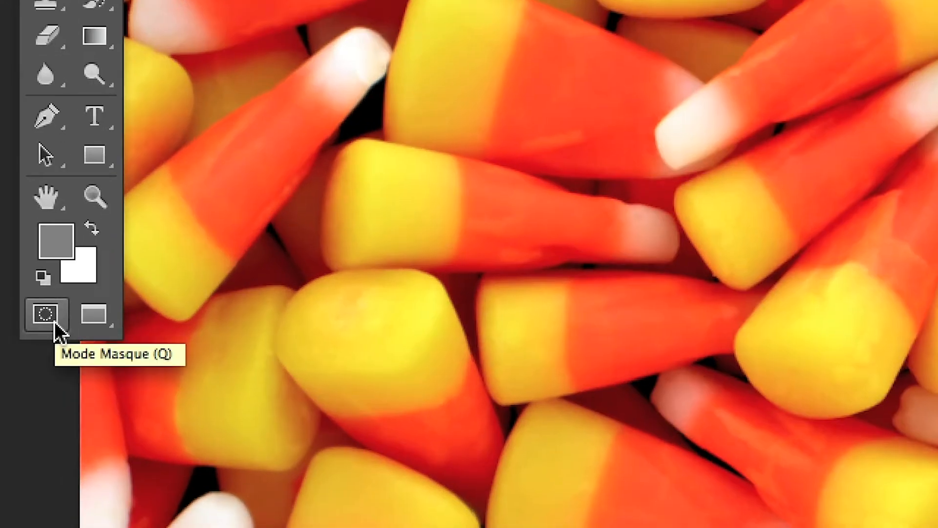
# Step: Toggle Mode Masque on and off, checking the Couches and Calques lists while it is active
pyautogui.click(55, 321)
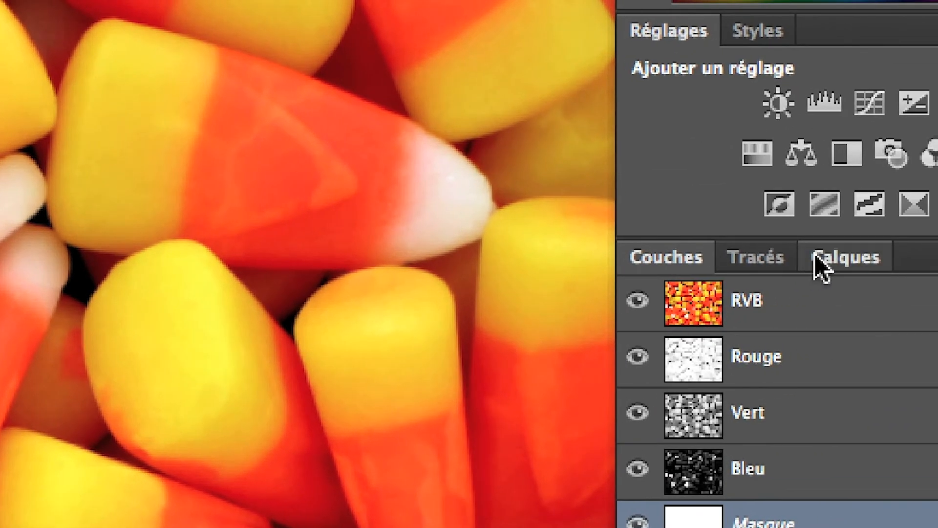
pyautogui.click(874, 223)
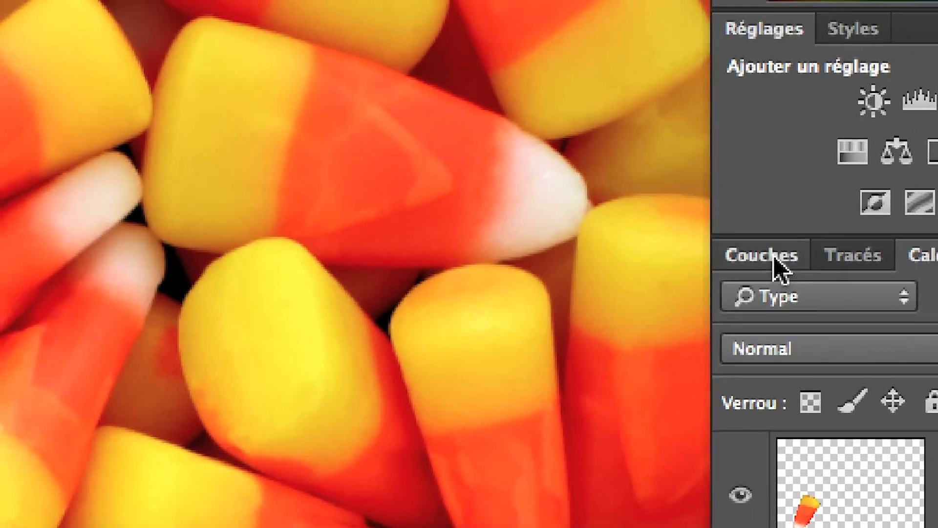
pyautogui.click(775, 259)
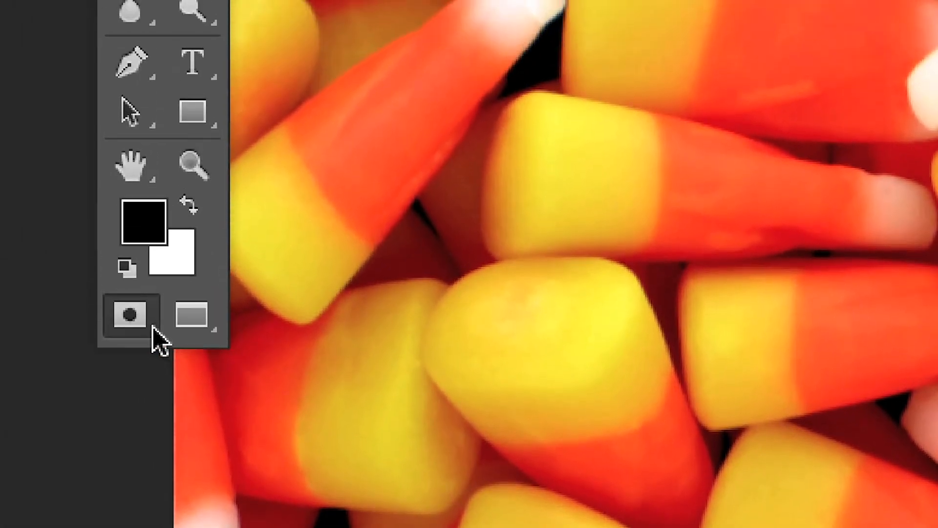
pyautogui.click(145, 328)
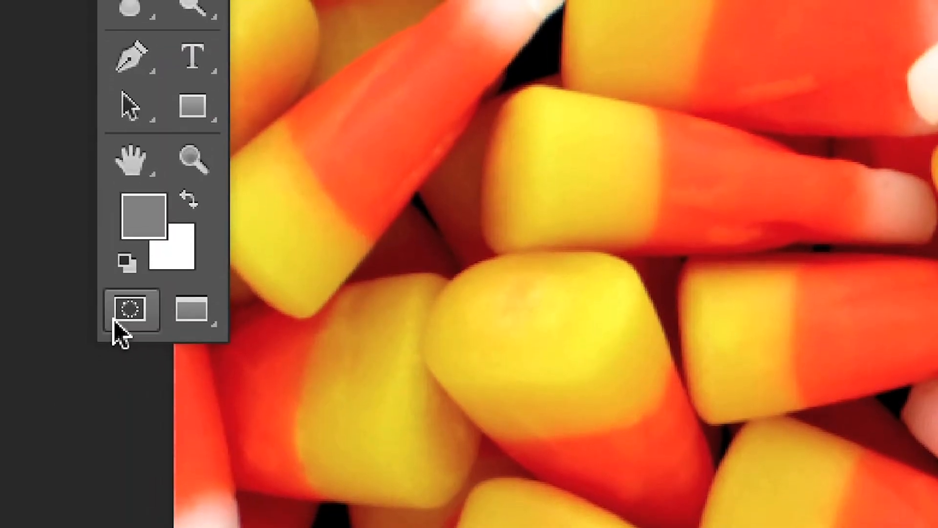
pyautogui.click(114, 319)
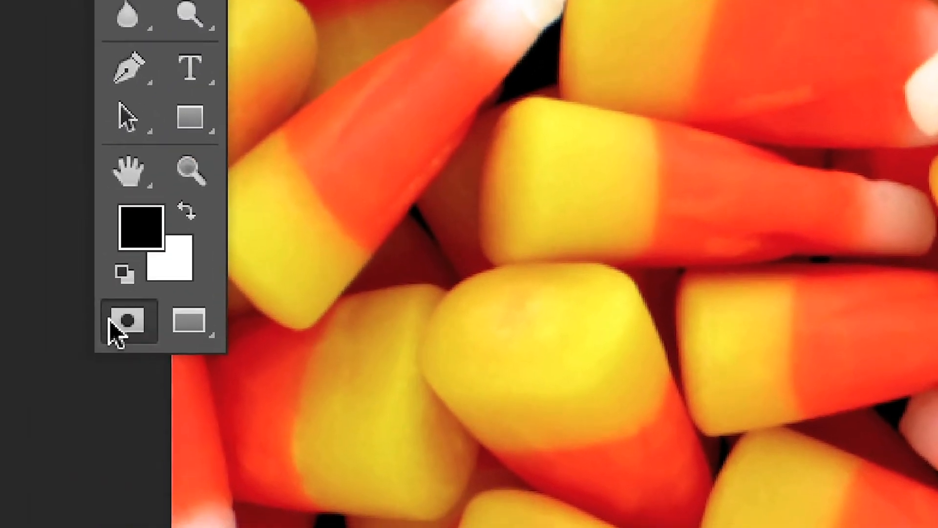
pyautogui.click(113, 322)
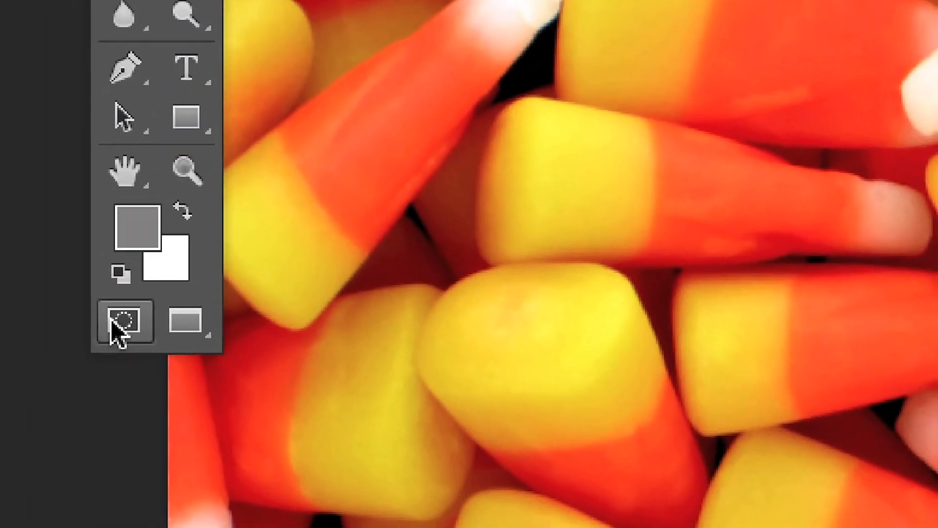
# Step: Turn on Mode Masque and show the temporary Masque channel in the Couches list
pyautogui.click(113, 322)
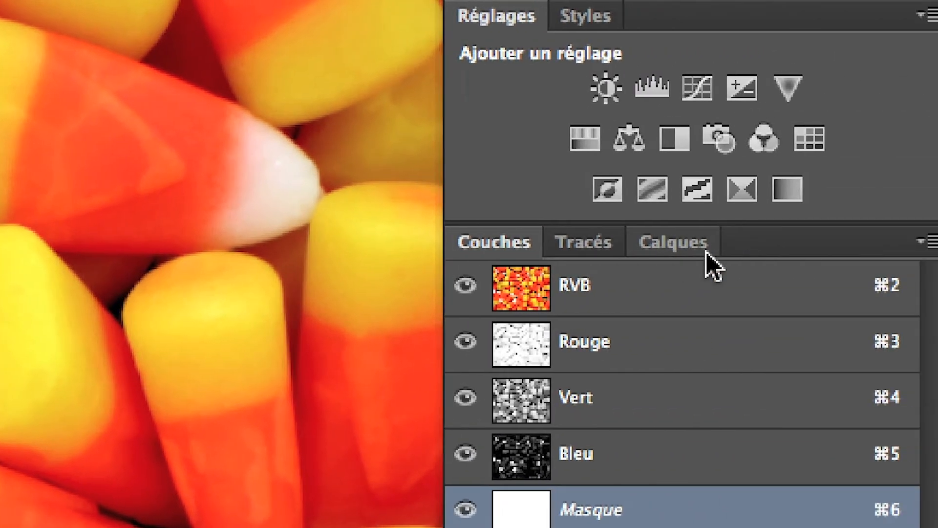
pyautogui.click(807, 242)
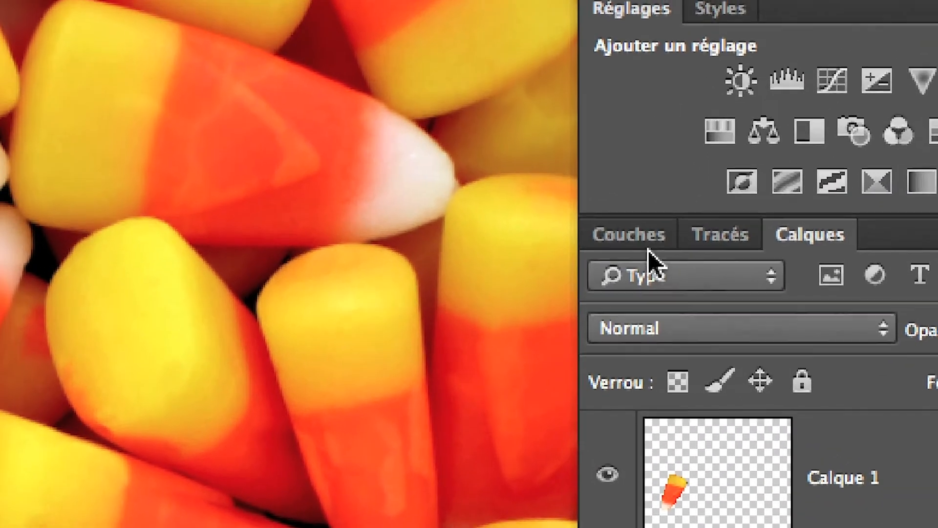
pyautogui.click(587, 198)
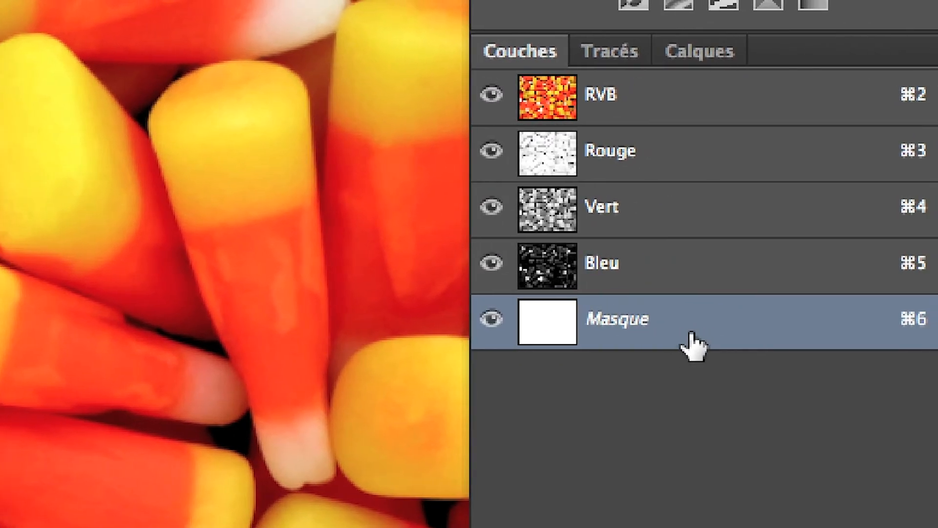
pyautogui.moveTo(778, 335); pyautogui.dragTo(789, 344)
pyautogui.moveTo(809, 345); pyautogui.dragTo(810, 343)
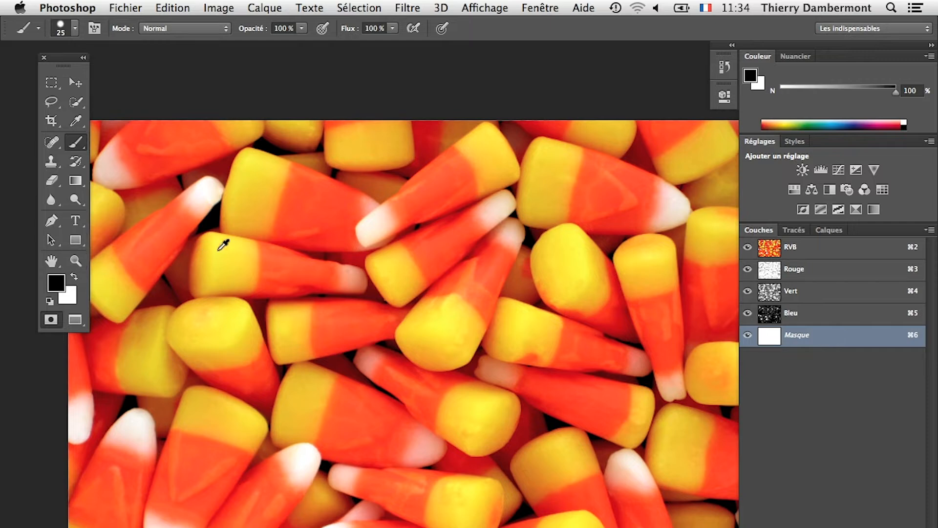
# Step: Trace the inner edge of the slanted candy below the large pink-tipped one in the mask with a 54 px black brush
pyautogui.scroll(3, 677, 301)
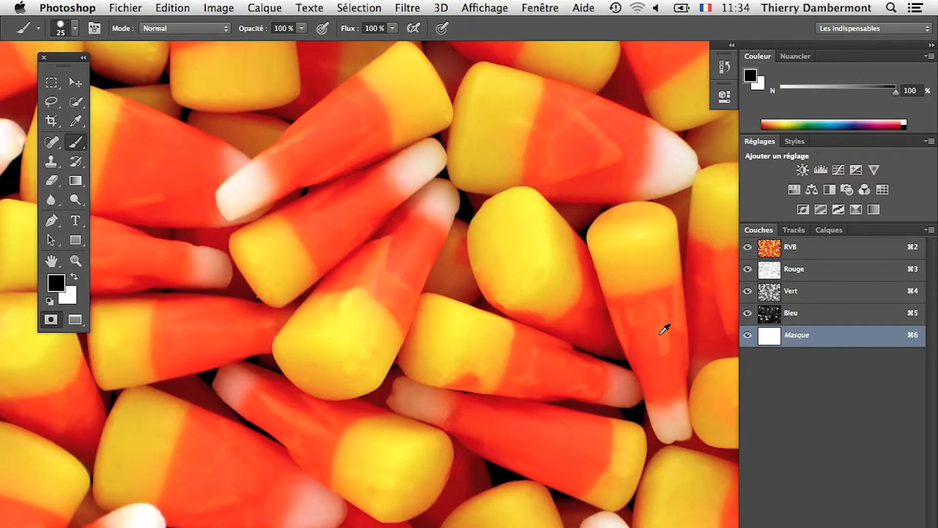
pyautogui.moveTo(601, 409); pyautogui.dragTo(561, 289)
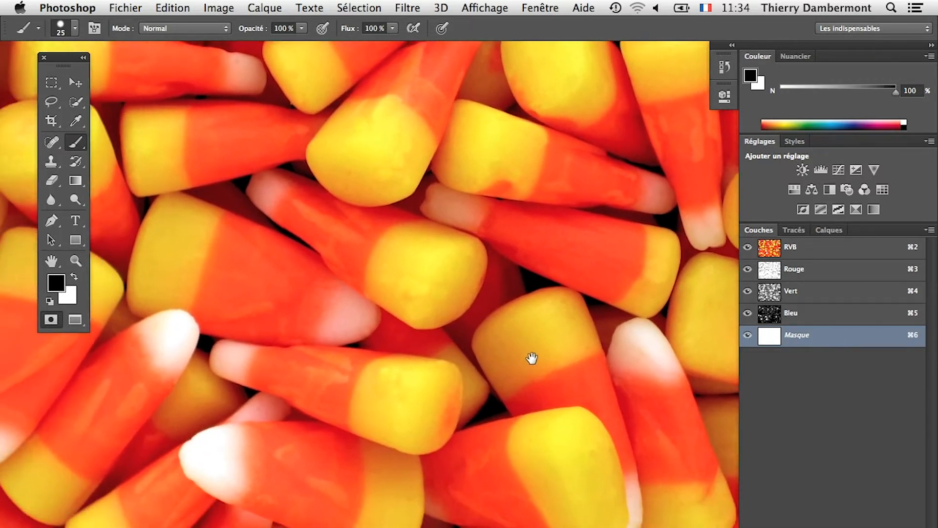
pyautogui.scroll(5, 366, 389)
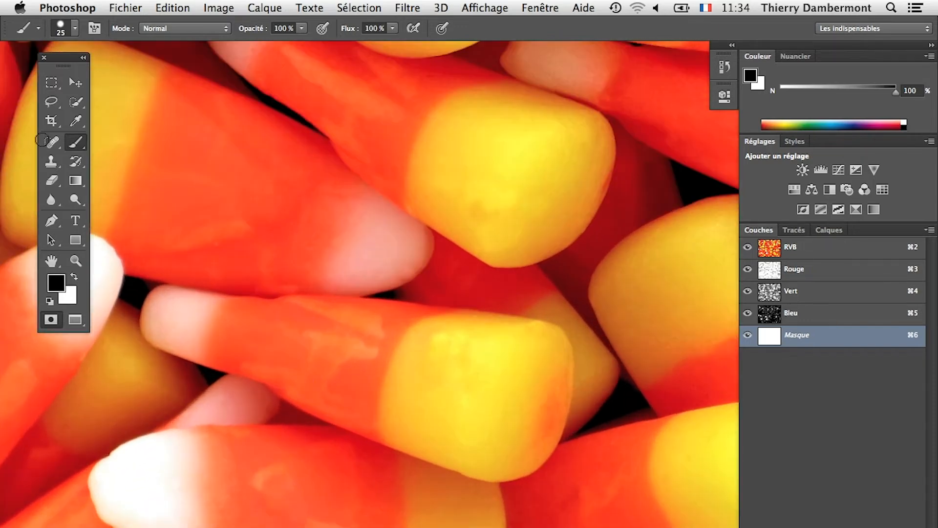
pyautogui.moveTo(175, 311)
pyautogui.mouseDown()
pyautogui.moveTo(242, 322)
pyautogui.moveTo(230, 331)
pyautogui.moveTo(240, 331)
pyautogui.moveTo(162, 303)
pyautogui.moveTo(371, 314)
pyautogui.moveTo(500, 335)
pyautogui.mouseUp()
pyautogui.moveTo(445, 327)
pyautogui.mouseDown()
pyautogui.moveTo(553, 344)
pyautogui.moveTo(549, 417)
pyautogui.moveTo(515, 463)
pyautogui.moveTo(475, 464)
pyautogui.moveTo(421, 446)
pyautogui.moveTo(264, 368)
pyautogui.moveTo(171, 338)
pyautogui.moveTo(158, 328)
pyautogui.moveTo(159, 309)
pyautogui.moveTo(181, 345)
pyautogui.mouseUp()
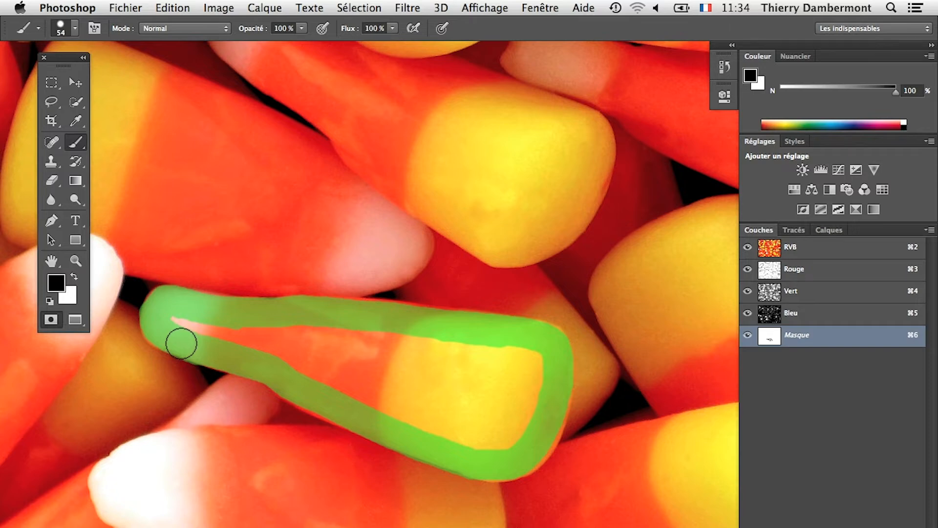
# Step: Fill the interior of the outlined candy with mask colour, from its pale tip to its yellow end
pyautogui.moveTo(181, 343)
pyautogui.mouseDown()
pyautogui.moveTo(178, 319)
pyautogui.moveTo(533, 355)
pyautogui.moveTo(537, 381)
pyautogui.moveTo(508, 432)
pyautogui.moveTo(474, 441)
pyautogui.moveTo(375, 410)
pyautogui.mouseUp()
pyautogui.moveTo(248, 345)
pyautogui.mouseDown()
pyautogui.moveTo(440, 404)
pyautogui.moveTo(487, 408)
pyautogui.moveTo(509, 390)
pyautogui.mouseUp()
pyautogui.moveTo(369, 375)
pyautogui.mouseDown()
pyautogui.moveTo(491, 392)
pyautogui.moveTo(479, 374)
pyautogui.moveTo(353, 358)
pyautogui.moveTo(467, 358)
pyautogui.mouseUp()
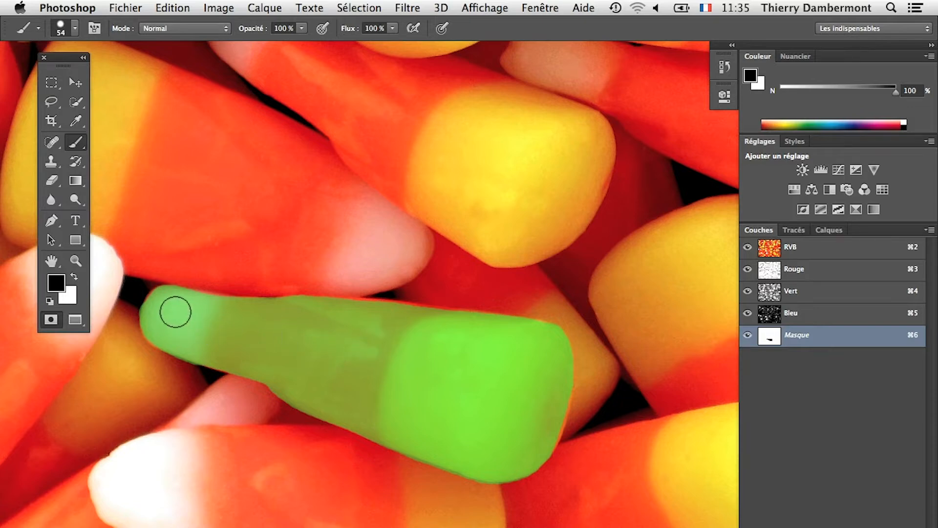
pyautogui.moveTo(160, 302)
pyautogui.mouseDown()
pyautogui.moveTo(173, 334)
pyautogui.moveTo(219, 352)
pyautogui.mouseUp()
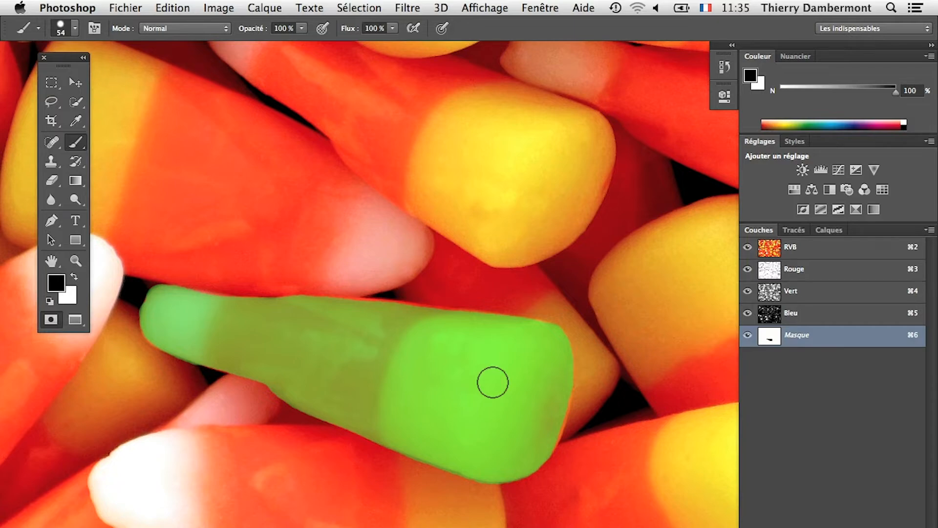
# Step: Make a tiny rectangular selection on the large candy above, reactivate the Brush, and clear the selection with Désélectionner
pyautogui.press('super+Tab')
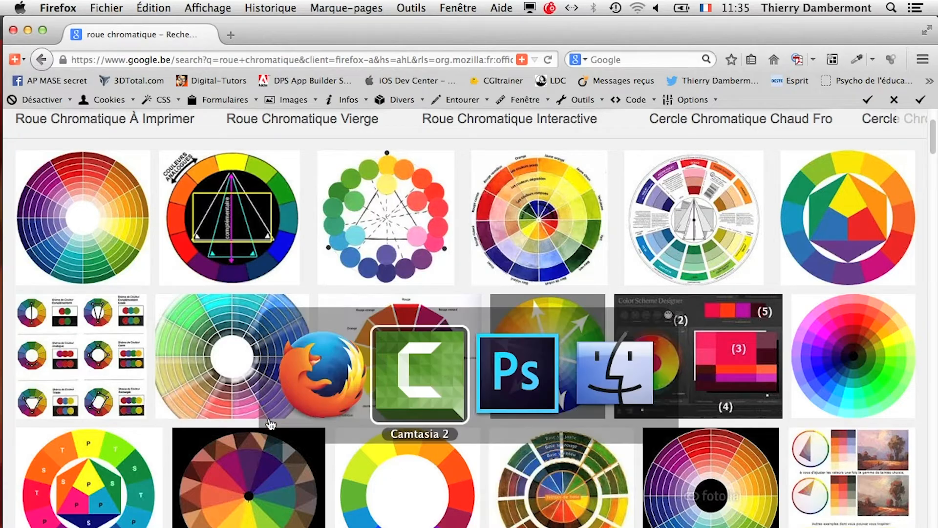
pyautogui.press('super+Tab')
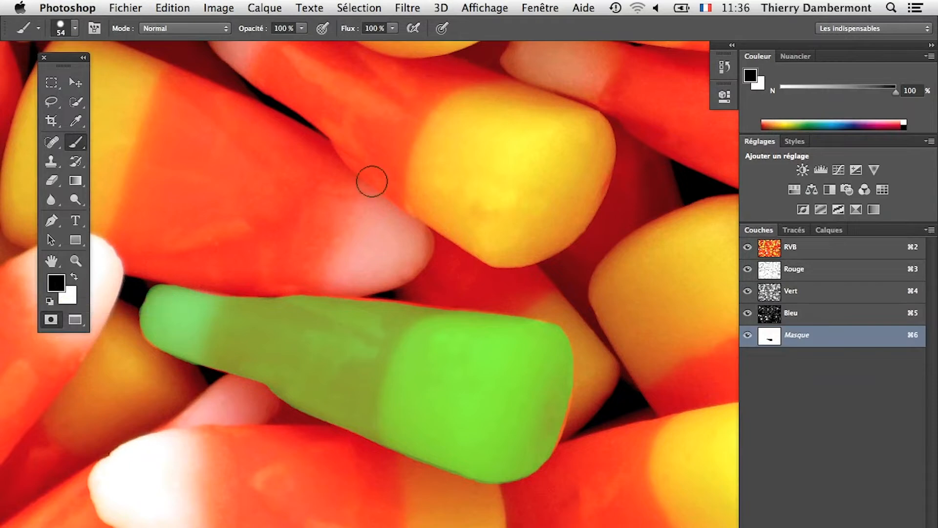
pyautogui.click(378, 7)
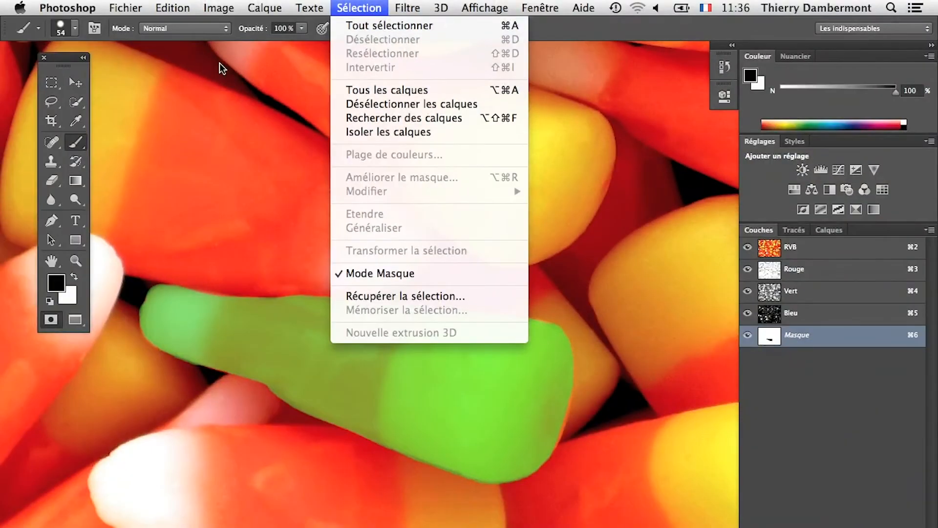
pyautogui.click(67, 55)
pyautogui.press('m')
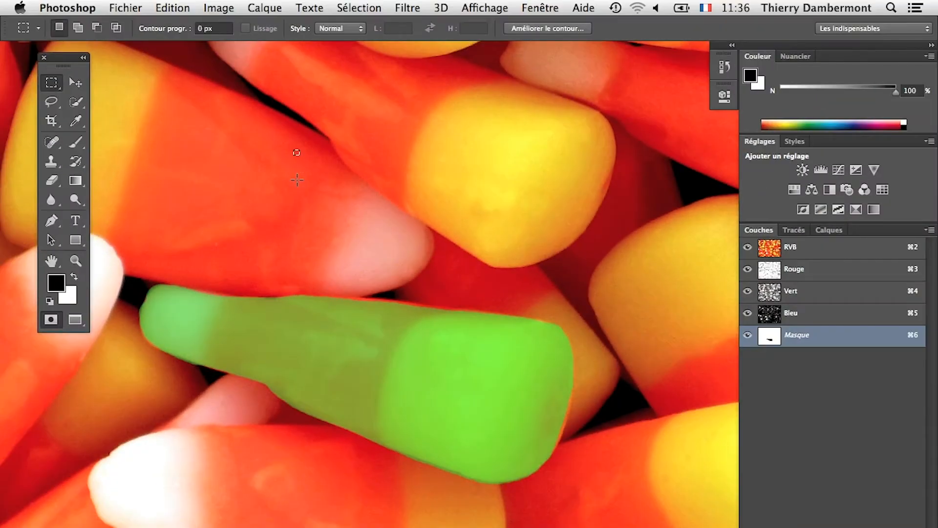
pyautogui.click(76, 142)
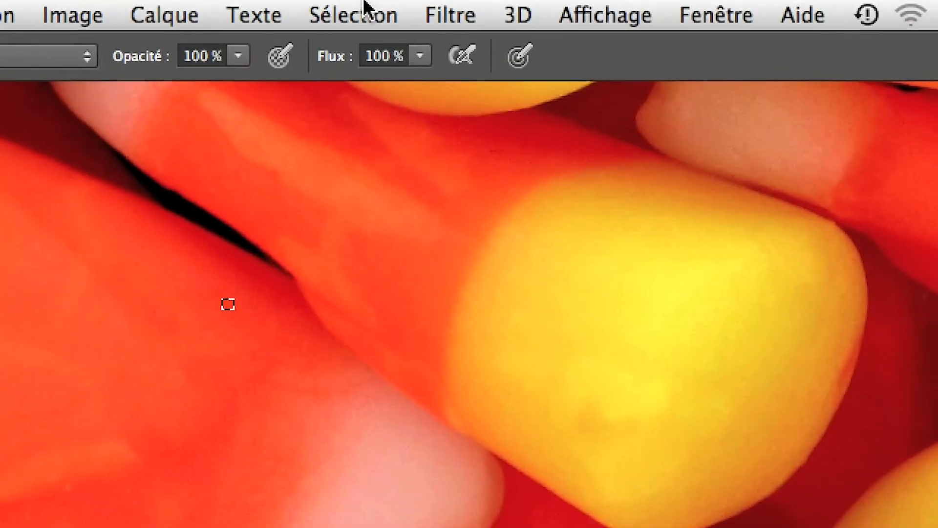
pyautogui.click(364, 8)
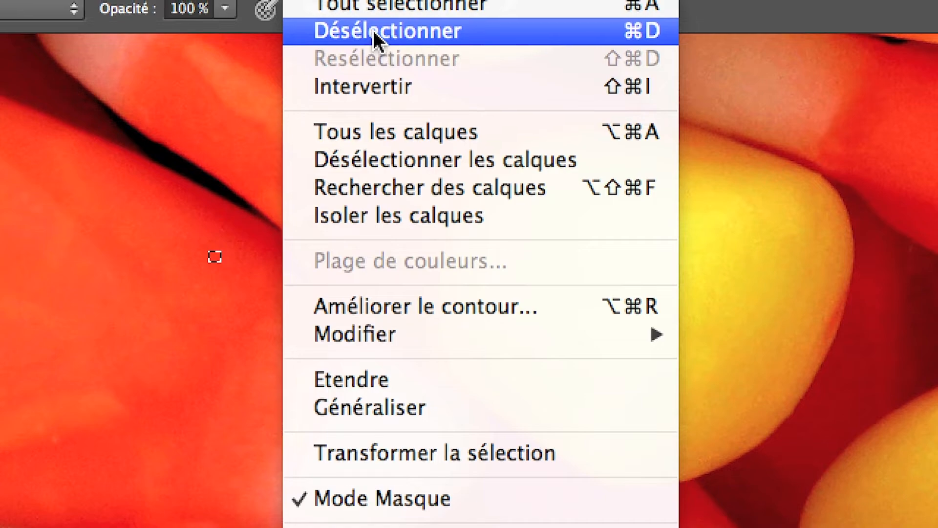
pyautogui.click(374, 31)
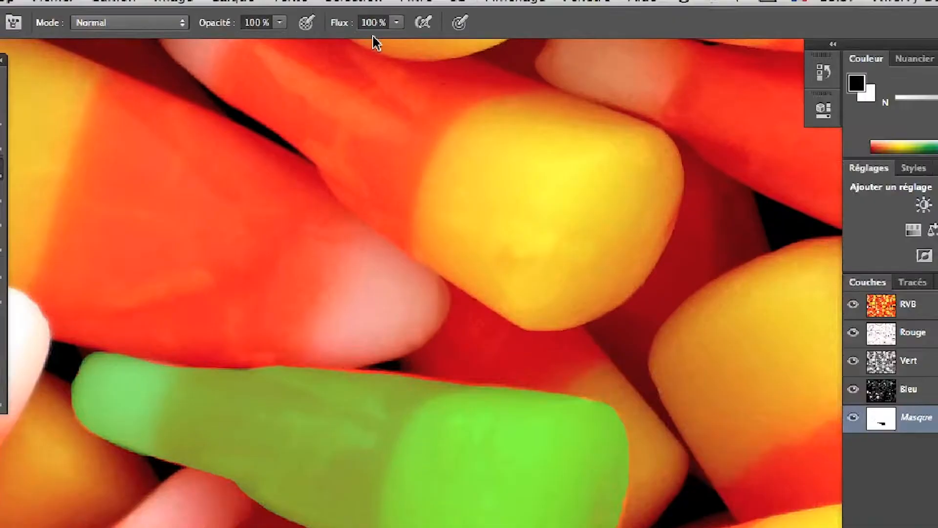
# Step: Try adjusting the brush on the canvas, including a 65 px diameter with 77 % hardness
pyautogui.press('super+Tab')
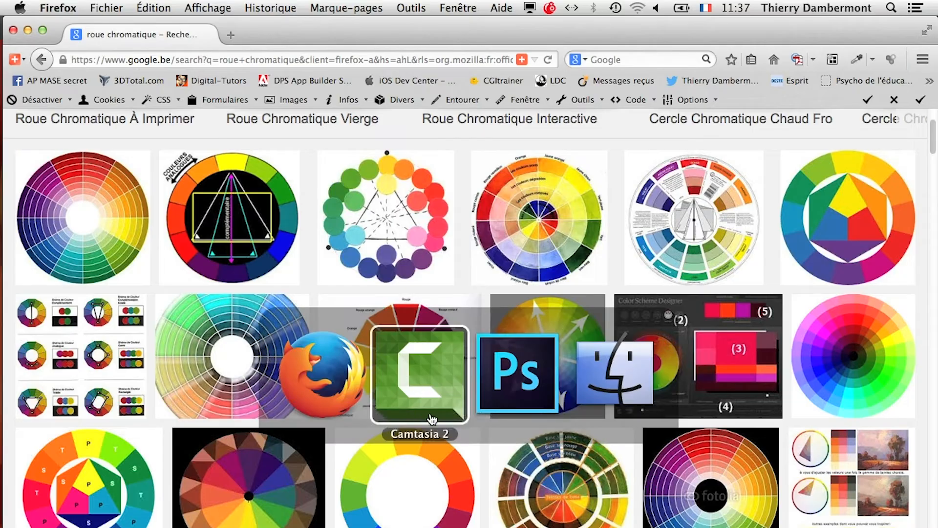
pyautogui.press('super+Tab')
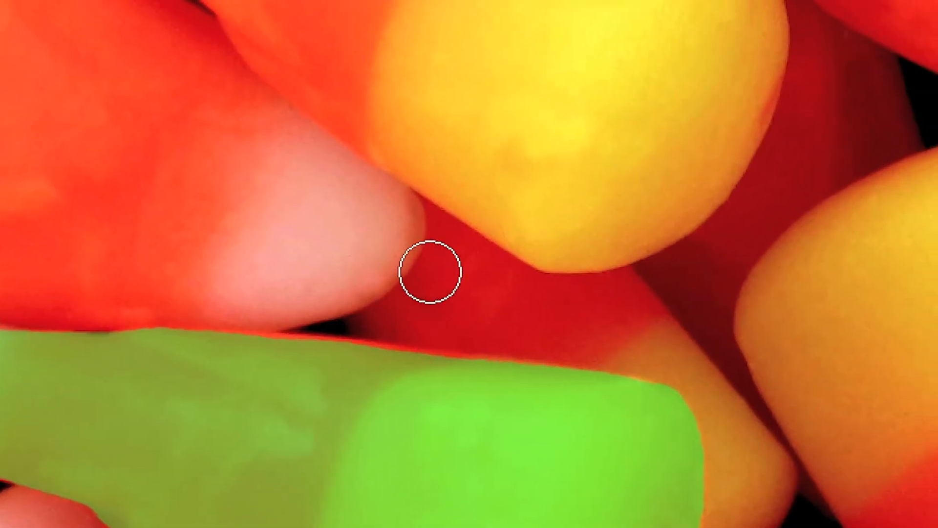
pyautogui.moveTo(429, 270); pyautogui.dragTo(431, 281)
pyautogui.moveTo(613, 63)
pyautogui.mouseDown()
pyautogui.moveTo(621, 82)
pyautogui.moveTo(613, 0)
pyautogui.mouseUp()
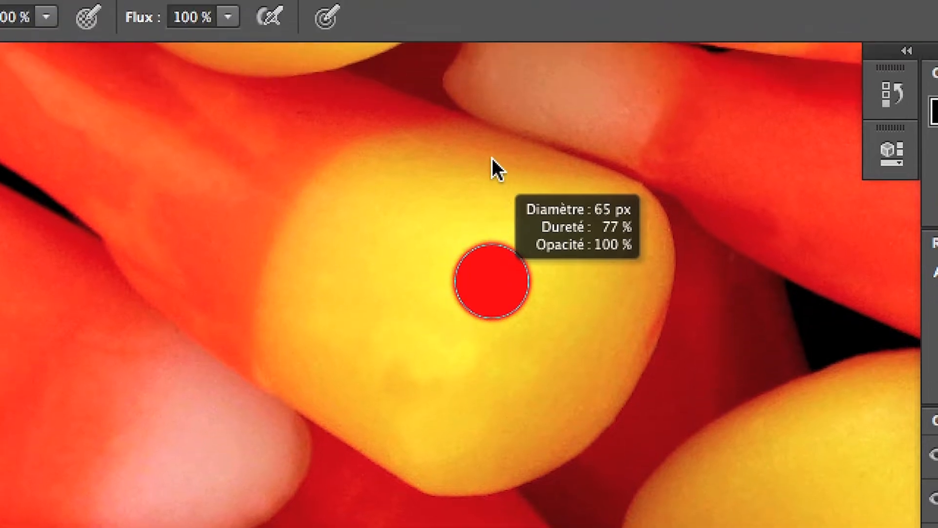
pyautogui.moveTo(493, 158)
pyautogui.mouseDown()
pyautogui.moveTo(502, 383)
pyautogui.moveTo(508, 162)
pyautogui.moveTo(486, 263)
pyautogui.mouseUp()
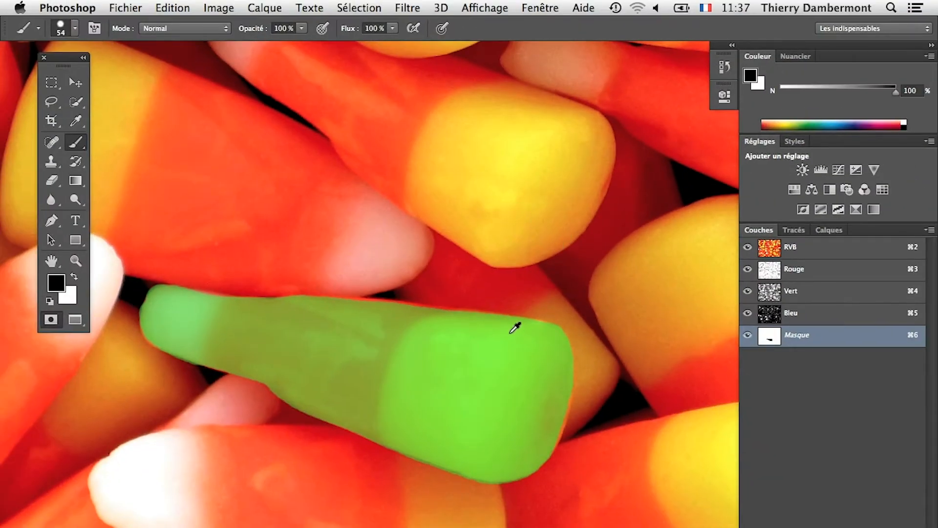
# Step: Return the painted mask to Mode standard and invert the resulting selection with Intervertir so that only the candy is selected
pyautogui.keyDown('alt'); pyautogui.scroll(-3, 514, 330); pyautogui.keyUp('alt')
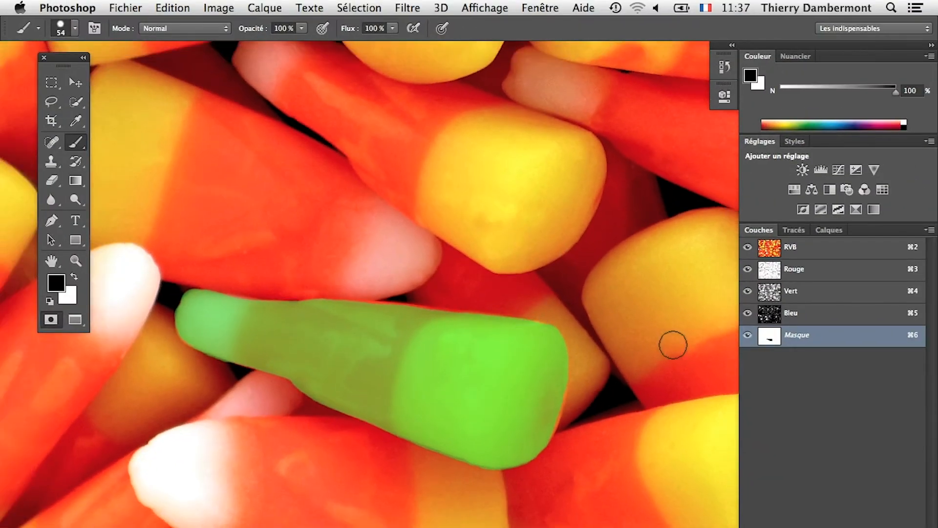
pyautogui.press('super+Tab')
pyautogui.press('super+Tab')
pyautogui.click(529, 389)
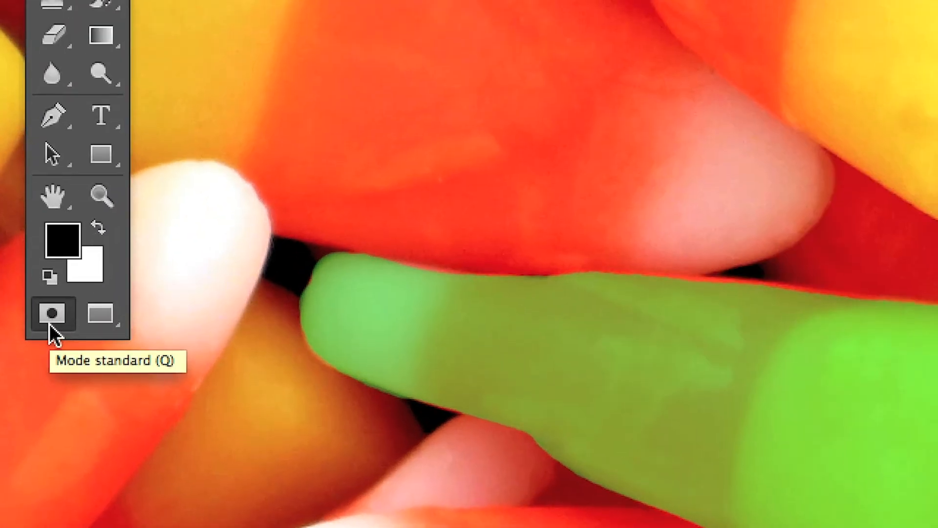
pyautogui.click(51, 320)
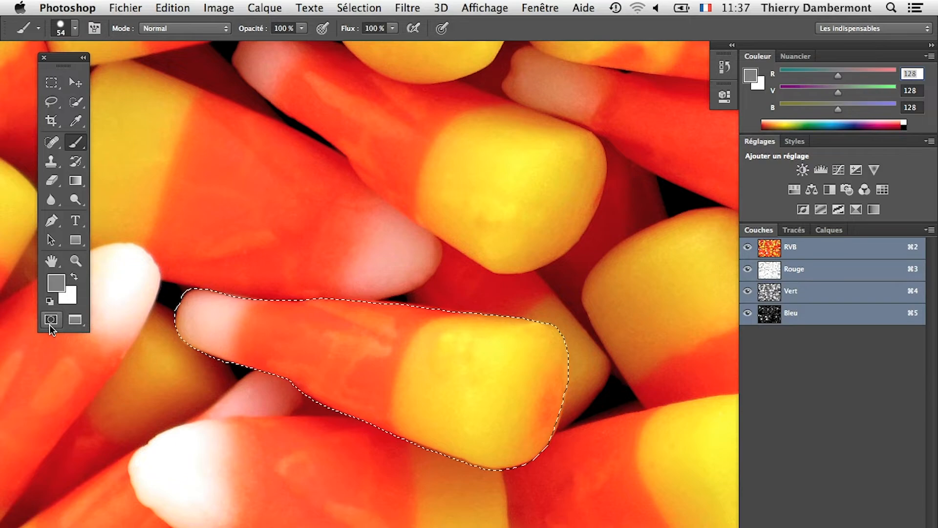
pyautogui.scroll(-6, 341, 371)
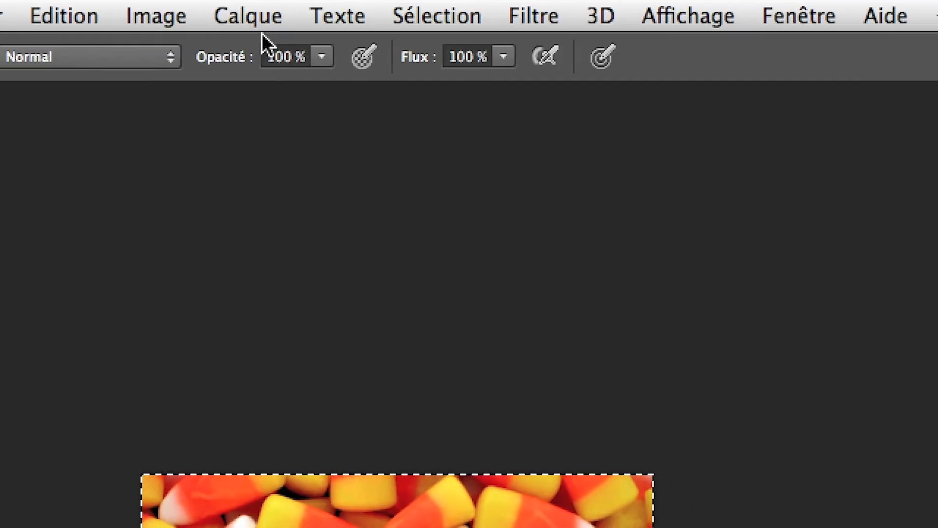
pyautogui.click(322, 15)
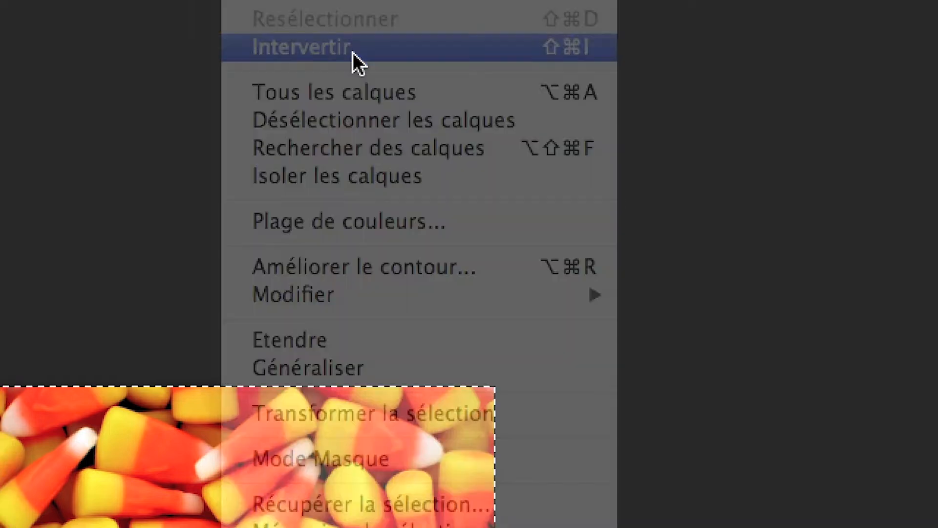
# Step: Invert the selection with Intervertir and try to copy the selected candy to a new layer
pyautogui.click(364, 54)
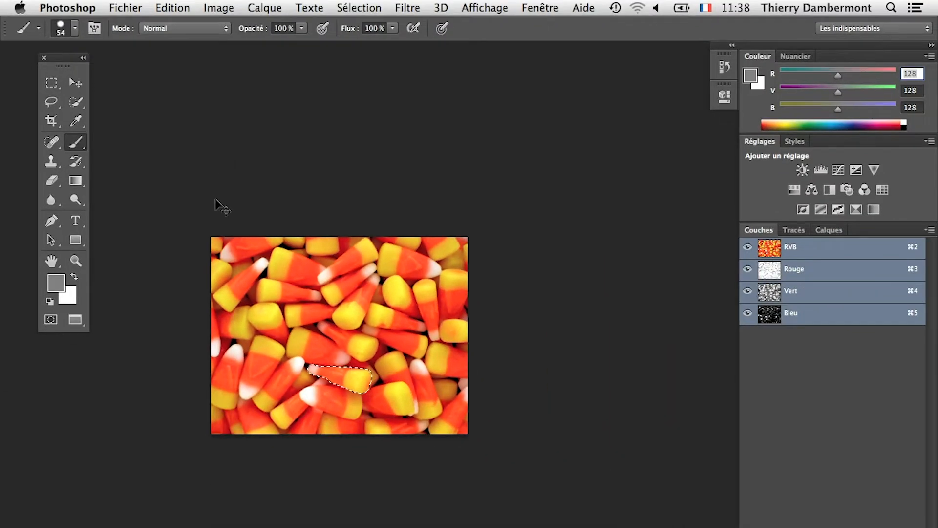
pyautogui.press('super+Tab')
pyautogui.press('super+Tab')
pyautogui.press('super+Tab')
pyautogui.press('super+j')
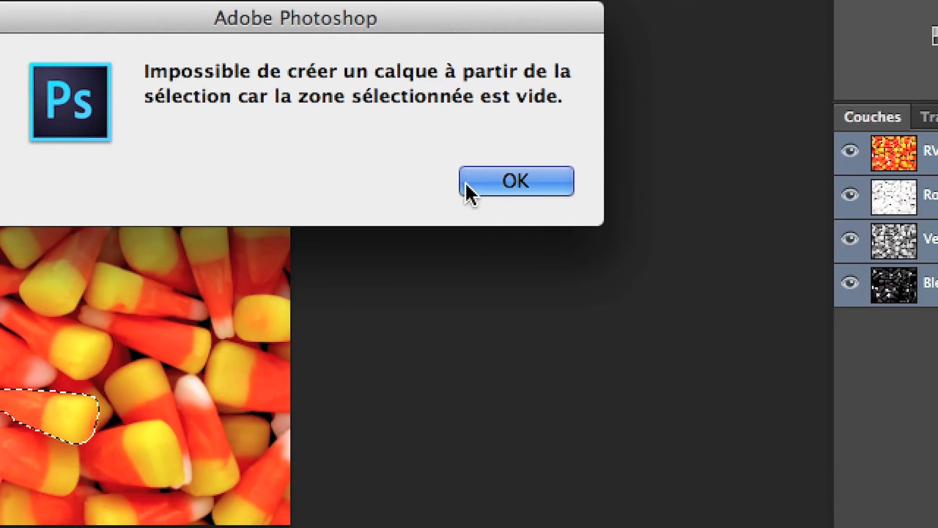
pyautogui.click(672, 211)
# Step: Show the layers, make Arrière-plan active, and copy the selected candy from it to a new layer
pyautogui.click(735, 93)
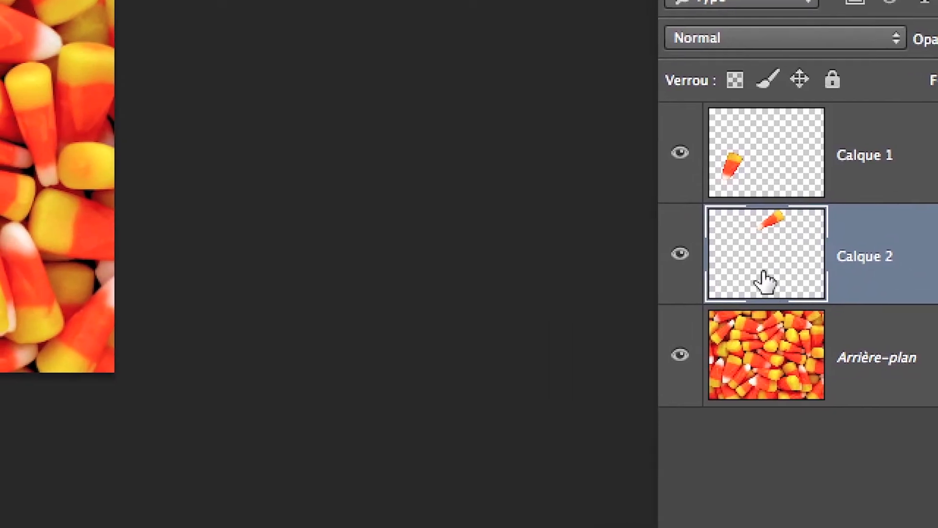
pyautogui.keyDown('super'); pyautogui.click(768, 286); pyautogui.keyUp('super')
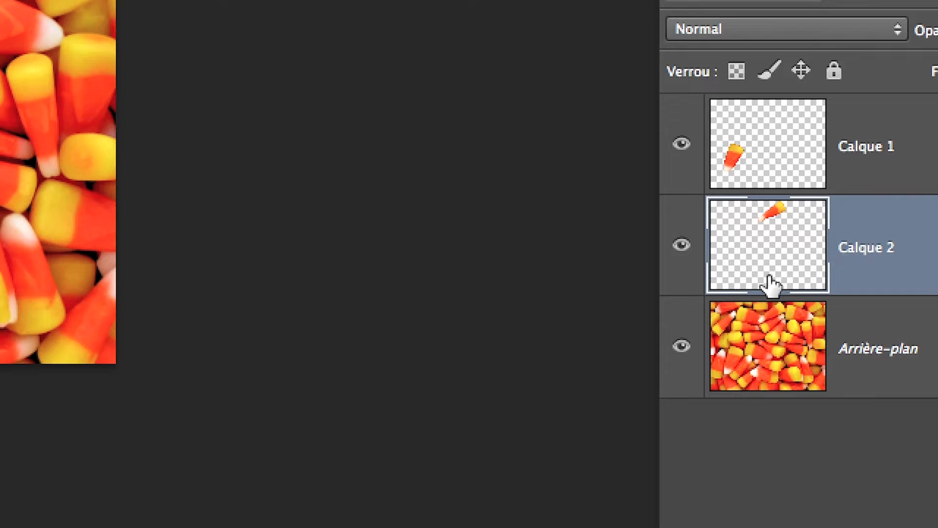
pyautogui.click(846, 366)
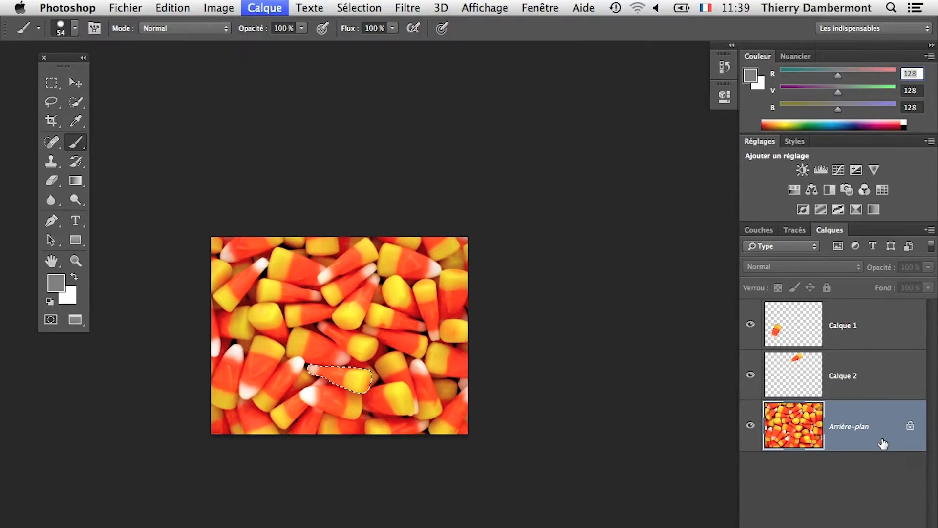
pyautogui.press('super+j')
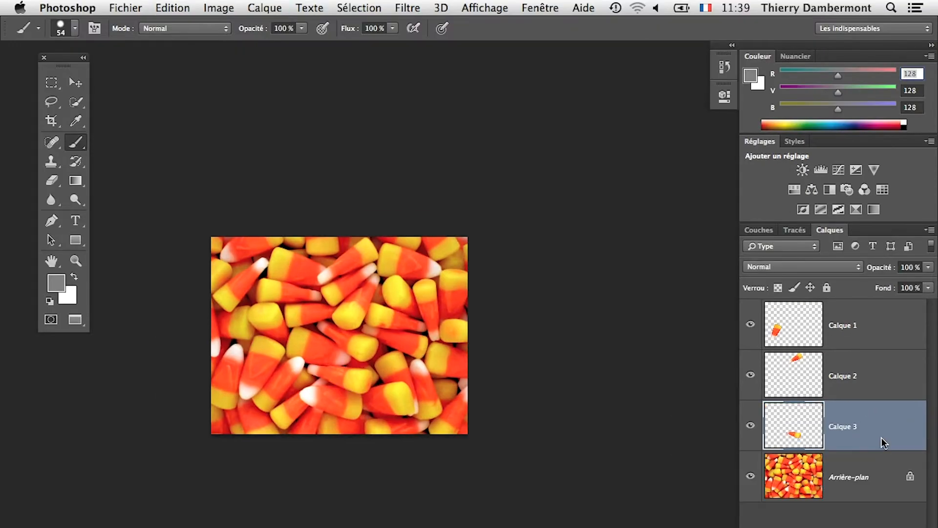
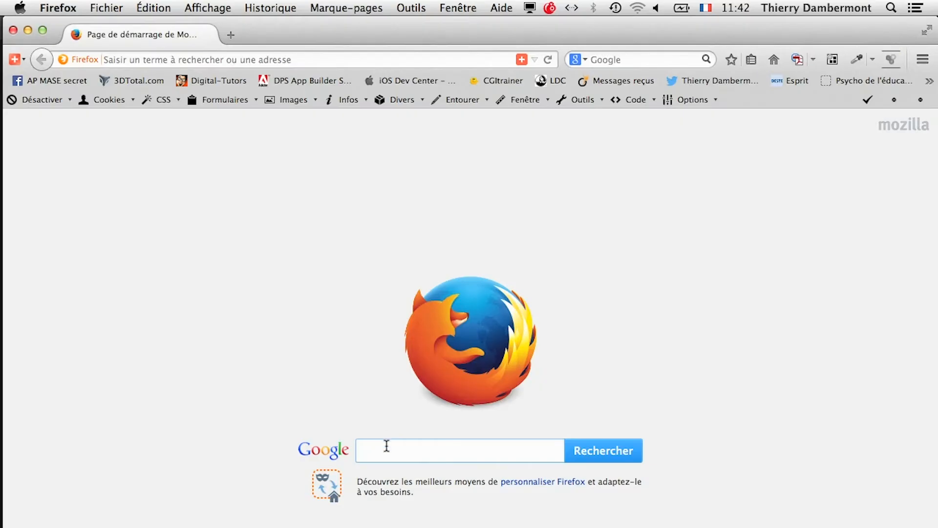
# Step: Search Google for "rubilith" in Firefox and show the image results
pyautogui.write('rubil')
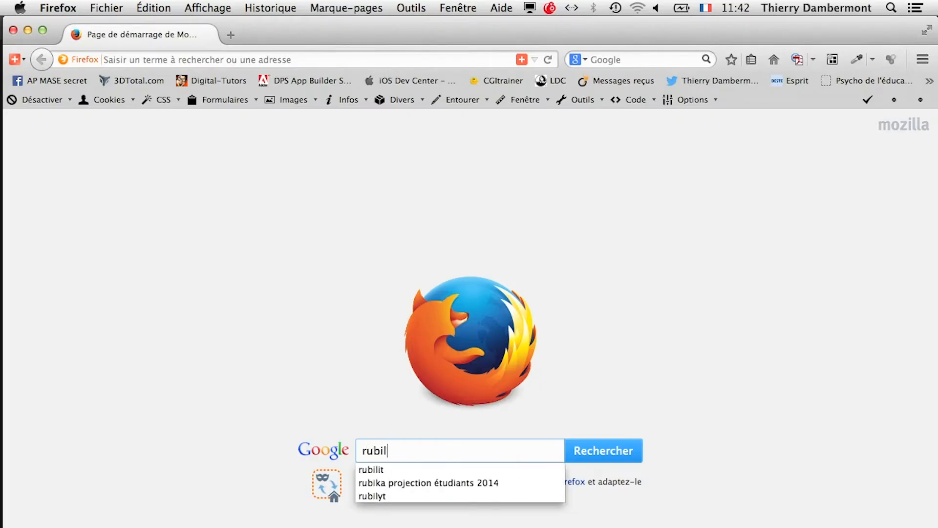
pyautogui.write('ith')
pyautogui.press('Return')
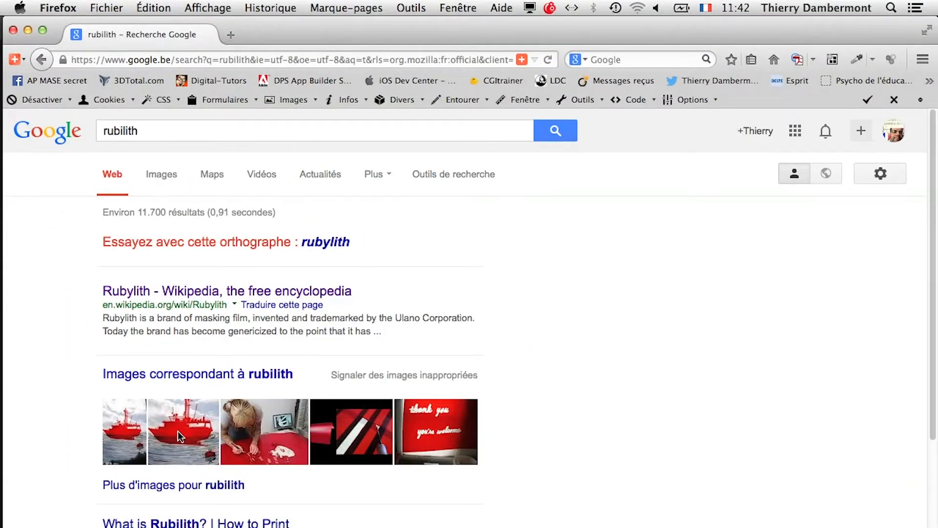
pyautogui.click(161, 175)
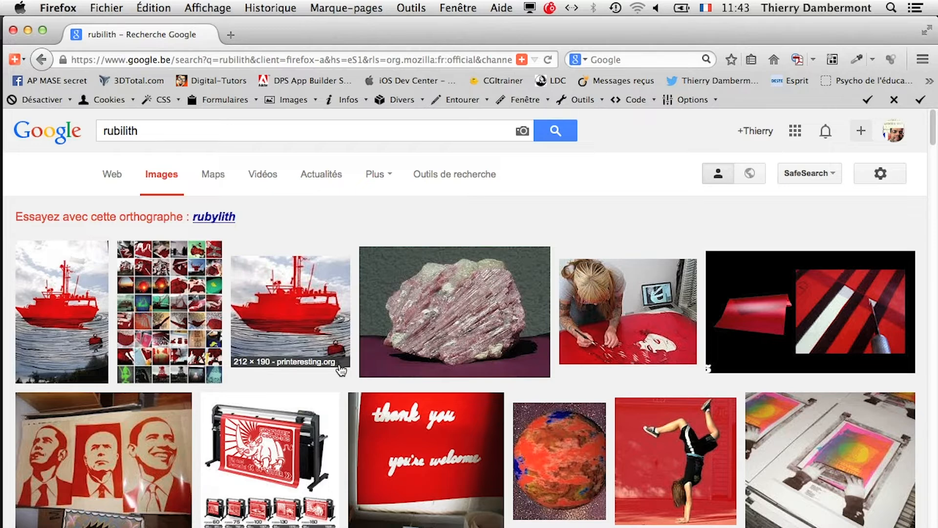
# Step: Switch back to Photoshop and save the document under its current name, dismissing the Enregistrer sous dialog
pyautogui.press('super+Tab')
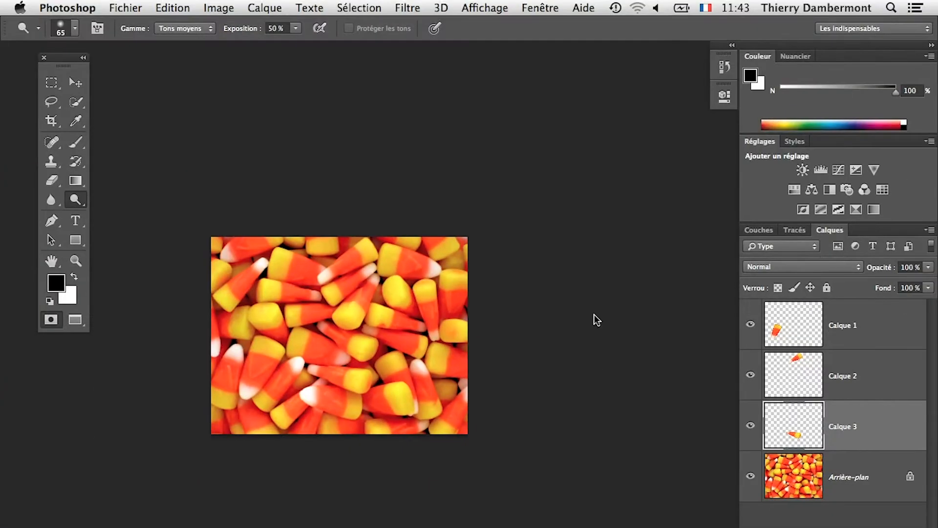
pyautogui.click(136, 7)
pyautogui.click(187, 175)
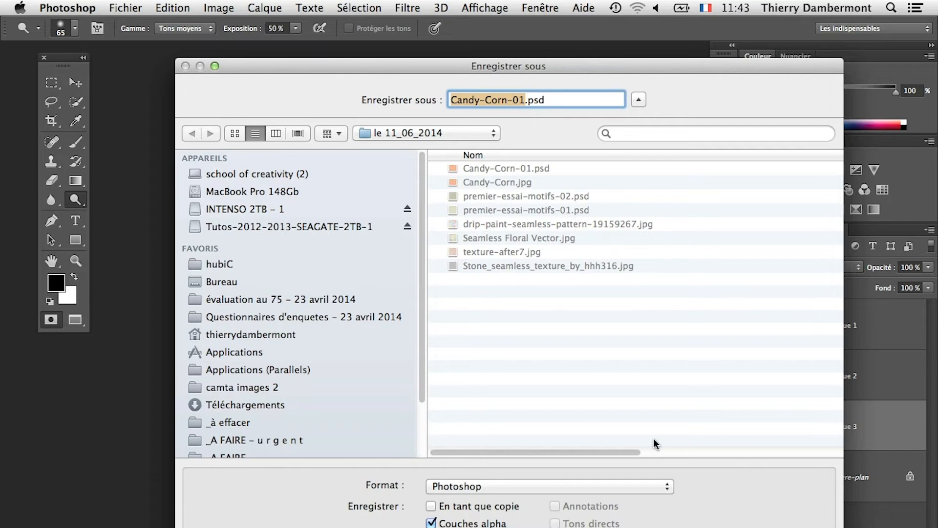
pyautogui.press('Escape')
pyautogui.click(125, 7)
pyautogui.click(161, 156)
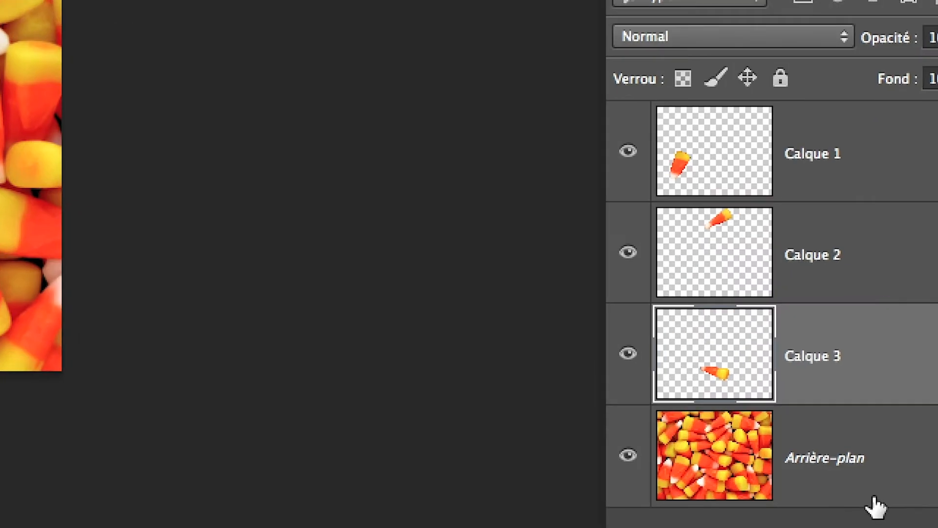
# Step: Make Arrière-plan active, open the Translation filter on it, and move the dialog clear of the image
pyautogui.click(869, 498)
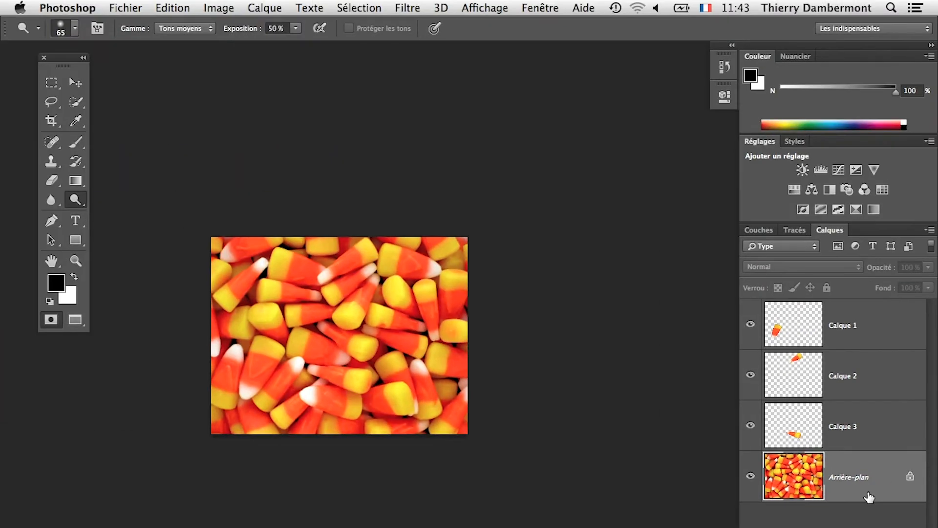
pyautogui.scroll(2, 267, 242)
pyautogui.scroll(1, 266, 248)
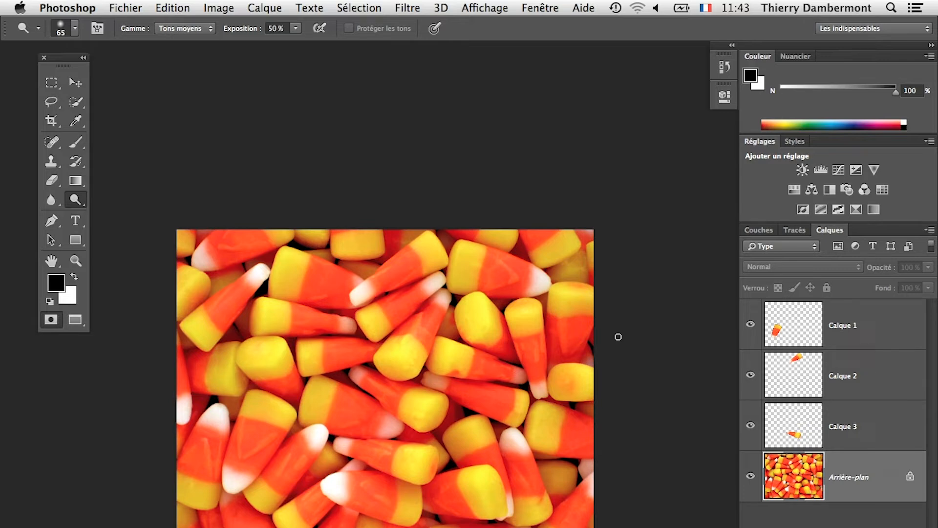
pyautogui.scroll(-2, 272, 251)
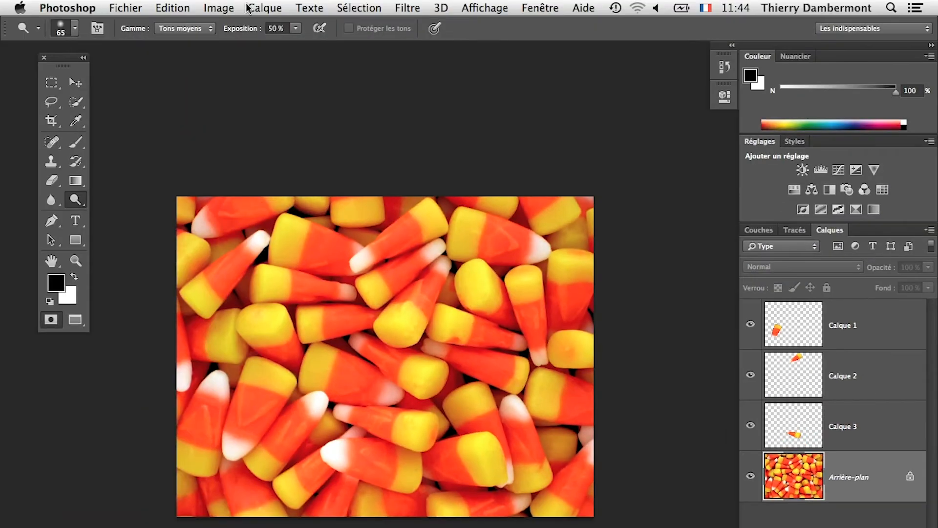
pyautogui.click(406, 8)
pyautogui.moveTo(454, 299)
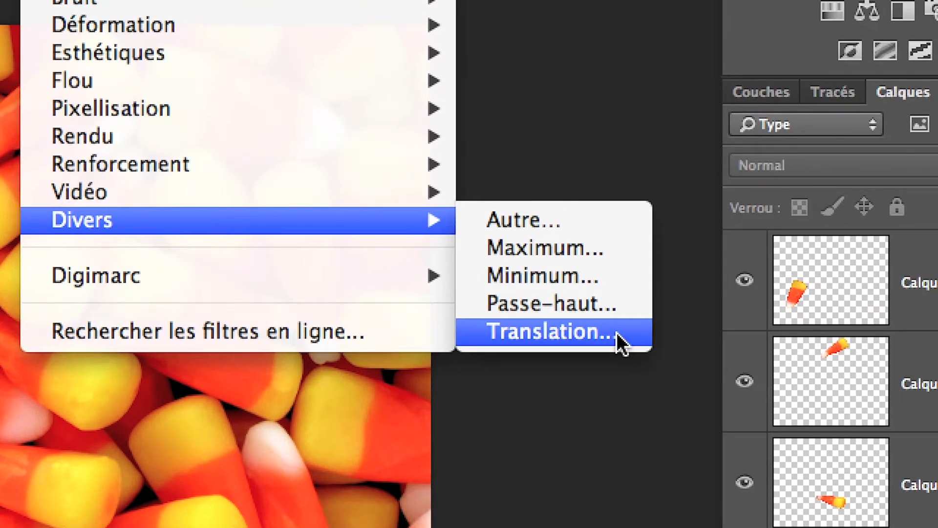
pyautogui.click(617, 333)
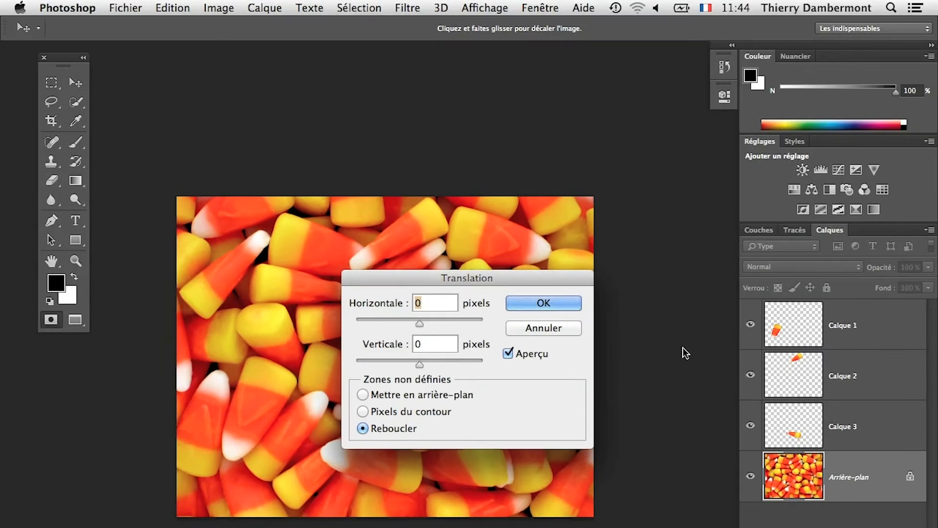
pyautogui.moveTo(128, 192); pyautogui.dragTo(589, 0)
pyautogui.press('alt')
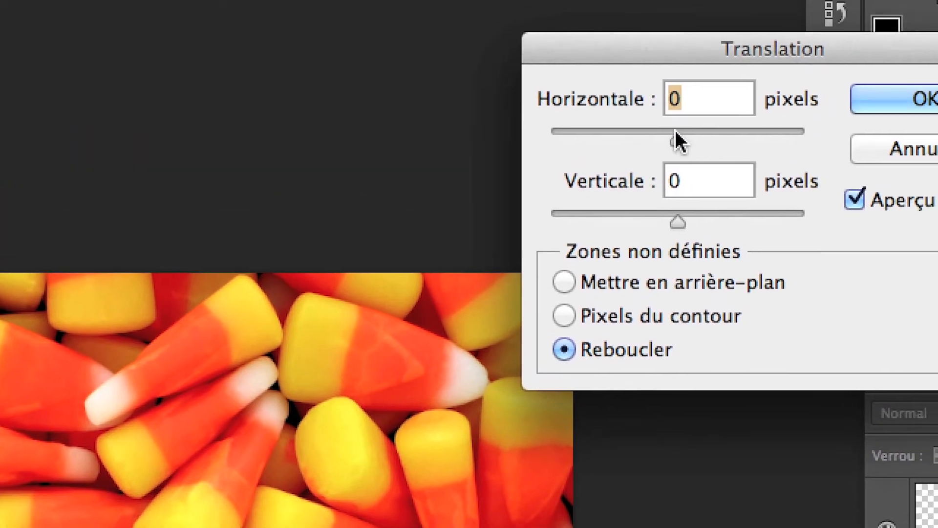
# Step: Try offsetting Arrière-plan with several horizontal and vertical values, ending at −1954 and −2353 pixels with Reboucler, and cancel the filter
pyautogui.moveTo(713, 0); pyautogui.dragTo(726, 2)
pyautogui.moveTo(684, 133); pyautogui.dragTo(664, 131)
pyautogui.moveTo(655, 166); pyautogui.dragTo(599, 169)
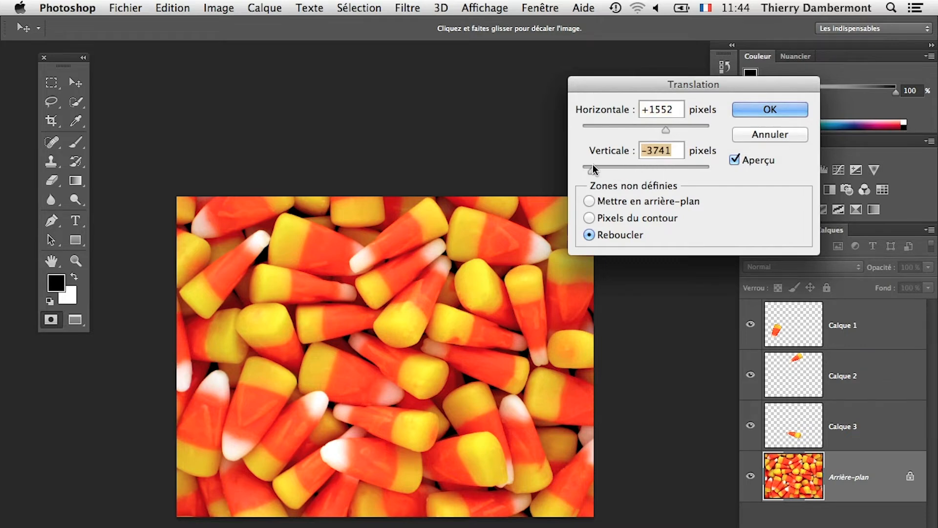
pyautogui.moveTo(662, 131); pyautogui.dragTo(611, 132)
pyautogui.moveTo(592, 170)
pyautogui.mouseDown()
pyautogui.moveTo(677, 168)
pyautogui.moveTo(608, 169)
pyautogui.mouseUp()
pyautogui.moveTo(609, 131); pyautogui.dragTo(622, 131)
pyautogui.press('alt')
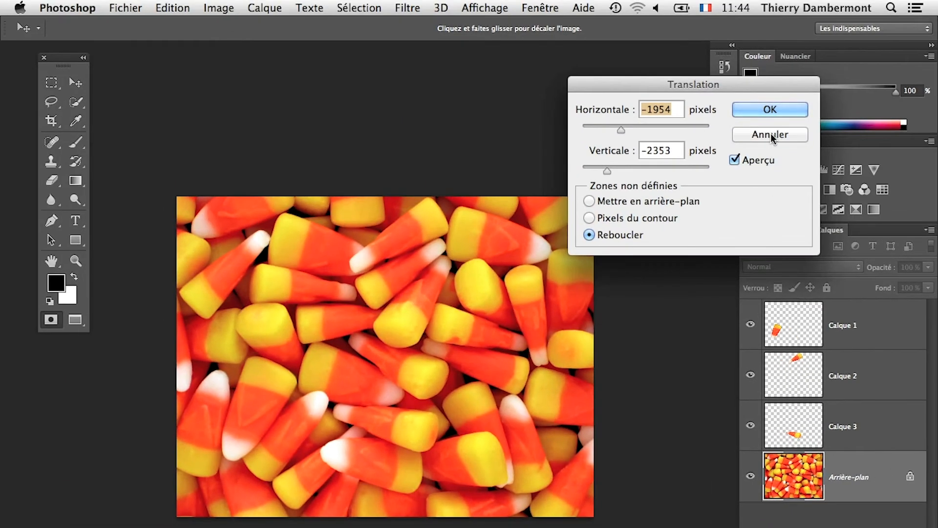
pyautogui.click(771, 134)
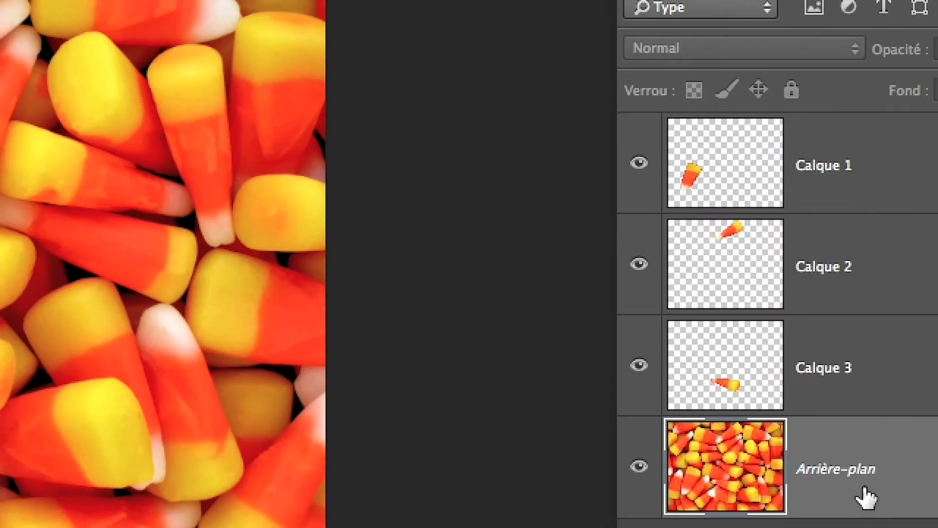
# Step: Convert Arrière-plan to the regular layer Calque 0 and offset it −1494 px horizontally and −1102 px vertically using Translation with Reboucler
pyautogui.doubleClick(878, 494)
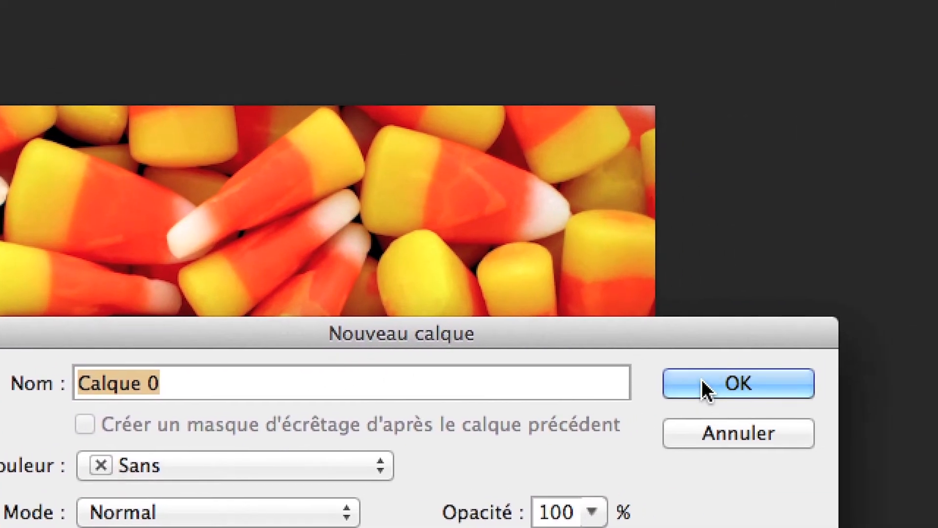
pyautogui.click(706, 390)
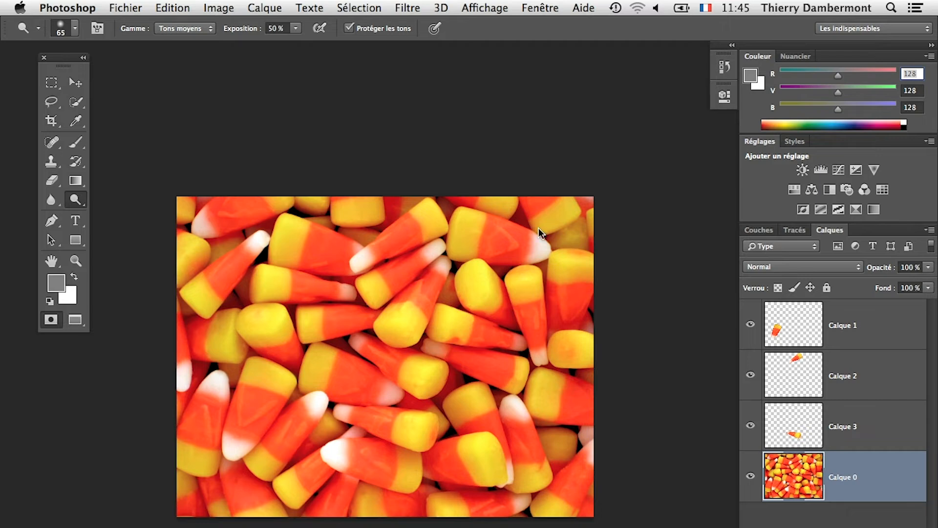
pyautogui.click(407, 8)
pyautogui.moveTo(477, 293)
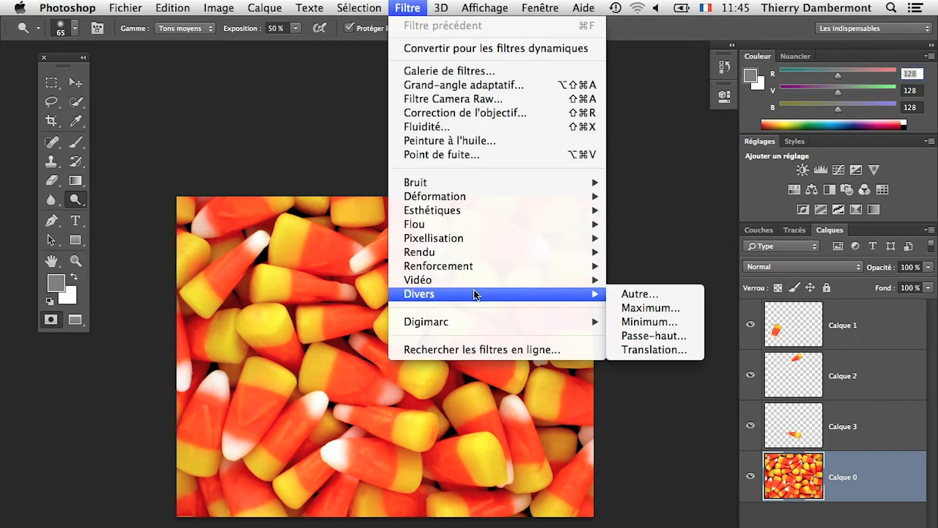
pyautogui.click(674, 345)
pyautogui.moveTo(640, 126); pyautogui.dragTo(628, 130)
pyautogui.moveTo(647, 170); pyautogui.dragTo(625, 170)
pyautogui.moveTo(627, 130); pyautogui.dragTo(626, 130)
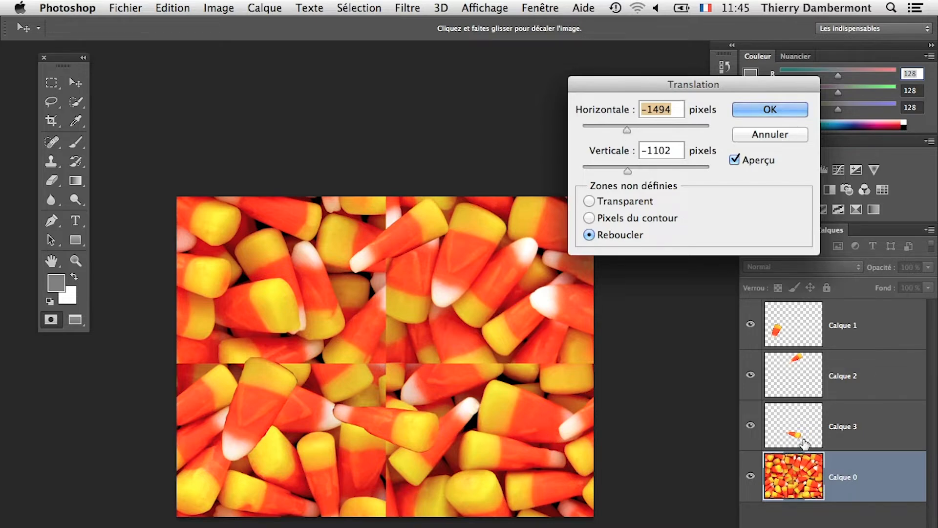
pyautogui.press('alt')
pyautogui.press('alt')
pyautogui.click(767, 109)
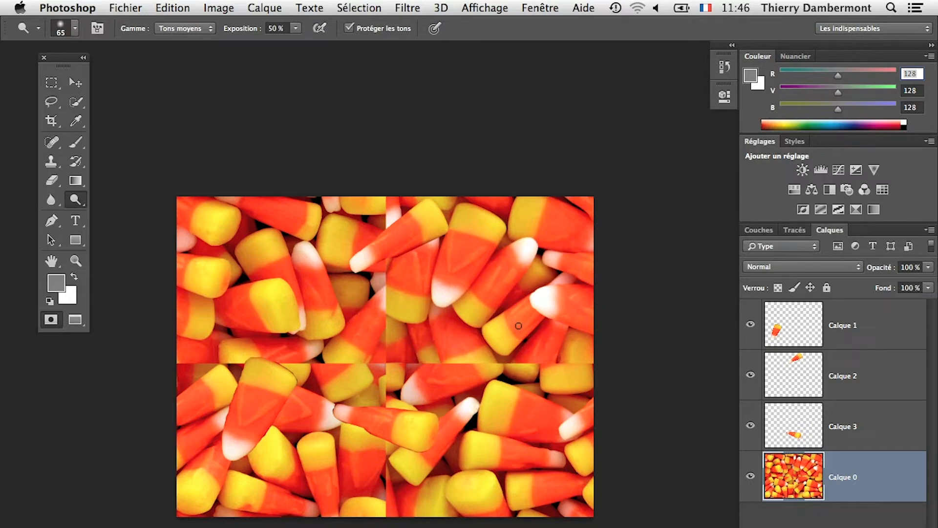
# Step: Save the document as Candy-Corn-02.psd in Photoshop format with Maximiser la compatibilité enabled
pyautogui.press('super+Tab')
pyautogui.press('super+Tab')
pyautogui.click(125, 8)
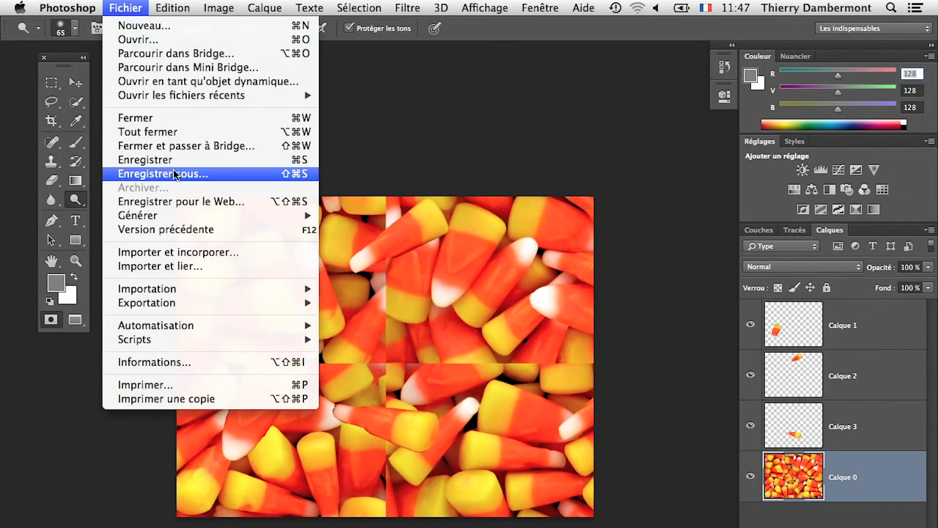
pyautogui.click(142, 174)
pyautogui.press('Right')
pyautogui.press('BackSpace')
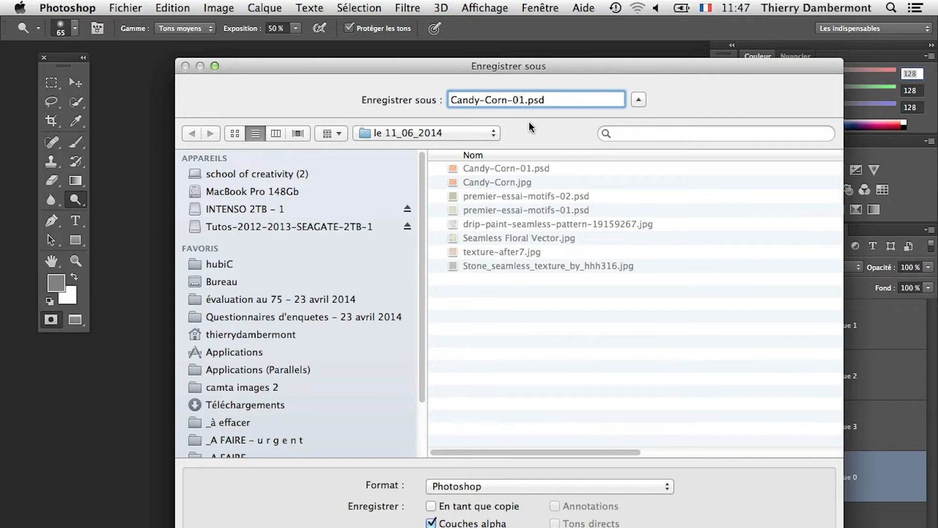
pyautogui.write('2')
pyautogui.press('Return')
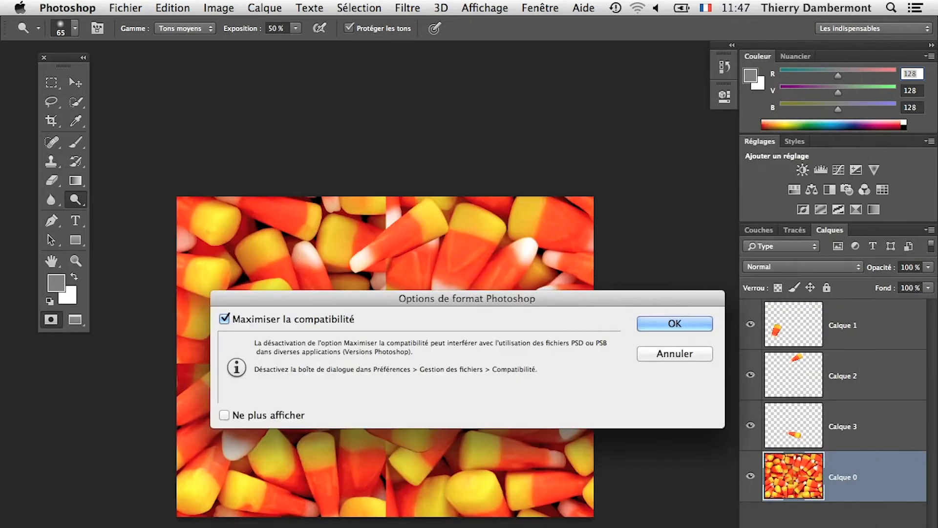
pyautogui.click(702, 327)
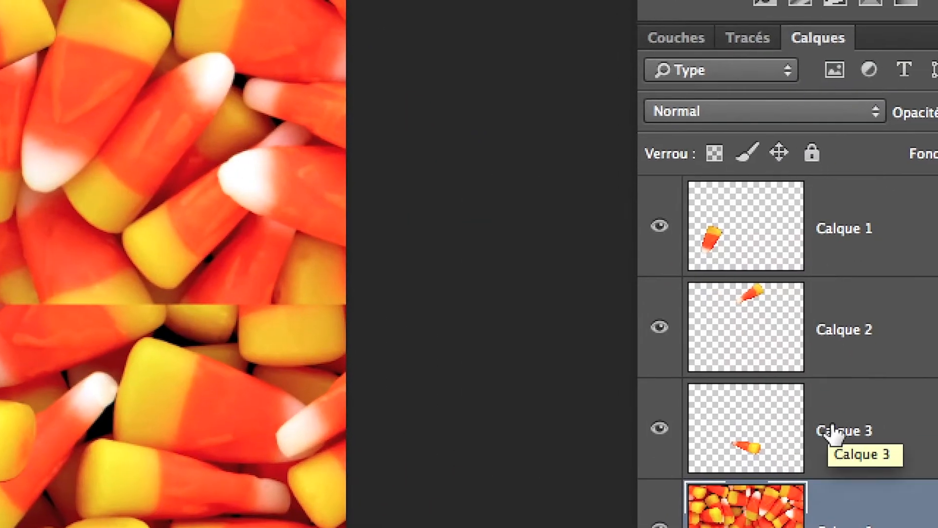
# Step: Make the Calque 1 candy layer active and try to reposition it on the canvas with the Move tool
pyautogui.click(831, 432)
pyautogui.click(849, 330)
pyautogui.click(850, 242)
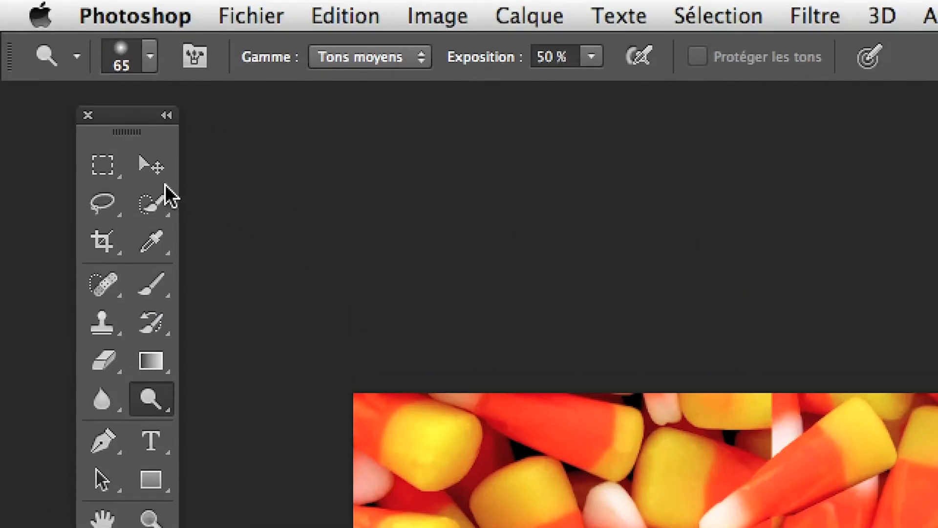
pyautogui.click(159, 87)
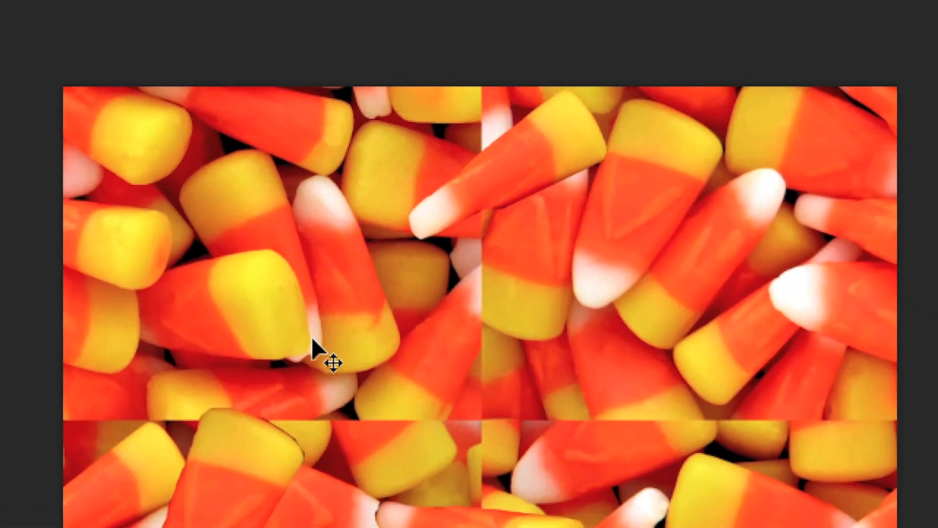
pyautogui.click(324, 359)
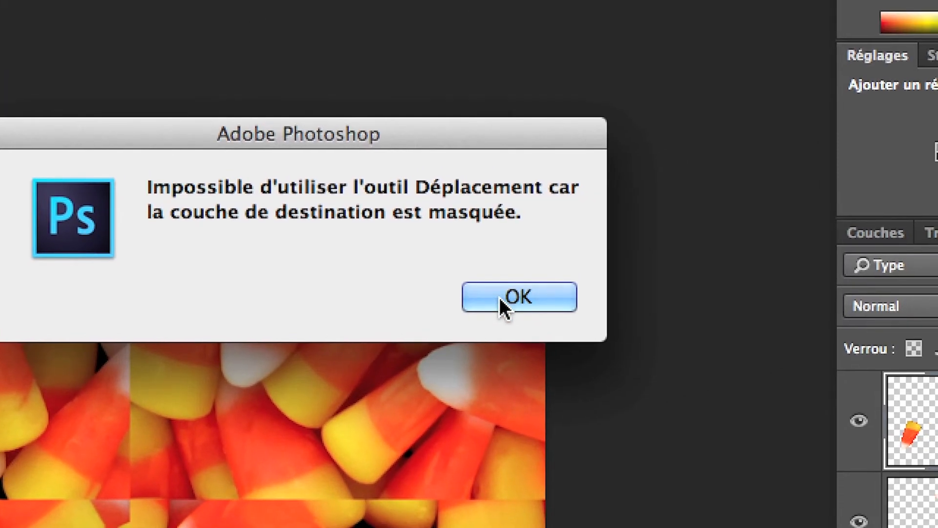
pyautogui.click(608, 261)
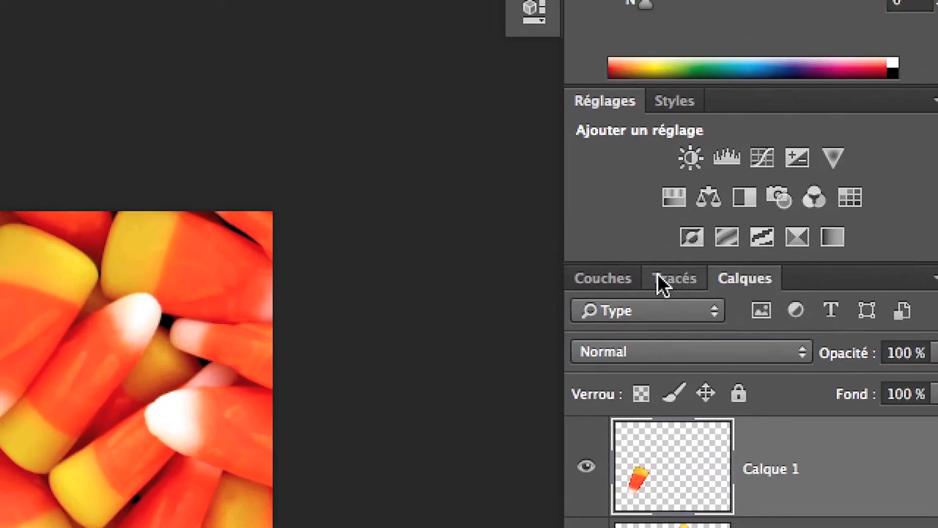
# Step: Inspect the document's channels with the temporary Masque channel and toggle Quick Mask mode off and back on
pyautogui.click(695, 220)
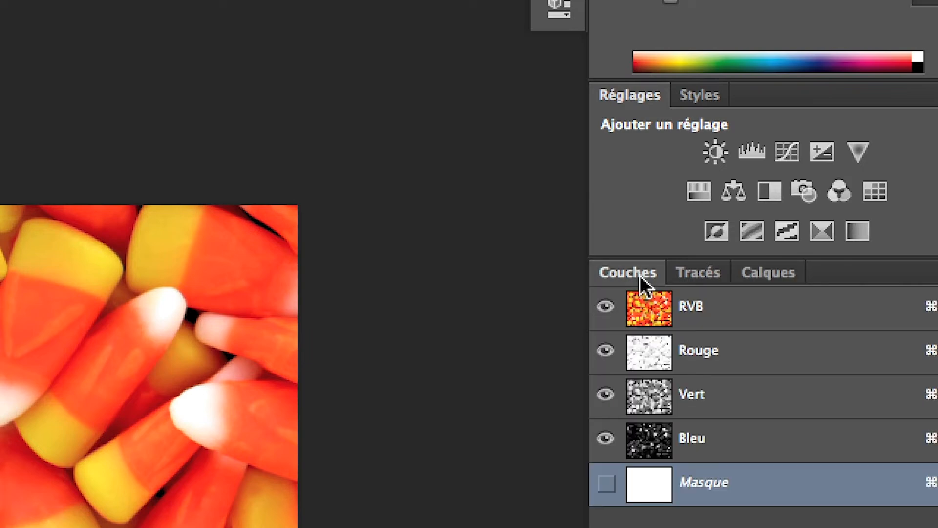
pyautogui.click(740, 273)
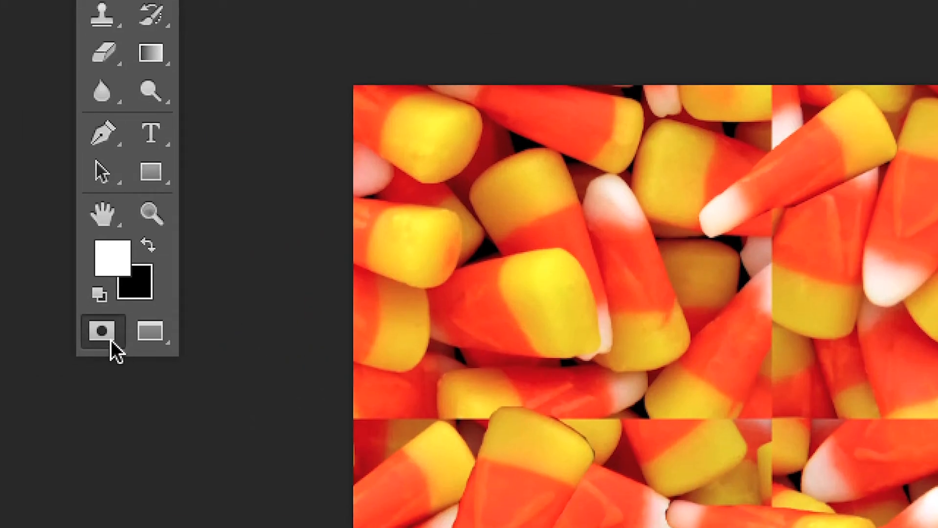
pyautogui.click(111, 335)
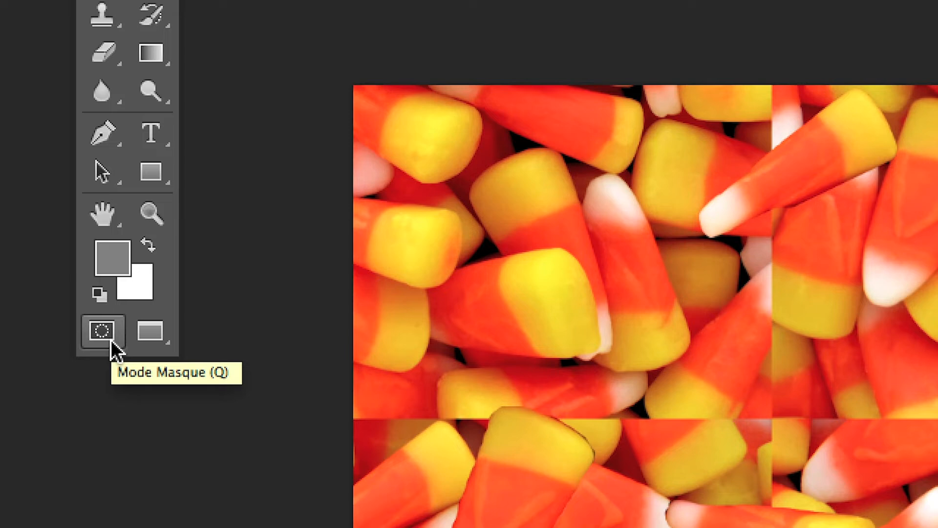
pyautogui.click(111, 339)
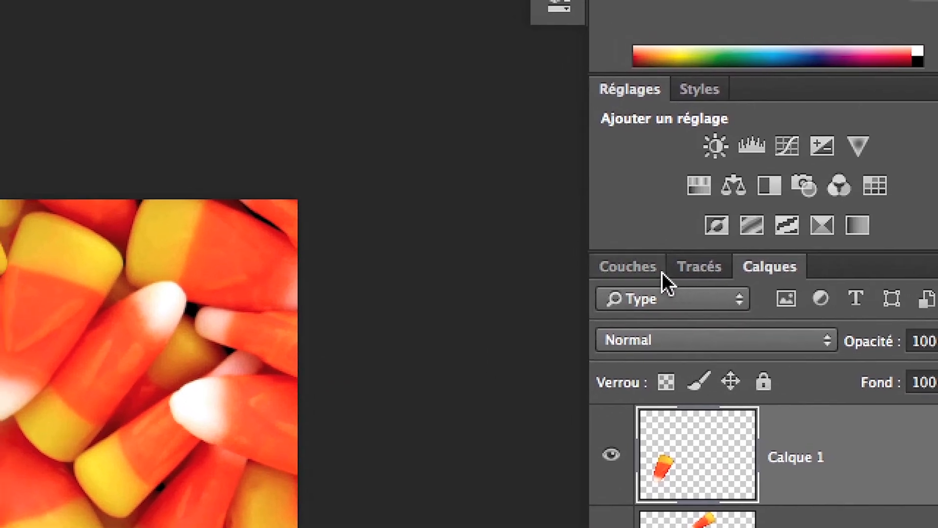
# Step: Hide the temporary Masque channel and try to move the candy with the Move tool
pyautogui.click(683, 207)
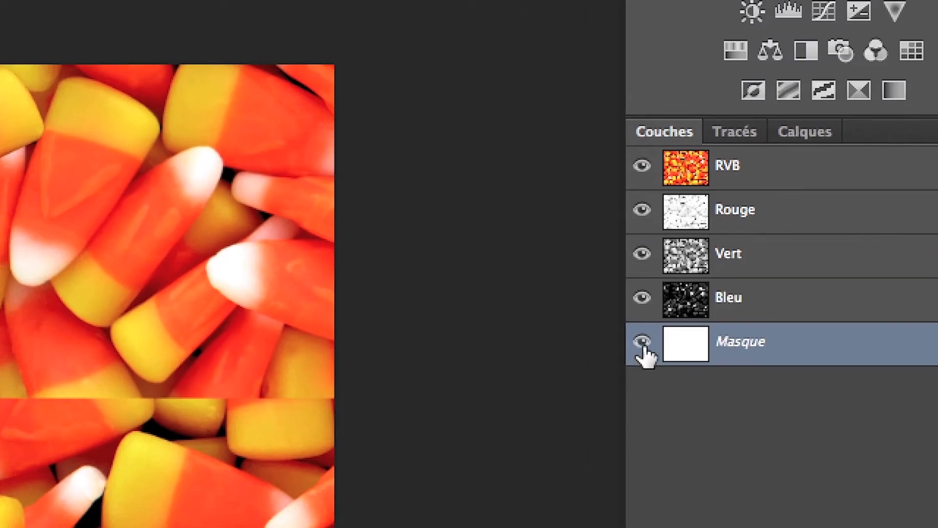
pyautogui.click(642, 342)
pyautogui.click(412, 316)
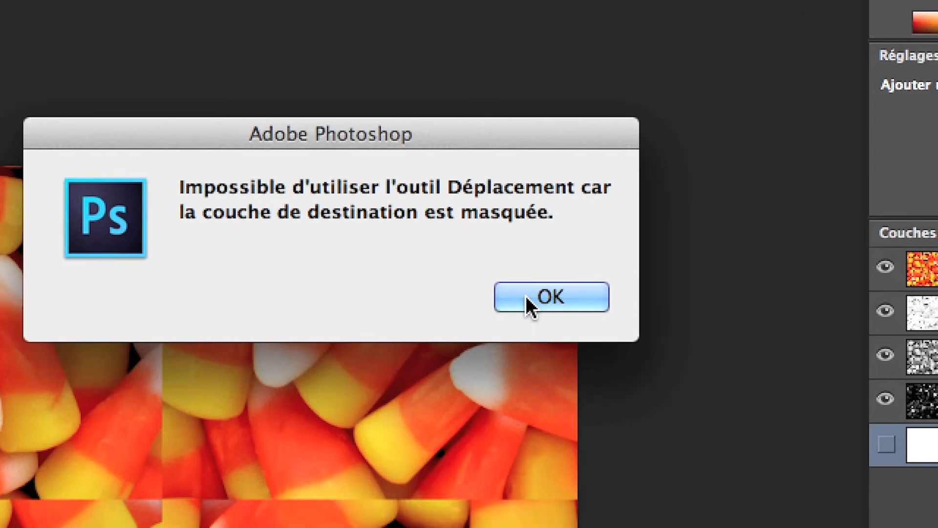
pyautogui.click(562, 352)
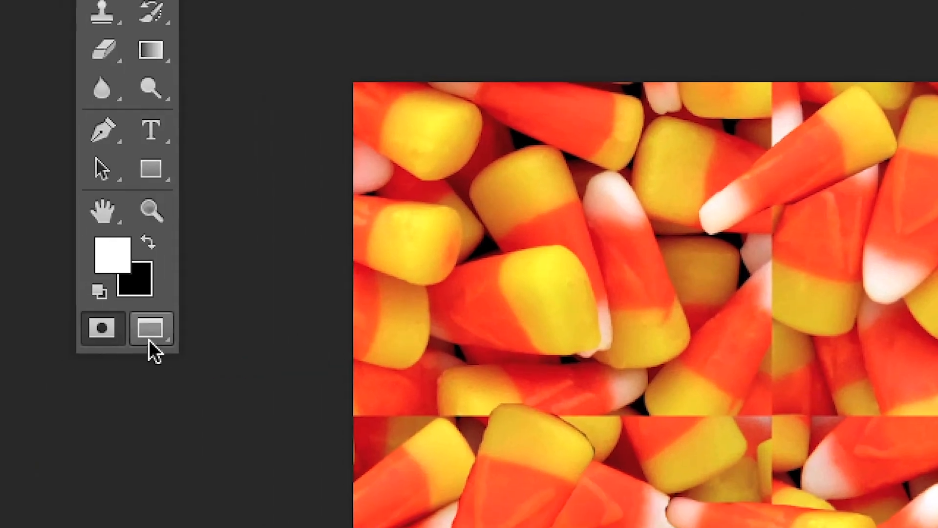
# Step: Leave Quick Mask mode and make the Calque 1 candy layer active
pyautogui.click(105, 336)
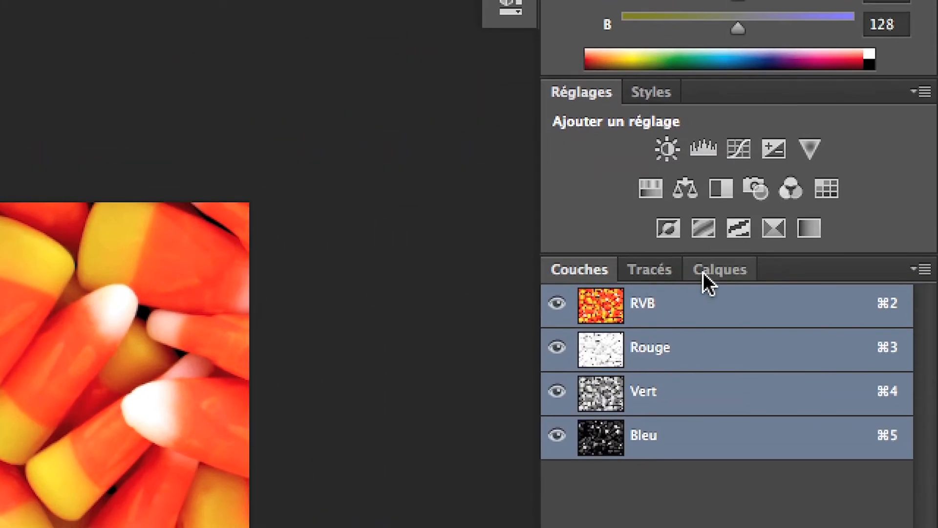
pyautogui.click(704, 274)
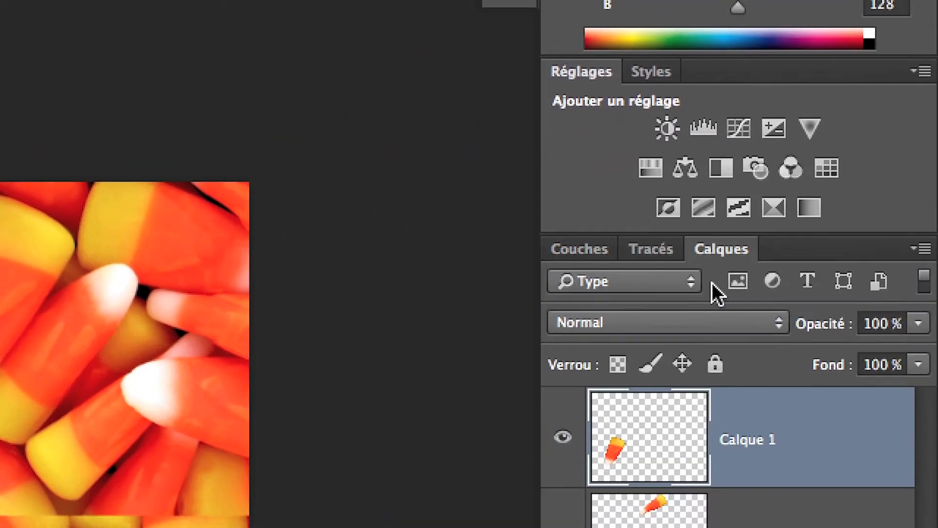
pyautogui.click(738, 377)
pyautogui.click(743, 415)
pyautogui.click(750, 338)
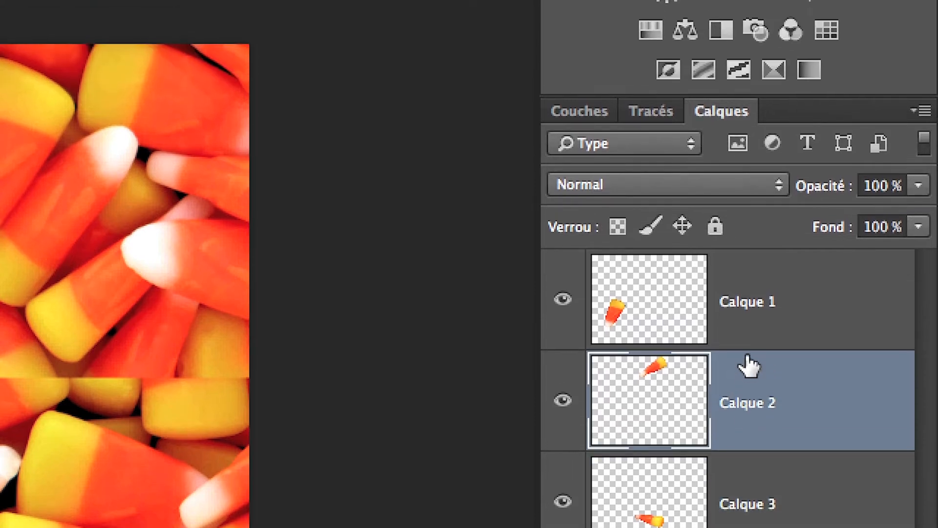
pyautogui.click(748, 296)
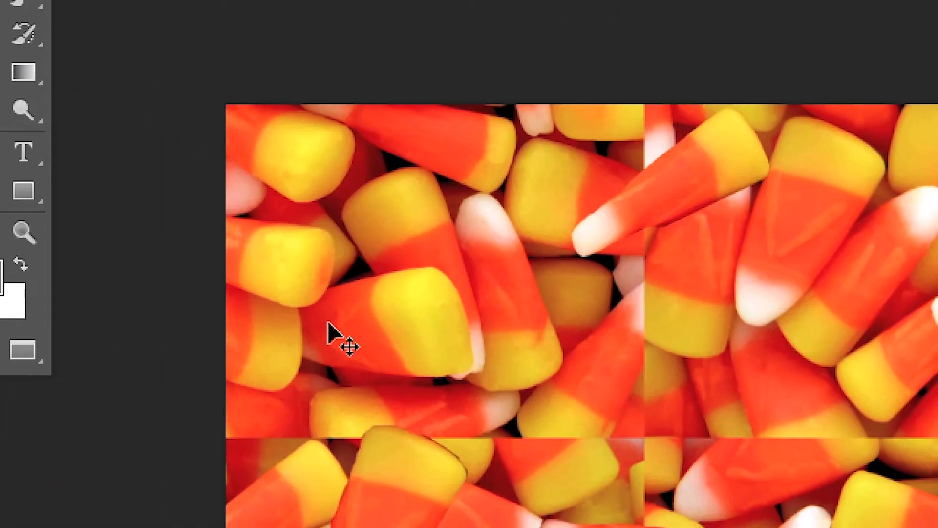
# Step: Move the Calque 1 candy to the middle of the image, over the crossing of the two seams
pyautogui.moveTo(313, 335); pyautogui.dragTo(511, 311)
pyautogui.moveTo(423, 360); pyautogui.dragTo(370, 340)
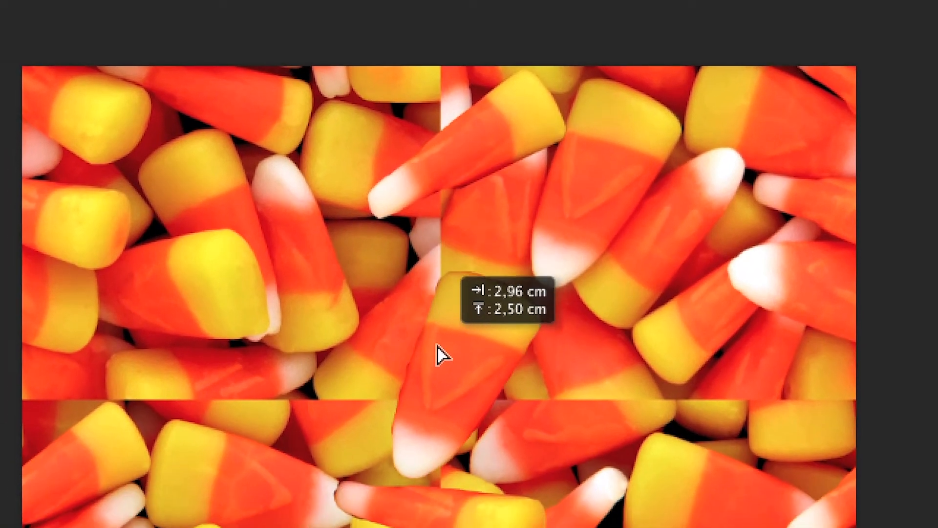
pyautogui.moveTo(438, 346); pyautogui.dragTo(435, 317)
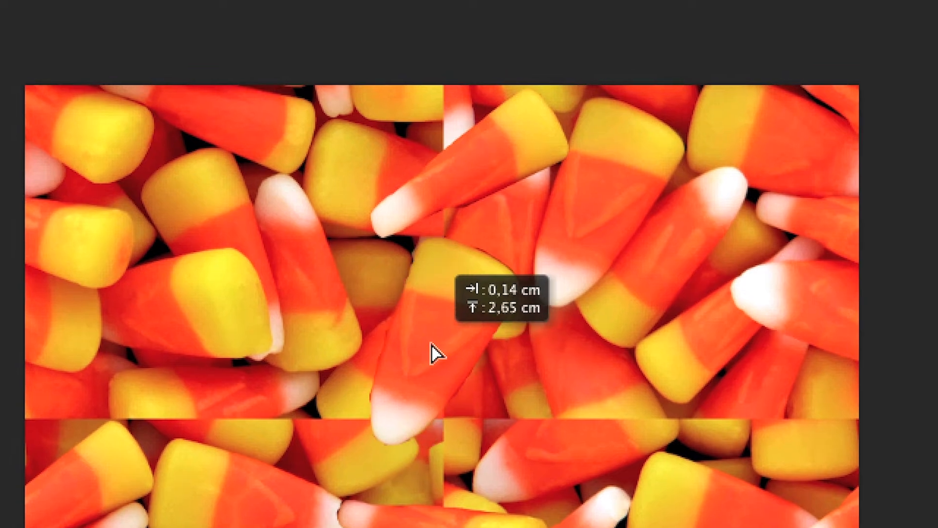
pyautogui.moveTo(435, 352); pyautogui.dragTo(421, 336)
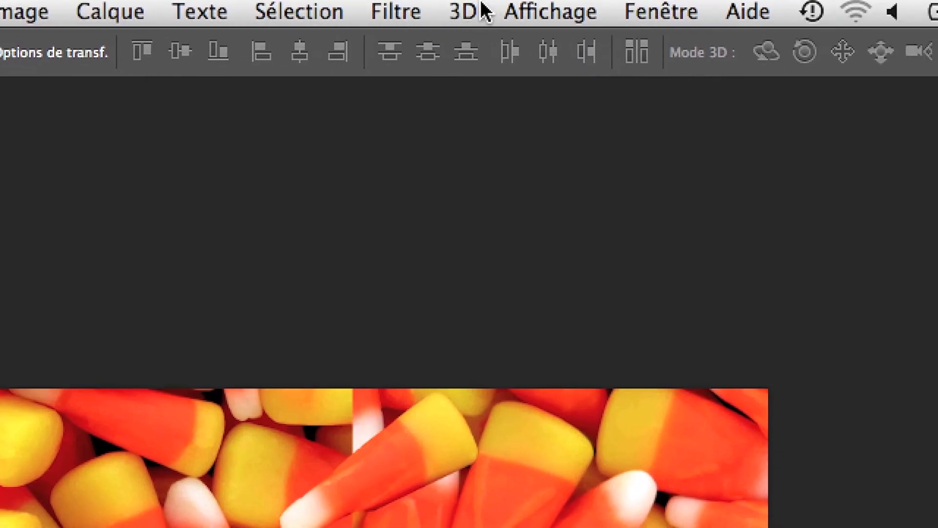
# Step: Turn off Magnétisme and try repositioning the Calque 1 candy freely around the seam crossing
pyautogui.click(622, 15)
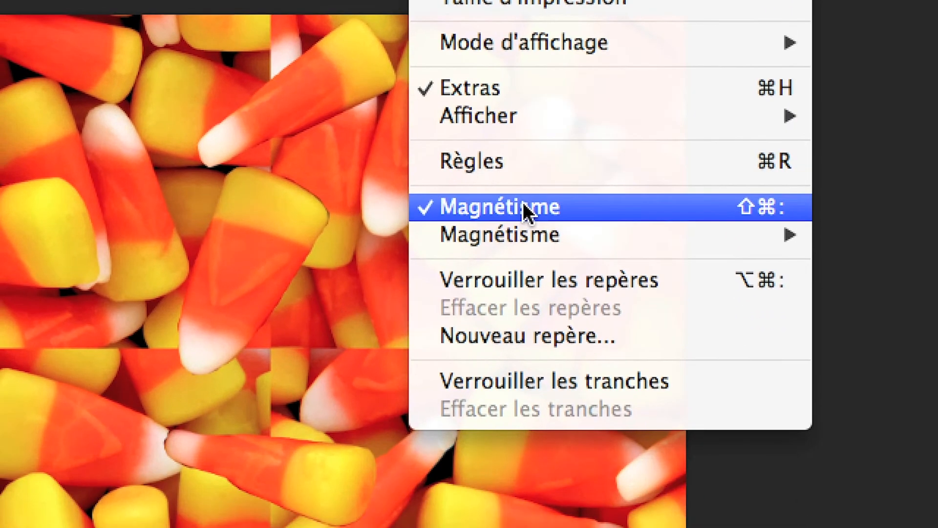
pyautogui.click(523, 206)
pyautogui.moveTo(292, 244)
pyautogui.mouseDown()
pyautogui.moveTo(279, 245)
pyautogui.moveTo(290, 249)
pyautogui.moveTo(292, 232)
pyautogui.mouseUp()
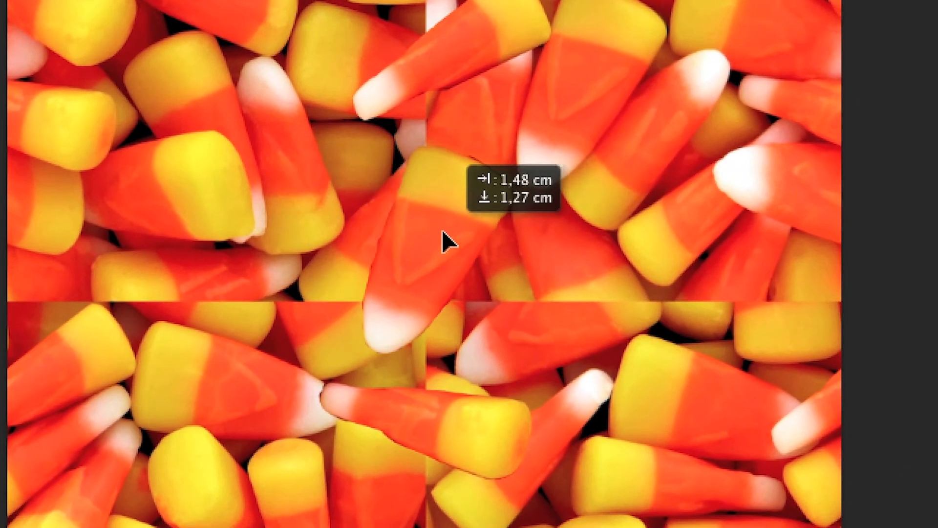
pyautogui.moveTo(444, 213); pyautogui.dragTo(434, 230)
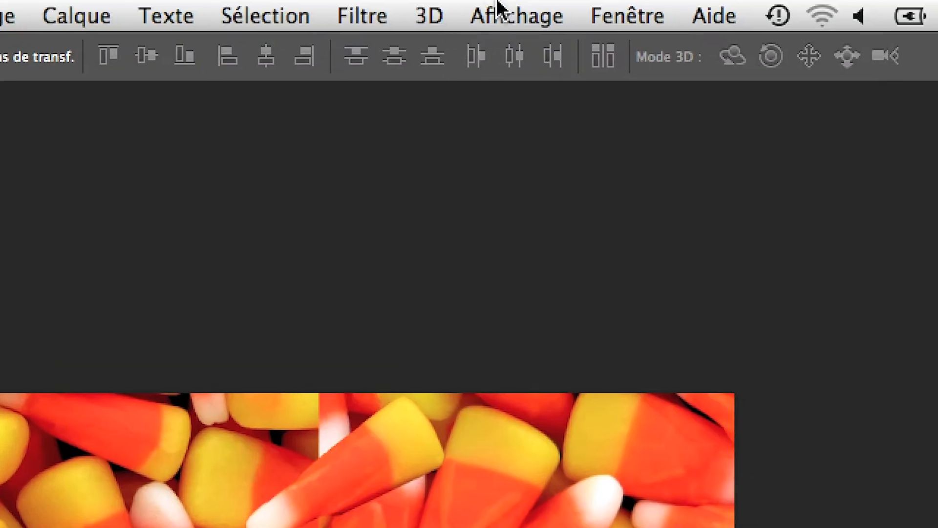
# Step: Turn Magnétisme back on and place the Calque 1 candy over the crossing of the seams
pyautogui.click(496, 12)
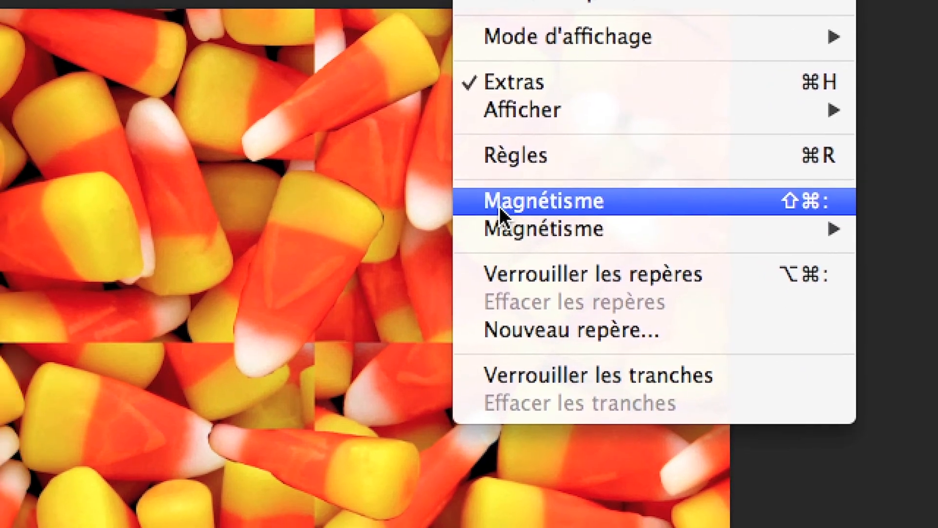
pyautogui.click(499, 209)
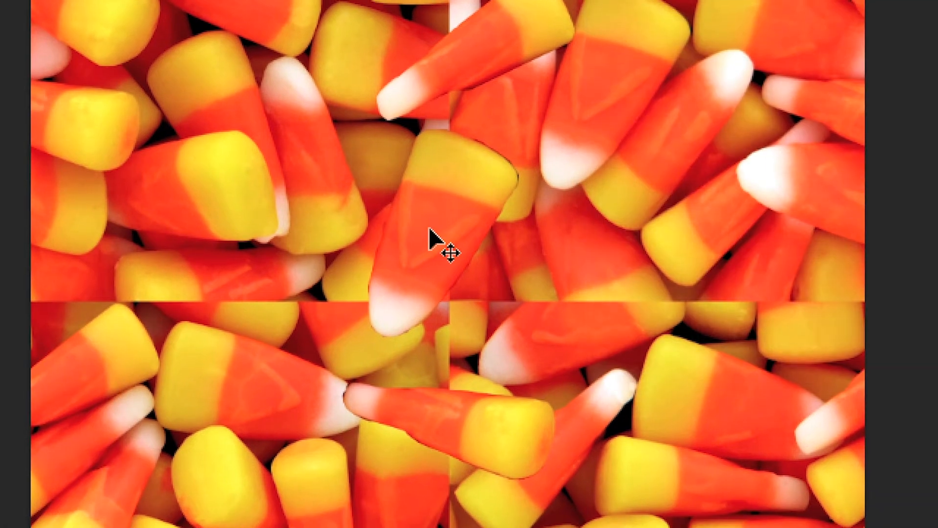
pyautogui.moveTo(308, 287); pyautogui.dragTo(299, 260)
pyautogui.moveTo(430, 217); pyautogui.dragTo(436, 251)
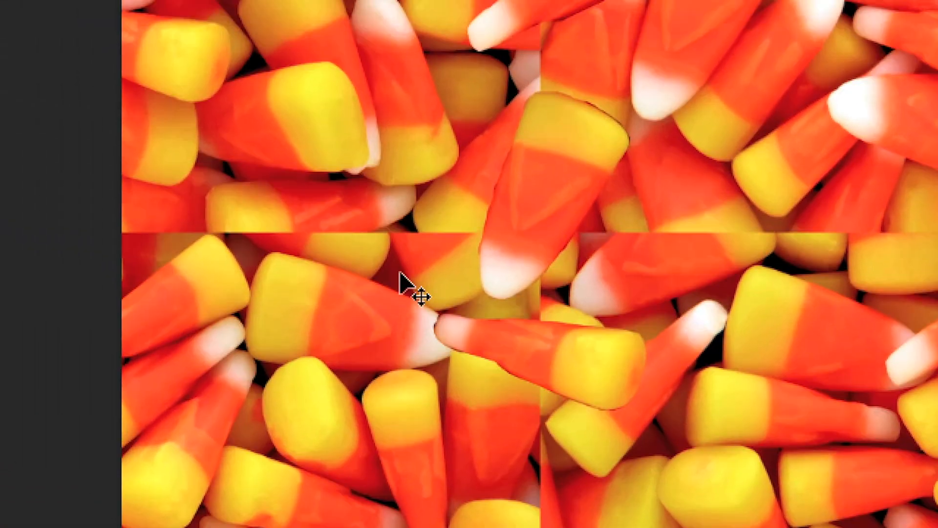
# Step: Move the Calque 2 candy onto the right half of the horizontal seam and the Calque 3 candy onto its left half
pyautogui.moveTo(412, 287); pyautogui.dragTo(468, 312)
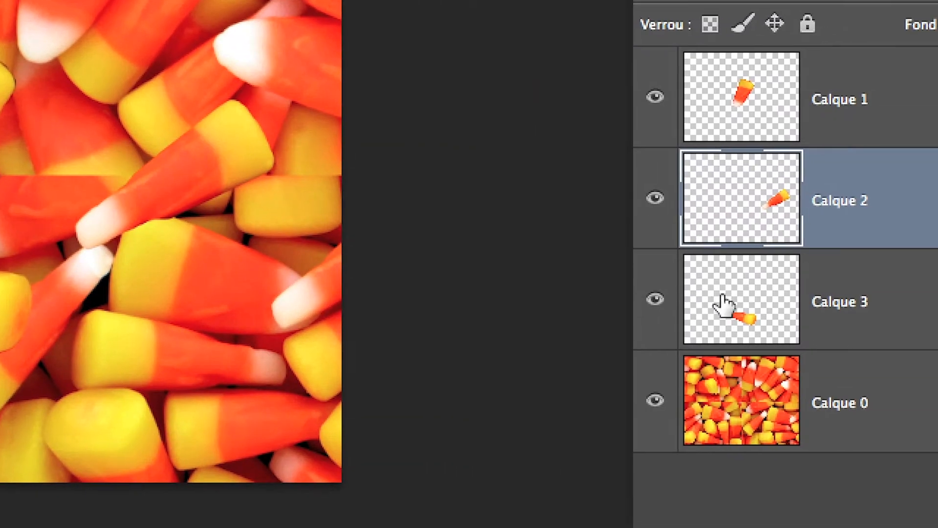
pyautogui.click(724, 304)
pyautogui.moveTo(465, 318); pyautogui.dragTo(411, 256)
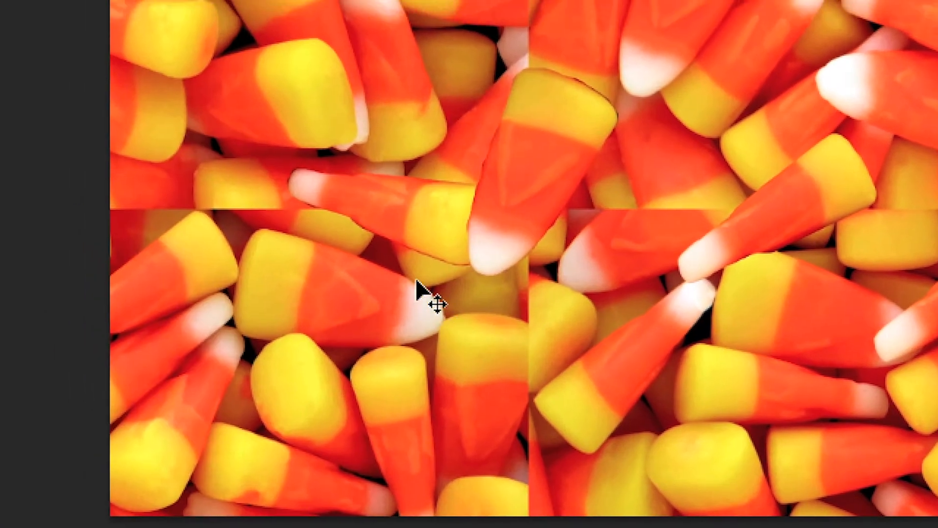
pyautogui.moveTo(415, 269); pyautogui.dragTo(386, 260)
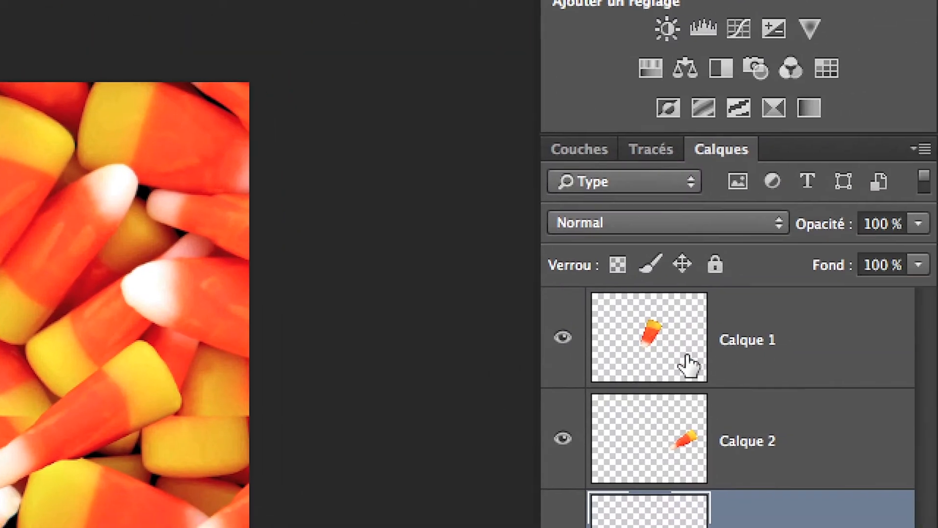
pyautogui.click(685, 366)
pyautogui.click(681, 390)
pyautogui.click(670, 420)
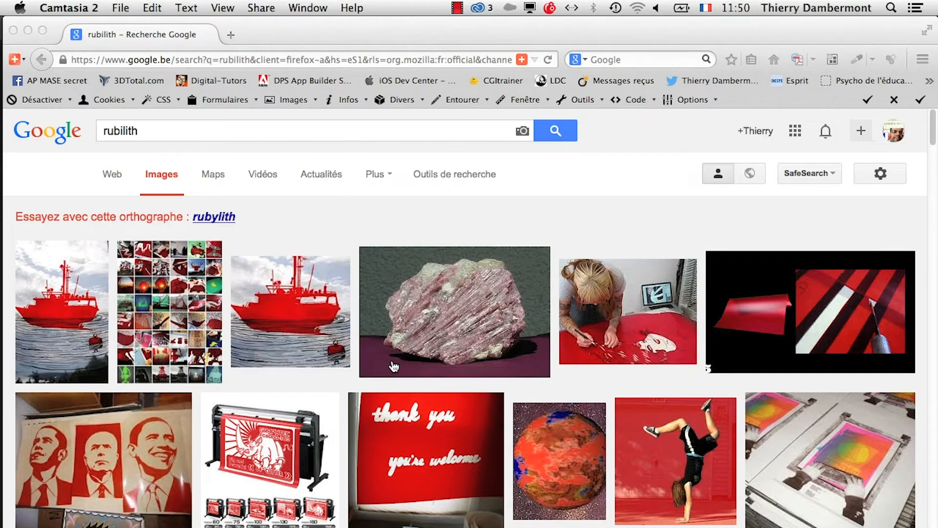
pyautogui.press('super+Tab')
pyautogui.press('super+Tab')
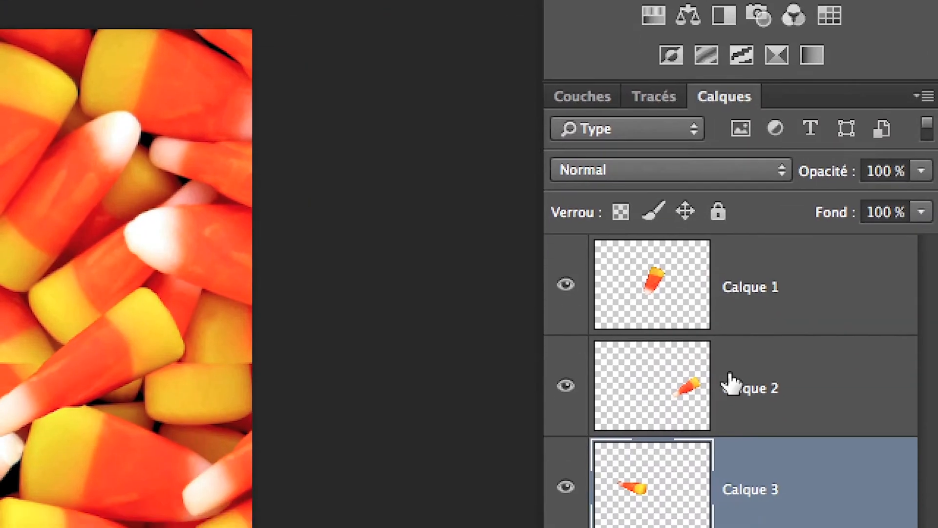
# Step: Shift the Calque 2 candy toward the right end of the horizontal seam and place a duplicate of it near the left end
pyautogui.click(729, 383)
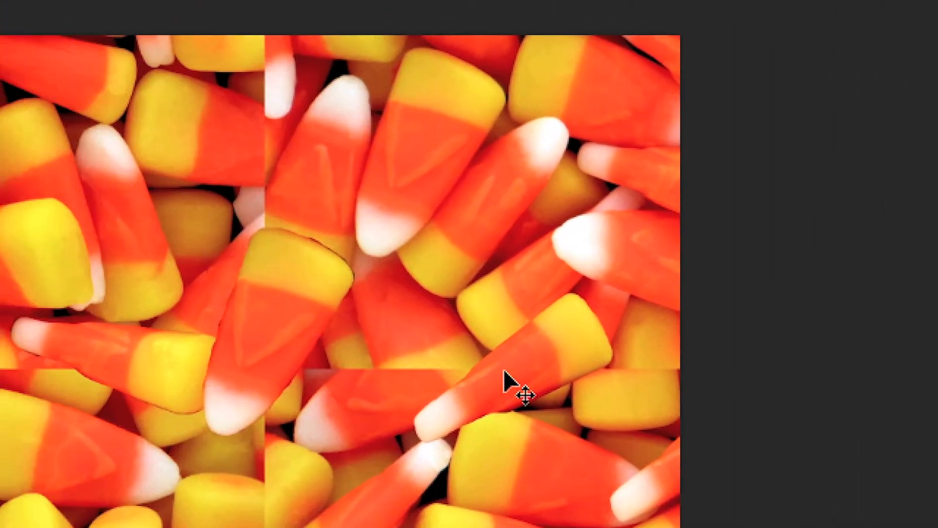
pyautogui.moveTo(188, 381); pyautogui.dragTo(282, 380)
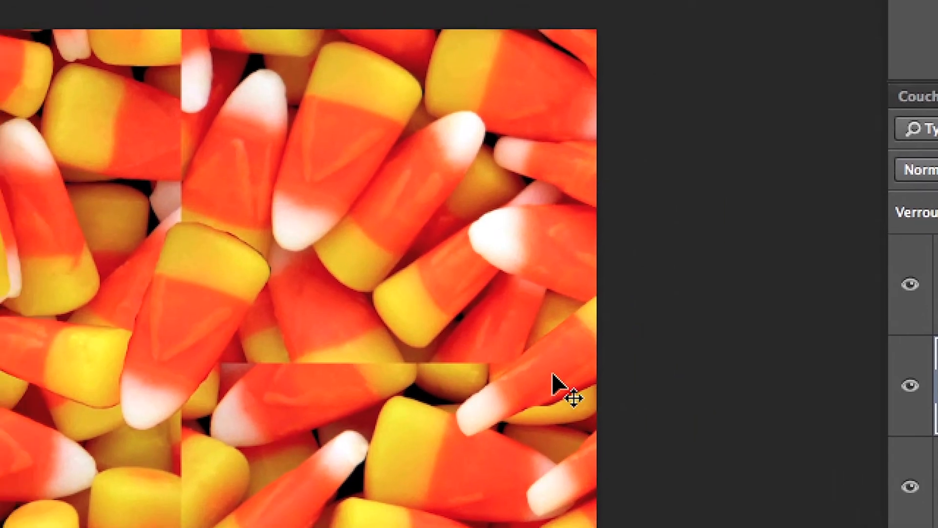
pyautogui.moveTo(552, 376); pyautogui.dragTo(509, 394)
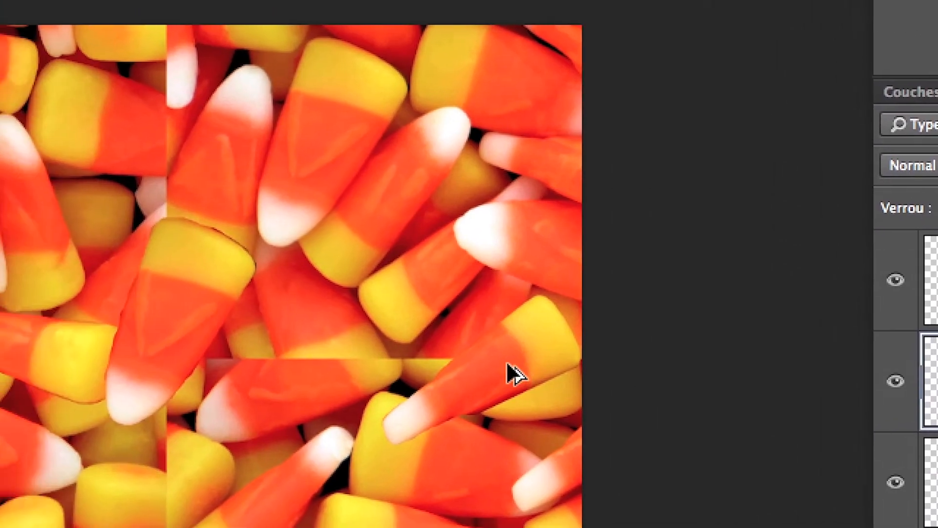
pyautogui.moveTo(440, 361); pyautogui.dragTo(301, 362)
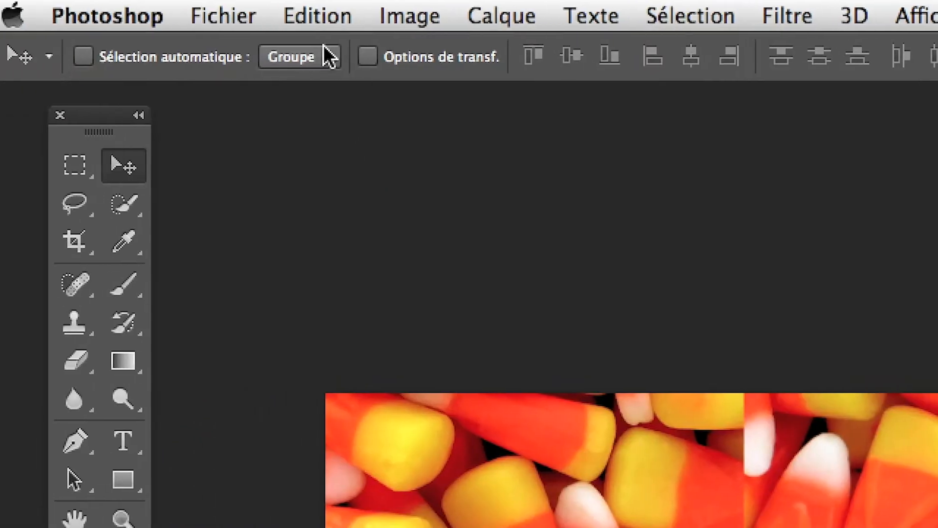
# Step: Start a free transform (Transformation manuelle) on the duplicated candy, returning from Firefox to Photoshop
pyautogui.click(335, 14)
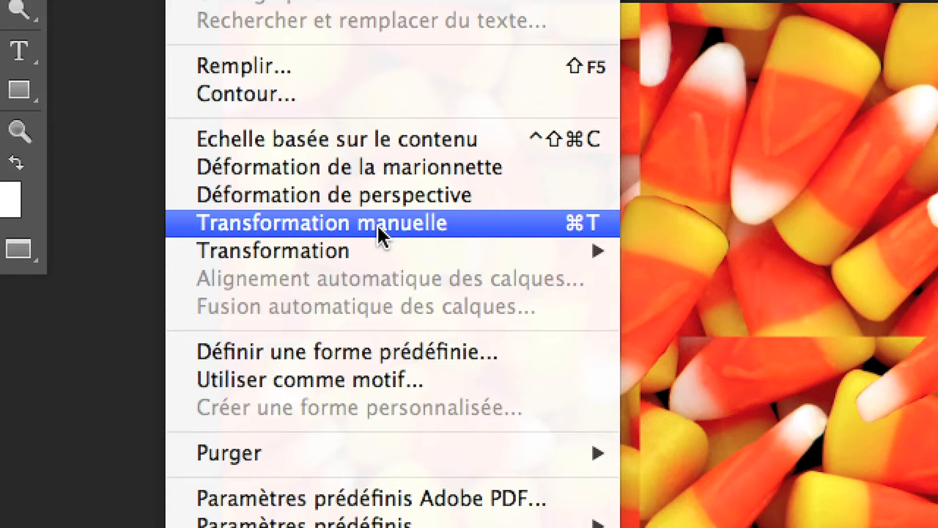
pyautogui.click(378, 225)
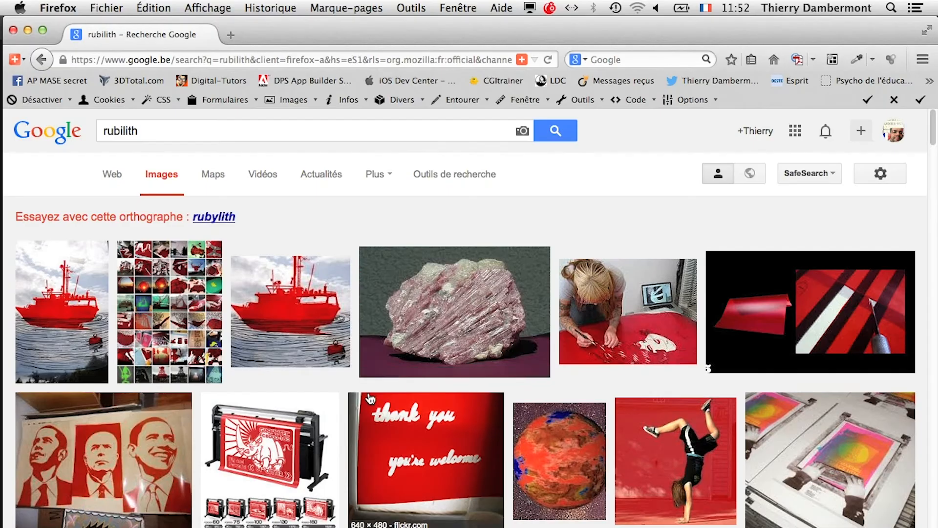
pyautogui.press('super+Tab')
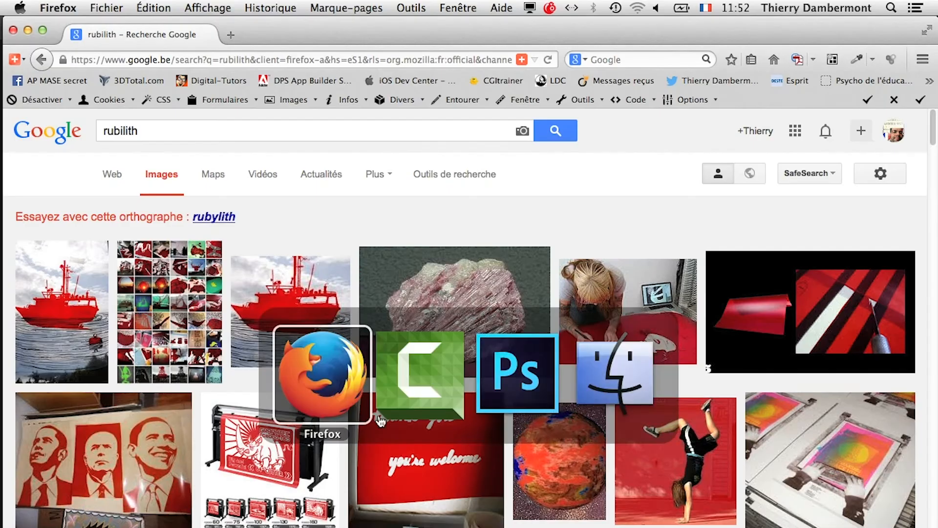
pyautogui.click(490, 379)
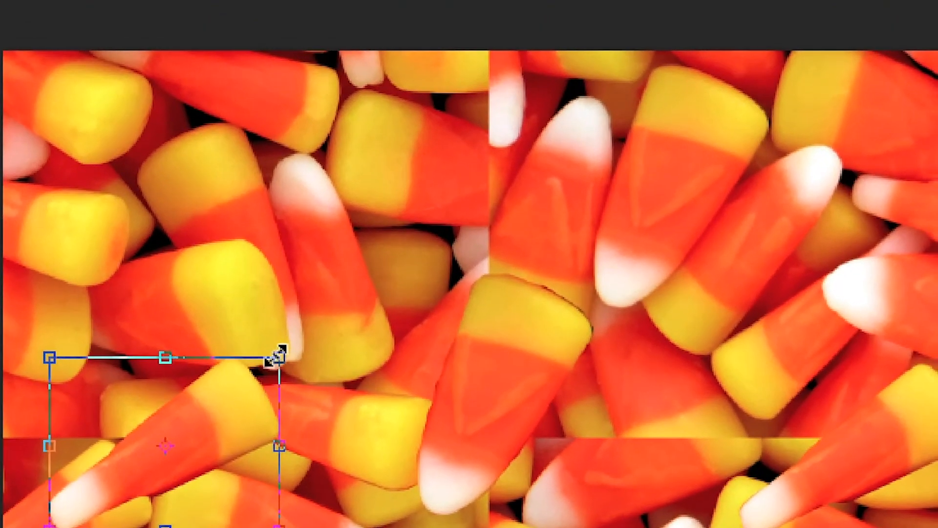
# Step: Try scaling the duplicated candy down and up from its corner, to about 15.4 × 11.6 cm at its largest
pyautogui.moveTo(277, 357); pyautogui.dragTo(210, 416)
pyautogui.moveTo(254, 375); pyautogui.dragTo(191, 412)
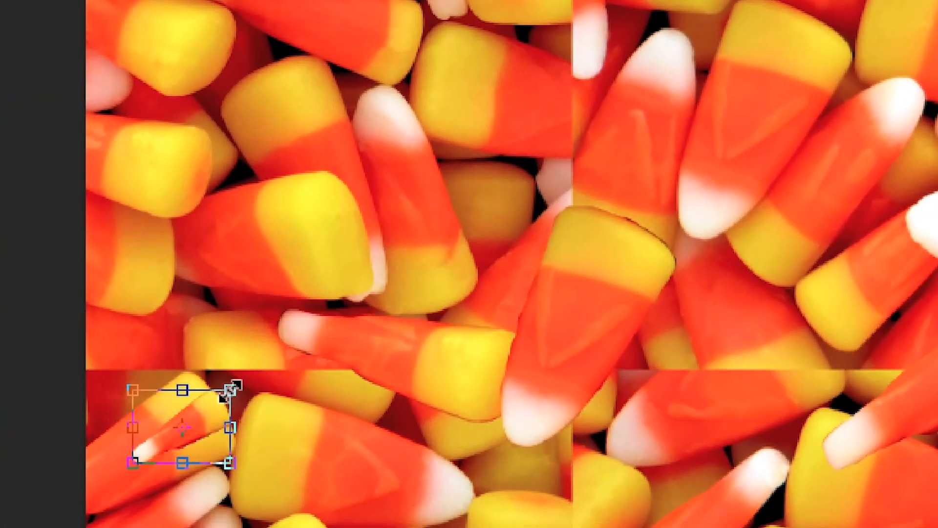
pyautogui.moveTo(231, 389); pyautogui.dragTo(320, 324)
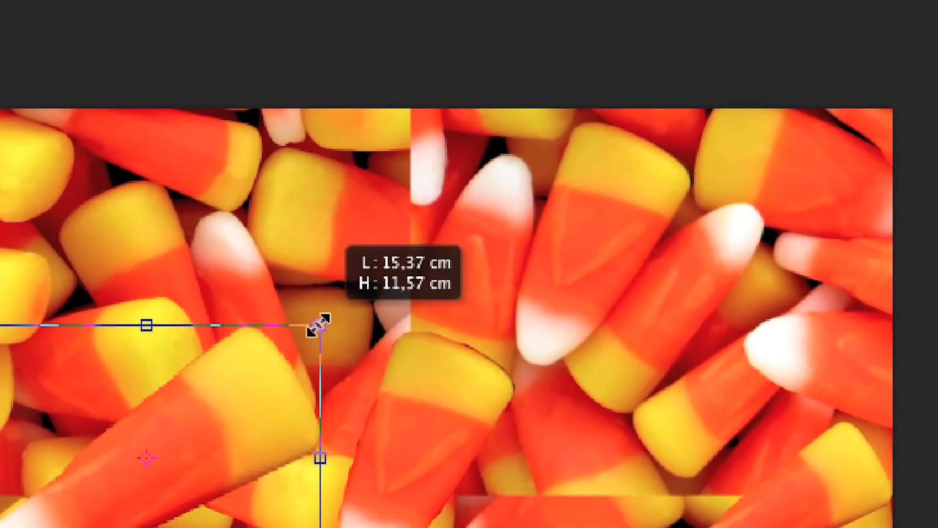
pyautogui.moveTo(320, 323); pyautogui.dragTo(320, 323)
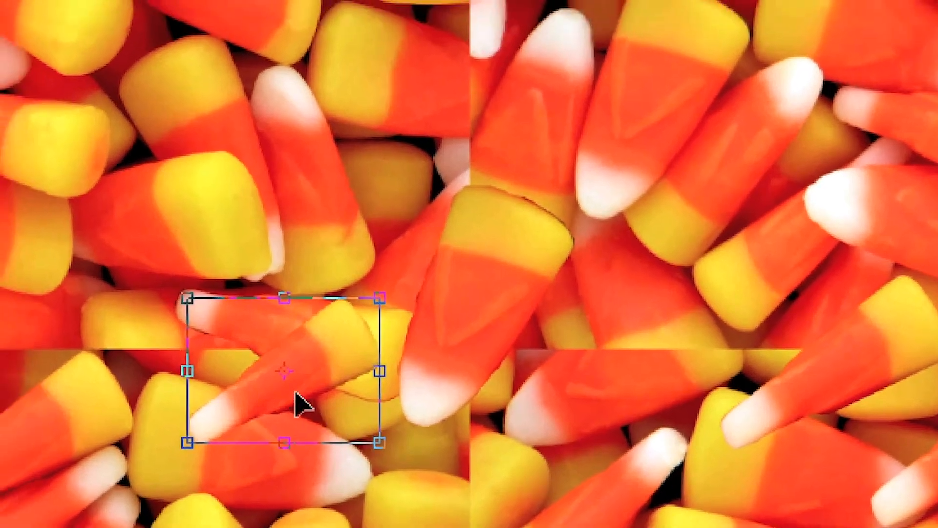
# Step: Resize the duplicated candy from its opposite corners and position it over the left part of the horizontal seam
pyautogui.moveTo(299, 402); pyautogui.dragTo(250, 391)
pyautogui.moveTo(358, 434); pyautogui.dragTo(412, 492)
pyautogui.moveTo(302, 415); pyautogui.dragTo(300, 414)
pyautogui.moveTo(175, 344); pyautogui.dragTo(107, 305)
pyautogui.moveTo(238, 390)
pyautogui.mouseDown()
pyautogui.moveTo(338, 389)
pyautogui.moveTo(253, 384)
pyautogui.mouseUp()
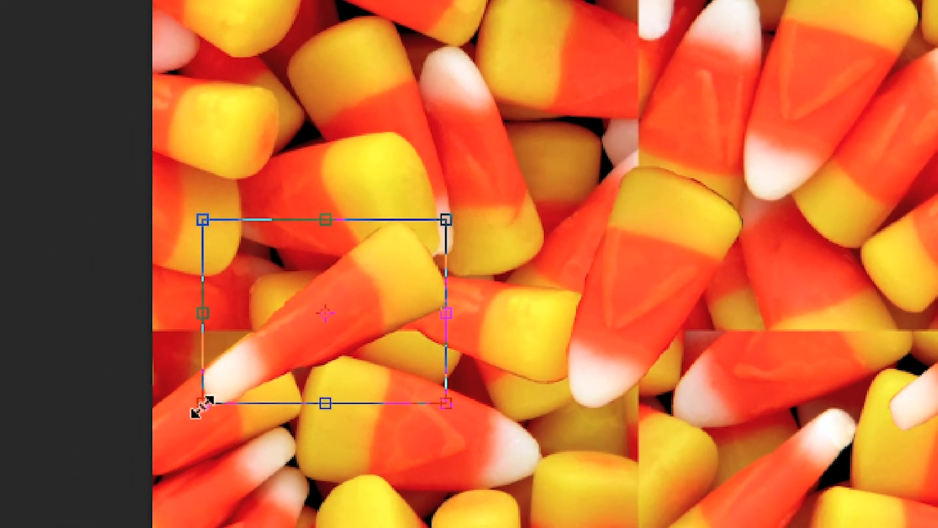
pyautogui.moveTo(202, 405); pyautogui.dragTo(176, 408)
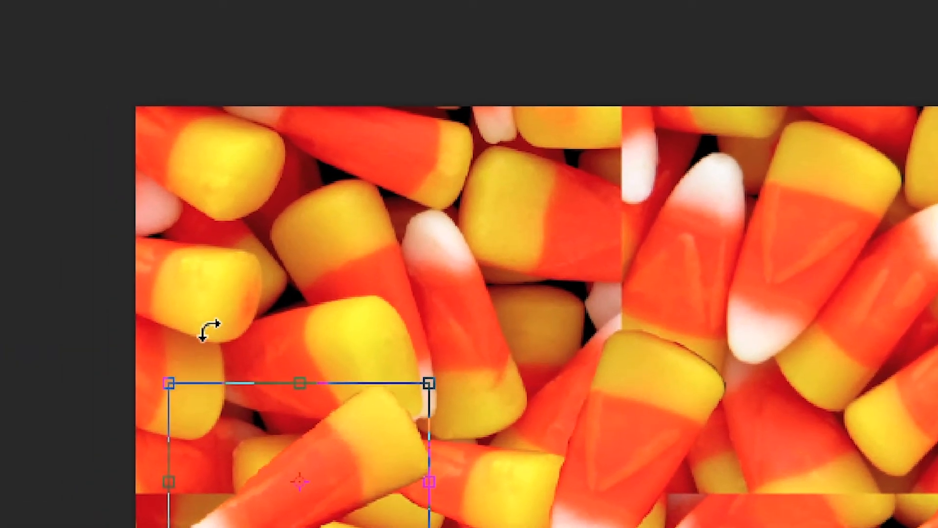
# Step: Rotate the duplicated candy until its white tip points right and slightly upward, and shift it to cover the left part of the horizontal seam
pyautogui.moveTo(211, 330); pyautogui.dragTo(313, 343)
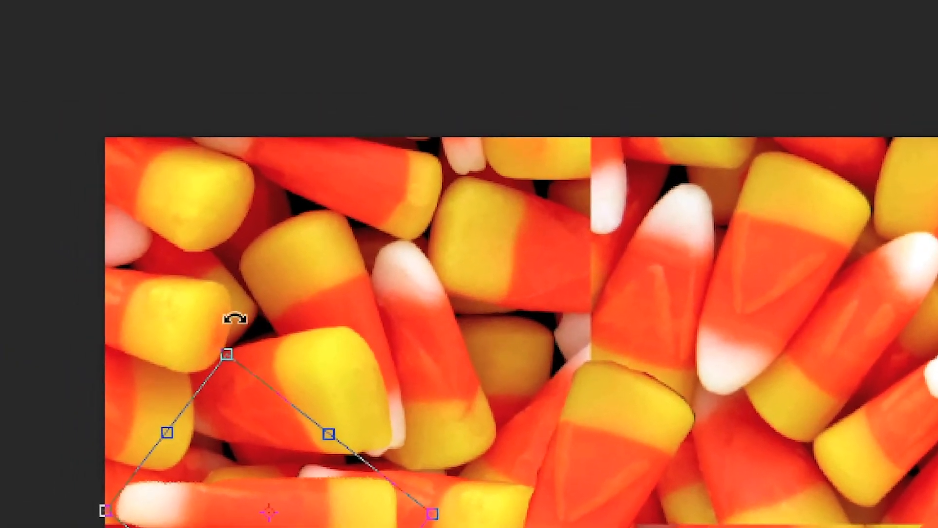
pyautogui.moveTo(235, 319); pyautogui.dragTo(274, 432)
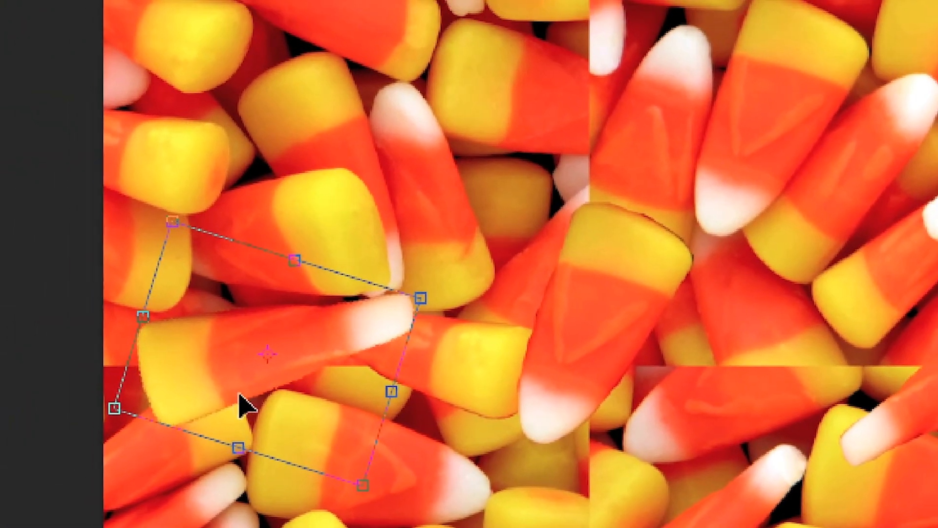
pyautogui.moveTo(152, 360); pyautogui.dragTo(193, 369)
pyautogui.moveTo(259, 408); pyautogui.dragTo(262, 404)
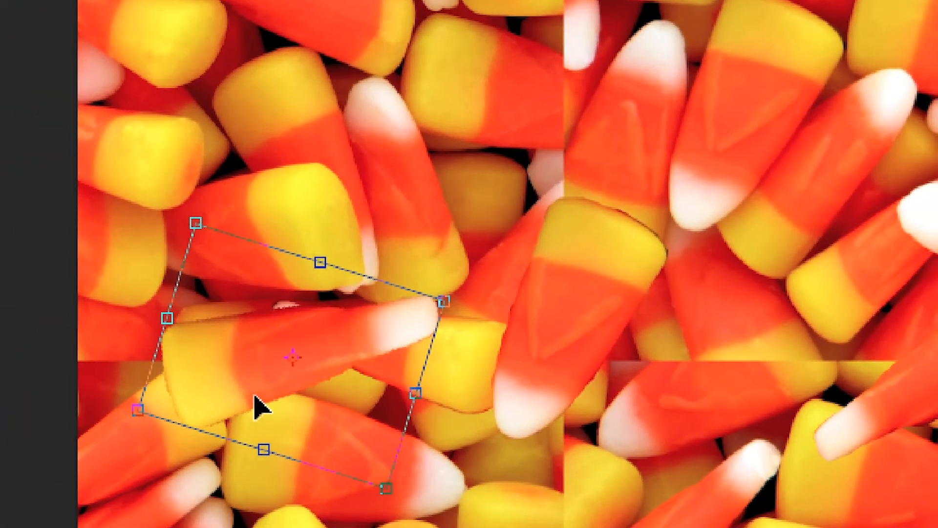
# Step: Rotate and position the Calque 2 candy copy at the image's left edge, covering the horizontal seam, and apply the transformation
pyautogui.moveTo(199, 386); pyautogui.dragTo(232, 399)
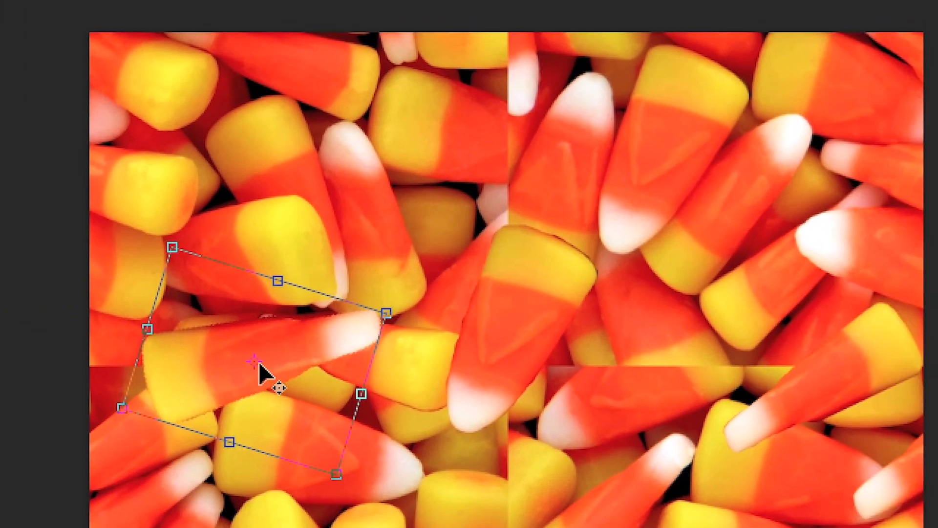
pyautogui.moveTo(259, 364); pyautogui.dragTo(154, 392)
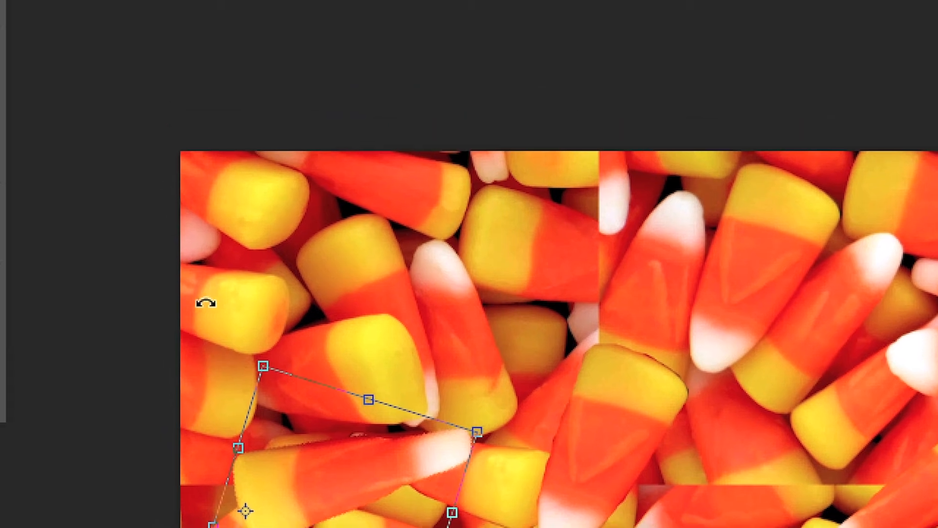
pyautogui.moveTo(195, 245); pyautogui.dragTo(398, 346)
pyautogui.moveTo(277, 338); pyautogui.dragTo(46, 366)
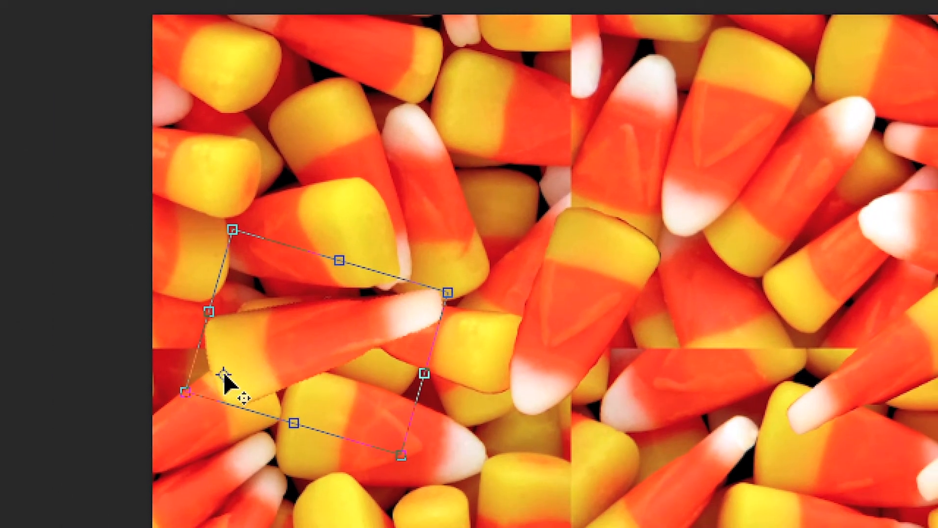
pyautogui.moveTo(224, 381); pyautogui.dragTo(253, 386)
pyautogui.moveTo(266, 409); pyautogui.dragTo(288, 384)
pyautogui.moveTo(230, 397); pyautogui.dragTo(234, 390)
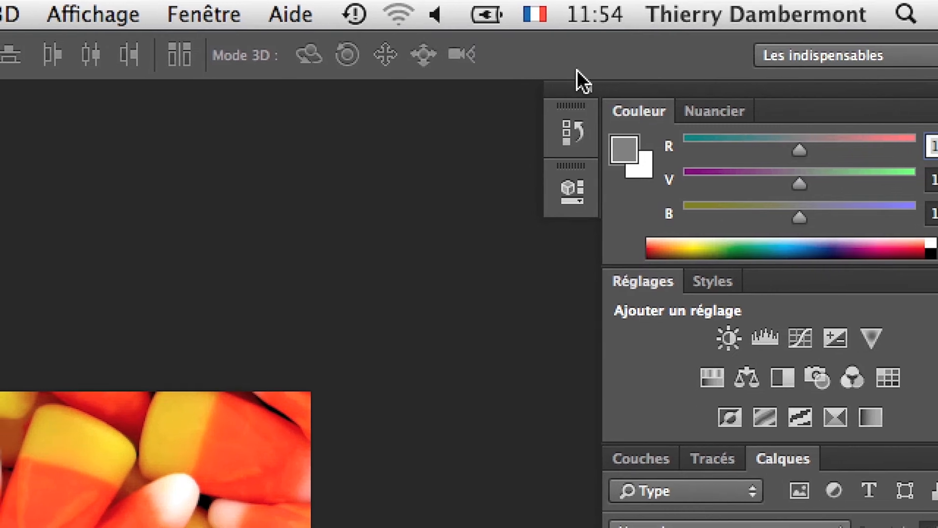
pyautogui.press('super+t')
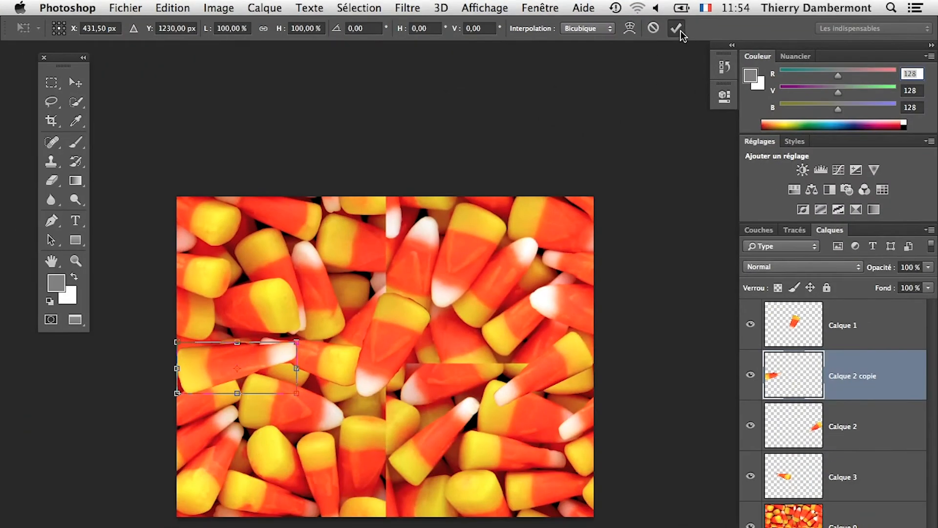
pyautogui.click(677, 28)
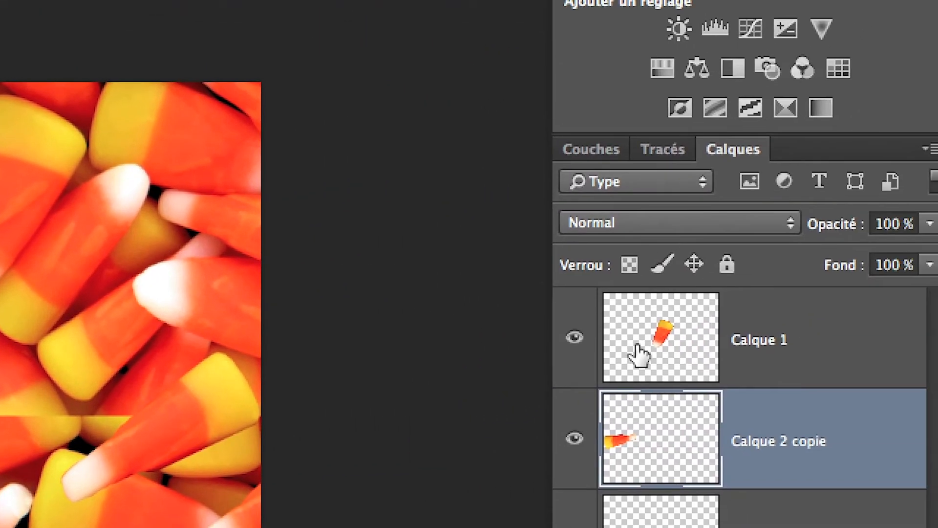
# Step: Duplicate the Calque 1 candy, rotate it white tip up, and place the copy over the horizontal seam in the image's right half
pyautogui.click(843, 308)
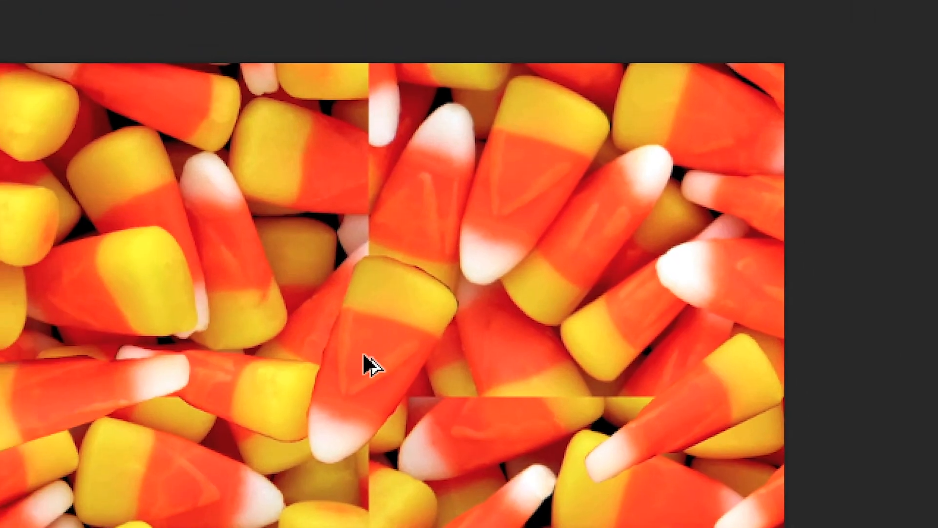
pyautogui.moveTo(364, 357); pyautogui.dragTo(421, 368)
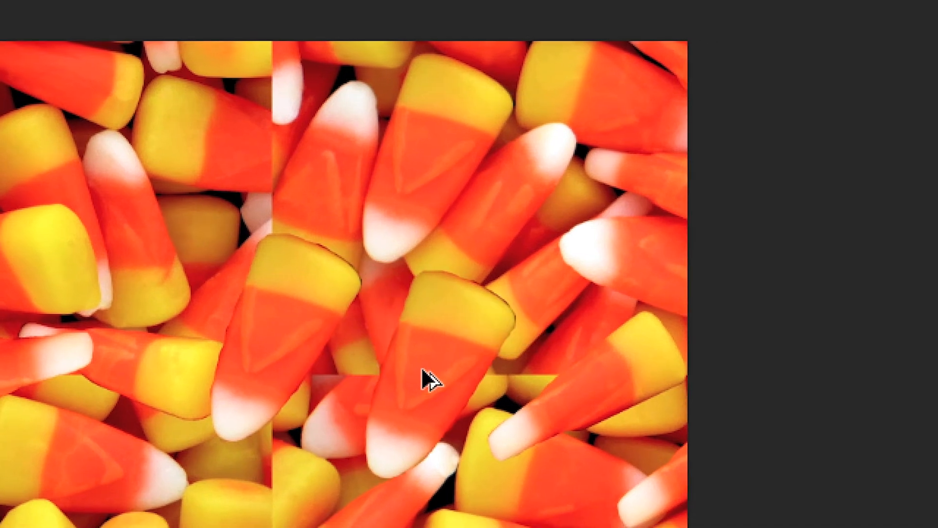
pyautogui.hotkey('ctrl', 't')
pyautogui.moveTo(493, 222); pyautogui.dragTo(189, 396)
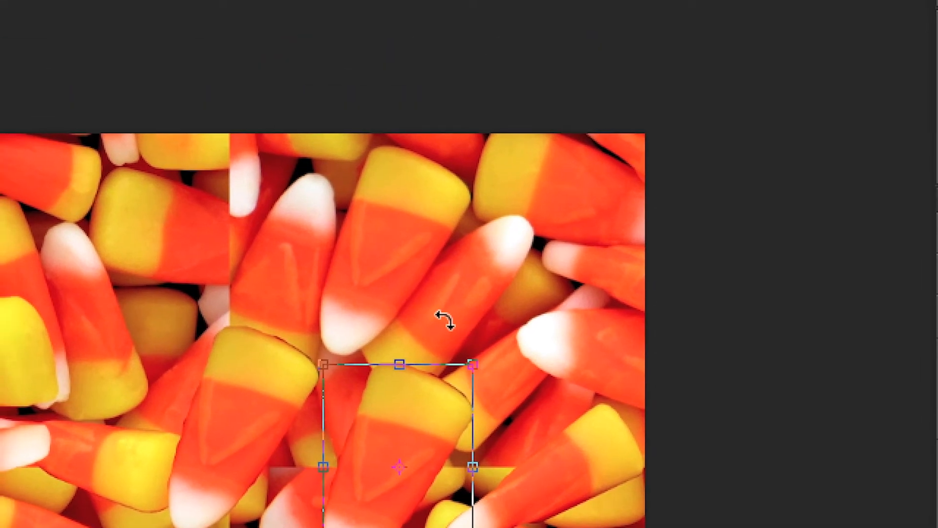
pyautogui.moveTo(341, 380); pyautogui.dragTo(405, 441)
pyautogui.moveTo(570, 444); pyautogui.dragTo(452, 527)
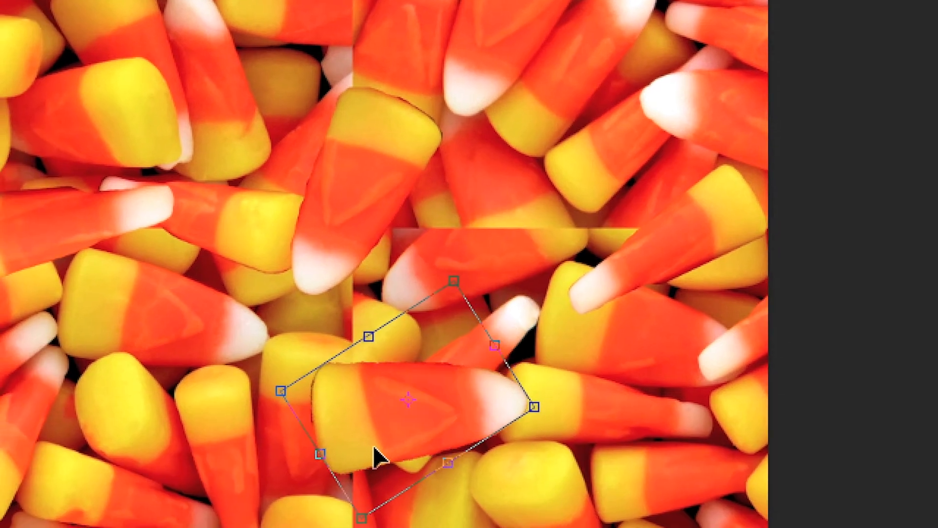
pyautogui.moveTo(398, 465); pyautogui.dragTo(454, 392)
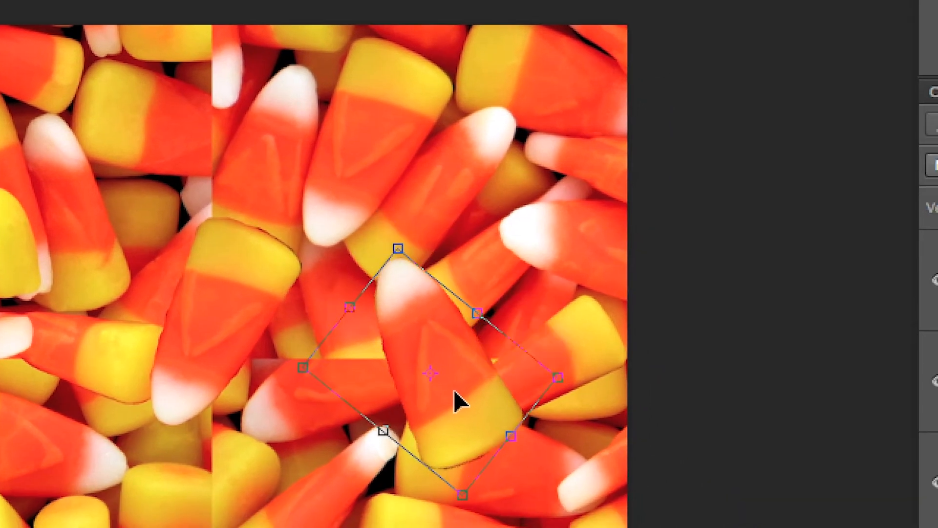
pyautogui.press('Return')
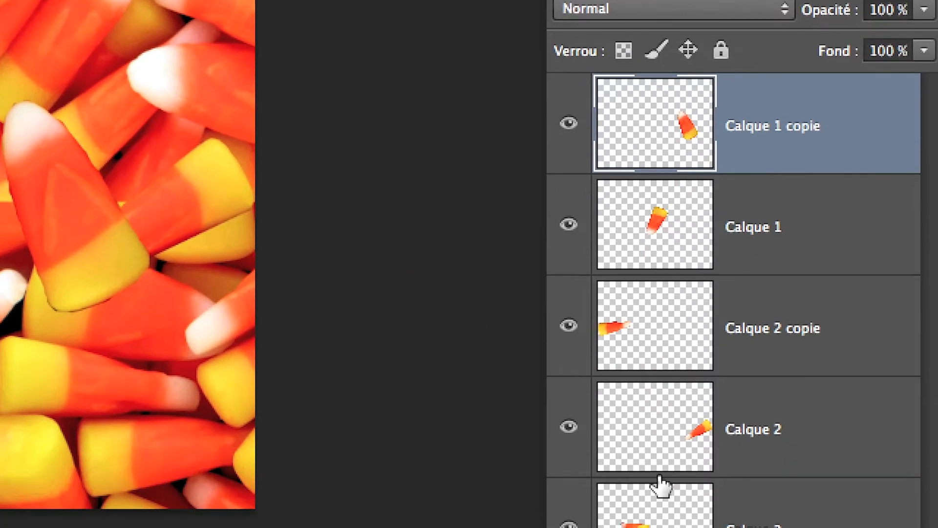
# Step: Duplicate the Calque 3 candy and rotate the copy over the horizontal seam between the two large candies
pyautogui.click(660, 494)
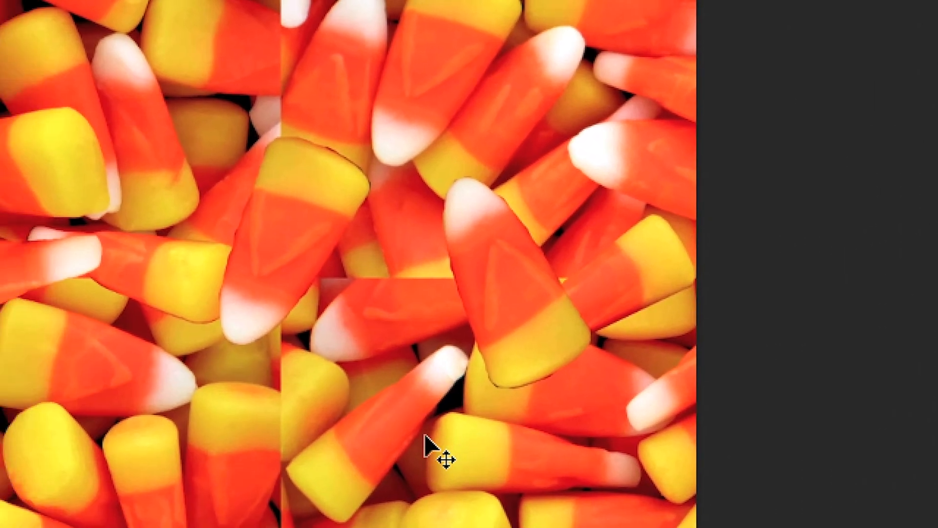
pyautogui.moveTo(425, 435); pyautogui.dragTo(411, 380)
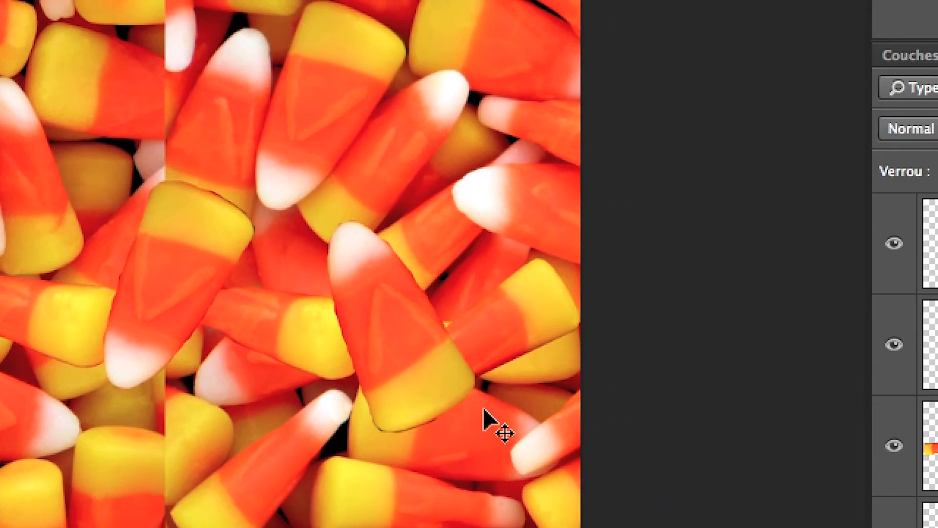
pyautogui.hotkey('ctrl', 't')
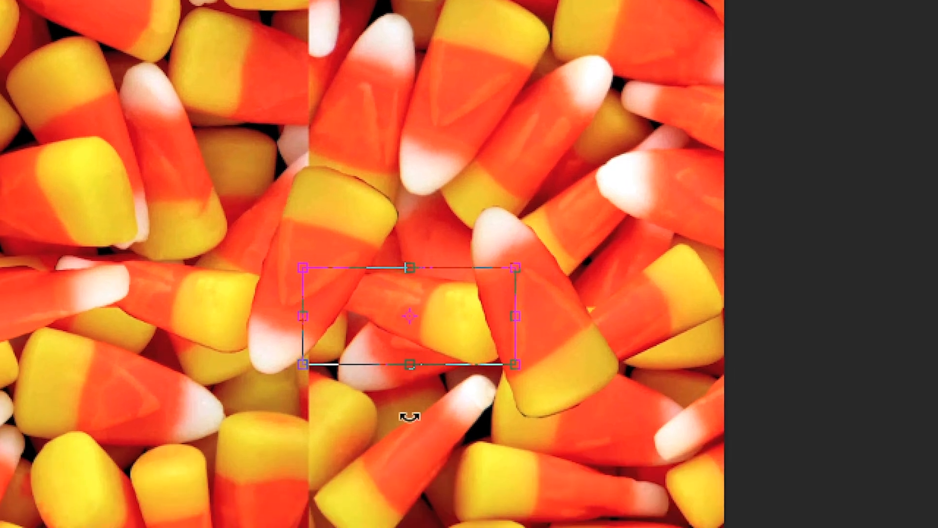
pyautogui.moveTo(258, 434); pyautogui.dragTo(301, 423)
pyautogui.moveTo(425, 411); pyautogui.dragTo(399, 396)
pyautogui.press('Return')
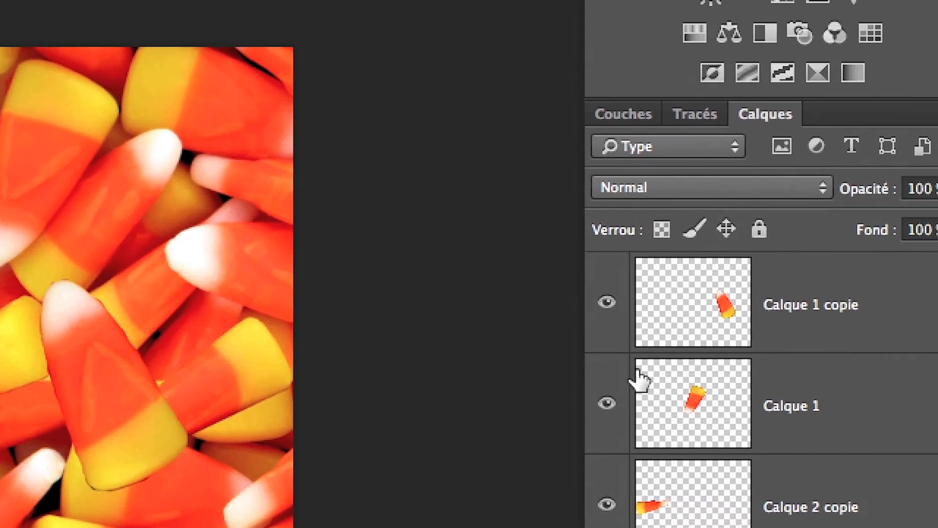
pyautogui.click(826, 264)
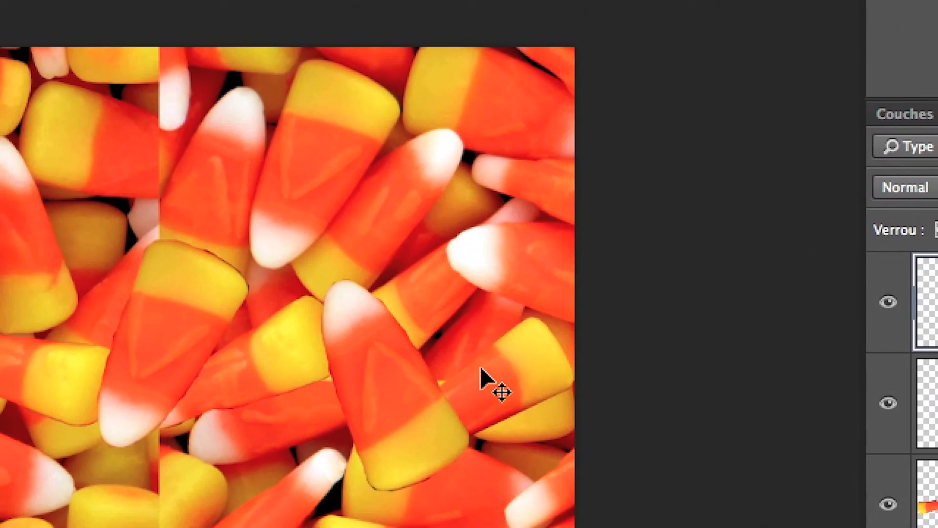
pyautogui.moveTo(303, 374); pyautogui.dragTo(199, 308)
pyautogui.moveTo(423, 345); pyautogui.dragTo(348, 183)
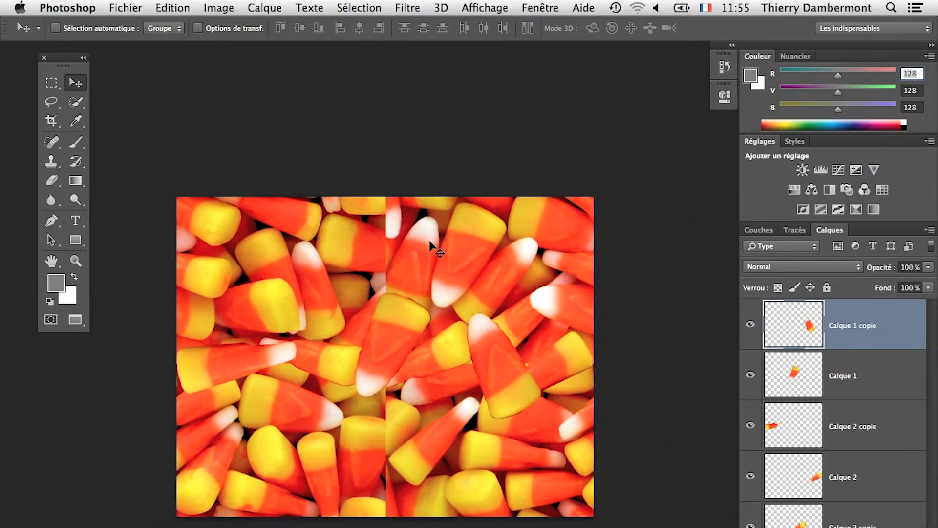
# Step: Duplicate the Calque 2 candy, rotate the copy about -43°, and place it over the upper part of the vertical seam
pyautogui.click(821, 483)
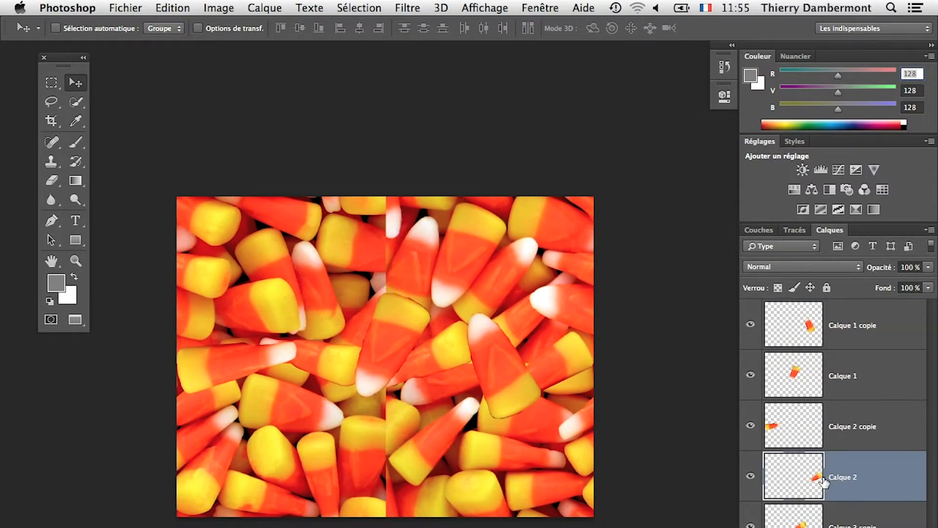
pyautogui.moveTo(531, 431); pyautogui.dragTo(367, 283)
pyautogui.hotkey('ctrl', 't')
pyautogui.moveTo(391, 354); pyautogui.dragTo(484, 217)
pyautogui.moveTo(377, 294); pyautogui.dragTo(380, 274)
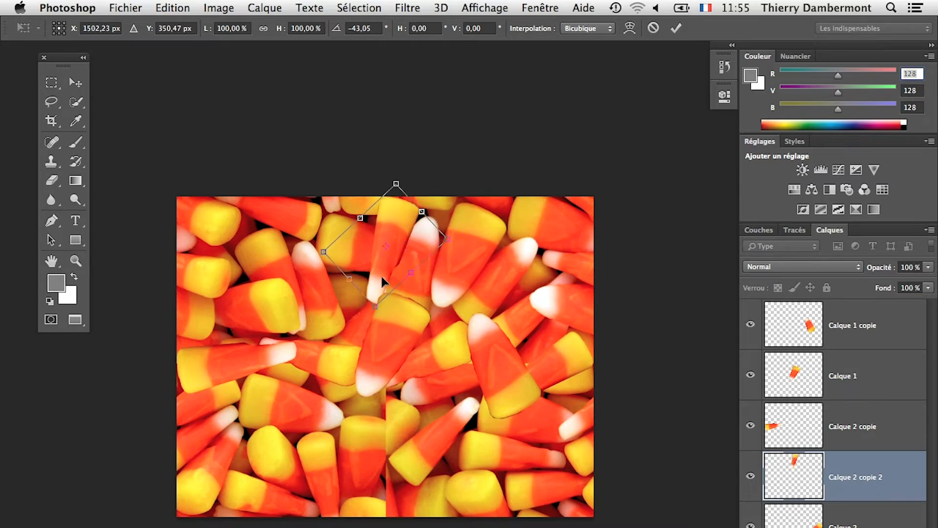
pyautogui.press('Return')
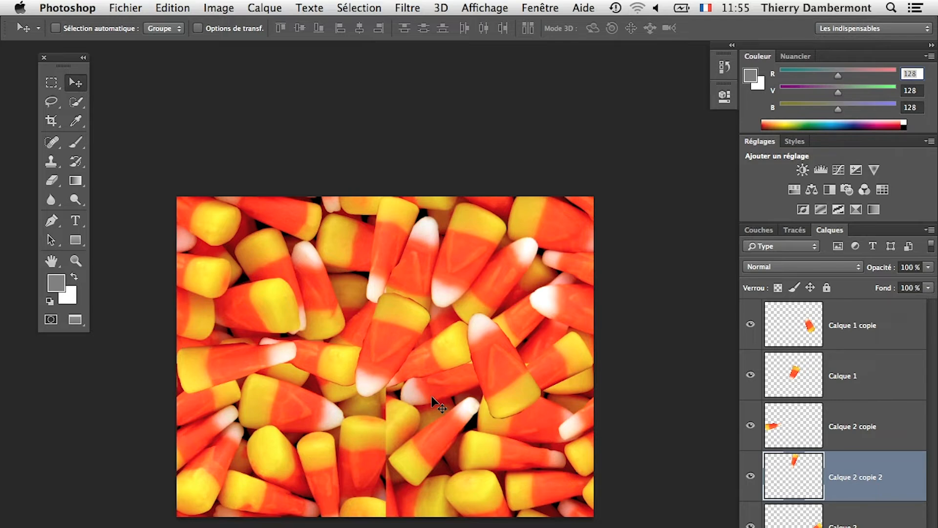
# Step: Duplicate a narrow candy, rotate the copy upright, and place it over the vertical seam below the central candy
pyautogui.scroll(4, 401, 411)
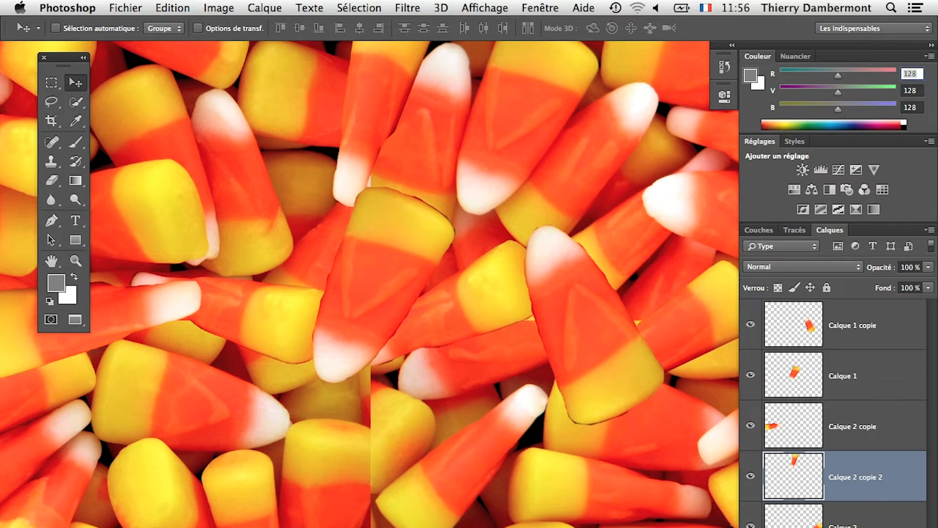
pyautogui.moveTo(513, 501); pyautogui.dragTo(379, 511)
pyautogui.hotkey('ctrl', 't')
pyautogui.moveTo(418, 486); pyautogui.dragTo(249, 466)
pyautogui.moveTo(356, 372); pyautogui.dragTo(406, 504)
pyautogui.press('Return')
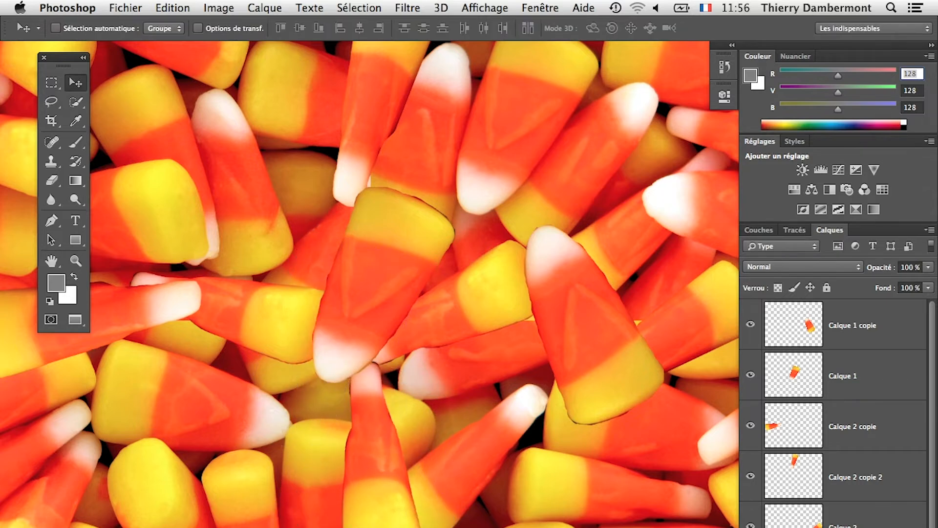
# Step: Shift the upright candy copy further down along the lower vertical seam
pyautogui.scroll(3, 559, 509)
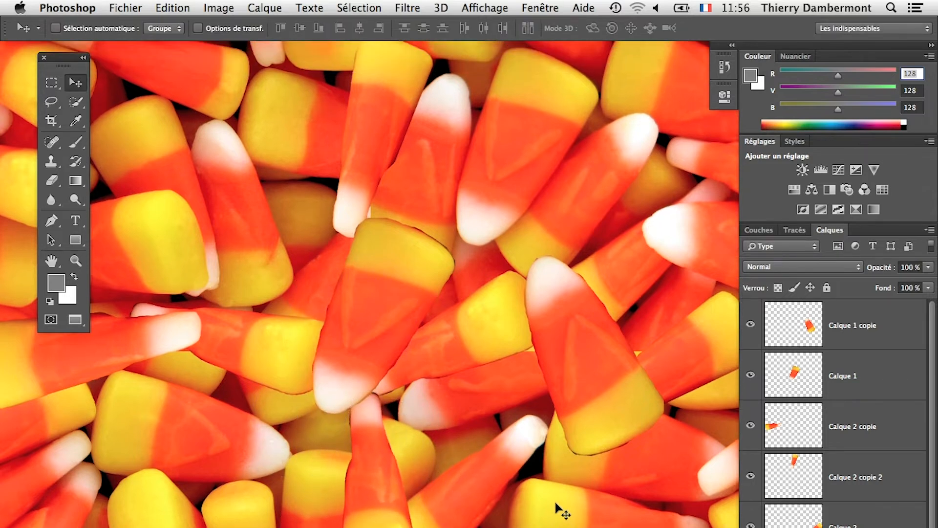
pyautogui.moveTo(372, 481); pyautogui.dragTo(365, 527)
pyautogui.press('Up')
pyautogui.press('Up')
pyautogui.press('Up')
pyautogui.press('Up')
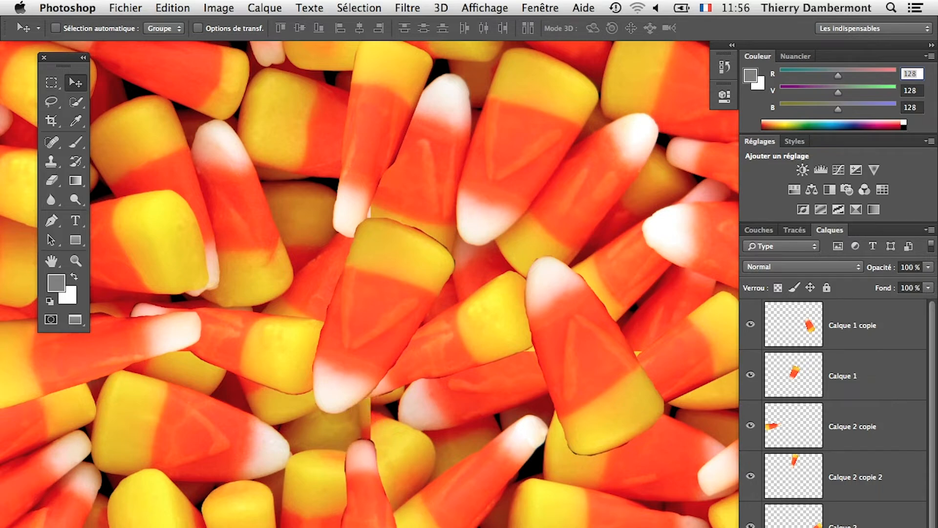
# Step: Duplicate the Calque 2 candy above Calque 2 copie and place it diagonally over the vertical seam below the central candy
pyautogui.click(820, 522)
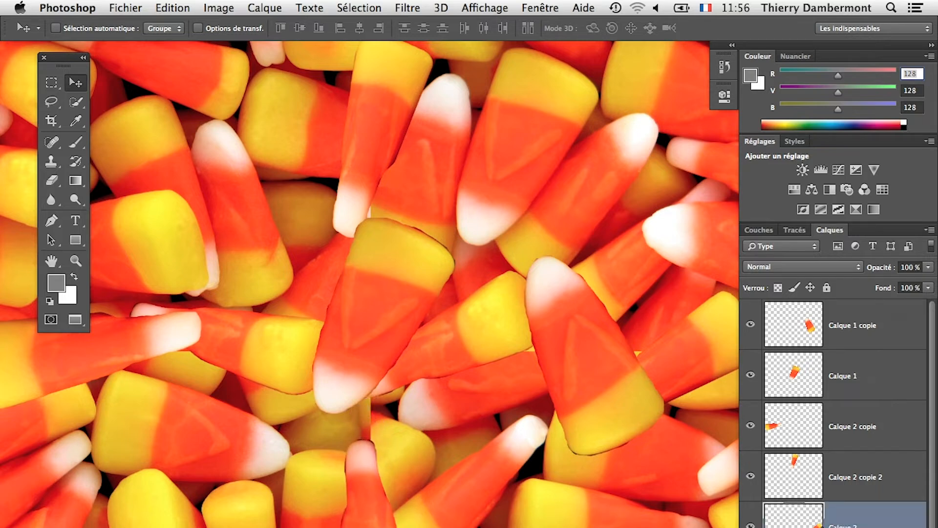
pyautogui.click(816, 443)
pyautogui.moveTo(321, 336); pyautogui.dragTo(576, 381)
pyautogui.press('super+t')
pyautogui.moveTo(484, 441); pyautogui.dragTo(279, 450)
pyautogui.moveTo(374, 488); pyautogui.dragTo(374, 438)
pyautogui.press('Return')
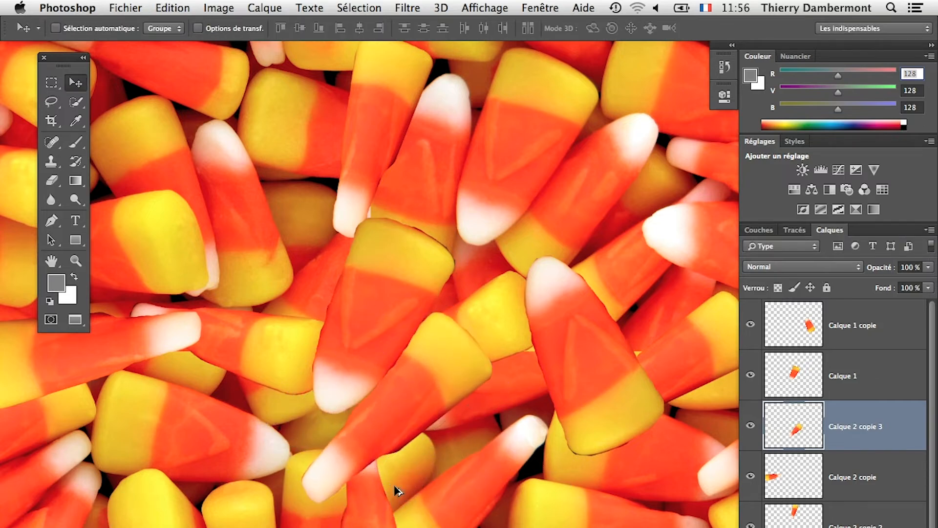
# Step: Save the document as a new Photoshop file, ending its name with 3 and keeping maximum compatibility enabled
pyautogui.scroll(-1, 397, 491)
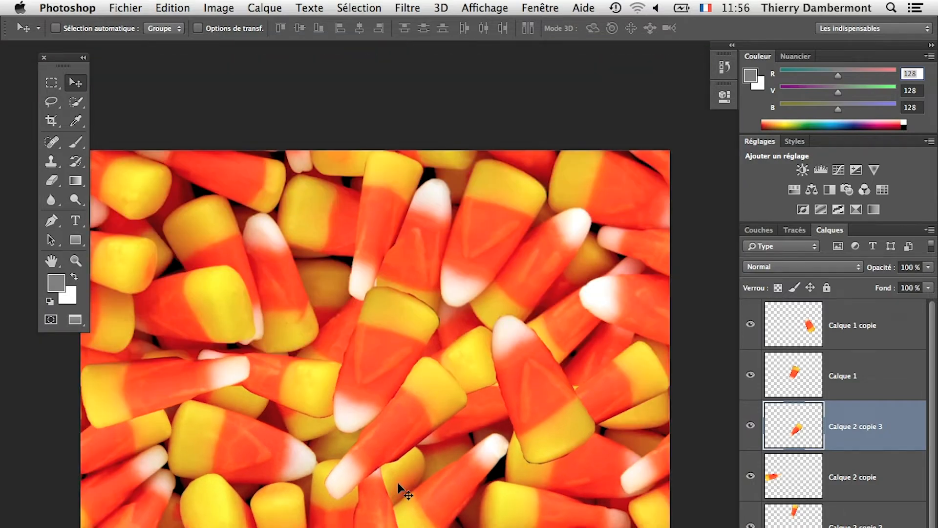
pyautogui.click(126, 8)
pyautogui.click(161, 172)
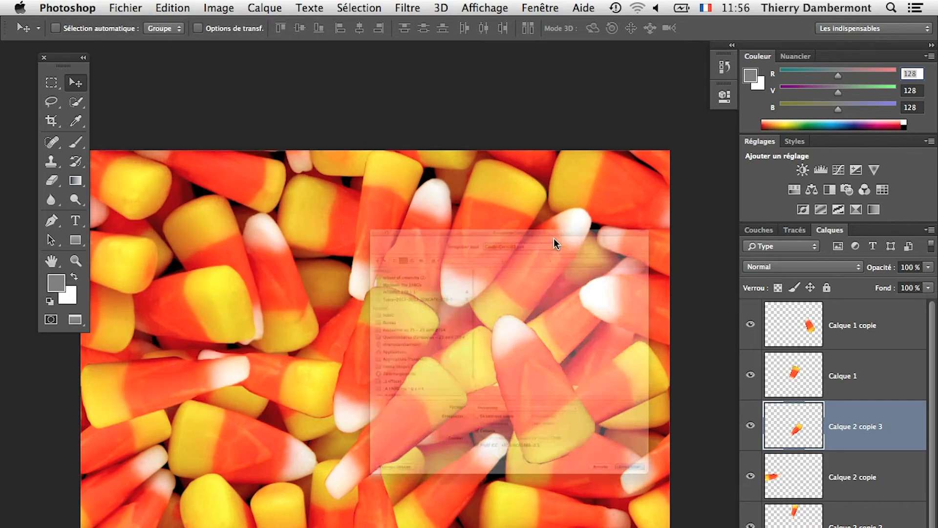
pyautogui.click(525, 100)
pyautogui.press('BackSpace')
pyautogui.write('3')
pyautogui.press('Return')
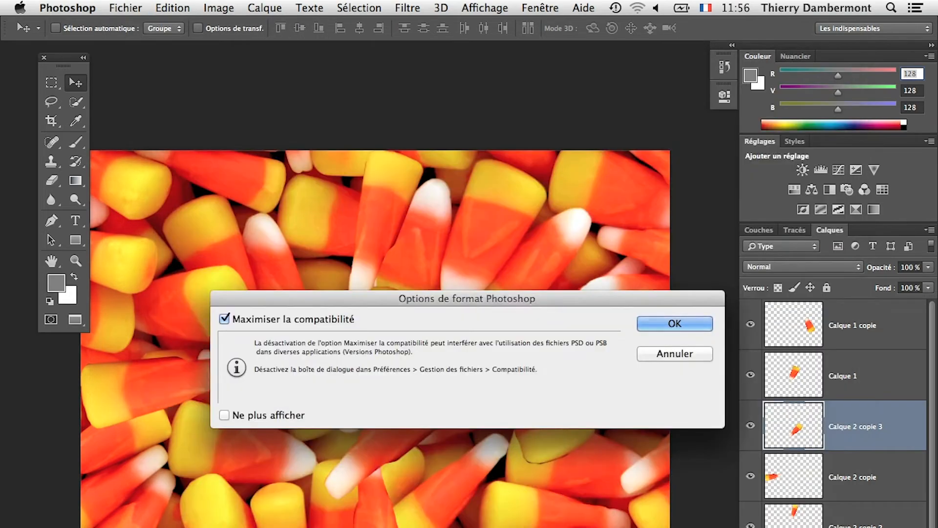
pyautogui.click(682, 324)
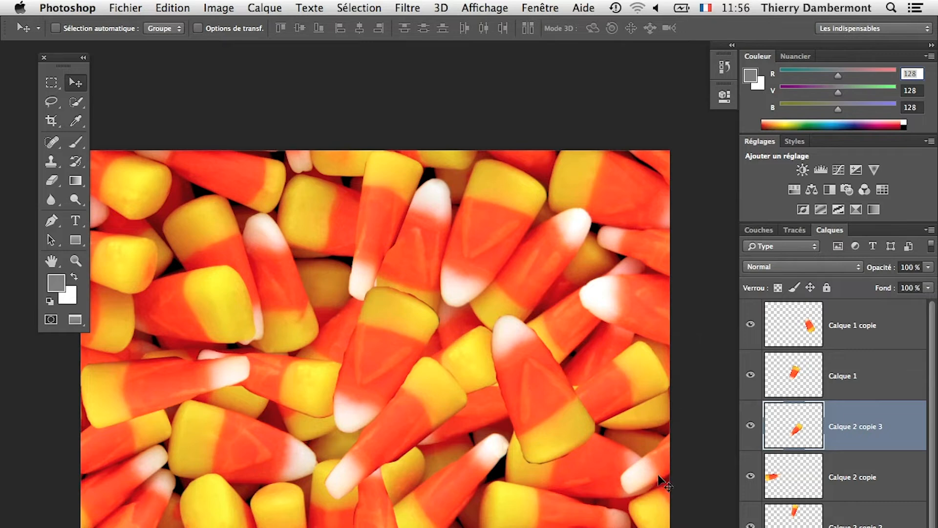
pyautogui.scroll(2, 342, 486)
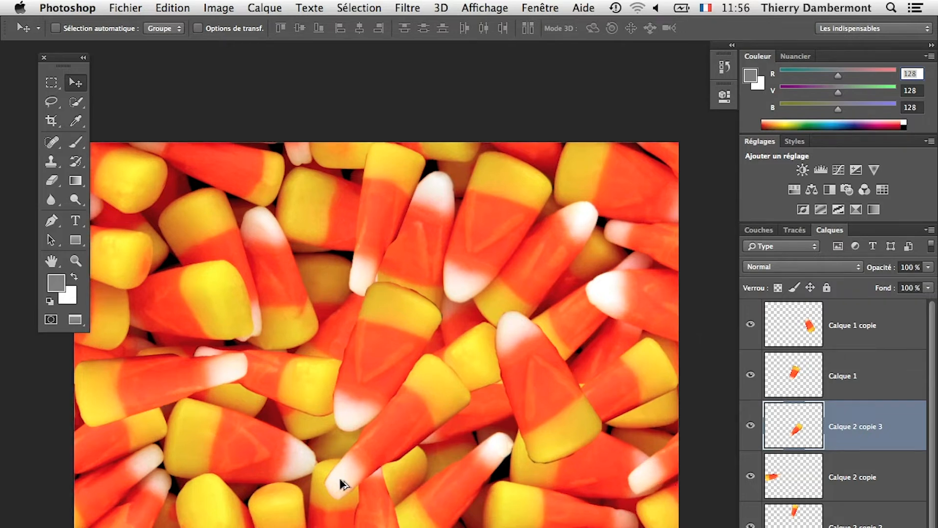
pyautogui.hscroll(-5, 237, 440)
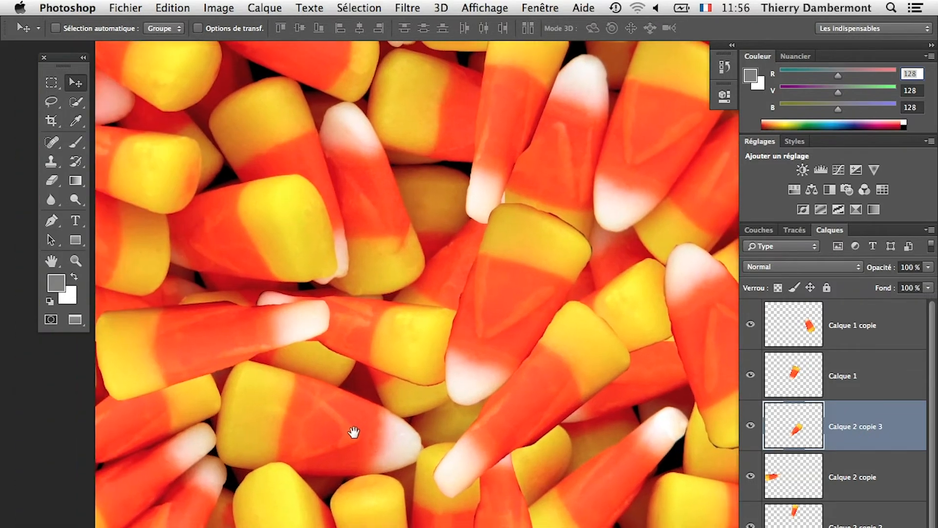
pyautogui.scroll(4, 568, 278)
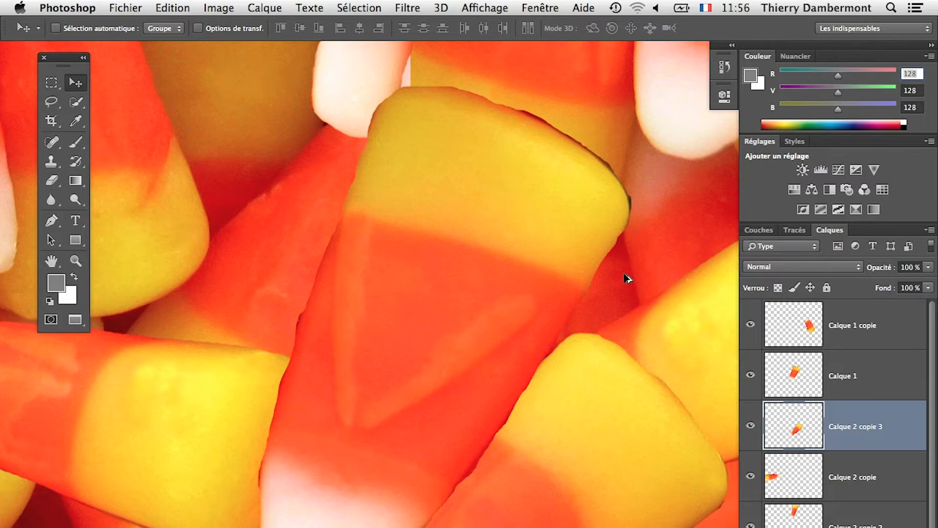
pyautogui.scroll(-5, 561, 441)
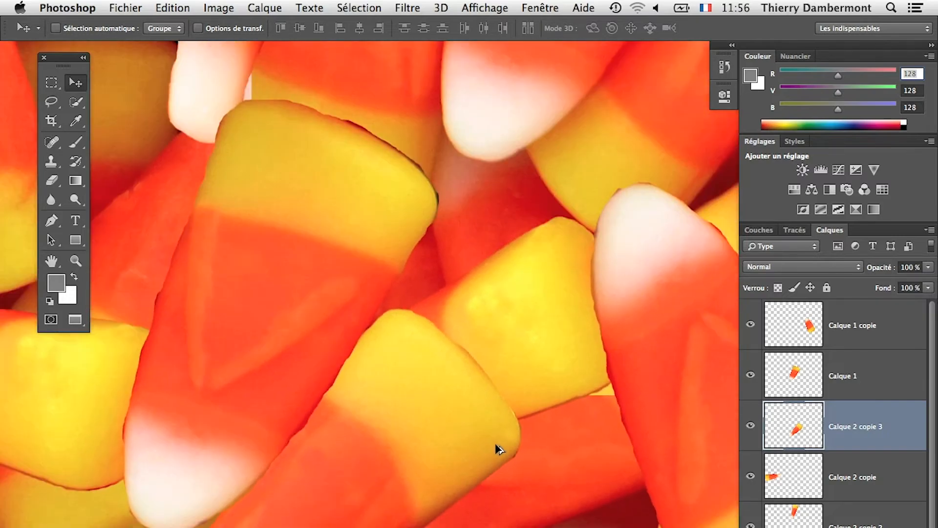
pyautogui.scroll(-6, 492, 449)
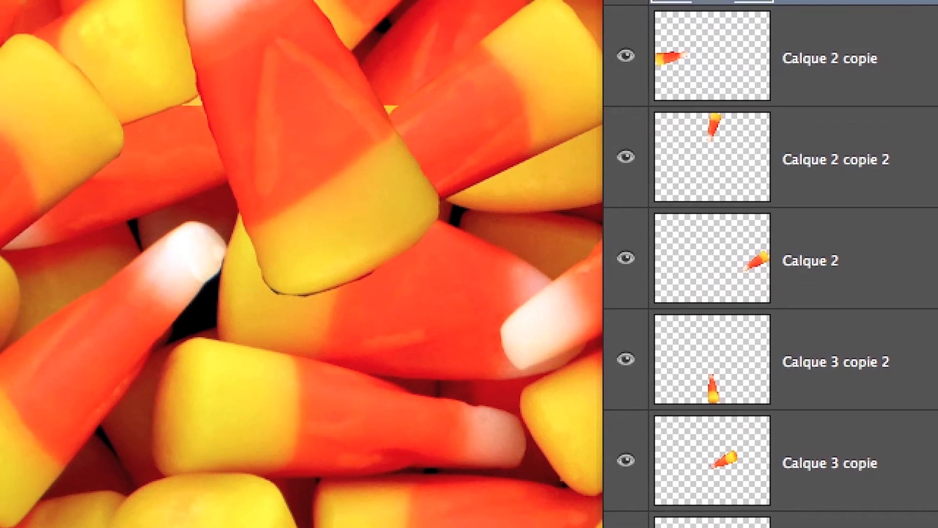
pyautogui.hotkey('ctrl', ',')
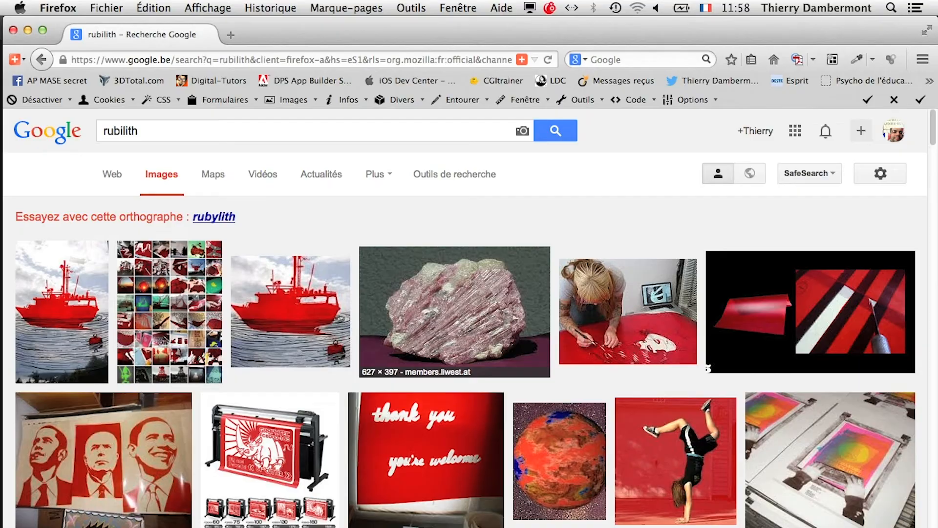
pyautogui.press('super+Tab')
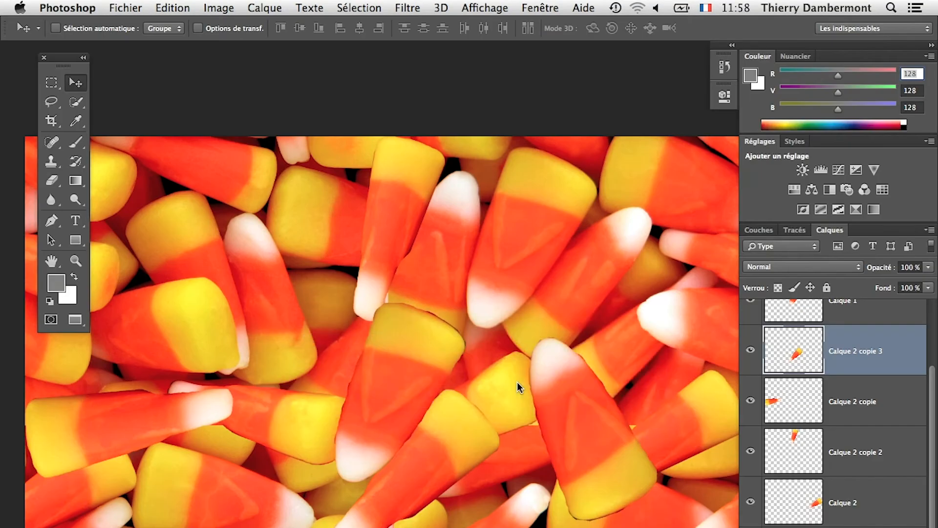
# Step: Switch the proof colours preview on and off several times to compare the whole candy image with its CMYK rendering
pyautogui.press('super+minus')
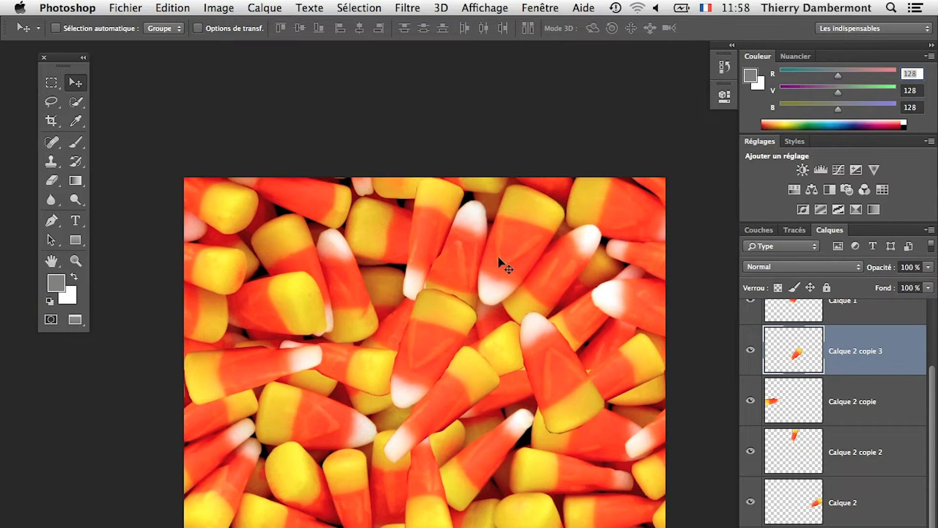
pyautogui.moveTo(489, 255); pyautogui.dragTo(445, 220)
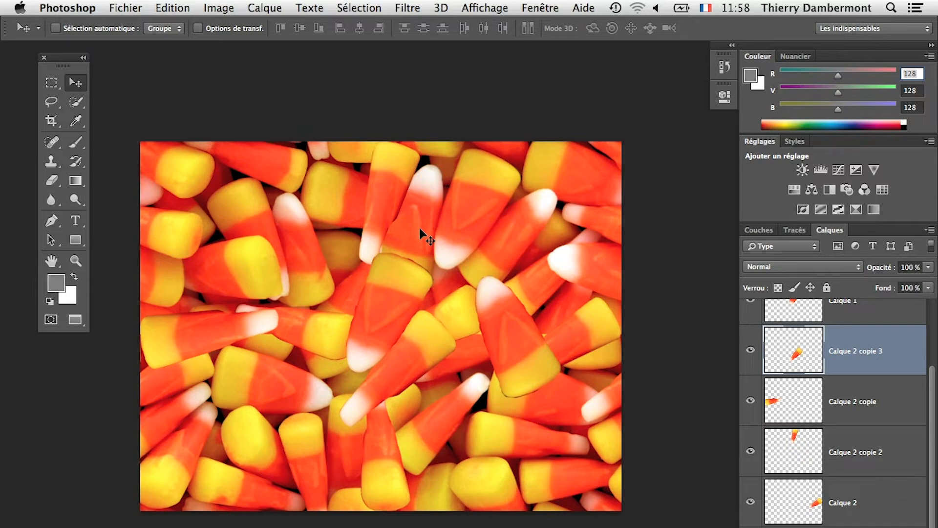
pyautogui.click(485, 8)
pyautogui.moveTo(497, 24)
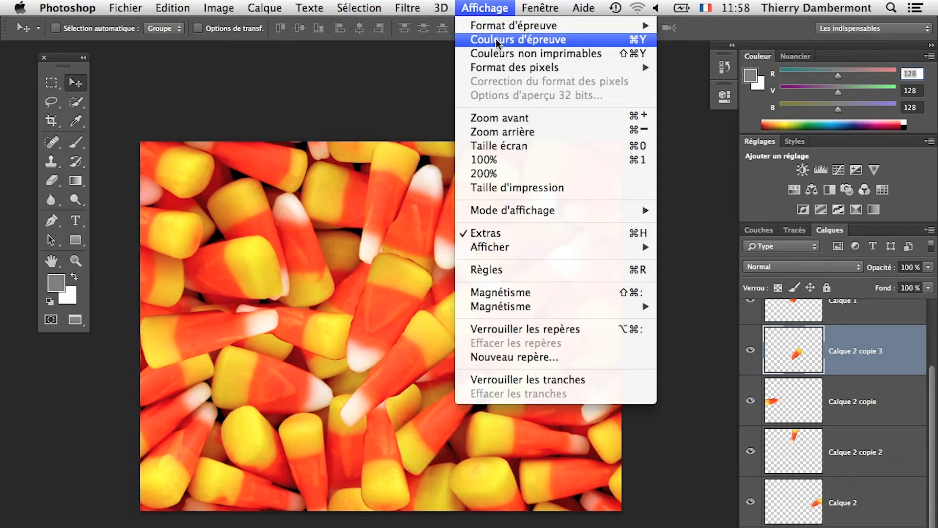
pyautogui.click(498, 39)
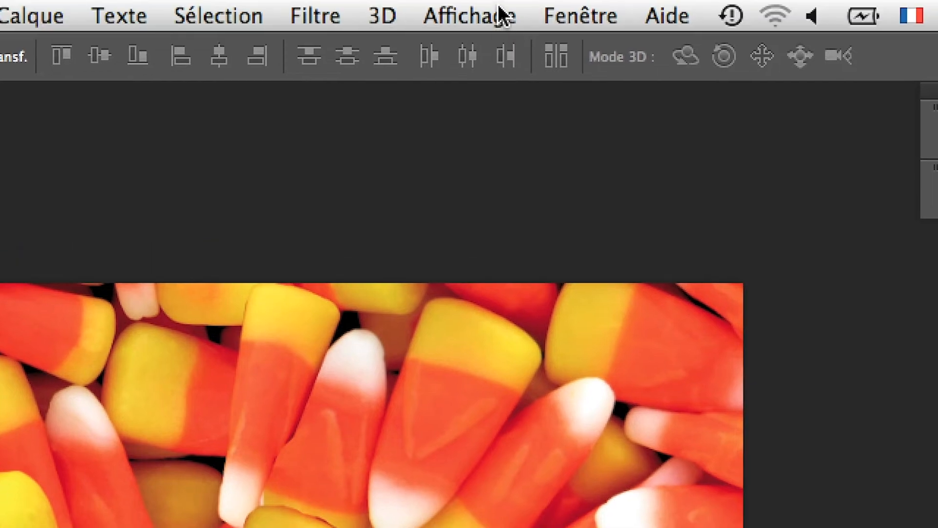
pyautogui.click(499, 8)
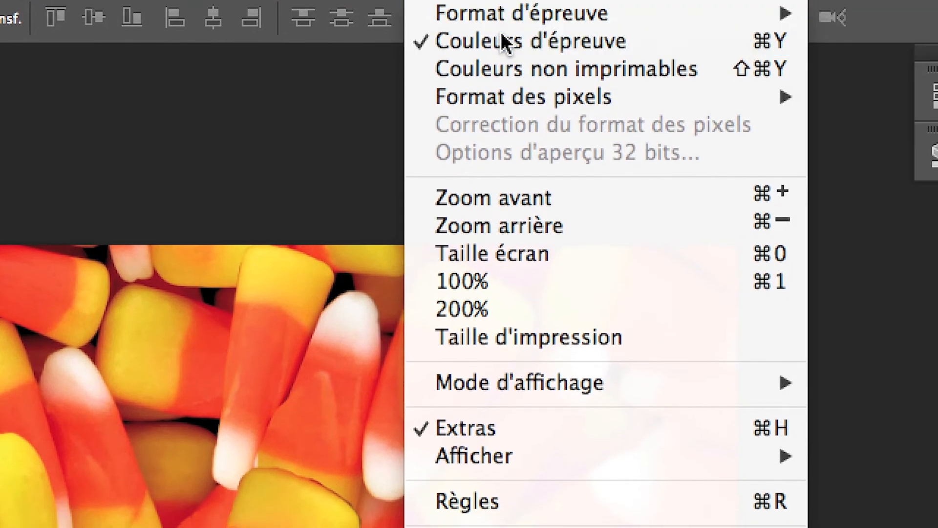
pyautogui.click(500, 31)
pyautogui.click(503, 19)
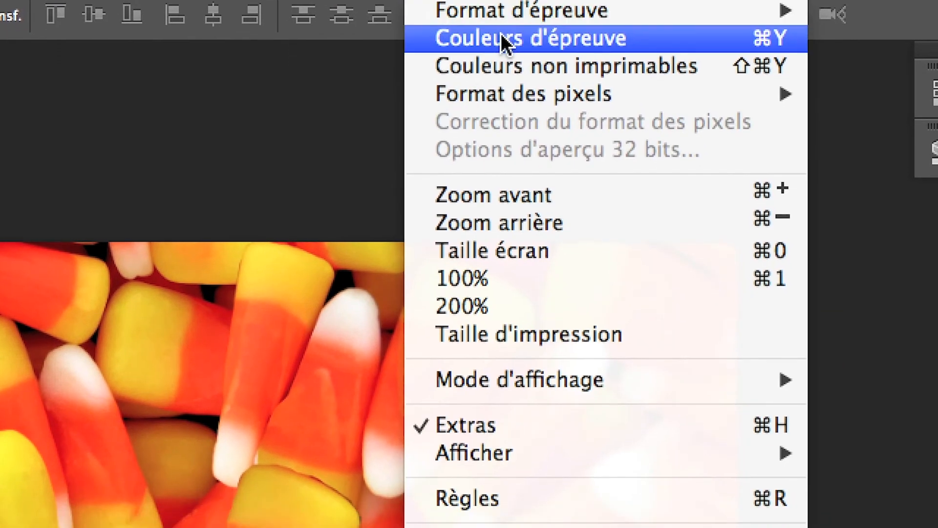
pyautogui.click(500, 34)
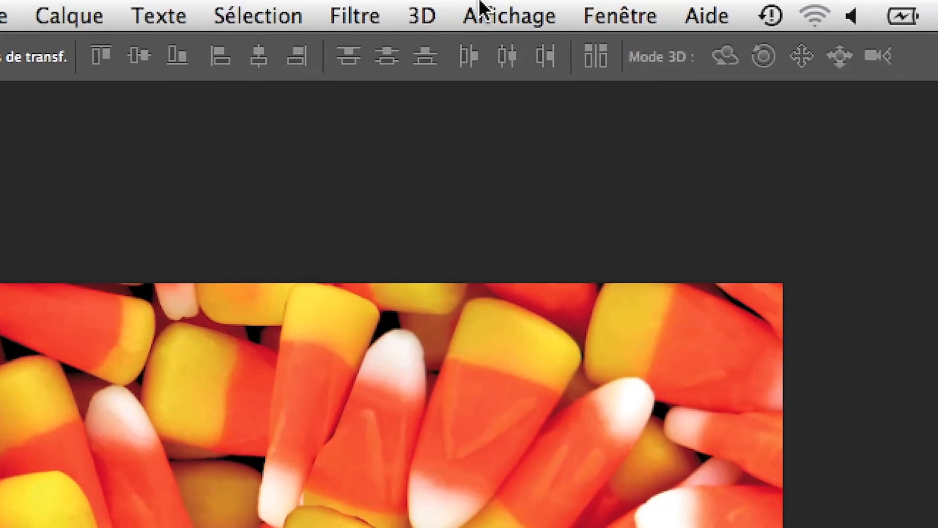
pyautogui.click(481, 7)
pyautogui.click(491, 76)
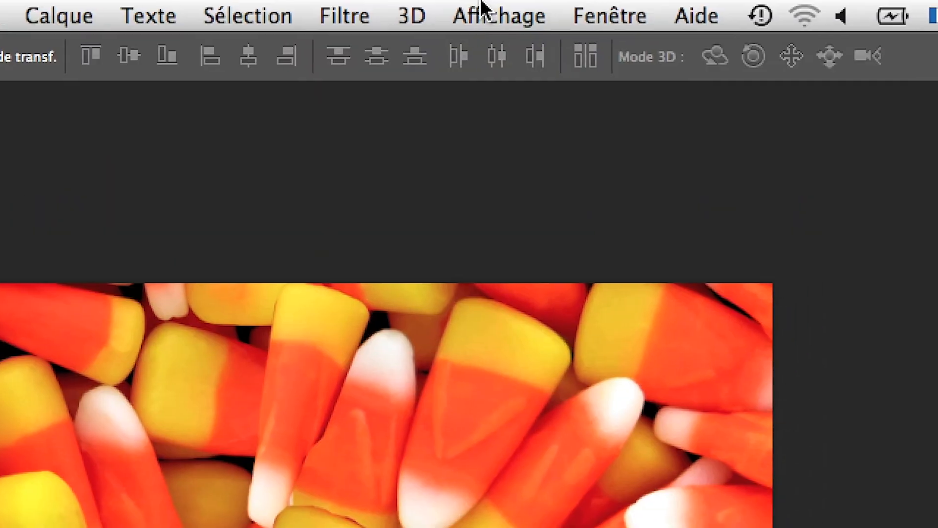
pyautogui.click(484, 7)
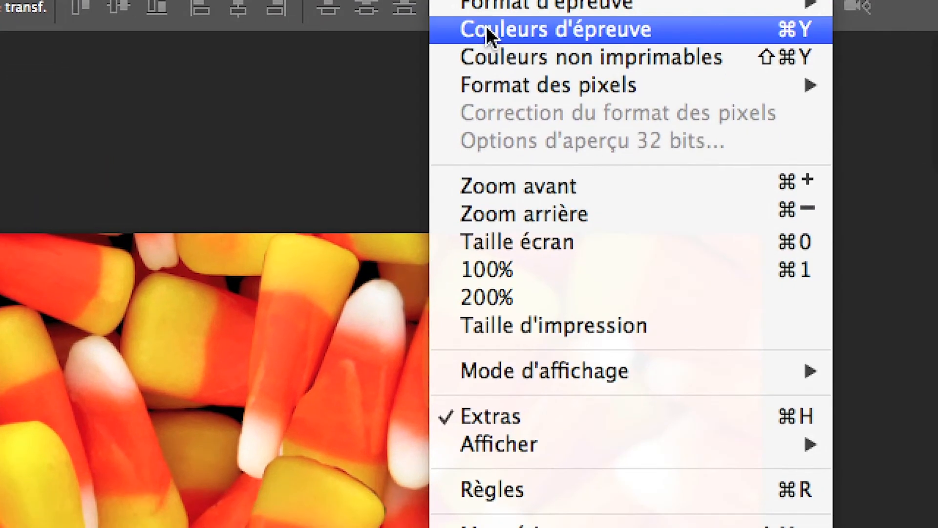
pyautogui.click(491, 75)
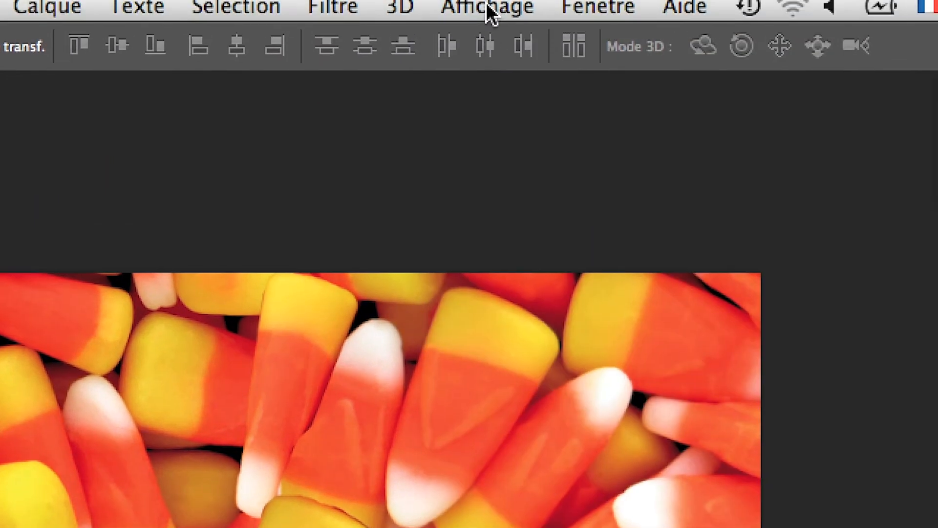
pyautogui.click(489, 8)
pyautogui.click(489, 58)
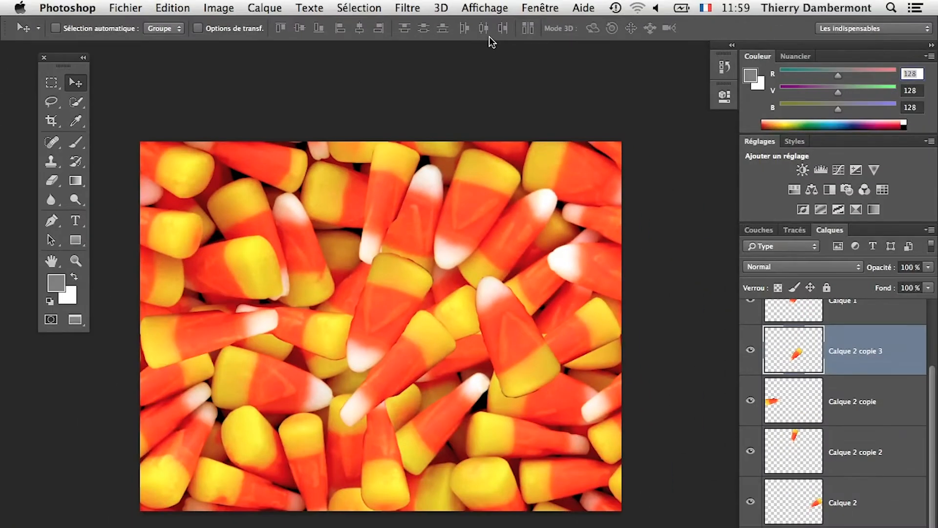
# Step: Open the custom proof conditions, browse the available simulation device profiles, and cancel without choosing one
pyautogui.click(486, 8)
pyautogui.click(487, 9)
pyautogui.click(486, 8)
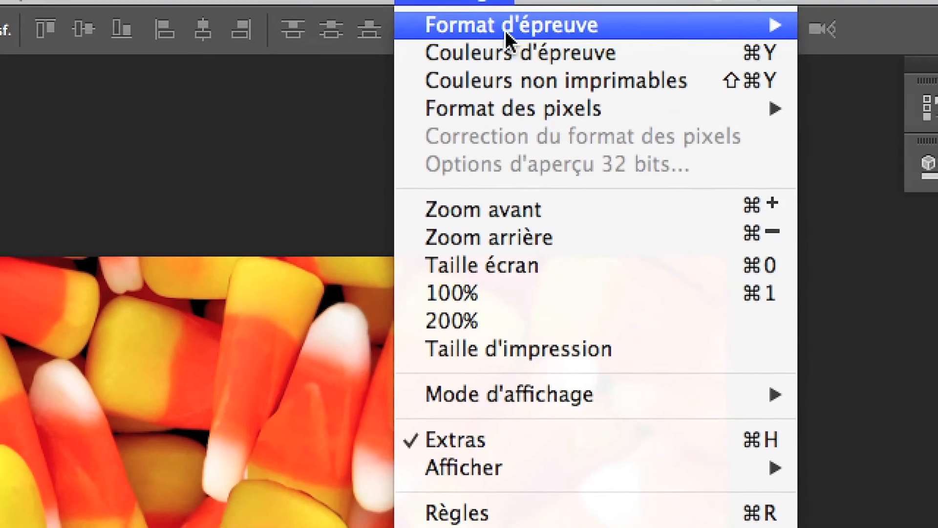
pyautogui.moveTo(593, 22)
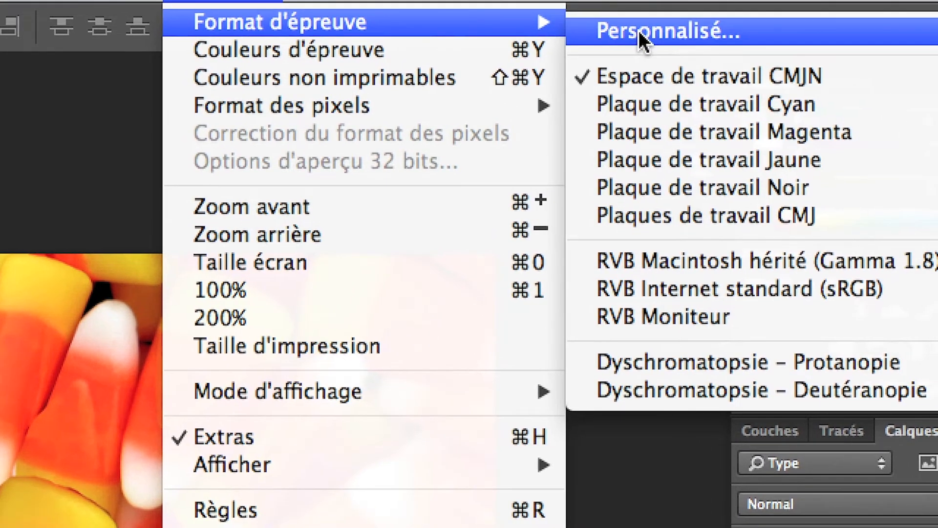
pyautogui.click(638, 30)
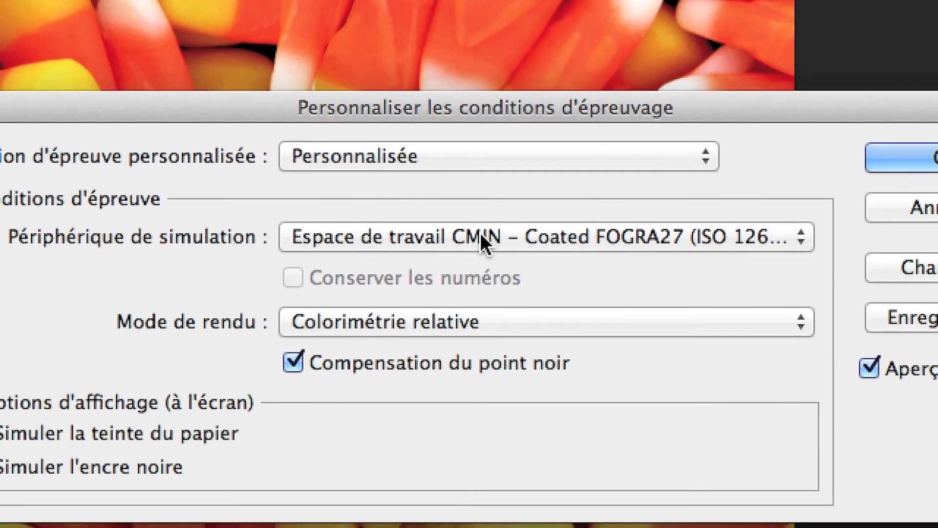
pyautogui.click(480, 236)
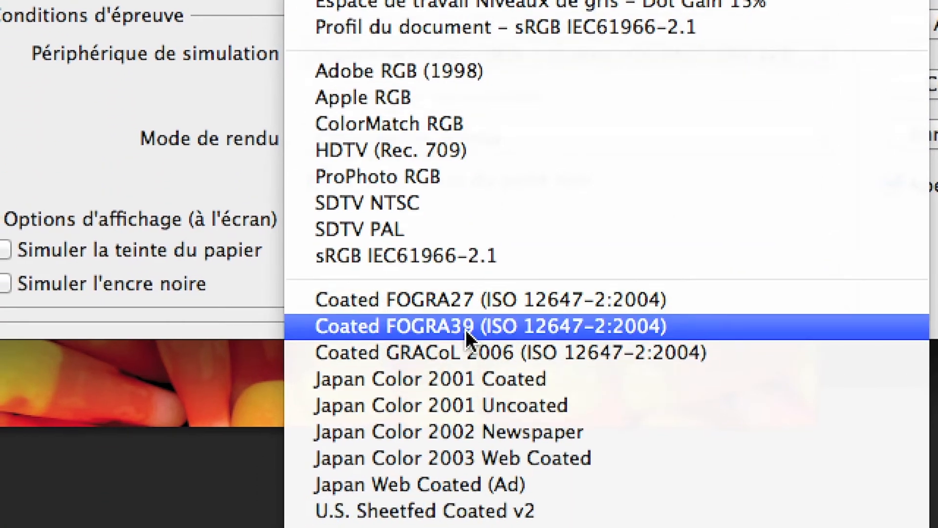
pyautogui.scroll(-13, 466, 337)
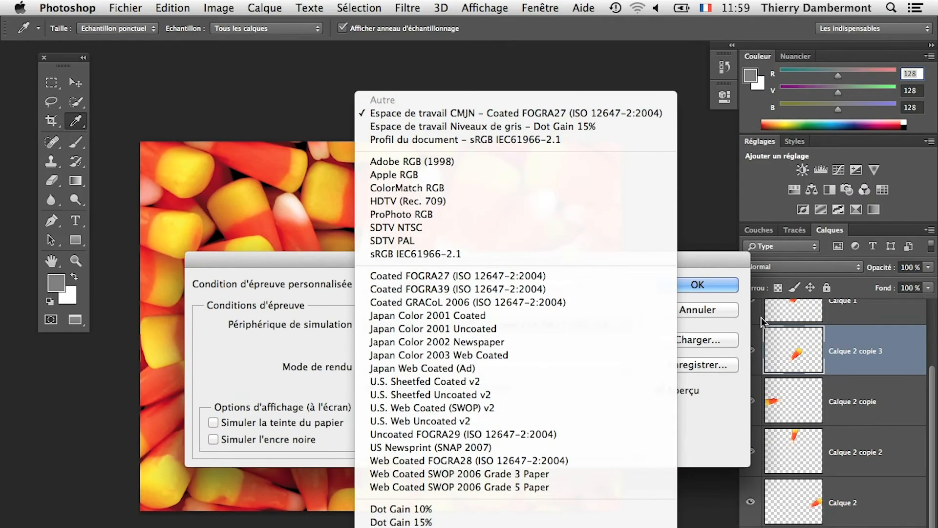
pyautogui.click(709, 296)
pyautogui.click(707, 312)
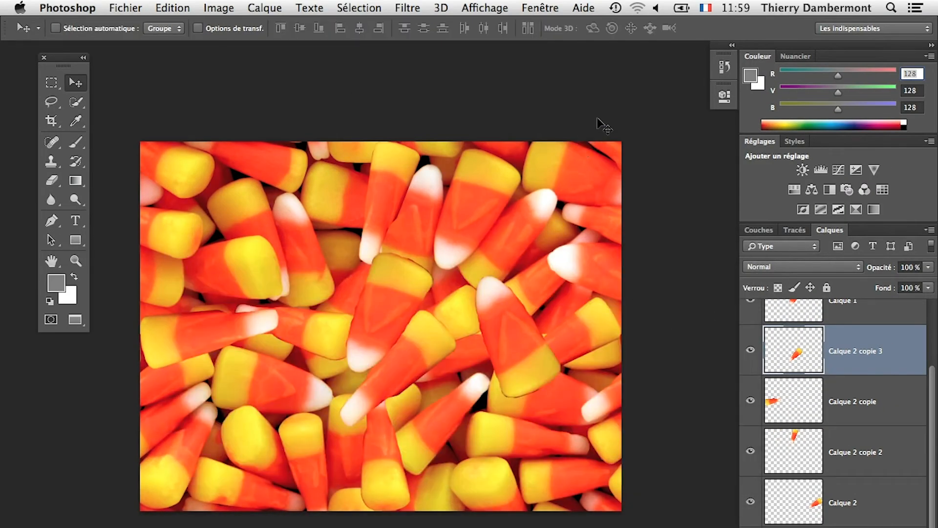
# Step: Recheck the candy image by turning proof colours on and back off
pyautogui.click(493, 9)
pyautogui.click(492, 42)
pyautogui.click(491, 8)
pyautogui.click(491, 36)
pyautogui.press('super+Tab')
pyautogui.press('super+Tab')
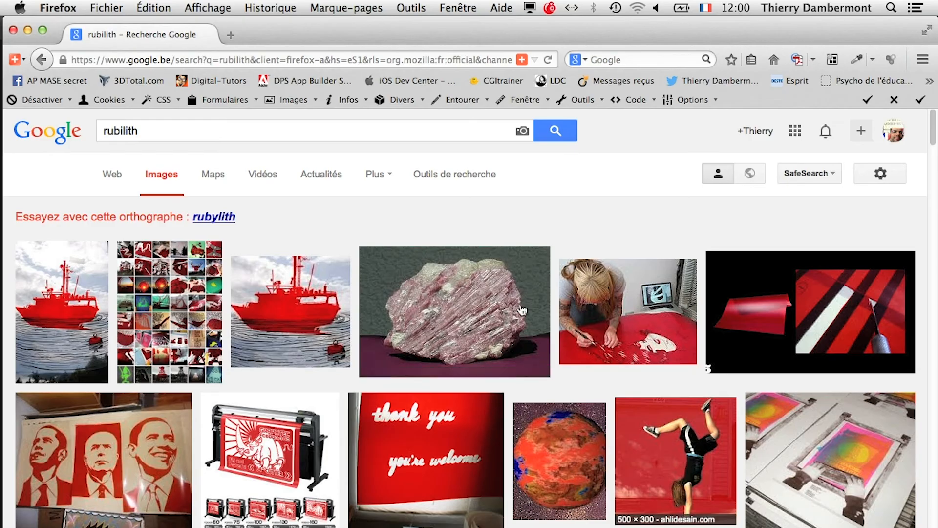
pyautogui.press('super+Tab')
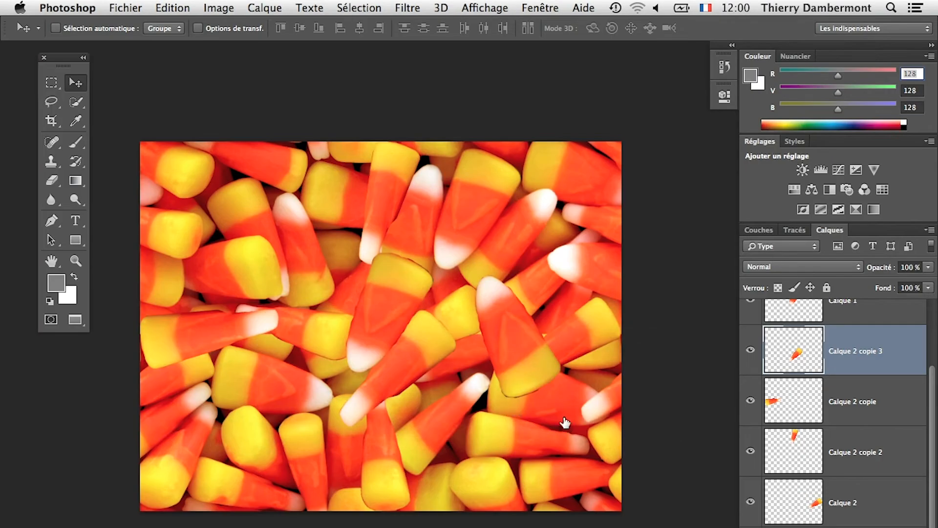
# Step: Hide all the candy copy layers so that only the offset image with its seams stays shown
pyautogui.scroll(2, 839, 420)
pyautogui.scroll(-1, 846, 416)
pyautogui.scroll(-3, 852, 405)
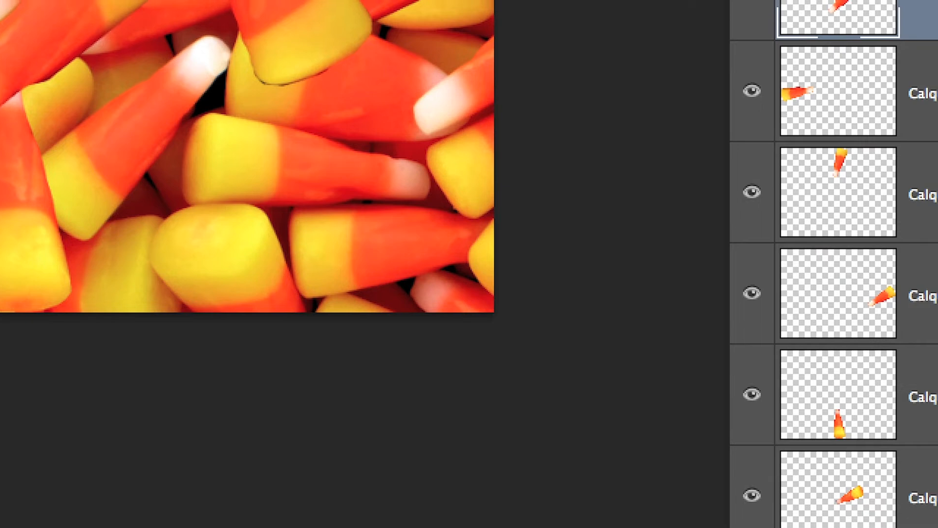
pyautogui.moveTo(752, 90); pyautogui.dragTo(752, 495)
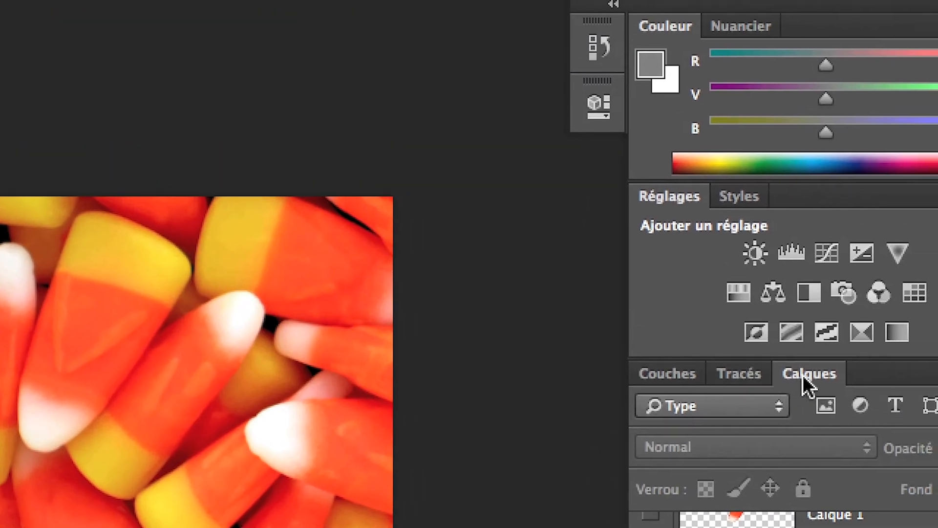
# Step: Detach the Layers panel from its group, place it over the document, and lengthen it to list more layers
pyautogui.moveTo(795, 180); pyautogui.dragTo(613, 9)
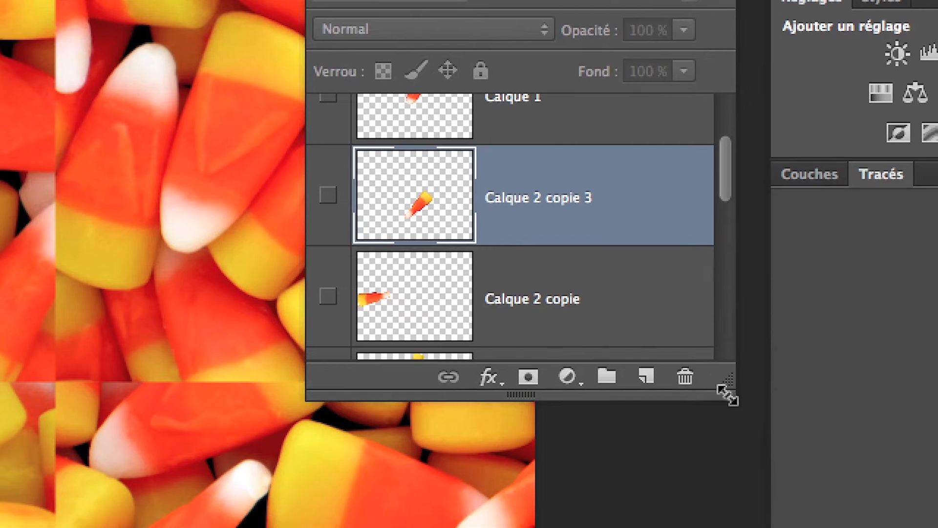
pyautogui.moveTo(729, 394); pyautogui.dragTo(728, 522)
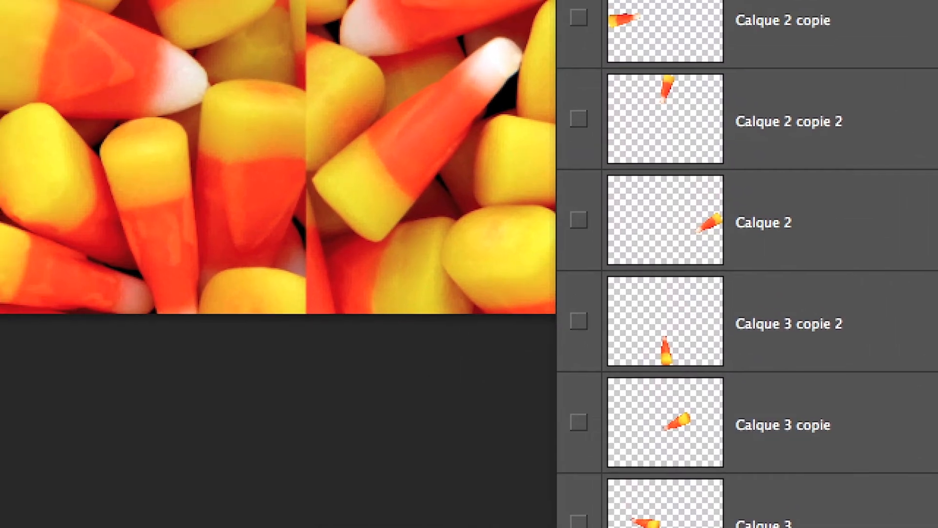
pyautogui.keyDown('alt'); pyautogui.click(579, 524); pyautogui.keyUp('alt')
pyautogui.keyDown('alt'); pyautogui.click(580, 525); pyautogui.keyUp('alt')
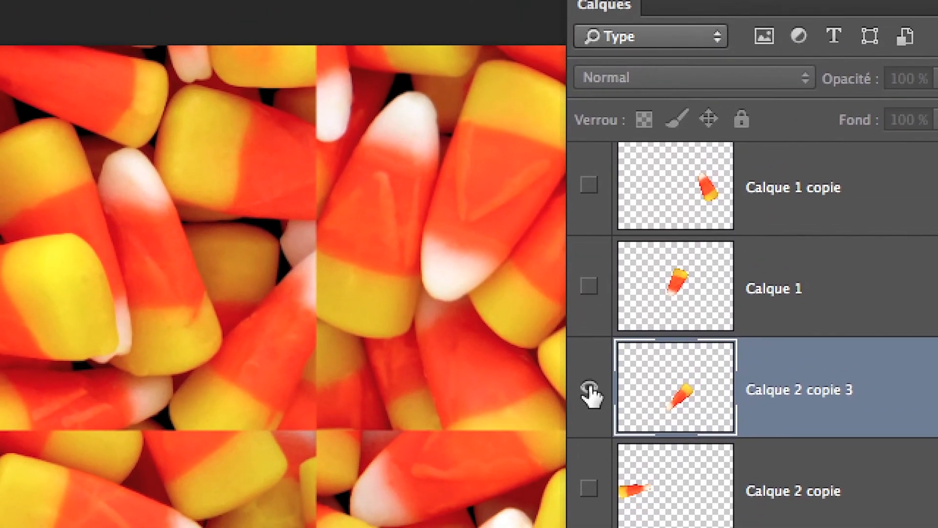
# Step: Toggle the visibility of Calque 2 copie 3 to compare the lower seam with and without the diagonal candy, leaving the layer shown
pyautogui.click(589, 389)
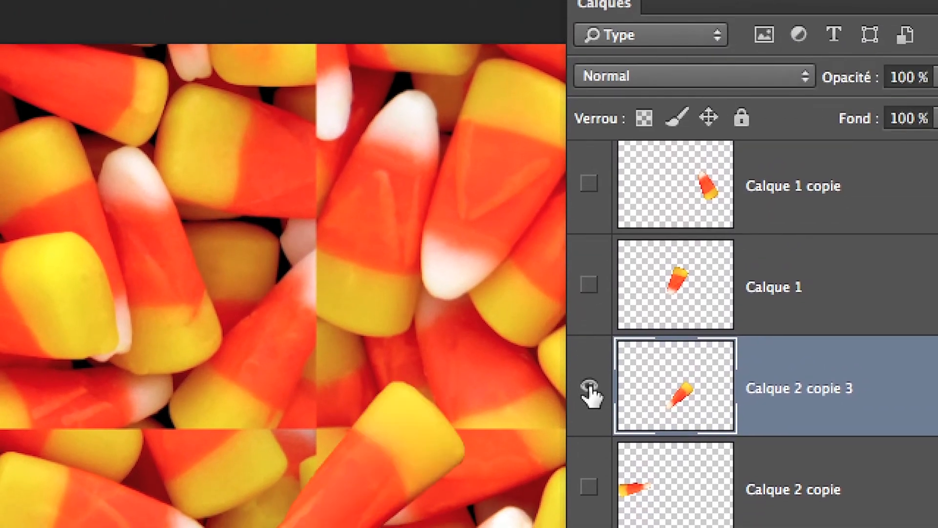
pyautogui.click(589, 389)
pyautogui.click(589, 389)
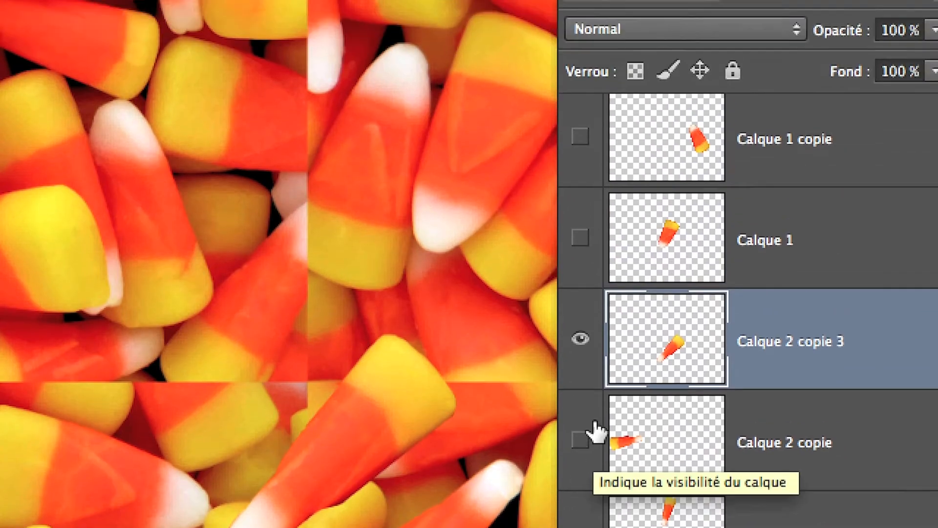
pyautogui.click(599, 176)
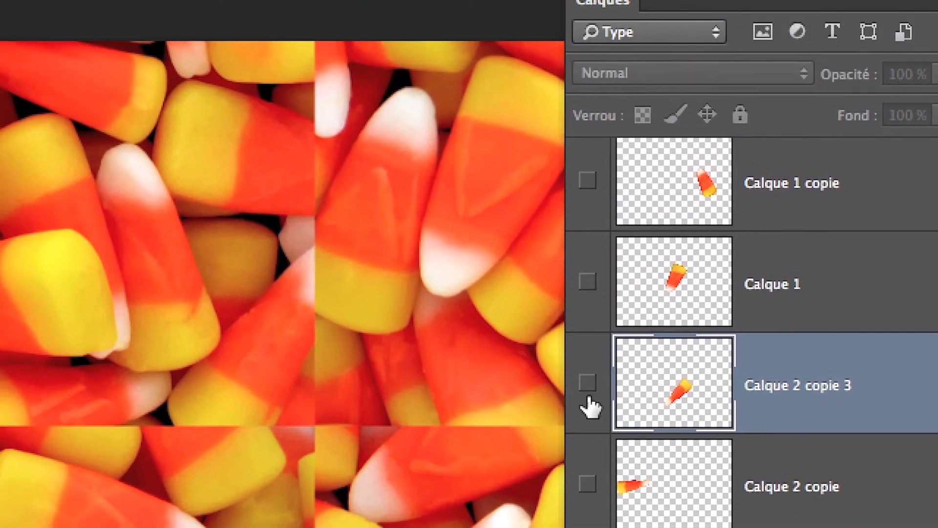
pyautogui.click(589, 389)
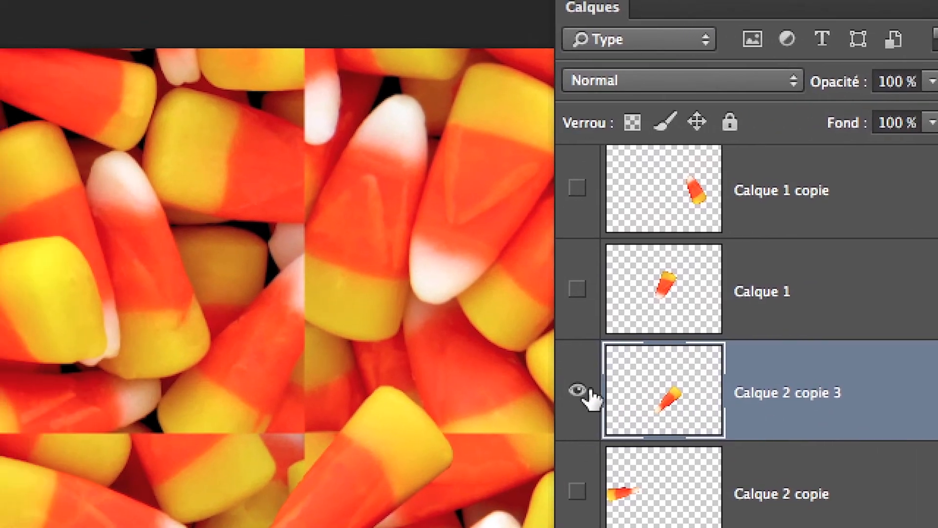
pyautogui.click(408, 375)
pyautogui.click(409, 375)
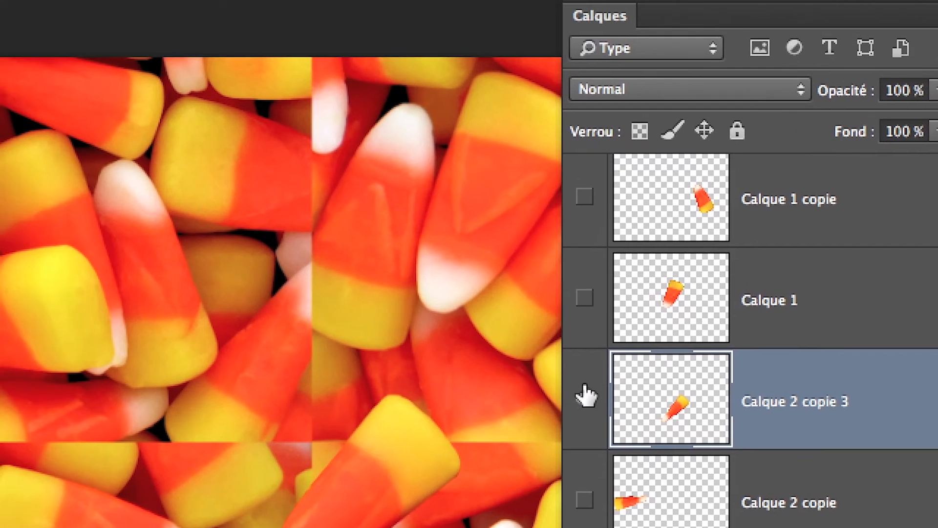
pyautogui.click(454, 381)
pyautogui.click(584, 392)
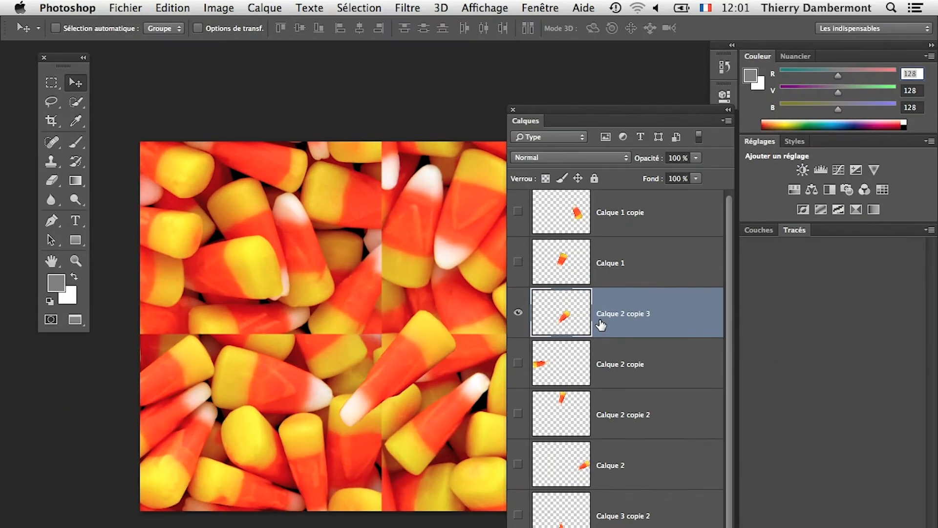
# Step: Move the floating Layers panel aside and upward so more of the candy image and more layers are shown
pyautogui.moveTo(574, 109); pyautogui.dragTo(682, 92)
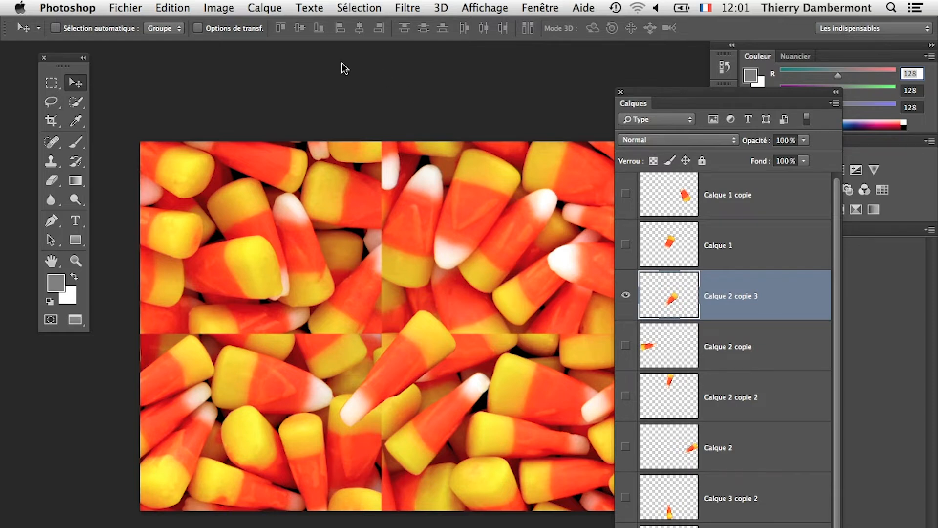
pyautogui.click(274, 7)
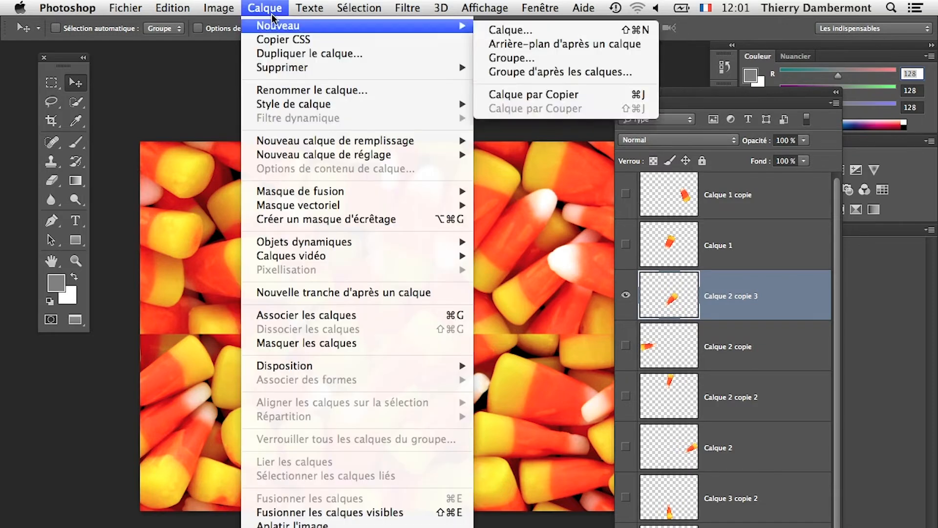
pyautogui.moveTo(288, 109)
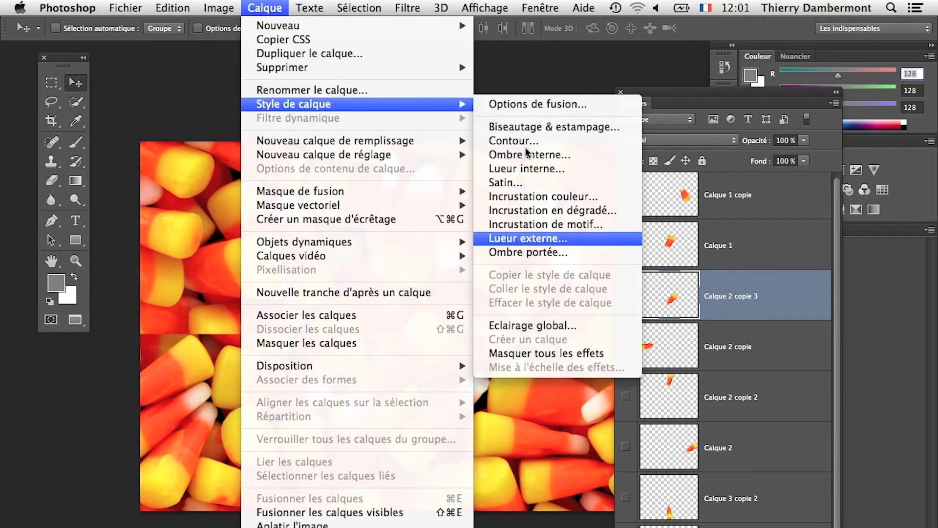
pyautogui.click(681, 95)
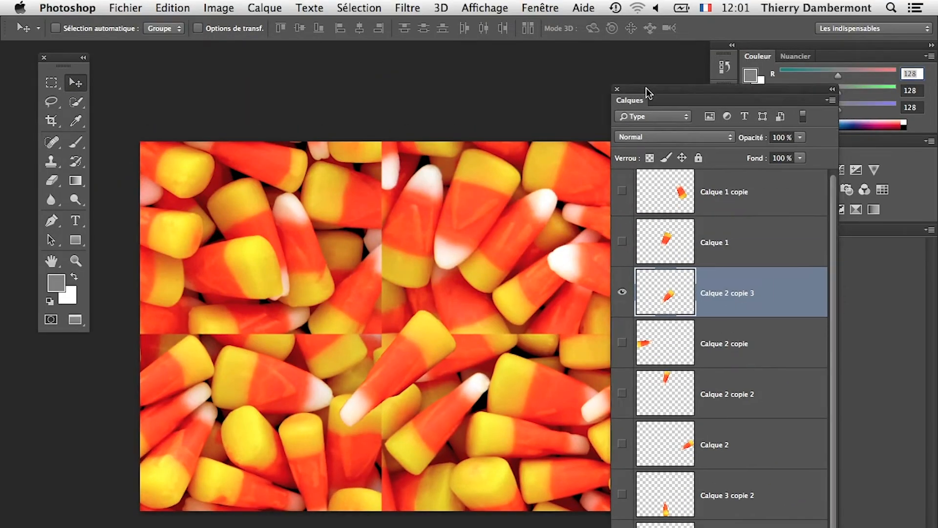
pyautogui.moveTo(647, 91); pyautogui.dragTo(627, 58)
# Step: Open the Drop Shadow settings for Calque 2 copie 3, arranging the dialog and image so the diagonal candy stays in view
pyautogui.click(265, 8)
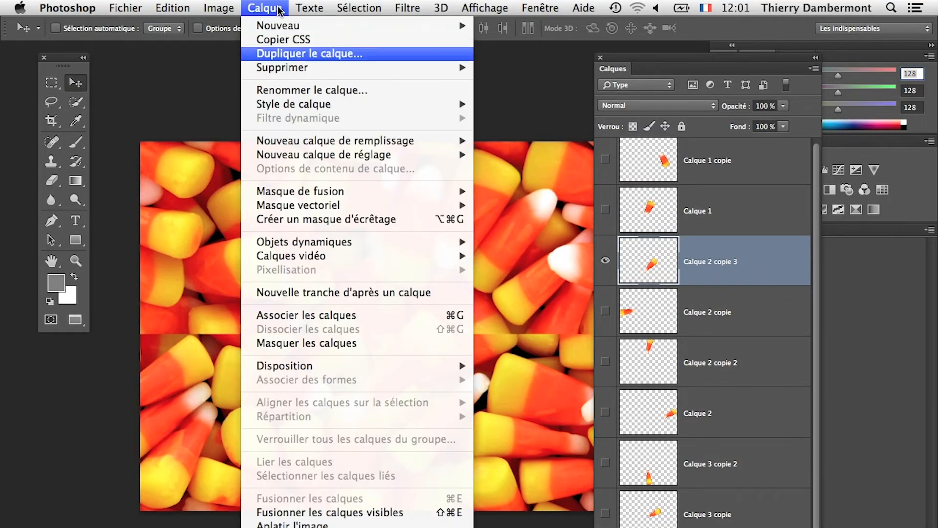
pyautogui.moveTo(301, 109)
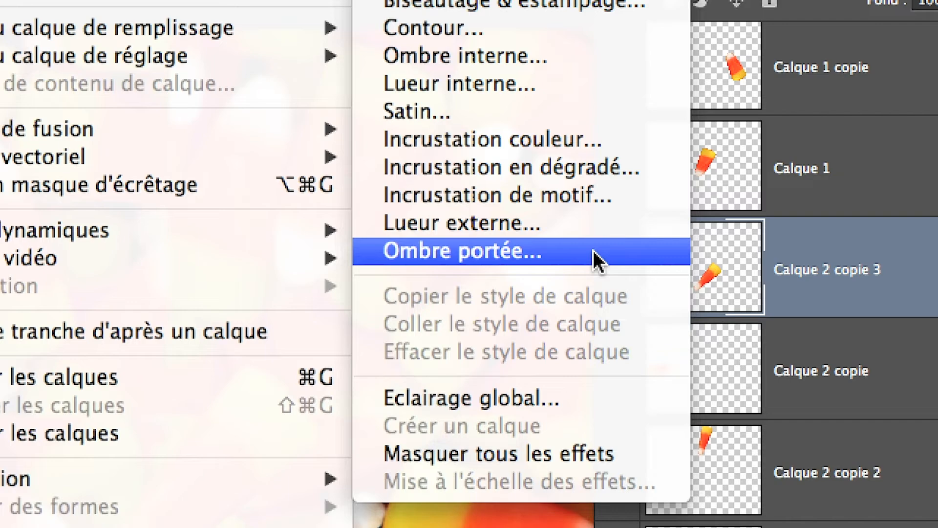
pyautogui.click(595, 259)
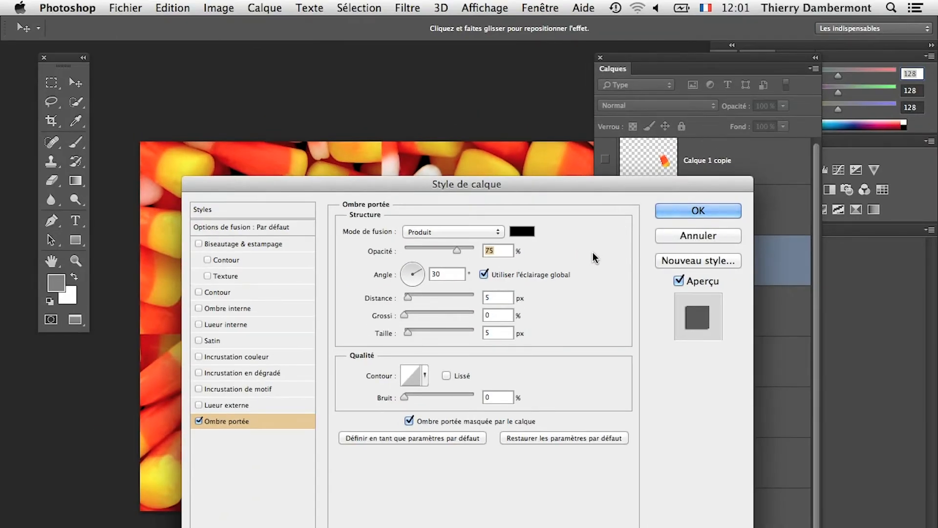
pyautogui.moveTo(46, 136); pyautogui.dragTo(716, 44)
pyautogui.moveTo(538, 287); pyautogui.dragTo(403, 226)
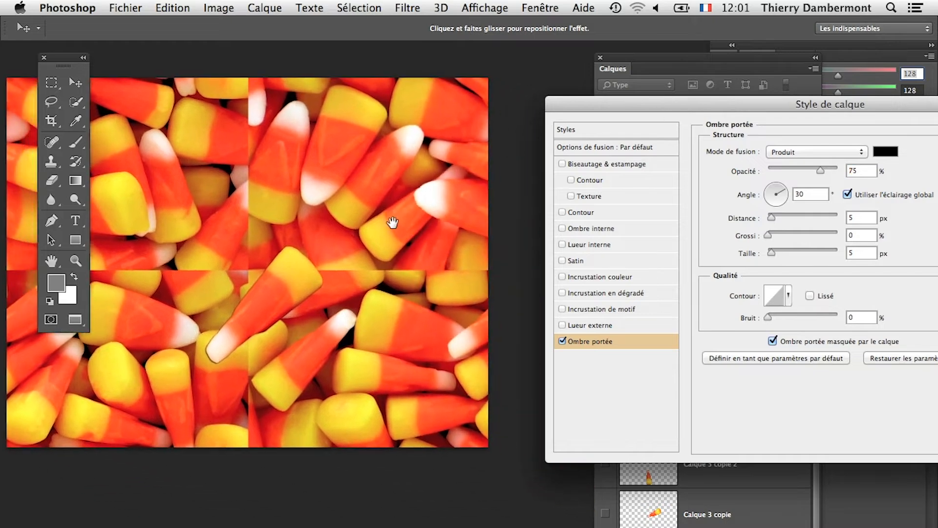
pyautogui.moveTo(297, 241); pyautogui.dragTo(323, 221)
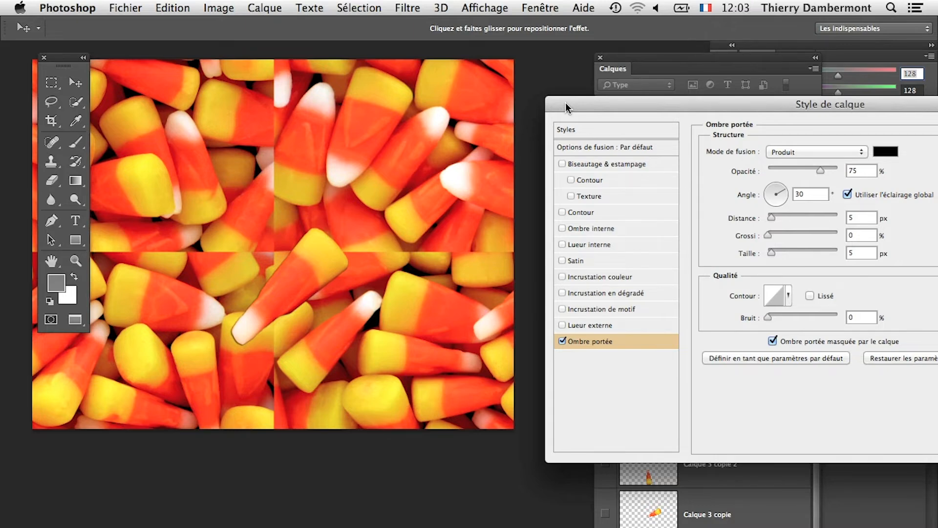
pyautogui.moveTo(566, 107); pyautogui.dragTo(393, 74)
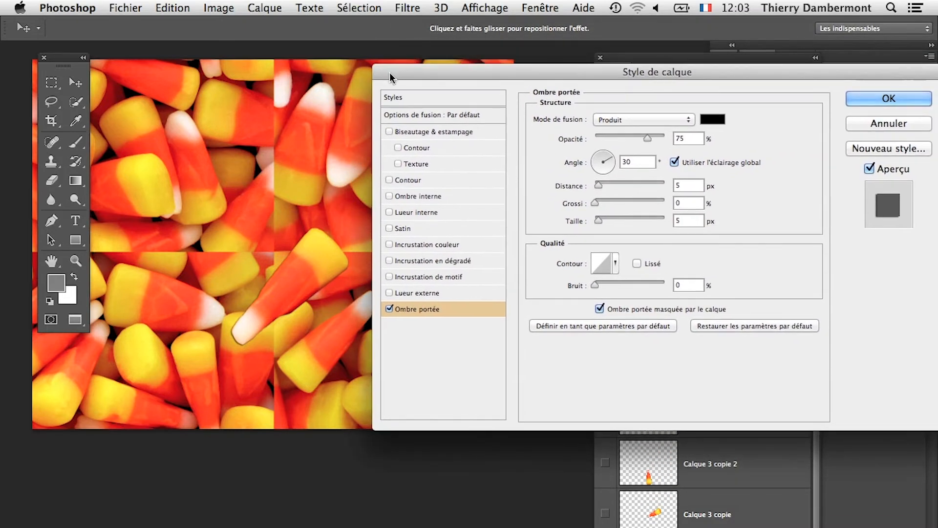
# Step: Set the drop shadow's distance to 39 px, size to 65 px, angle to 141° and opacity to 69%
pyautogui.press('alt')
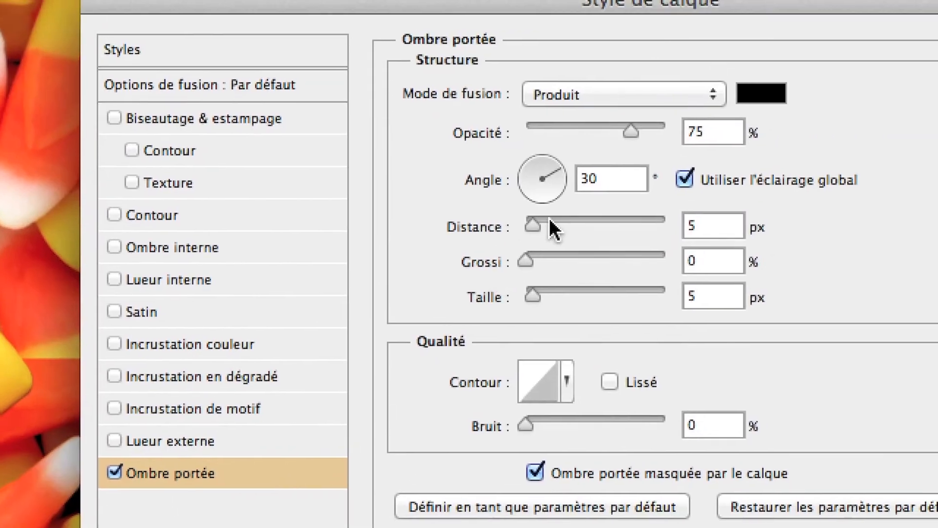
pyautogui.moveTo(706, 102); pyautogui.dragTo(733, 101)
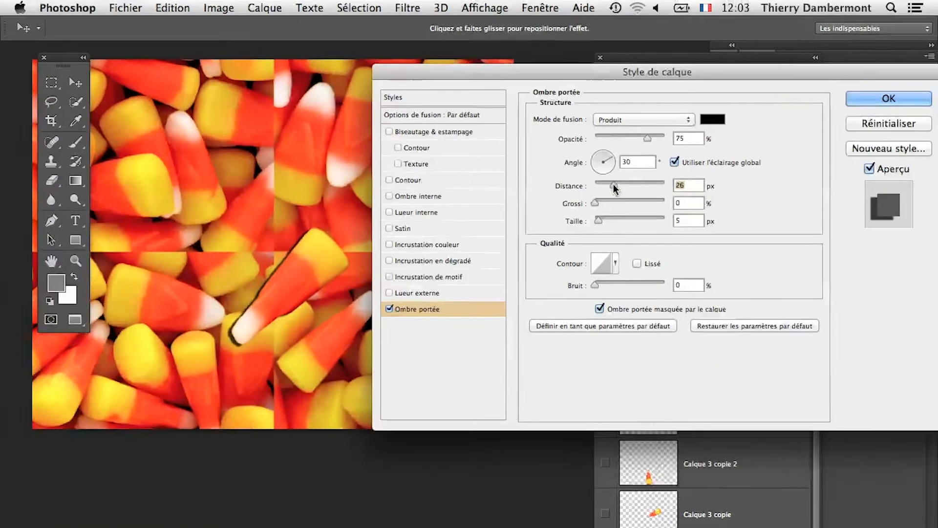
pyautogui.moveTo(615, 188); pyautogui.dragTo(622, 184)
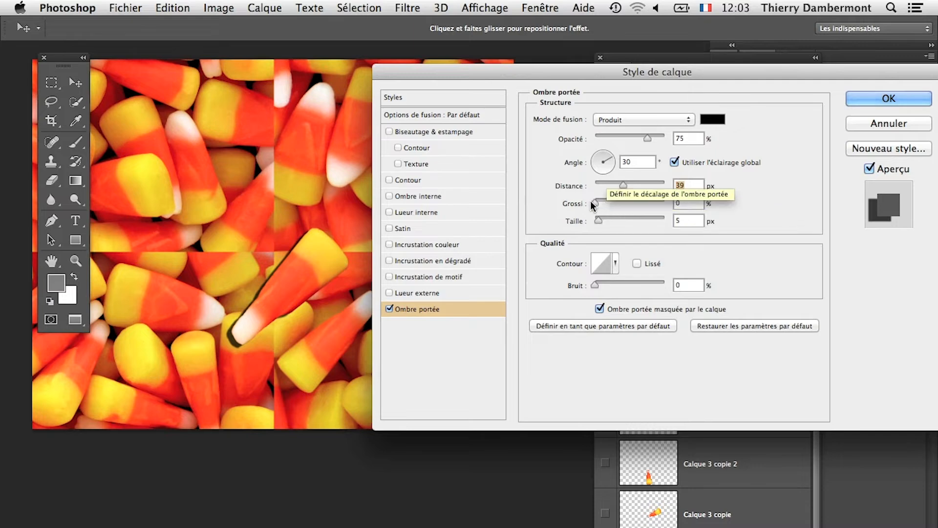
pyautogui.moveTo(598, 220); pyautogui.dragTo(615, 219)
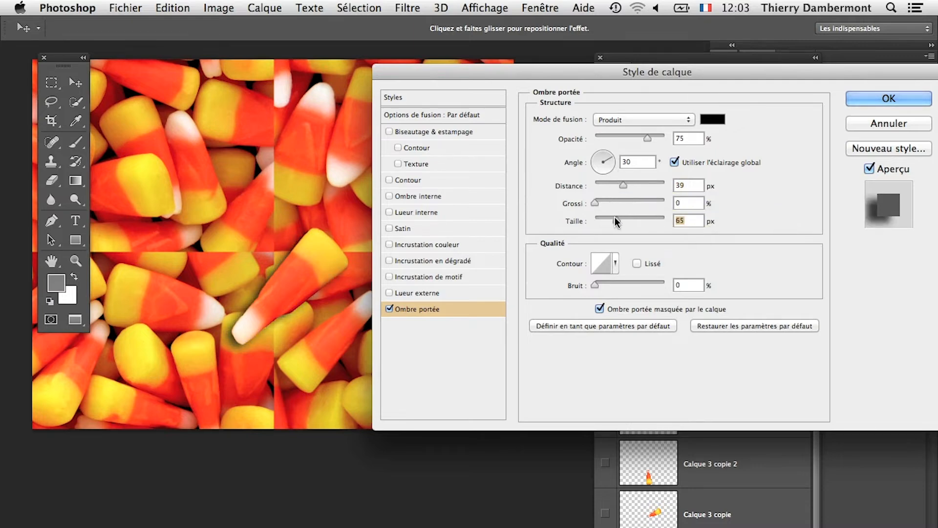
pyautogui.moveTo(608, 164); pyautogui.dragTo(597, 159)
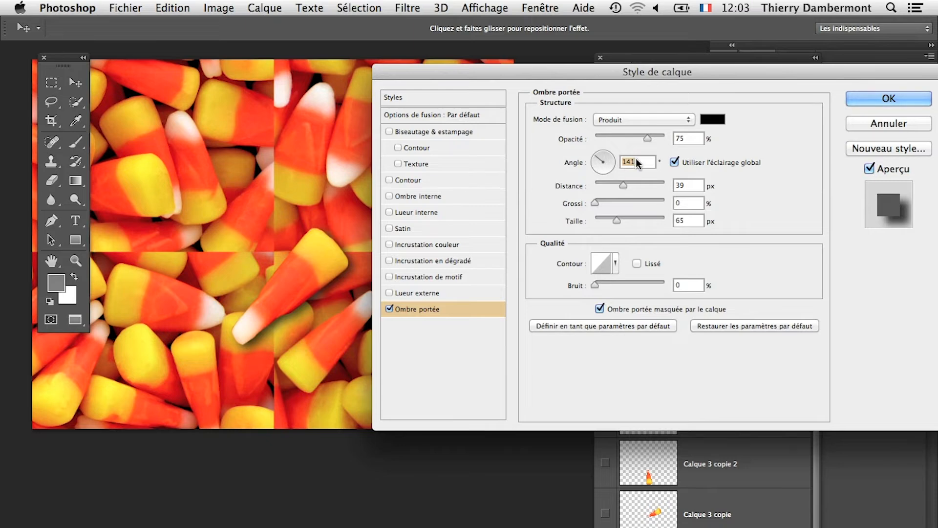
pyautogui.moveTo(648, 137); pyautogui.dragTo(639, 139)
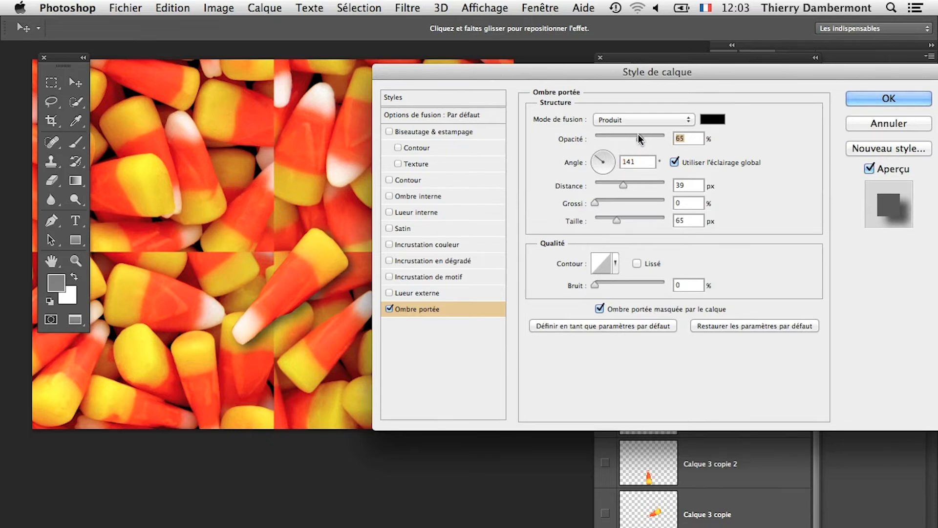
pyautogui.press('alt')
pyautogui.moveTo(638, 139); pyautogui.dragTo(643, 139)
pyautogui.press('alt')
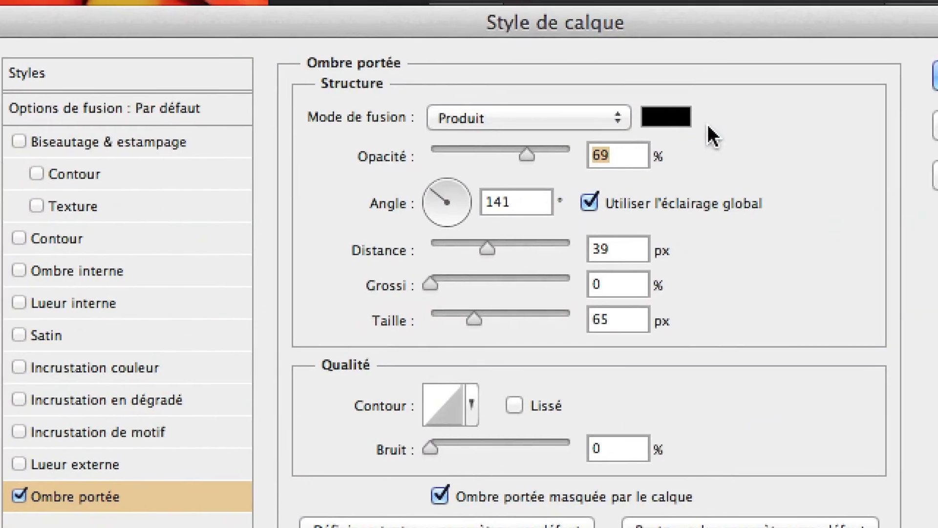
# Step: Change the shadow colour to a dark reddish brown with hue 13°, saturation 93% and brightness 28%
pyautogui.click(685, 122)
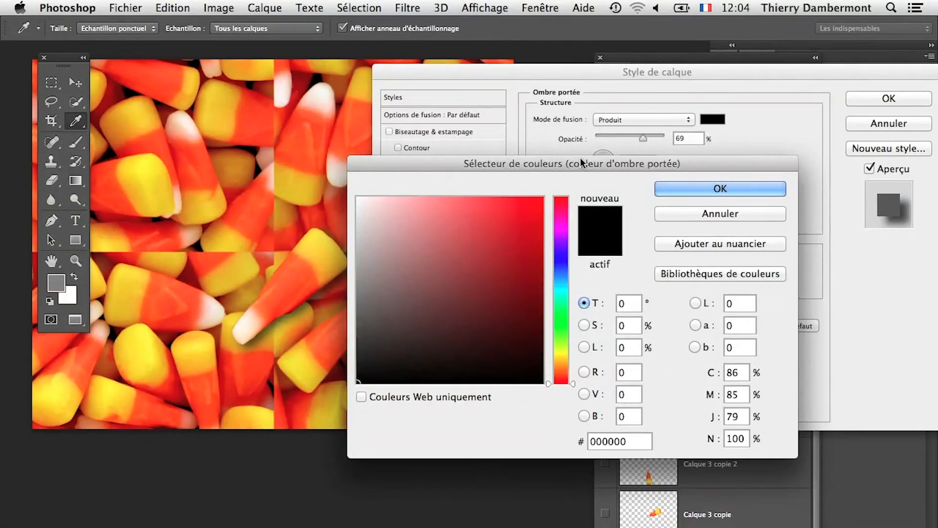
pyautogui.moveTo(496, 165); pyautogui.dragTo(614, 131)
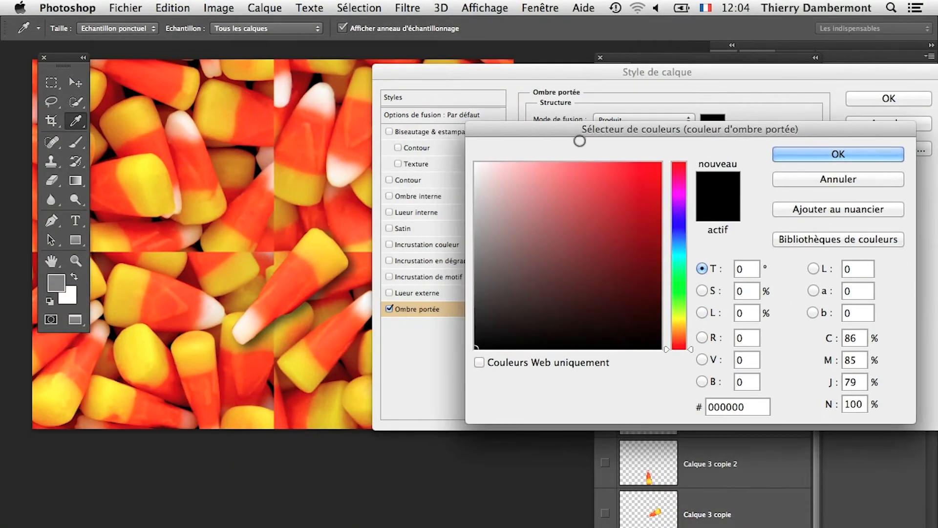
pyautogui.click(679, 329)
pyautogui.click(661, 163)
pyautogui.moveTo(628, 299)
pyautogui.mouseDown()
pyautogui.moveTo(624, 310)
pyautogui.moveTo(639, 303)
pyautogui.mouseUp()
pyautogui.click(680, 342)
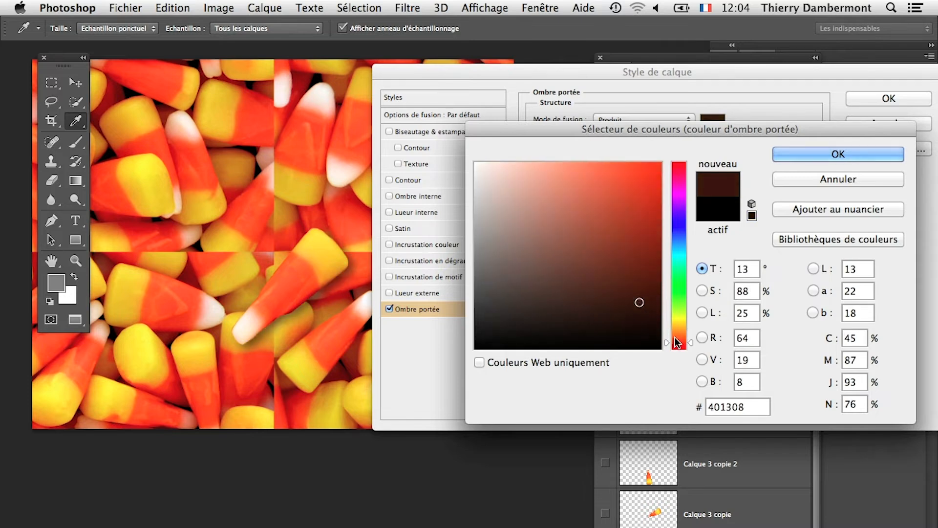
pyautogui.click(655, 316)
pyautogui.click(650, 308)
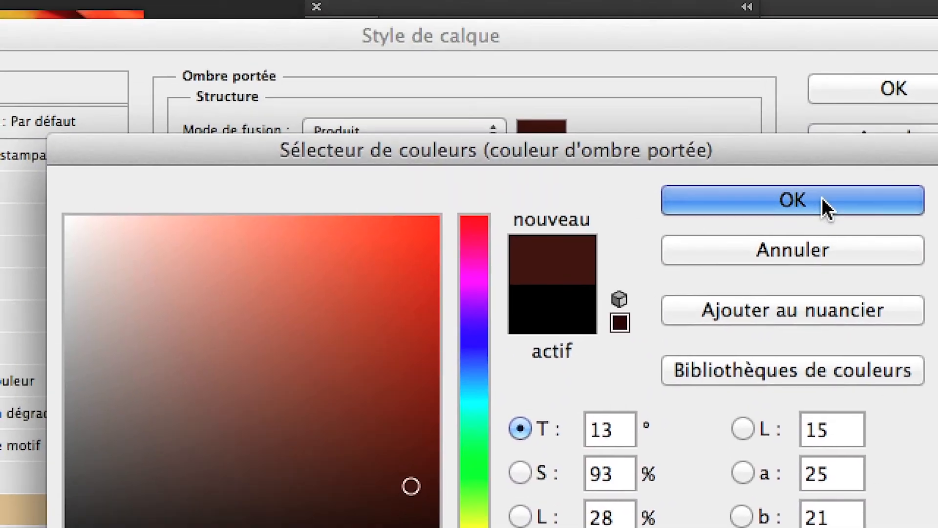
pyautogui.click(801, 121)
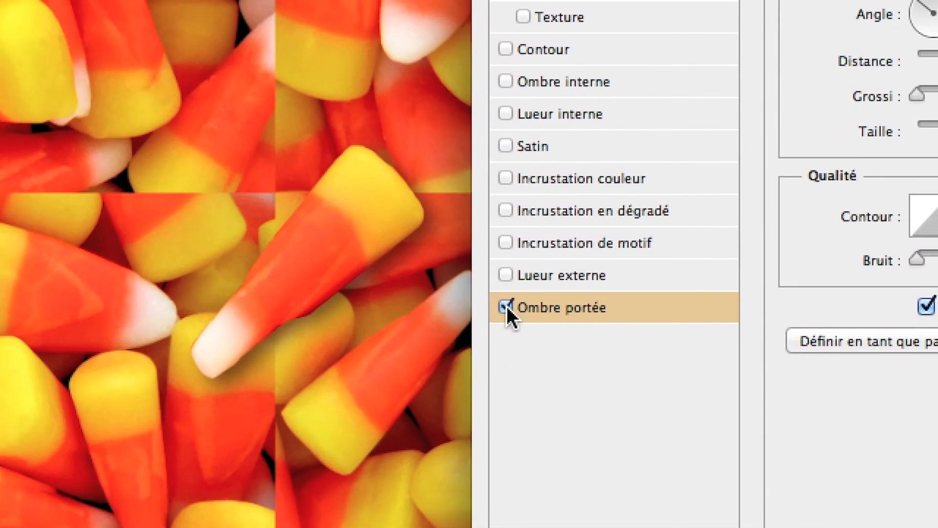
# Step: Turn the drop shadow off and on repeatedly to compare the diagonal candy with and without it
pyautogui.click(506, 307)
pyautogui.click(506, 307)
pyautogui.click(507, 307)
pyautogui.click(507, 307)
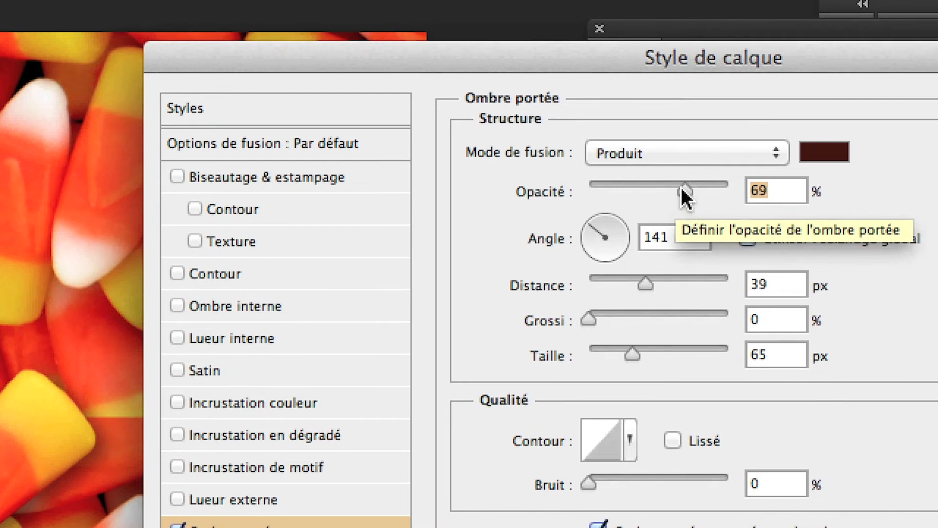
# Step: Set the drop shadow's opacity to 60% and compare the candy with the effect off and on
pyautogui.moveTo(682, 188); pyautogui.dragTo(674, 186)
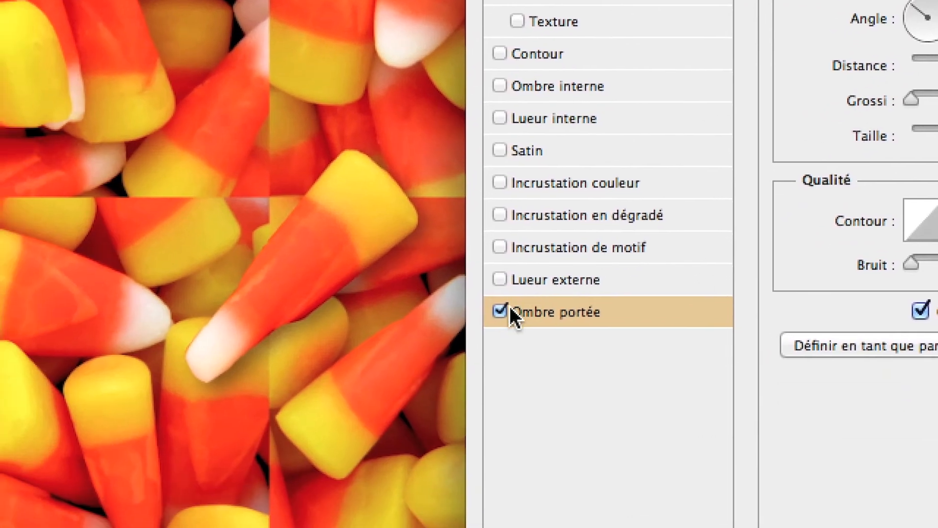
pyautogui.click(507, 310)
pyautogui.click(506, 311)
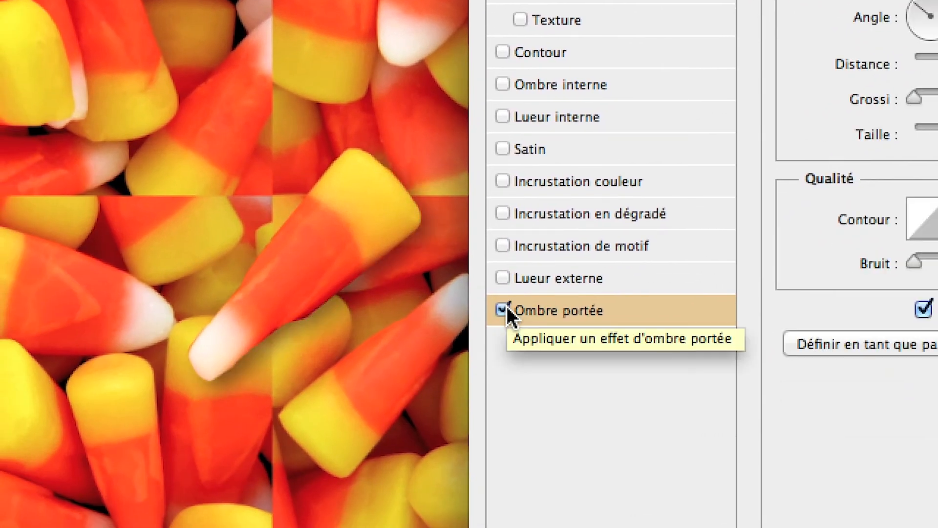
pyautogui.click(503, 310)
pyautogui.click(503, 310)
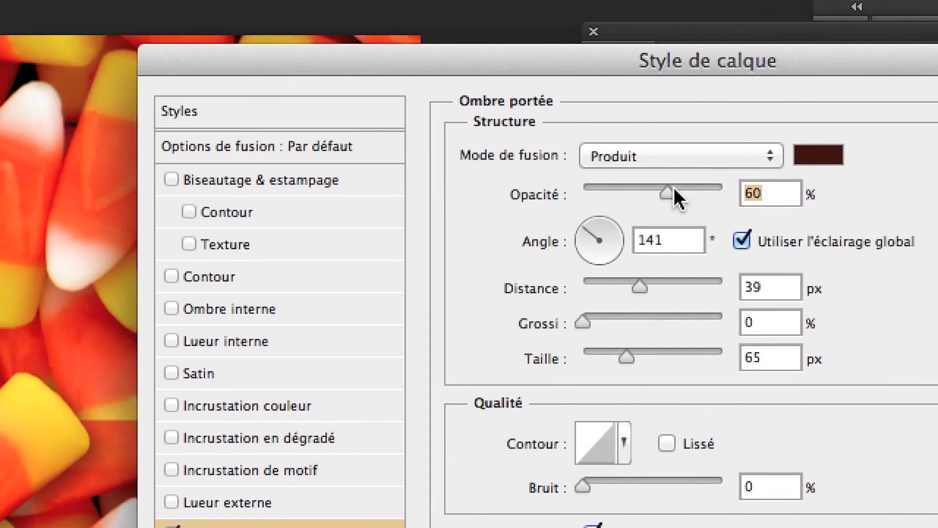
# Step: Lower the drop shadow's opacity to 52% and toggle the effect to judge the softer shadow, leaving it enabled
pyautogui.moveTo(638, 154); pyautogui.dragTo(626, 156)
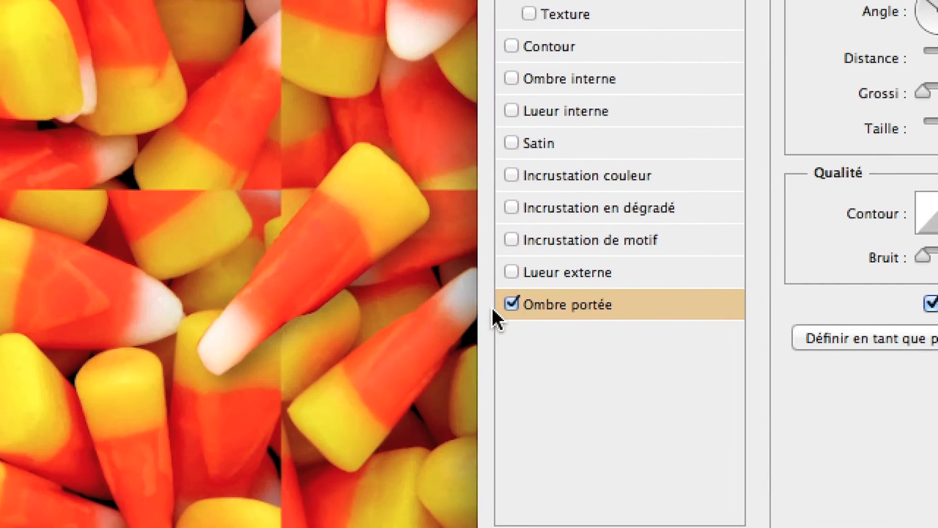
pyautogui.click(511, 304)
pyautogui.click(512, 304)
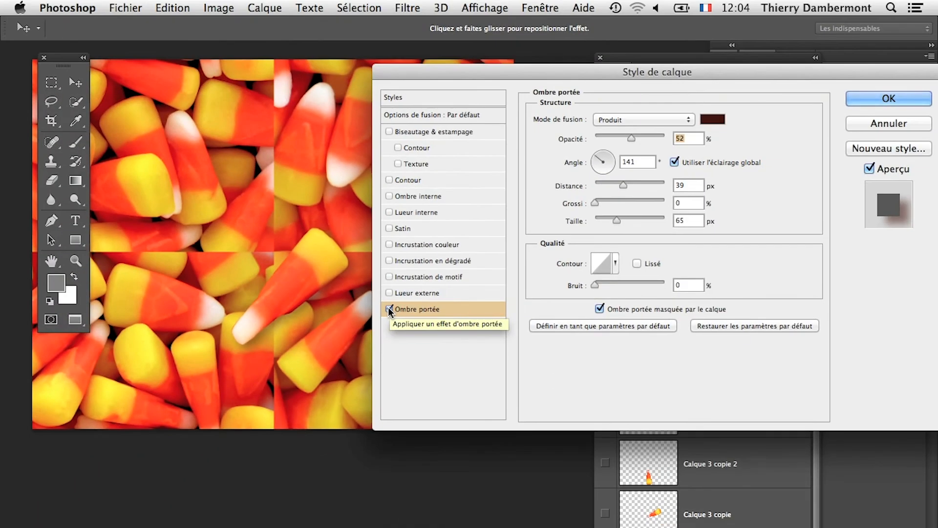
pyautogui.click(389, 309)
pyautogui.click(389, 308)
pyautogui.click(388, 308)
pyautogui.click(388, 309)
pyautogui.click(389, 309)
pyautogui.click(389, 309)
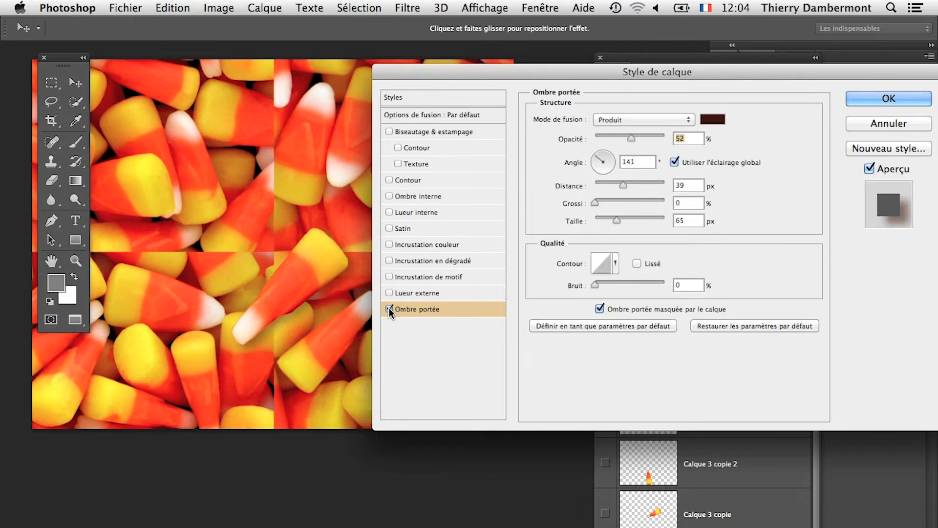
# Step: Examine the diagonal candy's edges at 100% zoom with the drop shadow off and on, leaving the effect enabled
pyautogui.scroll(3, 330, 298)
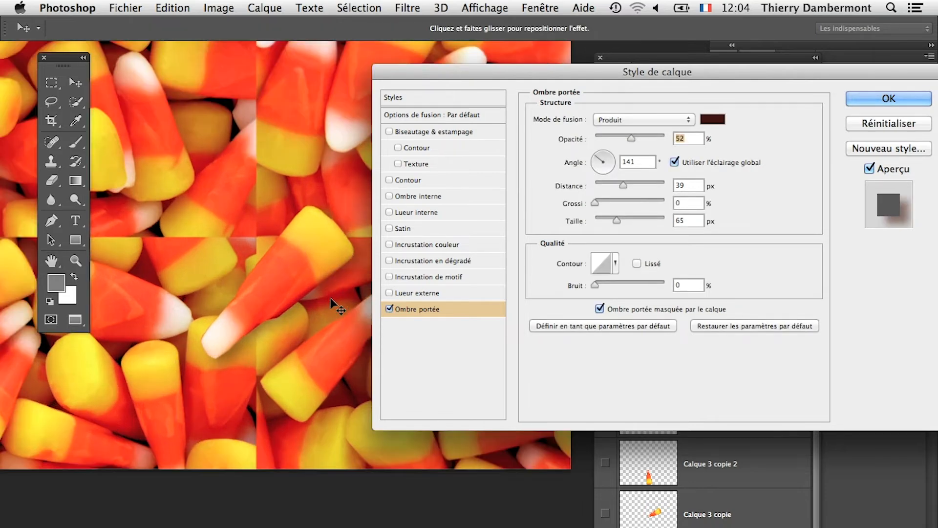
pyautogui.scroll(2, 330, 298)
pyautogui.click(389, 309)
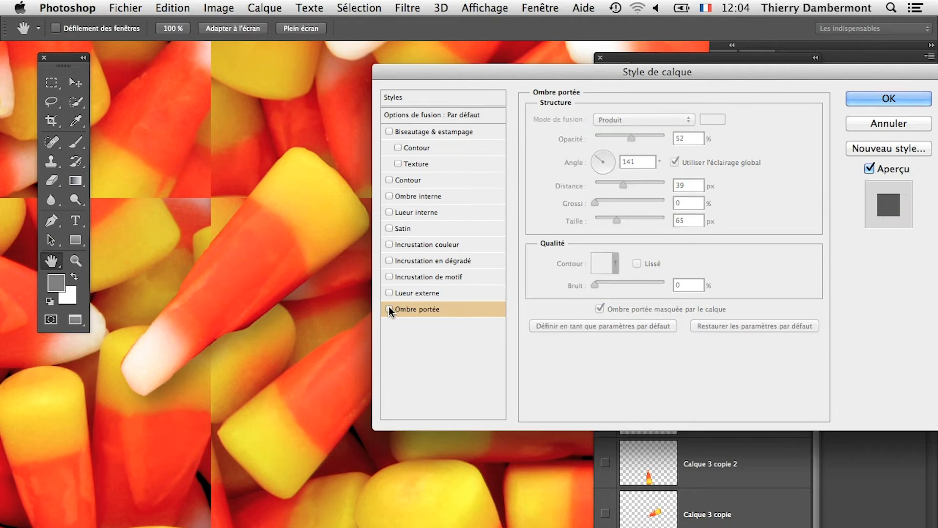
pyautogui.click(389, 308)
pyautogui.click(389, 308)
pyautogui.click(389, 308)
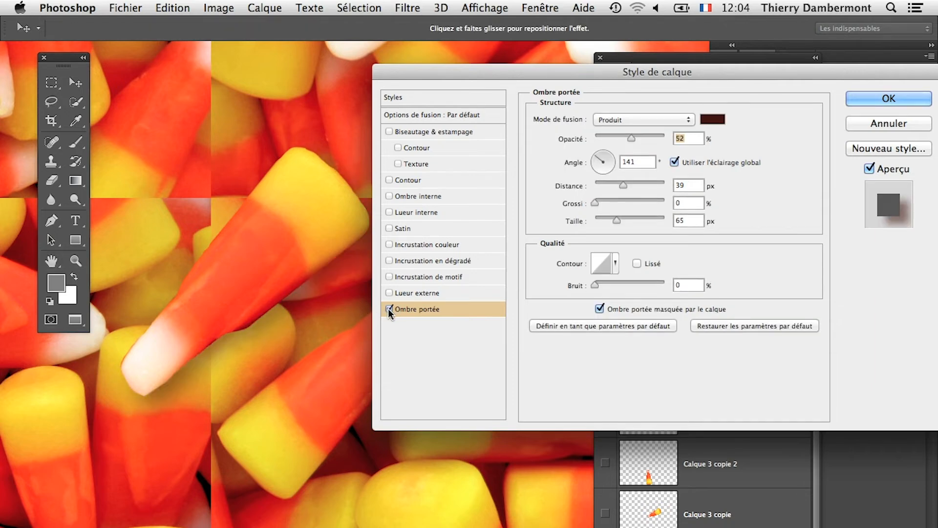
# Step: Check the shadow's angle value and apply the drop shadow to Calque 2 copie 3
pyautogui.press('alt')
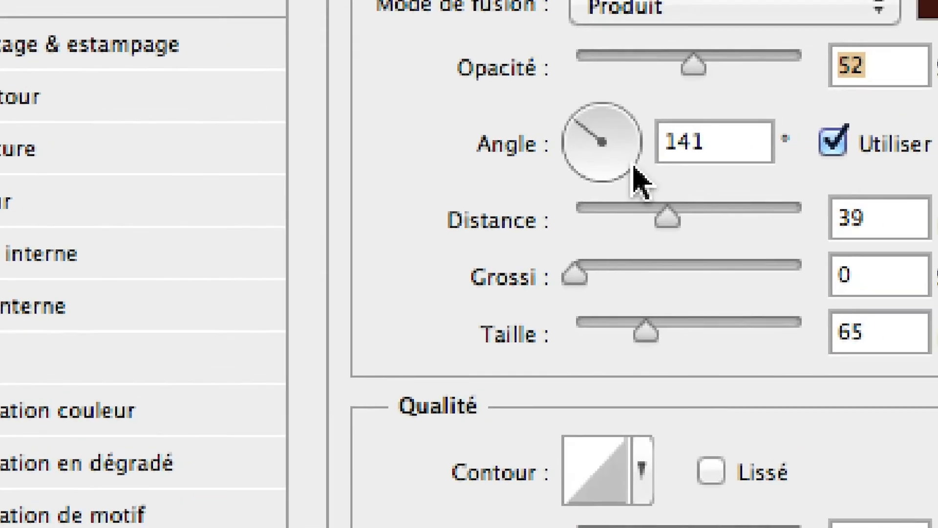
pyautogui.doubleClick(430, 146)
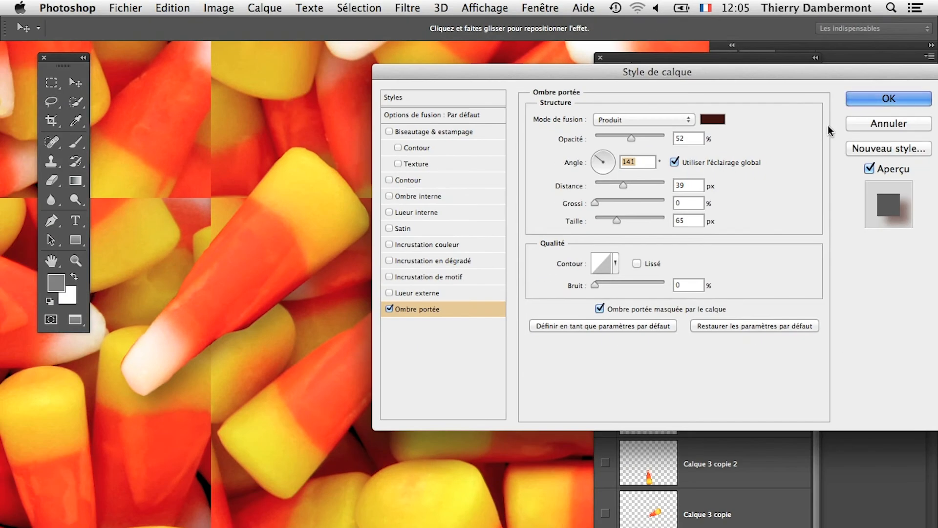
pyautogui.click(859, 100)
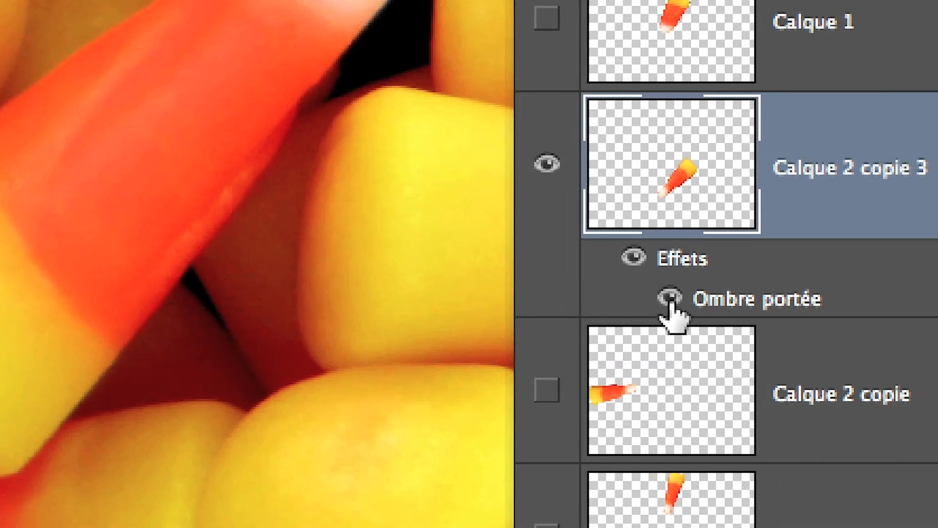
# Step: Compare the diagonal candy on Calque 2 copie 3 with its drop shadow off and on, leaving the effect enabled
pyautogui.click(670, 298)
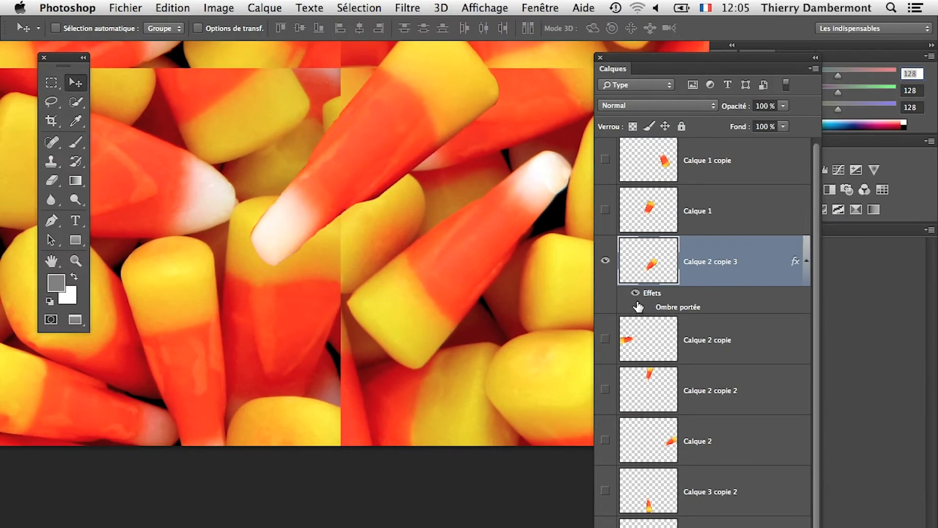
pyautogui.click(647, 308)
pyautogui.click(646, 308)
pyautogui.click(646, 309)
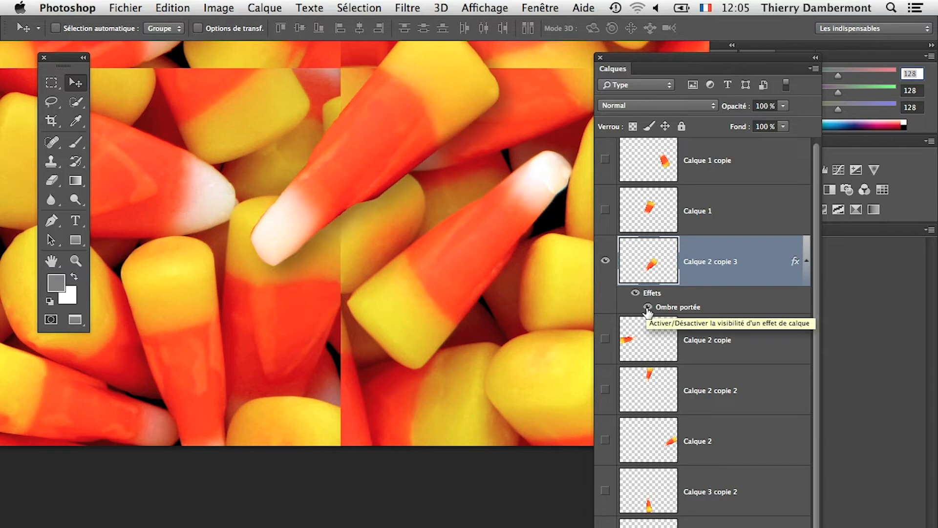
pyautogui.click(648, 308)
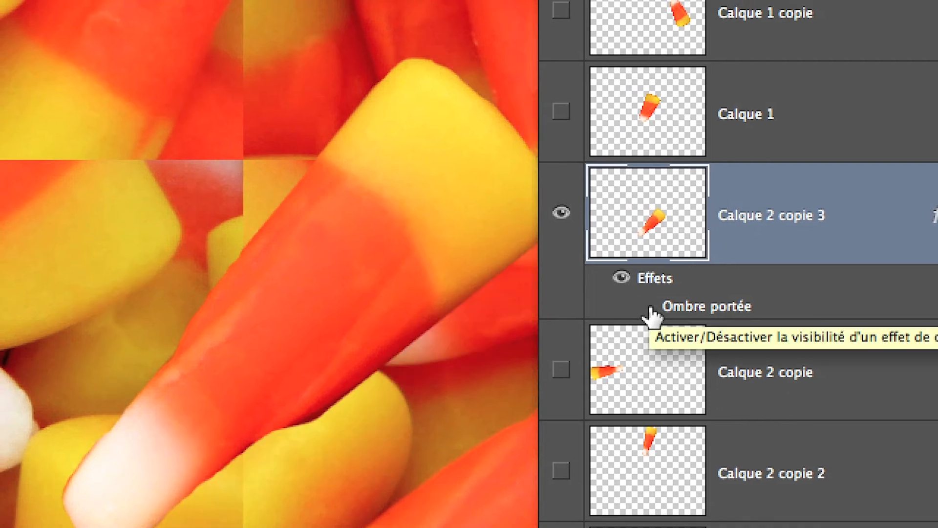
pyautogui.click(648, 307)
pyautogui.click(648, 307)
pyautogui.click(648, 306)
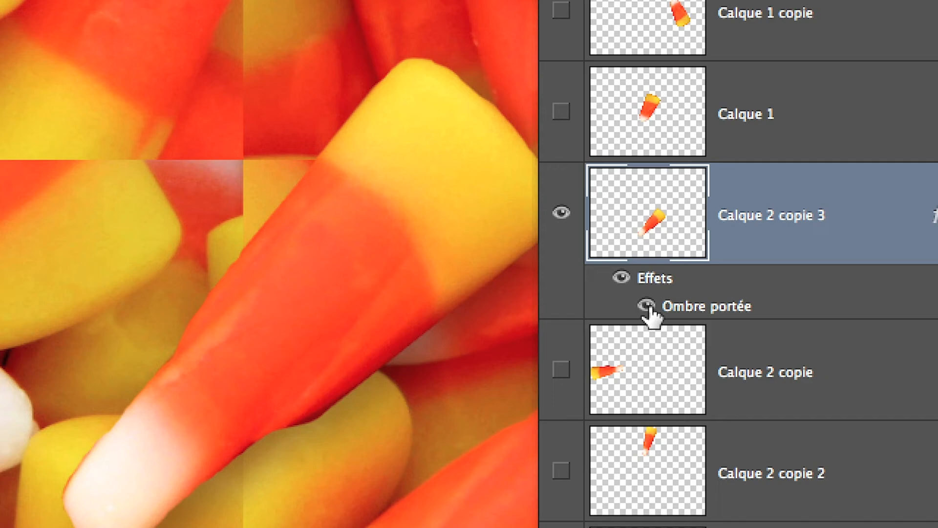
pyautogui.click(648, 307)
pyautogui.click(649, 307)
pyautogui.click(648, 307)
pyautogui.click(648, 307)
pyautogui.click(648, 307)
pyautogui.click(648, 307)
pyautogui.click(648, 307)
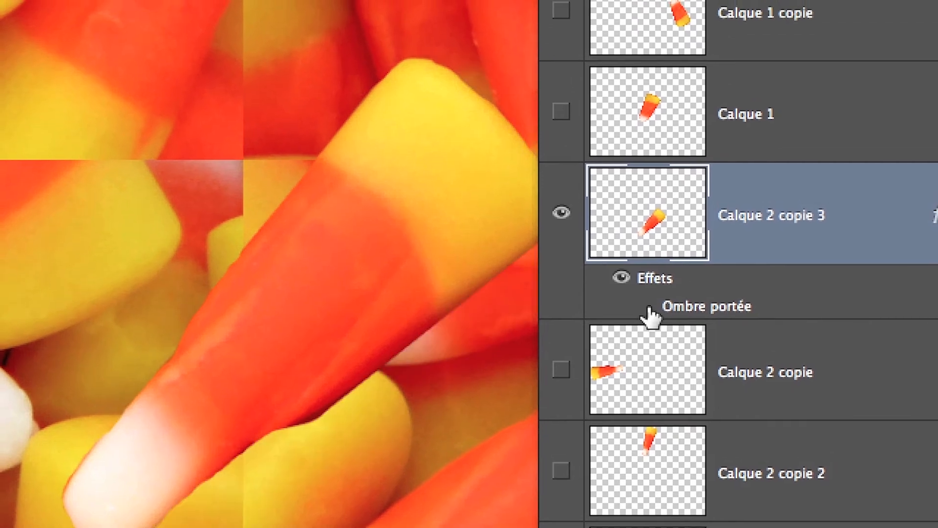
pyautogui.click(648, 307)
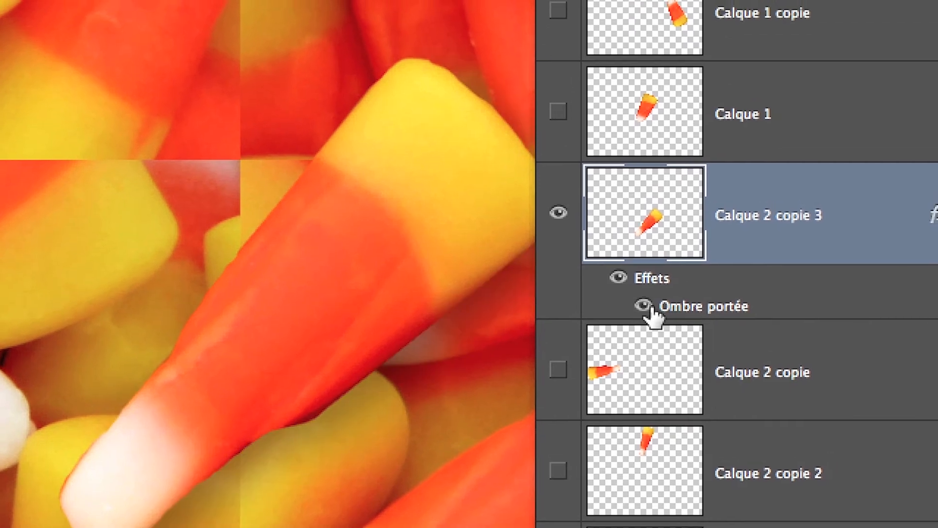
pyautogui.click(648, 307)
pyautogui.click(644, 308)
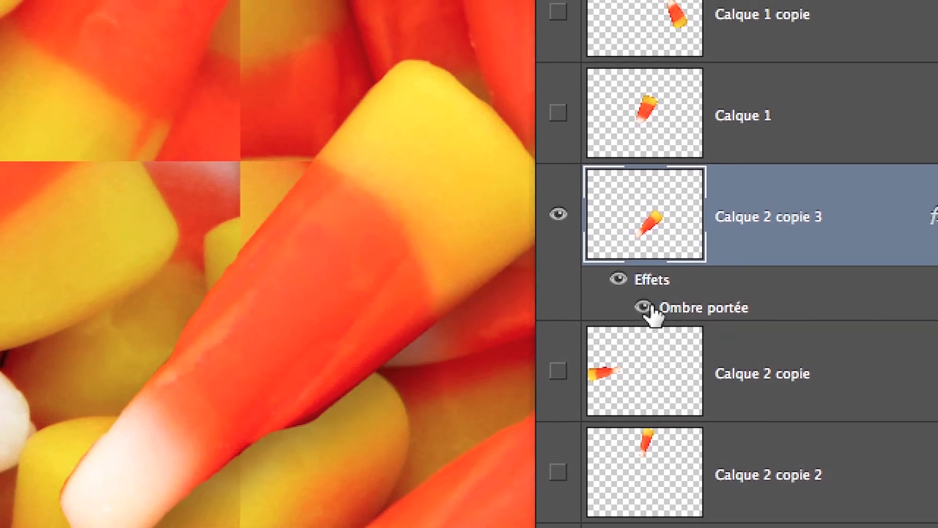
pyautogui.click(644, 308)
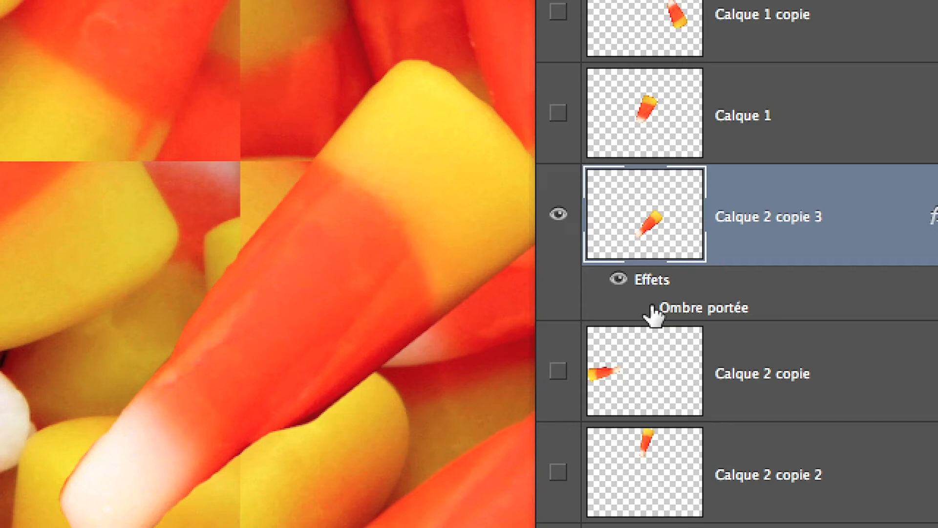
pyautogui.click(644, 307)
pyautogui.click(644, 308)
pyautogui.click(644, 308)
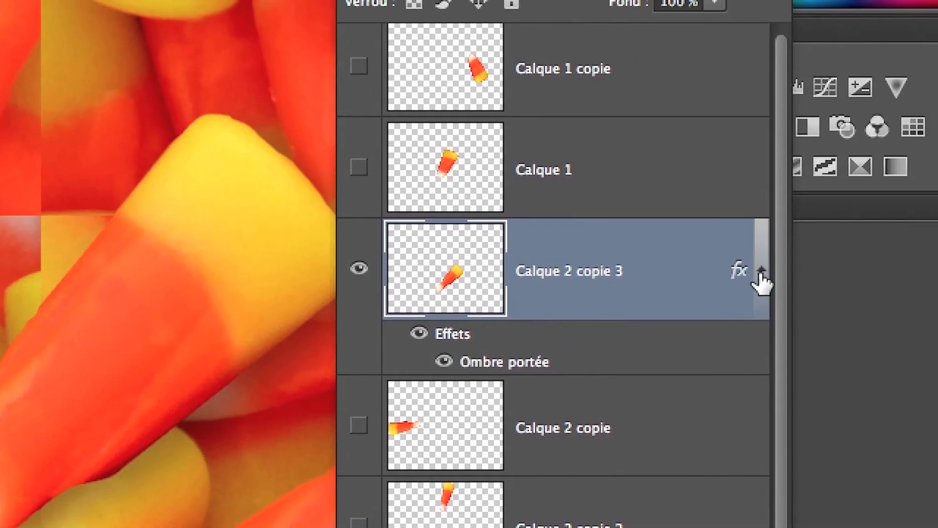
# Step: Collapse the effects list of Calque 2 copie 3 and view its blending options, closing them without changes
pyautogui.click(761, 273)
pyautogui.click(761, 274)
pyautogui.click(761, 273)
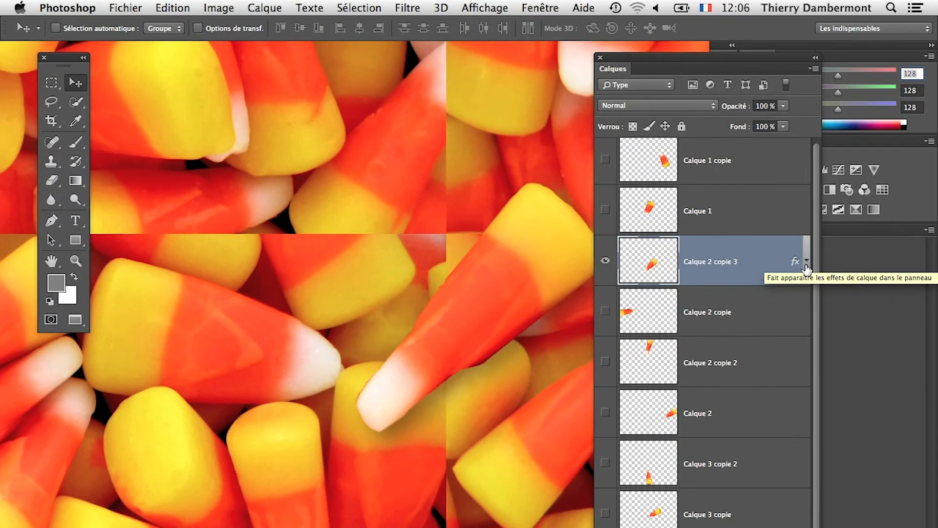
pyautogui.press('super+Tab')
pyautogui.press('super+Tab')
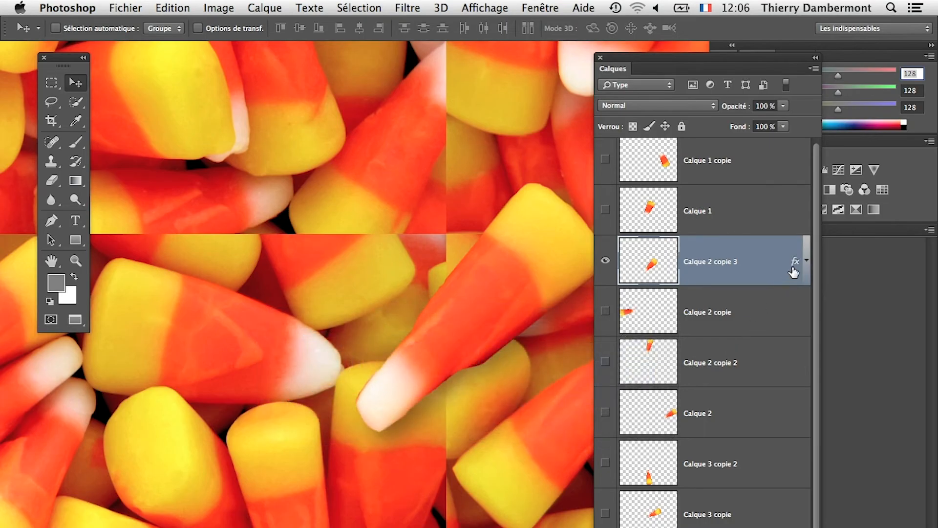
pyautogui.doubleClick(796, 264)
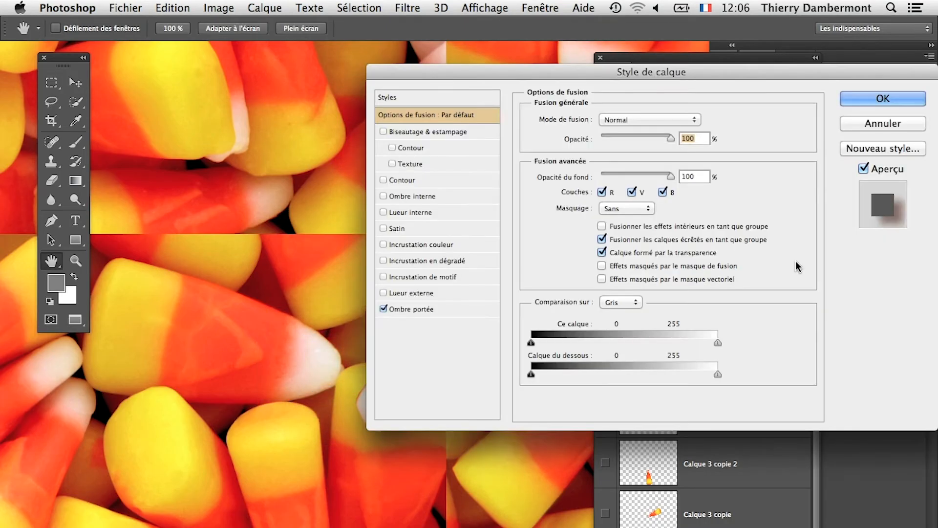
pyautogui.click(882, 123)
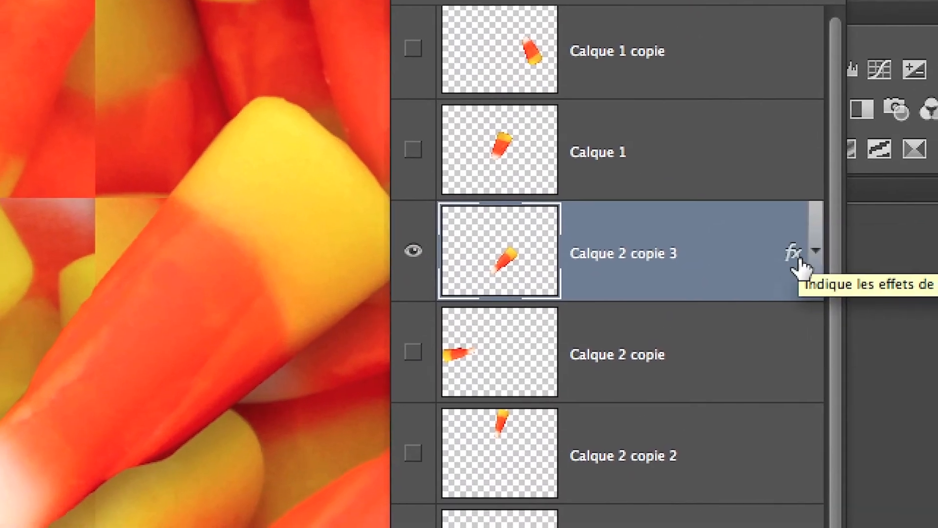
# Step: Expand the effects of Calque 2 copie 3 and review its drop shadow settings without altering them
pyautogui.click(805, 251)
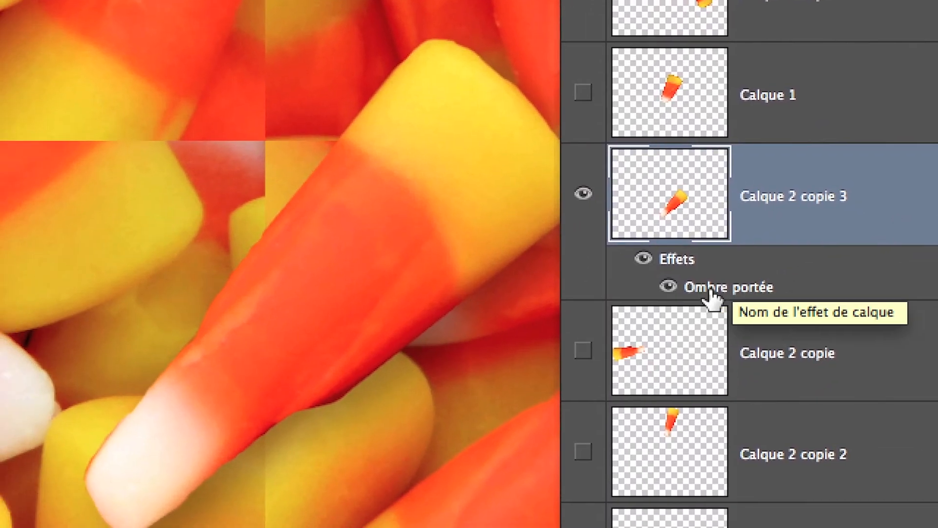
pyautogui.doubleClick(710, 290)
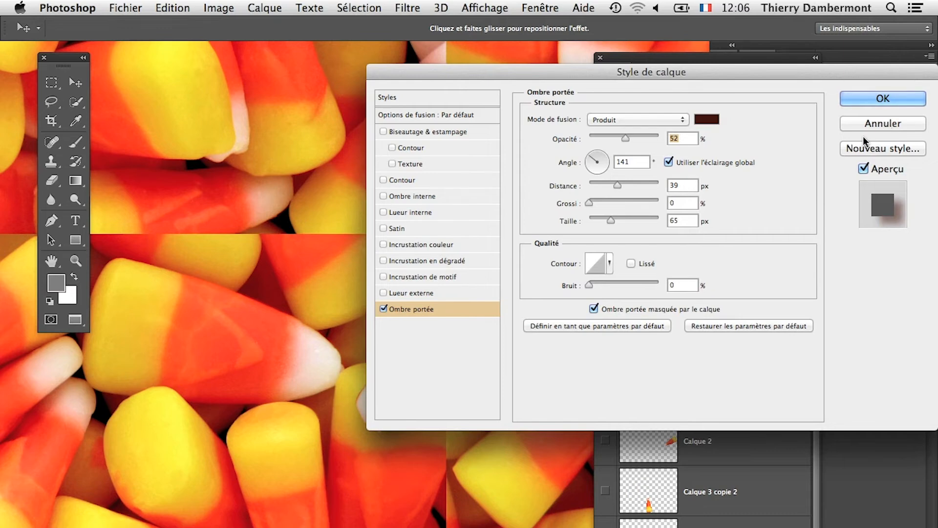
pyautogui.press('alt')
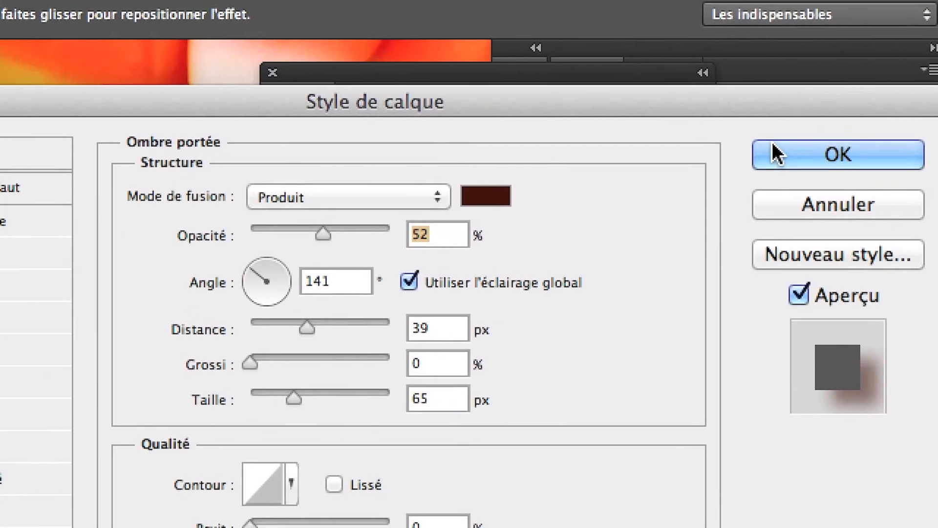
pyautogui.click(779, 147)
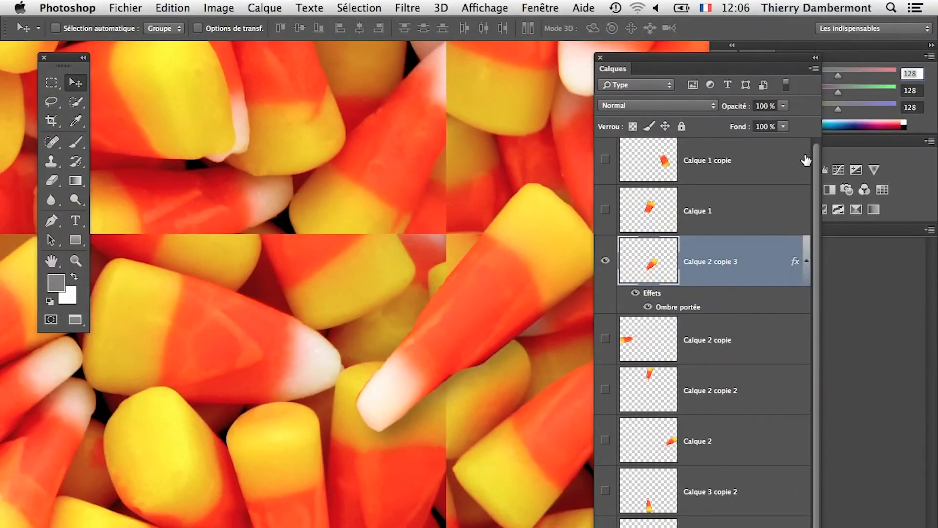
# Step: Compare the diagonal candy against the surrounding pattern at a smaller zoom with its drop shadow off and on
pyautogui.scroll(-2, 519, 314)
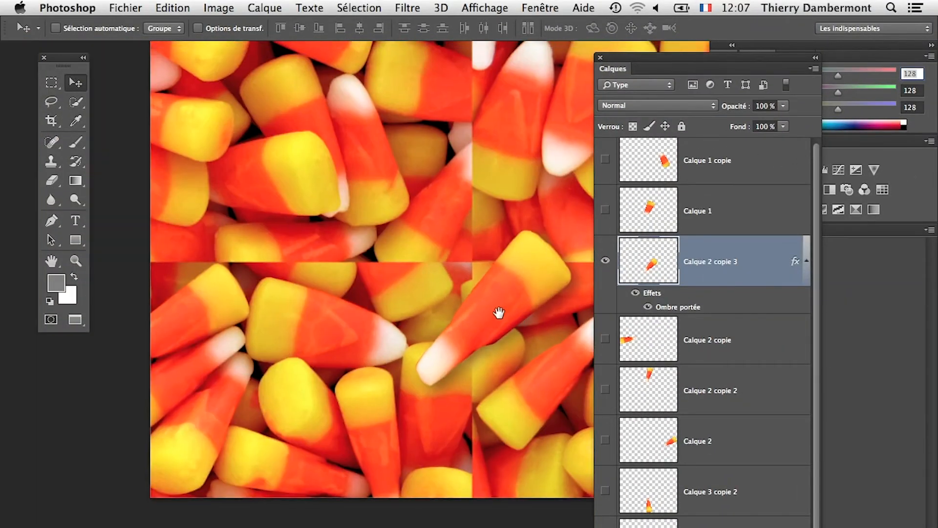
pyautogui.moveTo(504, 312); pyautogui.dragTo(413, 308)
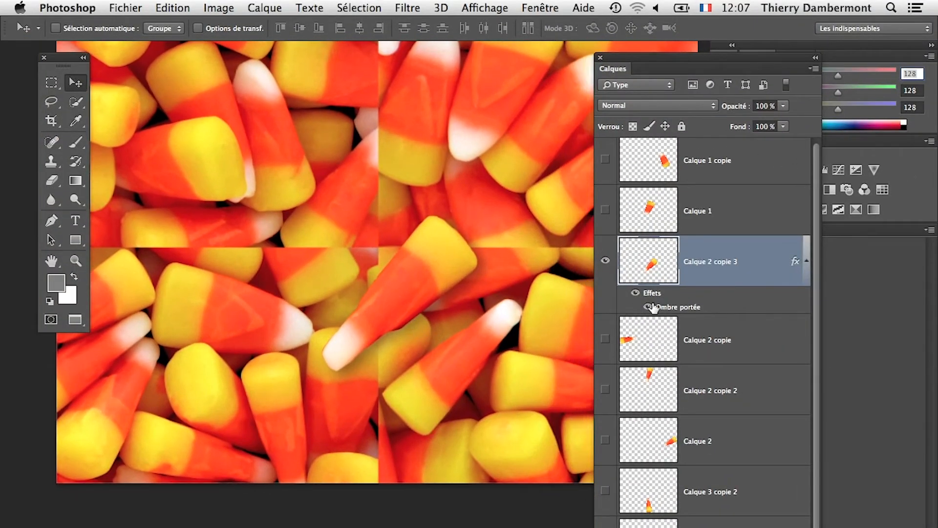
pyautogui.click(649, 307)
pyautogui.click(648, 307)
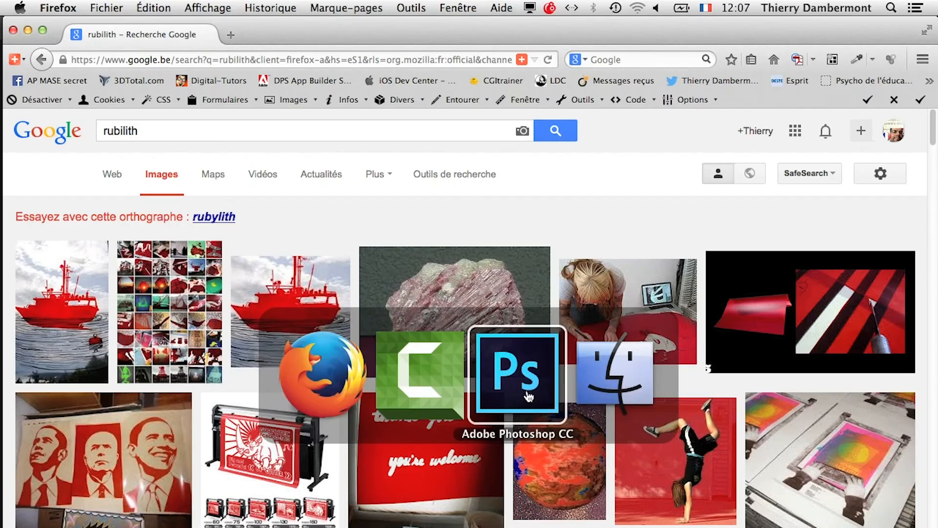
# Step: Return to Photoshop and try copying the drop shadow from Calque 2 copie 3 onto Calque 2 copie, undoing the copy
pyautogui.click(529, 396)
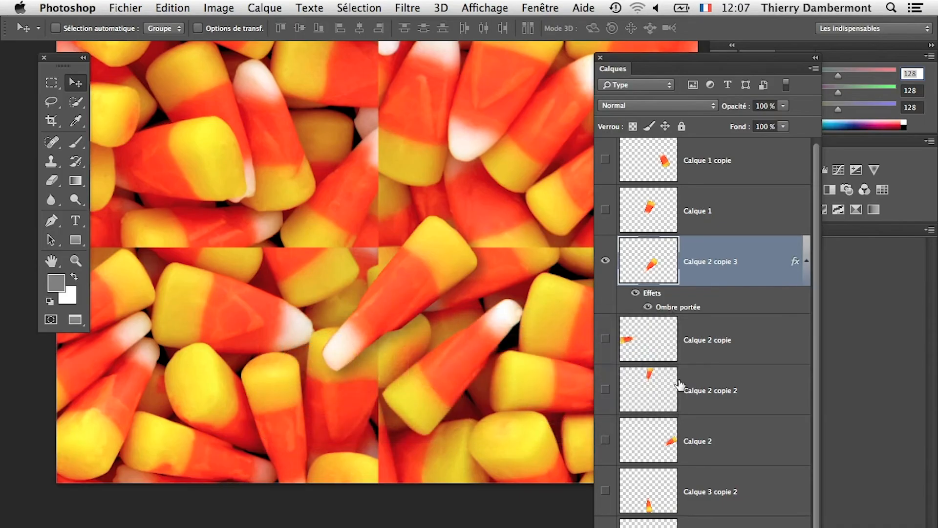
pyautogui.moveTo(660, 308); pyautogui.dragTo(713, 342)
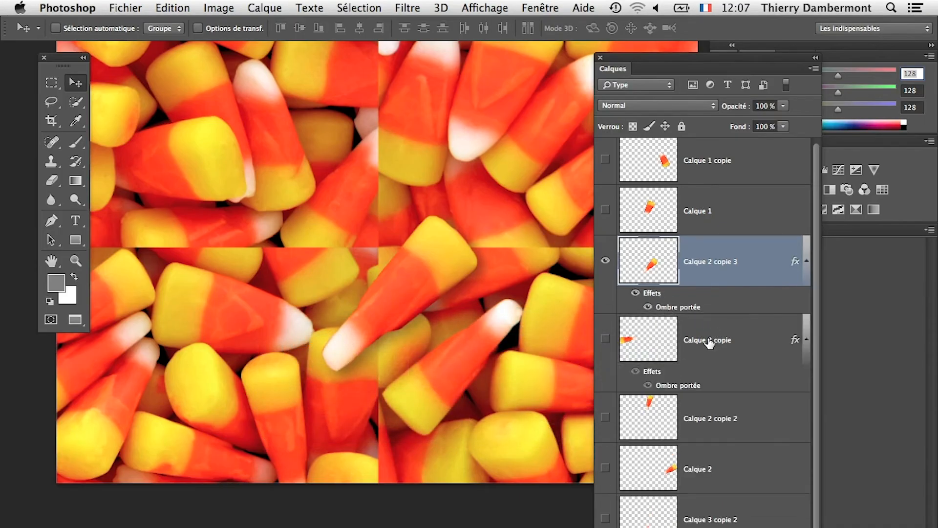
pyautogui.press('super+z')
# Step: Show Calque 2 copie and toggle its visibility to check how its candy covers the horizontal seam, leaving it visible
pyautogui.moveTo(419, 272); pyautogui.dragTo(366, 318)
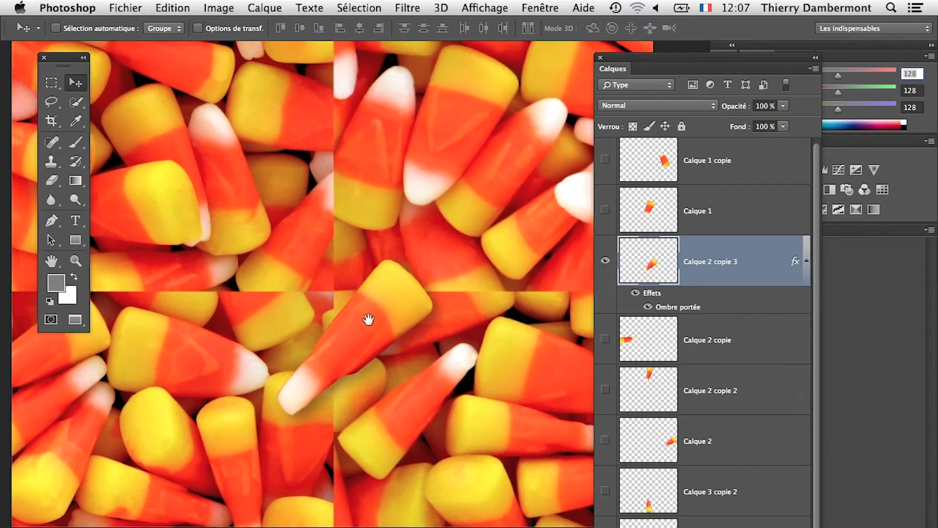
pyautogui.click(605, 338)
pyautogui.click(606, 338)
pyautogui.hscroll(-5, 404, 335)
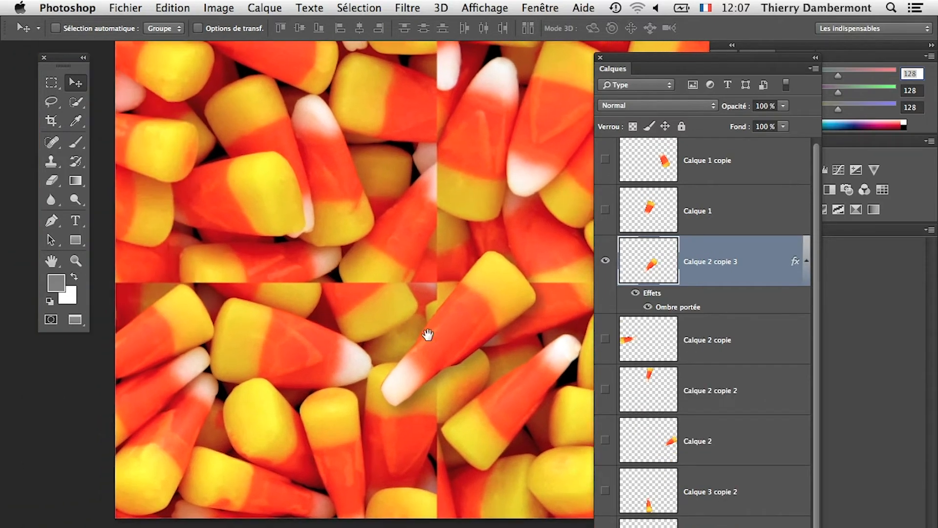
pyautogui.click(606, 340)
pyautogui.click(605, 342)
pyautogui.click(606, 342)
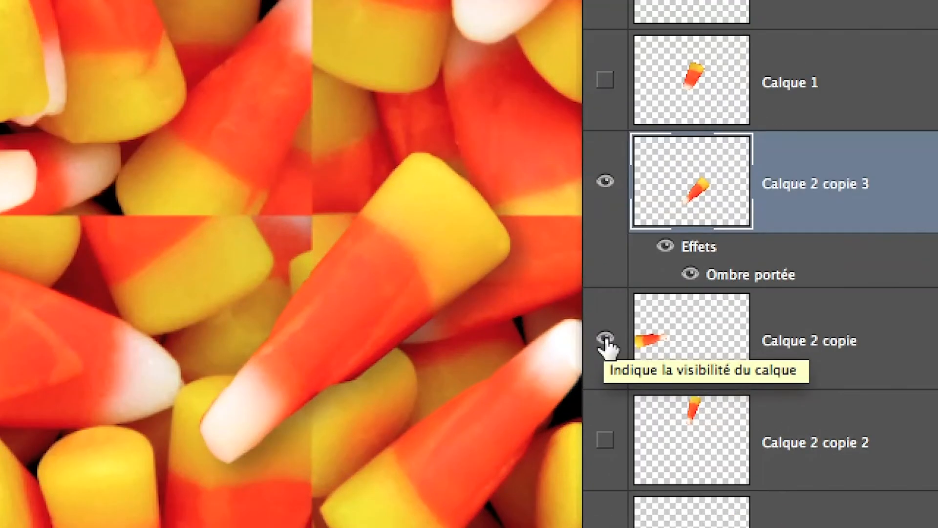
pyautogui.click(605, 341)
pyautogui.click(606, 340)
pyautogui.click(605, 342)
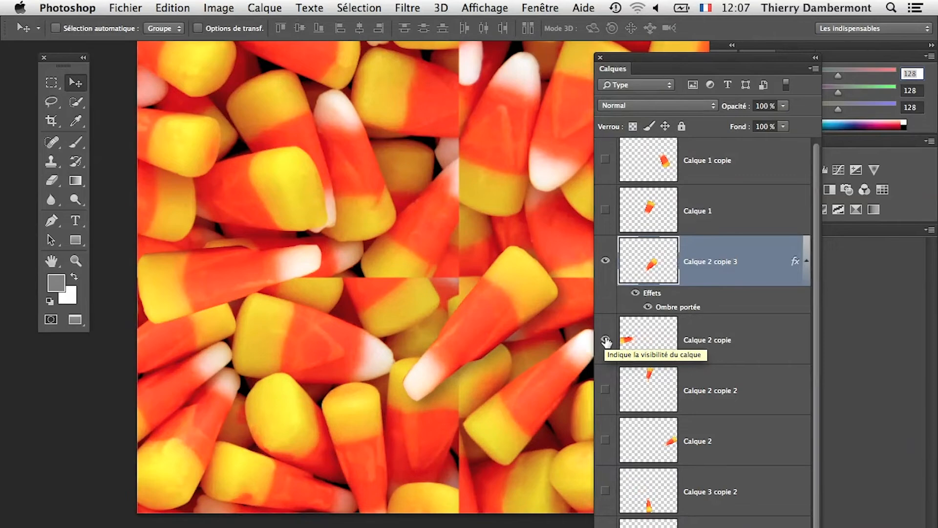
# Step: Compare the zoomed-out pattern with the Calque 2 copie candy hidden and shown, leaving the layer visible
pyautogui.scroll(-2, 443, 310)
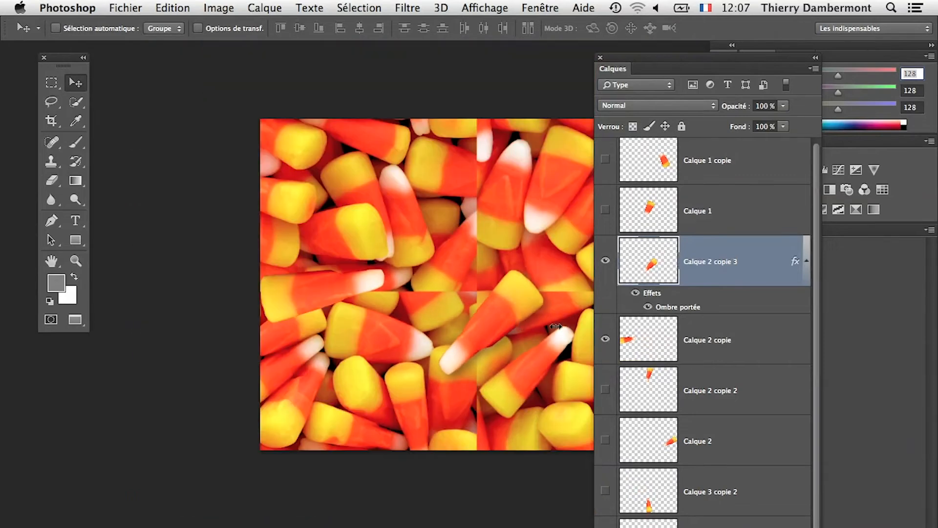
pyautogui.click(606, 341)
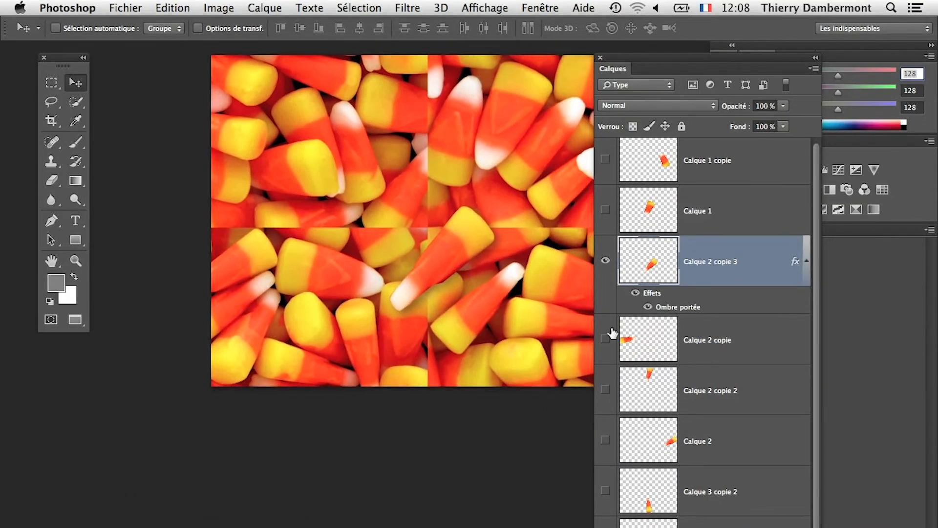
pyautogui.click(605, 341)
pyautogui.click(605, 341)
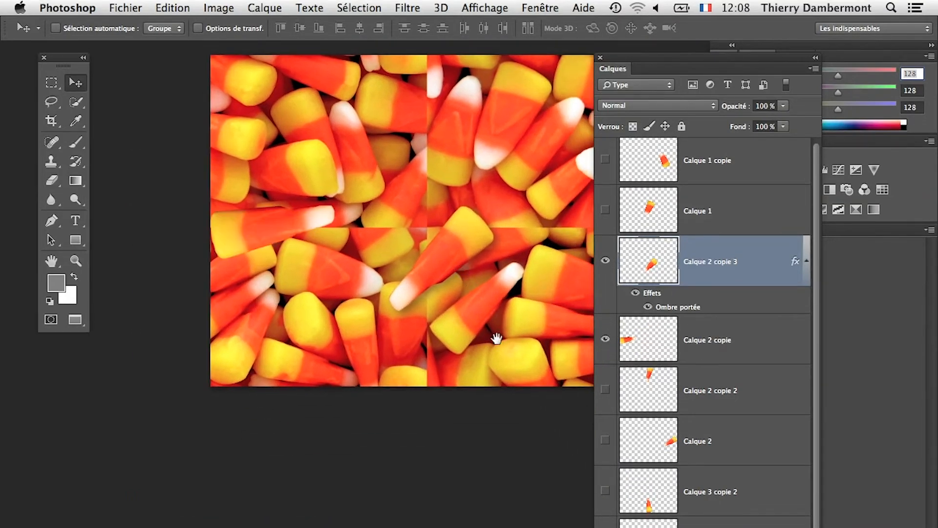
pyautogui.scroll(1, 489, 342)
pyautogui.hscroll(1, 489, 342)
pyautogui.click(605, 340)
pyautogui.click(604, 342)
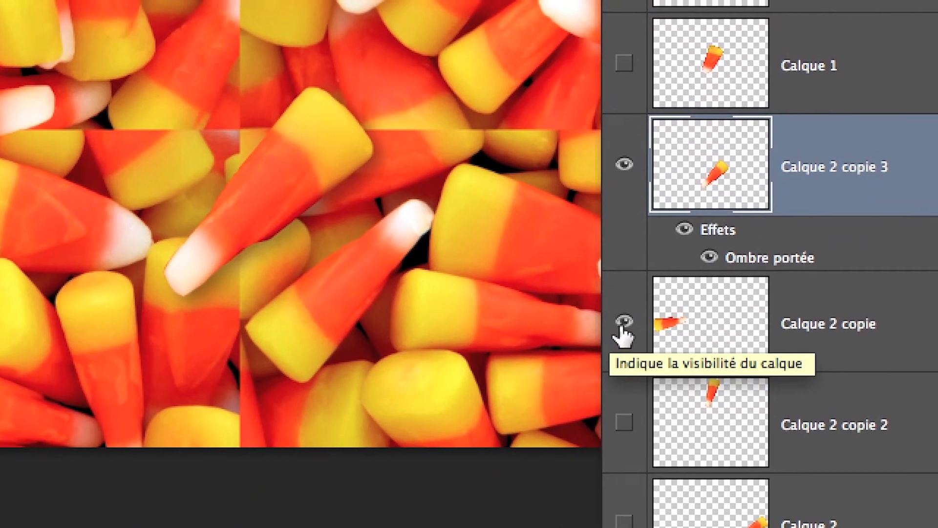
pyautogui.click(558, 387)
pyautogui.click(623, 328)
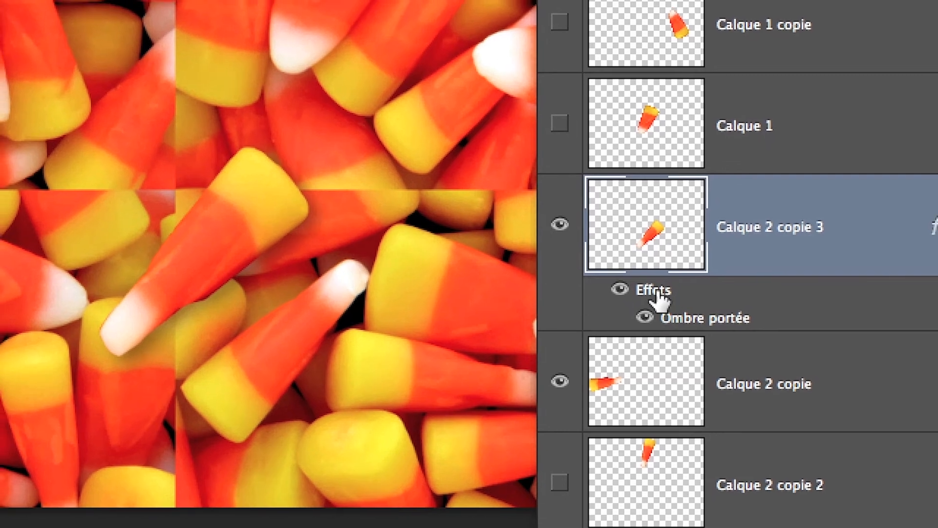
# Step: Copy the effects of Calque 2 copie 3 onto Calque 2 copie, select that layer and check its drop shadow settings
pyautogui.moveTo(660, 299); pyautogui.dragTo(745, 398)
pyautogui.moveTo(697, 336); pyautogui.dragTo(691, 335)
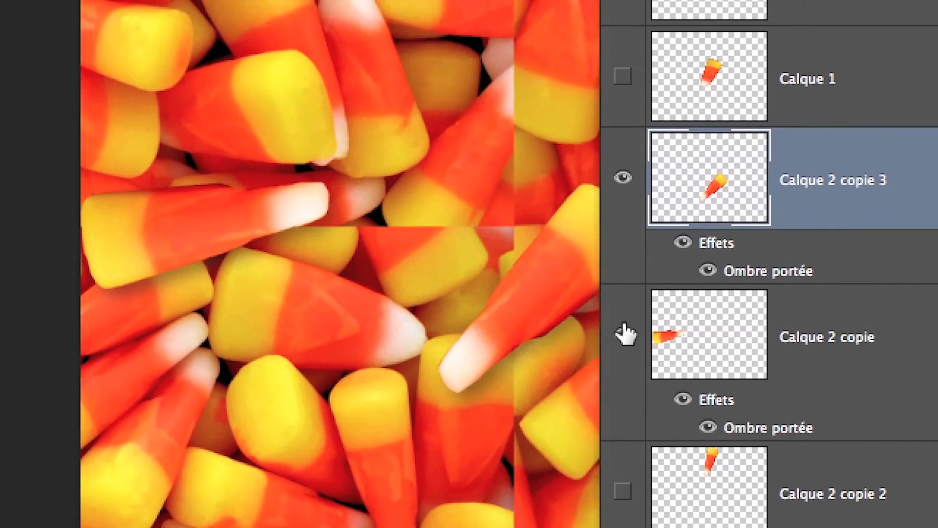
pyautogui.click(869, 315)
pyautogui.click(624, 335)
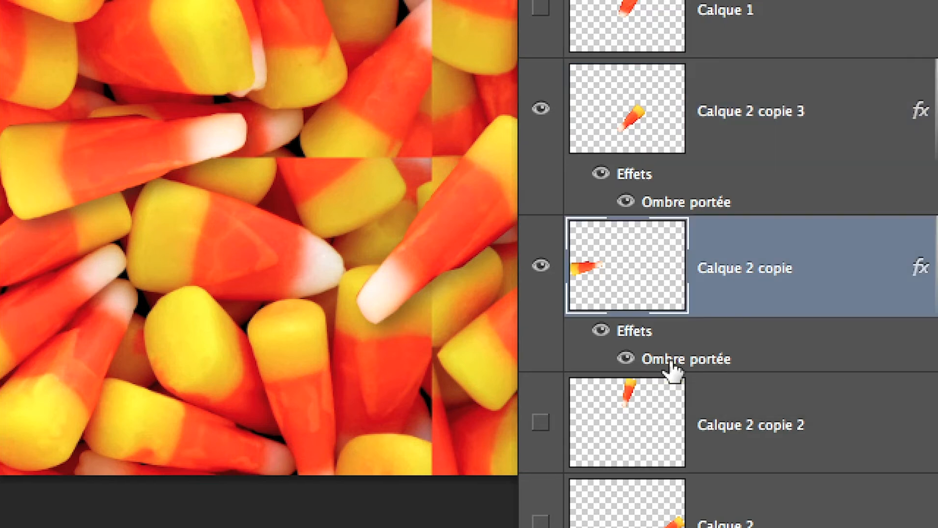
pyautogui.doubleClick(671, 361)
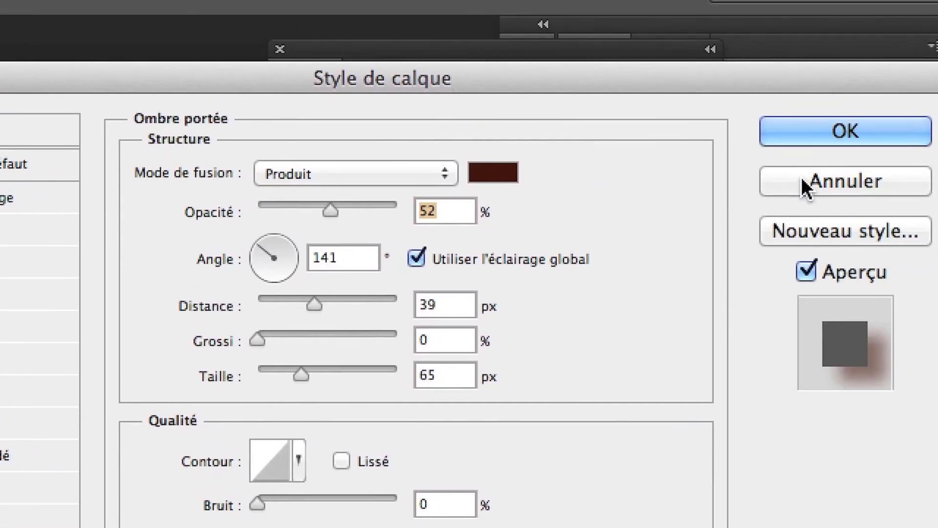
pyautogui.click(926, 149)
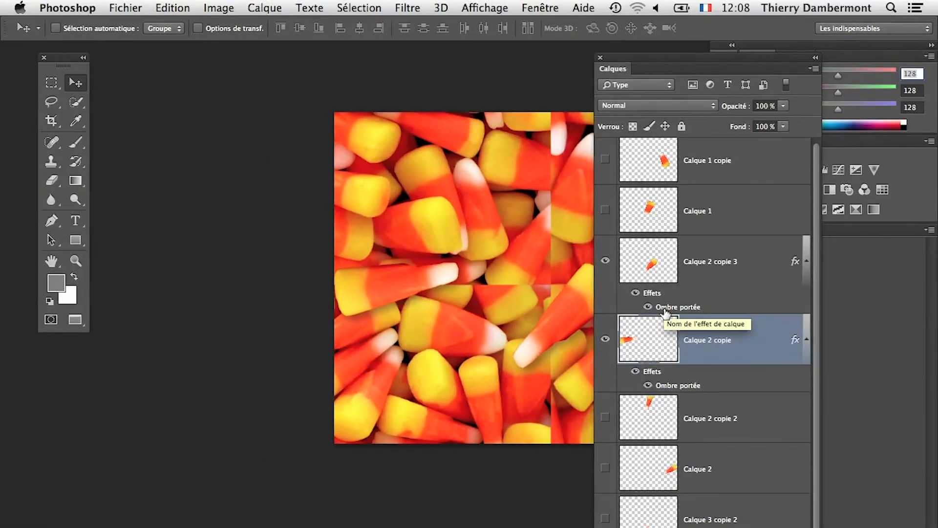
# Step: Switch the drop shadow of Calque 2 copie off and back on to compare its effect on the candy
pyautogui.moveTo(518, 310); pyautogui.dragTo(382, 280)
pyautogui.click(648, 385)
pyautogui.click(648, 385)
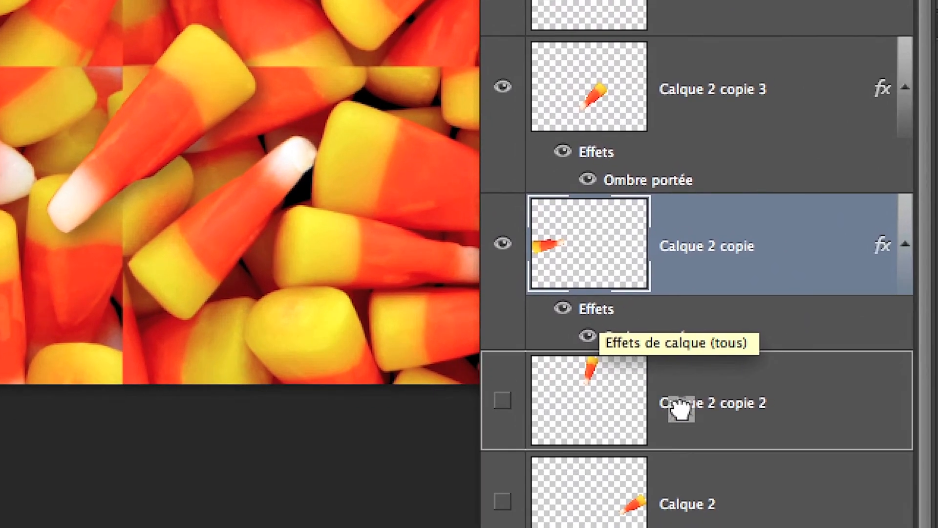
# Step: Try moving the effects of Calque 2 copie onto Calque 2 copie 2, returning them to Calque 2 copie
pyautogui.moveTo(681, 408); pyautogui.dragTo(682, 275)
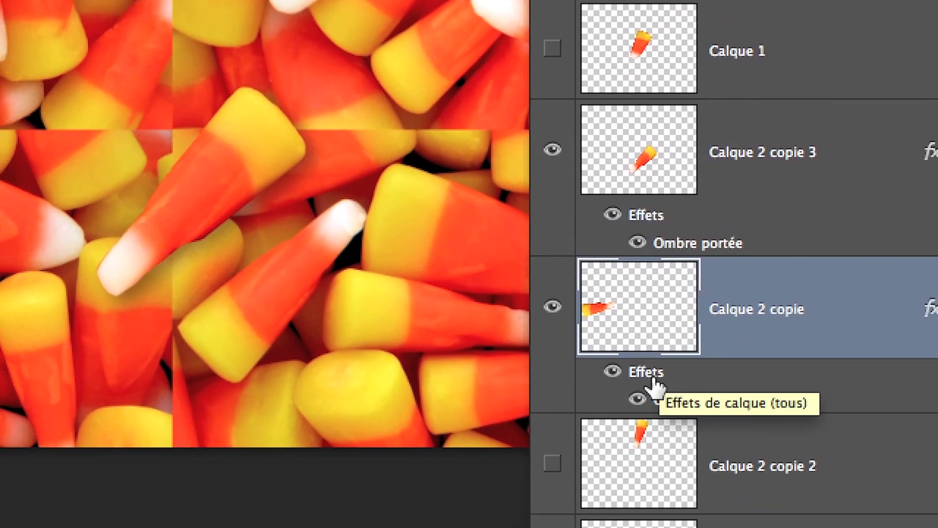
pyautogui.moveTo(652, 374); pyautogui.dragTo(718, 475)
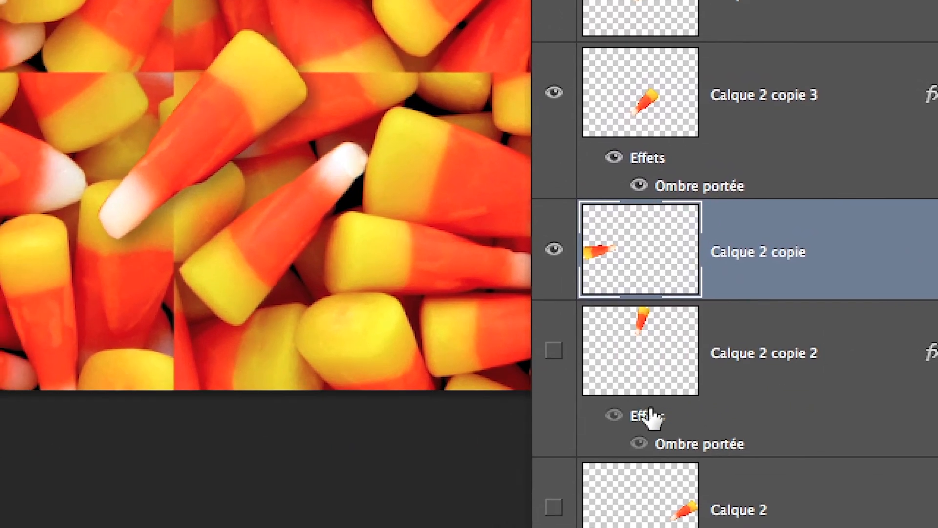
pyautogui.moveTo(650, 415); pyautogui.dragTo(679, 315)
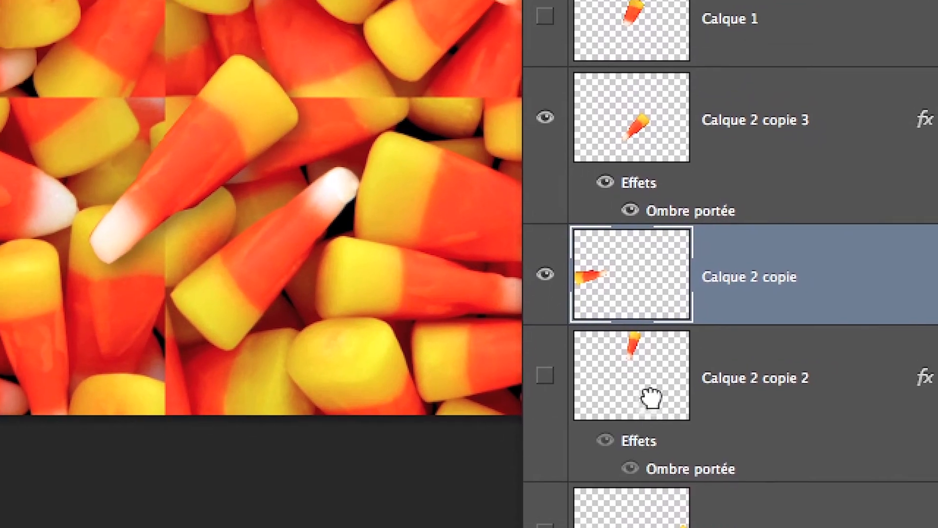
pyautogui.moveTo(651, 399); pyautogui.dragTo(661, 308)
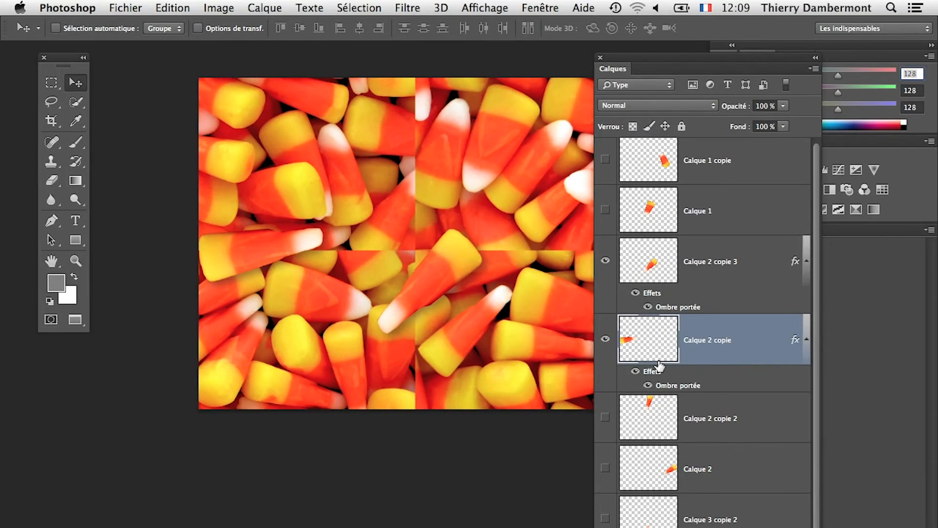
# Step: Return to Photoshop from the browser and move the floating toolbar clear of the image
pyautogui.moveTo(387, 355); pyautogui.dragTo(322, 361)
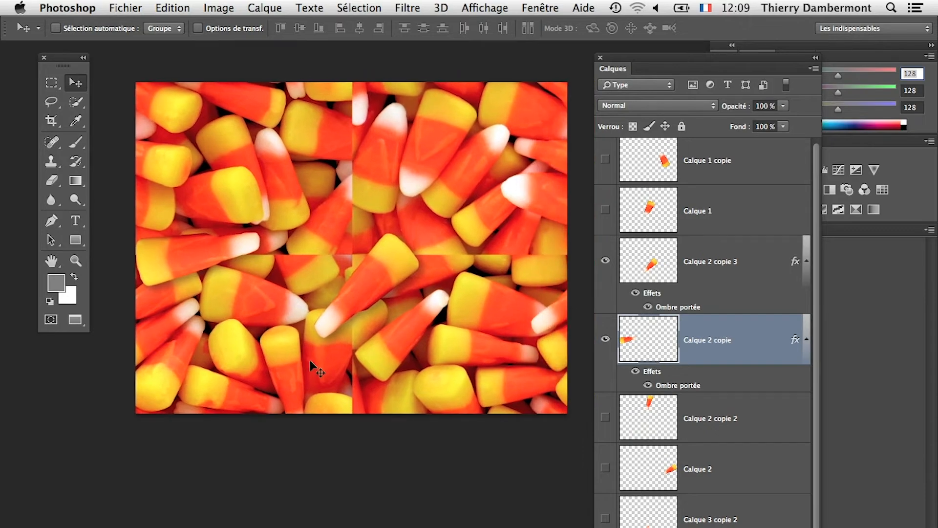
pyautogui.press('super+Tab')
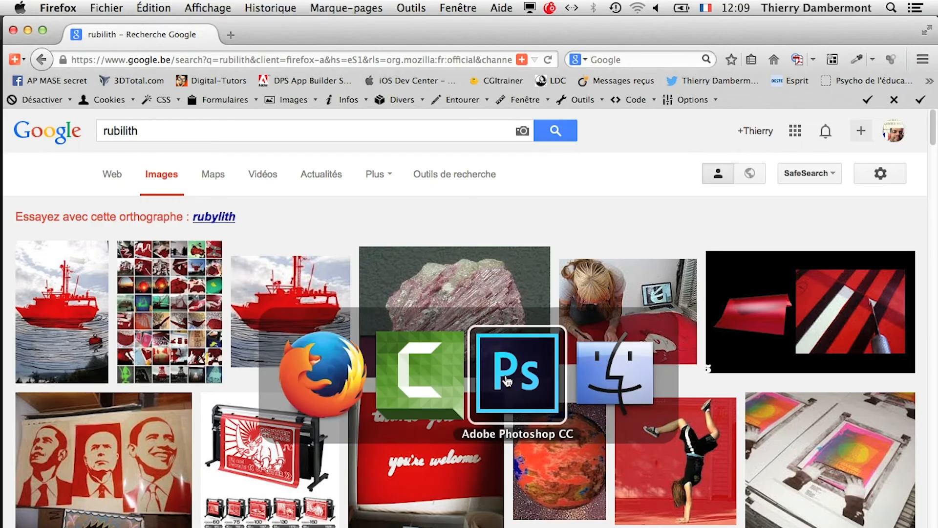
pyautogui.click(510, 377)
pyautogui.moveTo(448, 433); pyautogui.dragTo(430, 465)
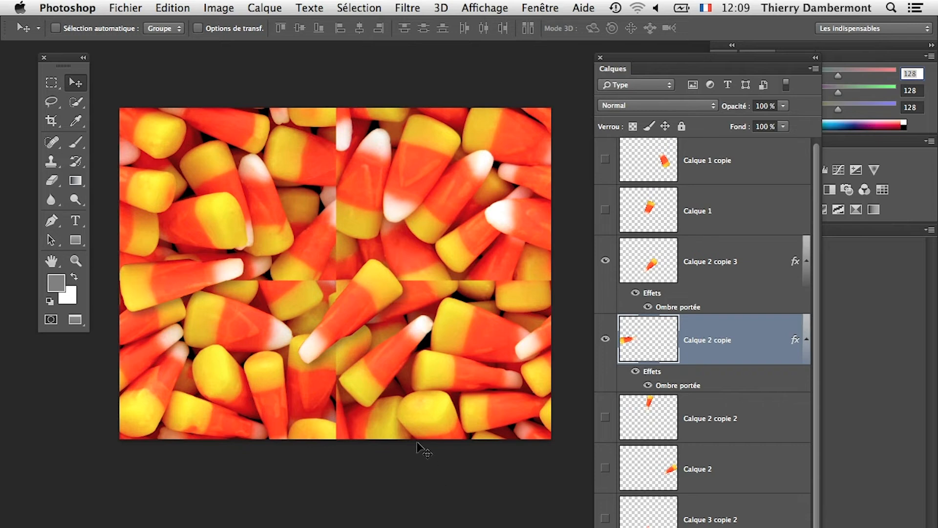
pyautogui.moveTo(68, 59); pyautogui.dragTo(40, 59)
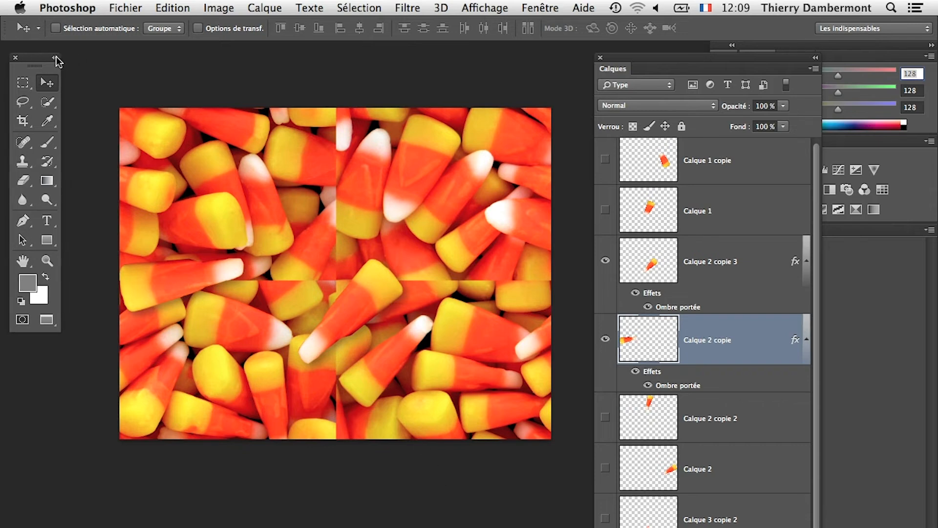
pyautogui.moveTo(450, 261); pyautogui.dragTo(427, 252)
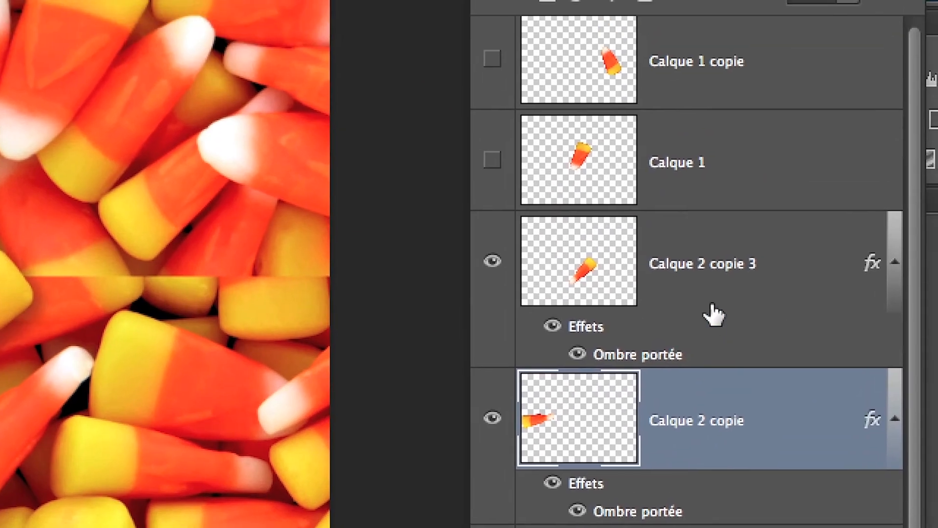
# Step: With Calque 2 copie selected, show the Styles panel and move the Layers panel clear of it
pyautogui.click(719, 213)
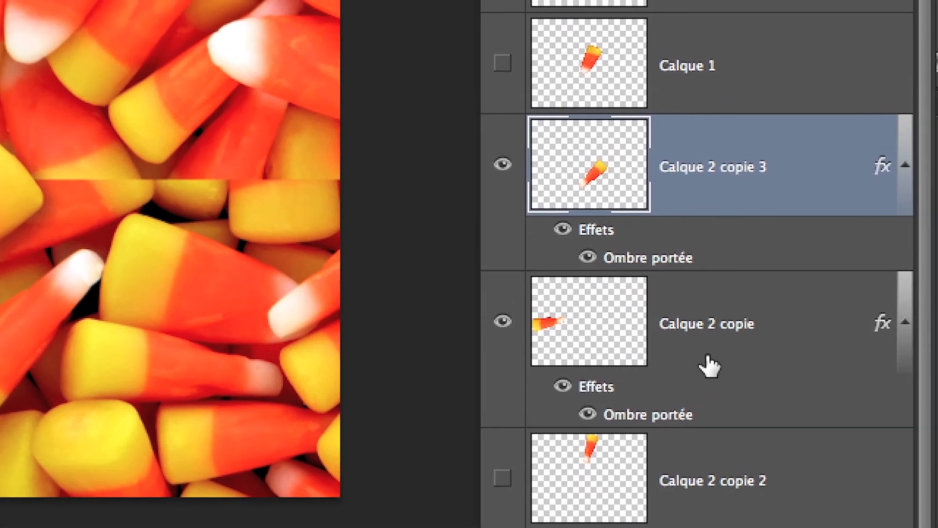
pyautogui.click(752, 355)
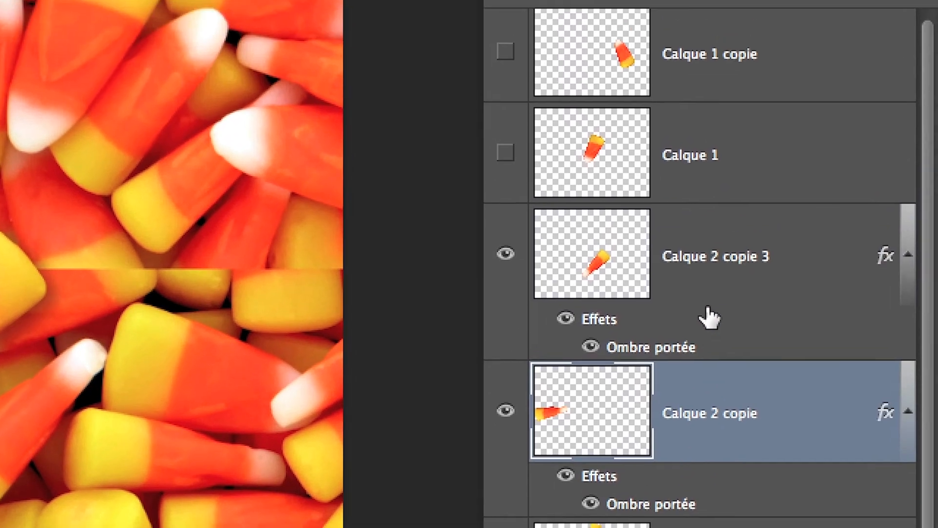
pyautogui.click(706, 207)
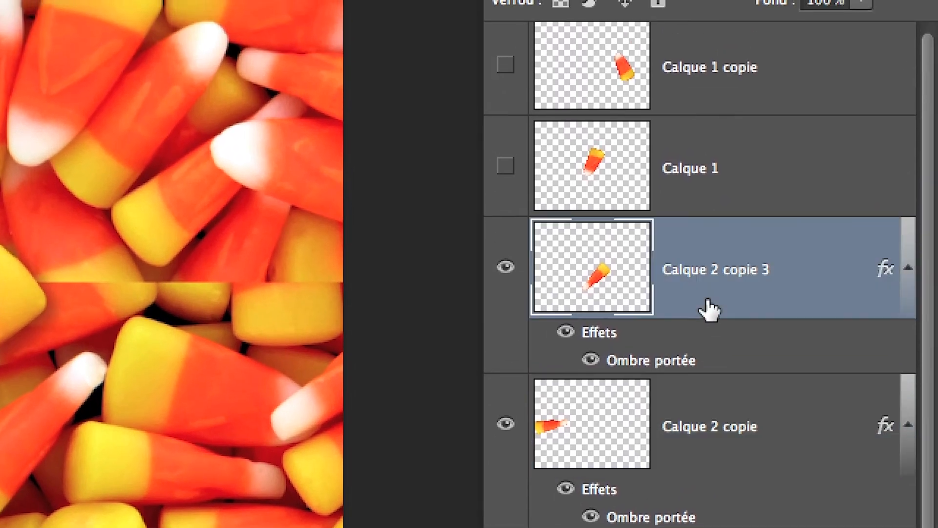
pyautogui.click(727, 332)
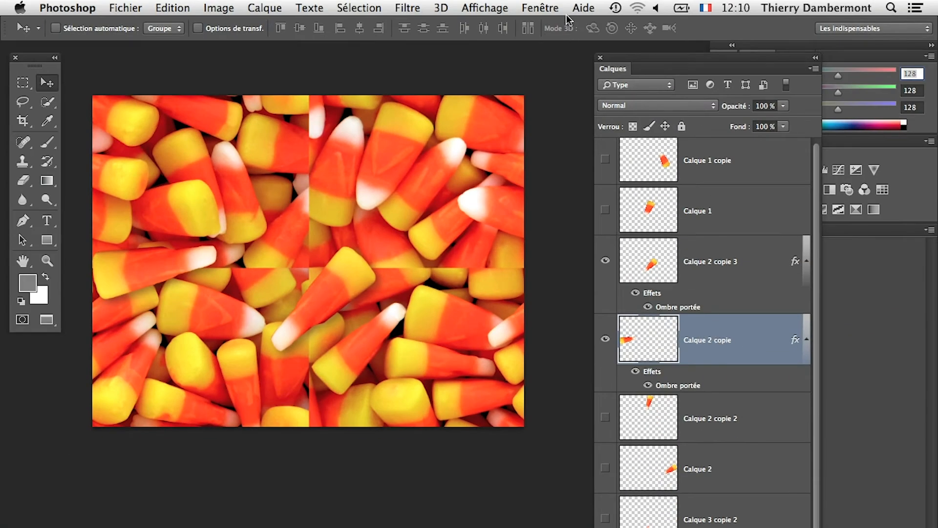
pyautogui.click(540, 8)
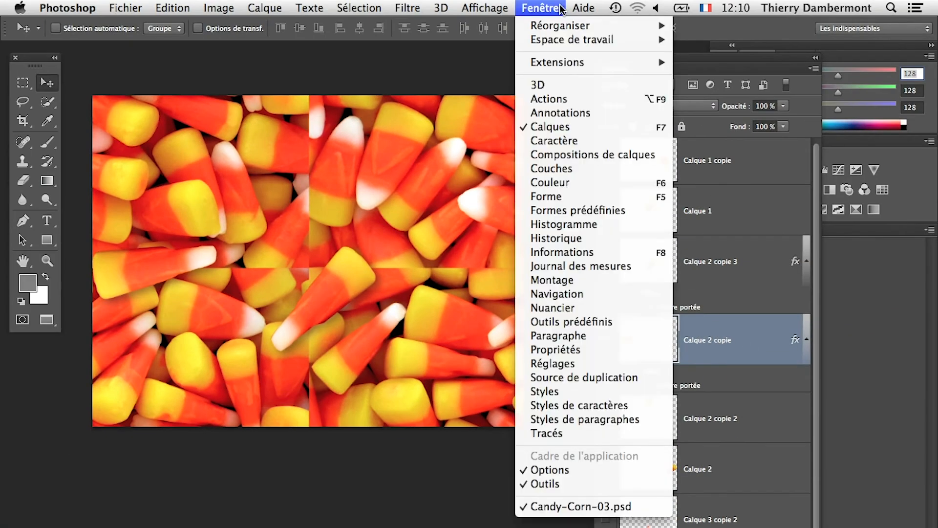
pyautogui.click(592, 397)
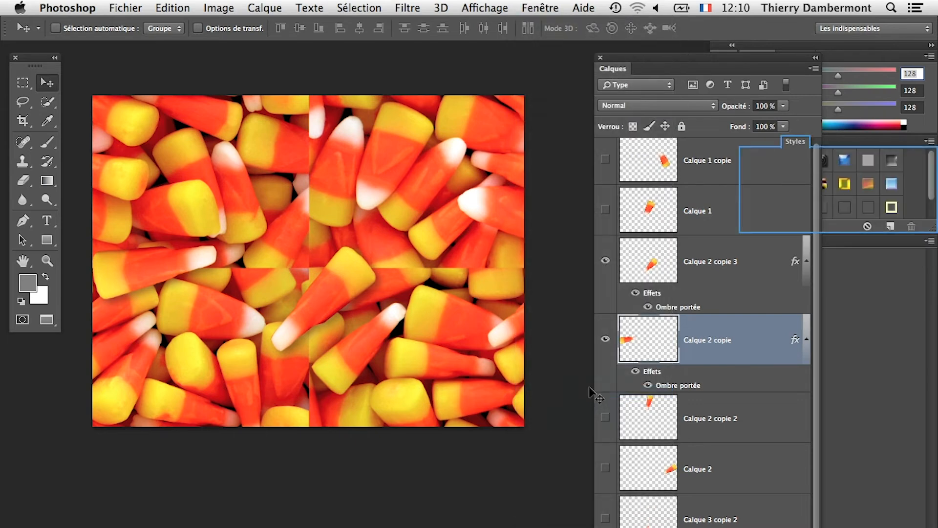
pyautogui.moveTo(739, 65); pyautogui.dragTo(643, 240)
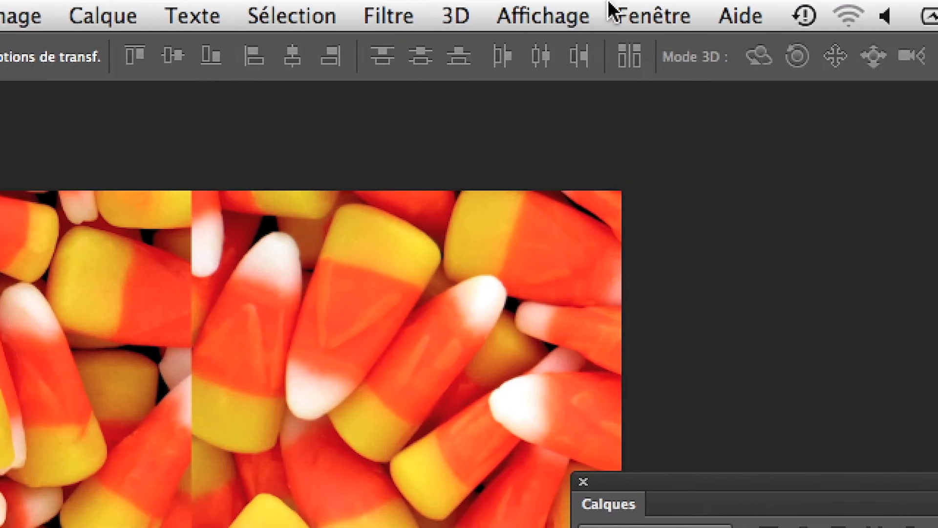
pyautogui.click(540, 8)
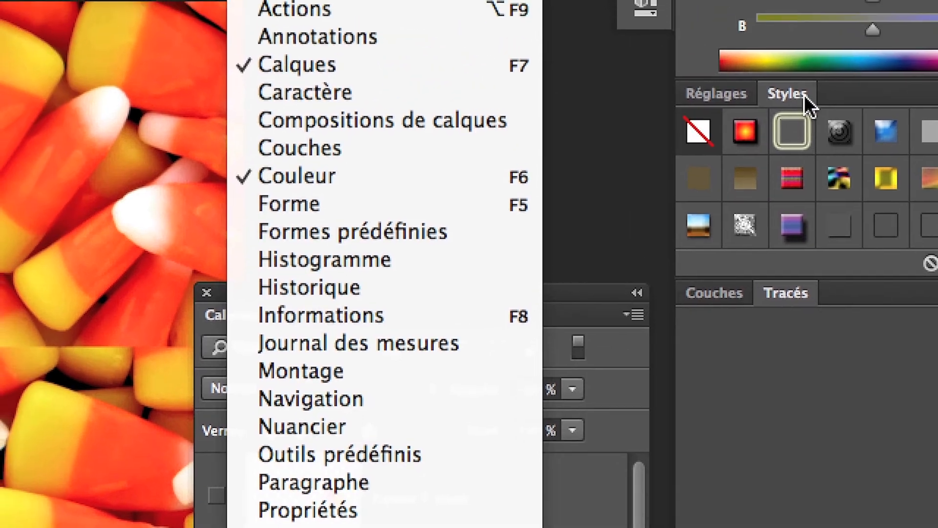
pyautogui.click(802, 93)
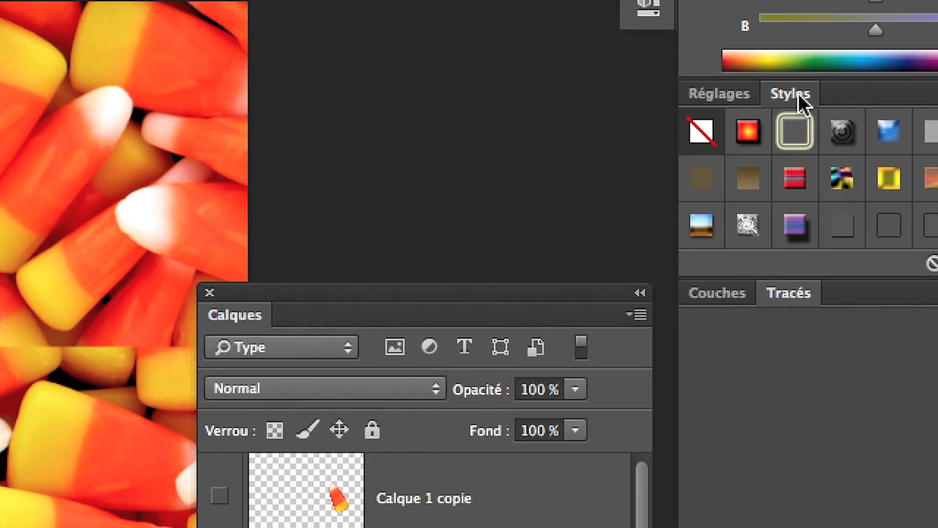
# Step: Detach the Styles panel as a floating panel over the canvas and enlarge it to show all its presets
pyautogui.moveTo(798, 93); pyautogui.dragTo(106, 13)
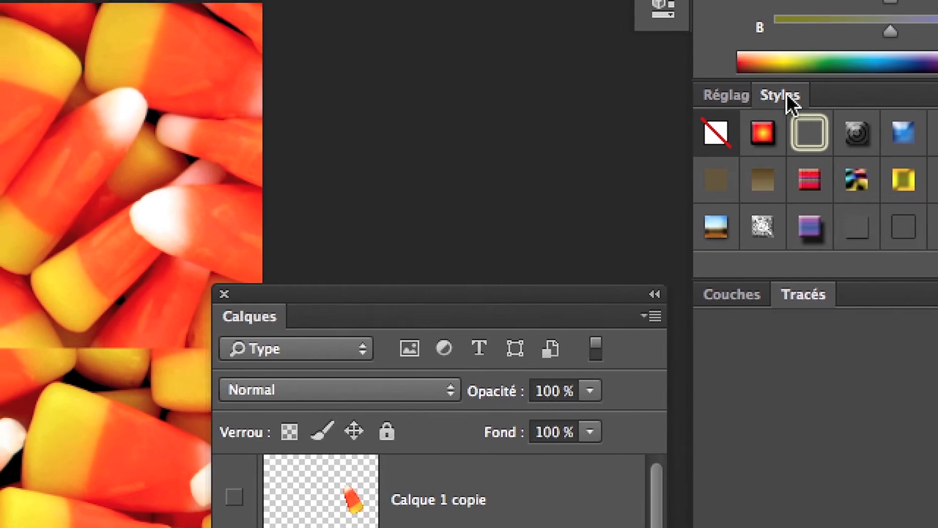
pyautogui.moveTo(556, 66); pyautogui.dragTo(383, 31)
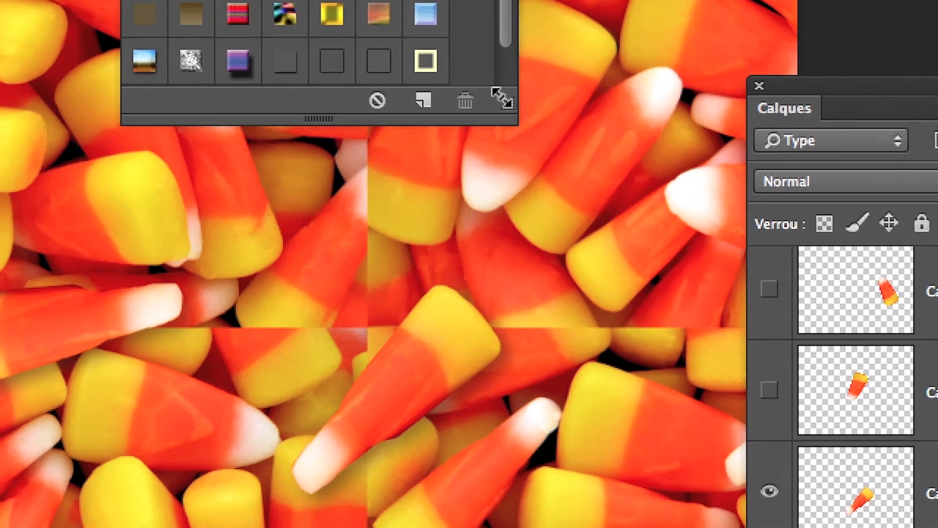
pyautogui.moveTo(502, 98); pyautogui.dragTo(589, 249)
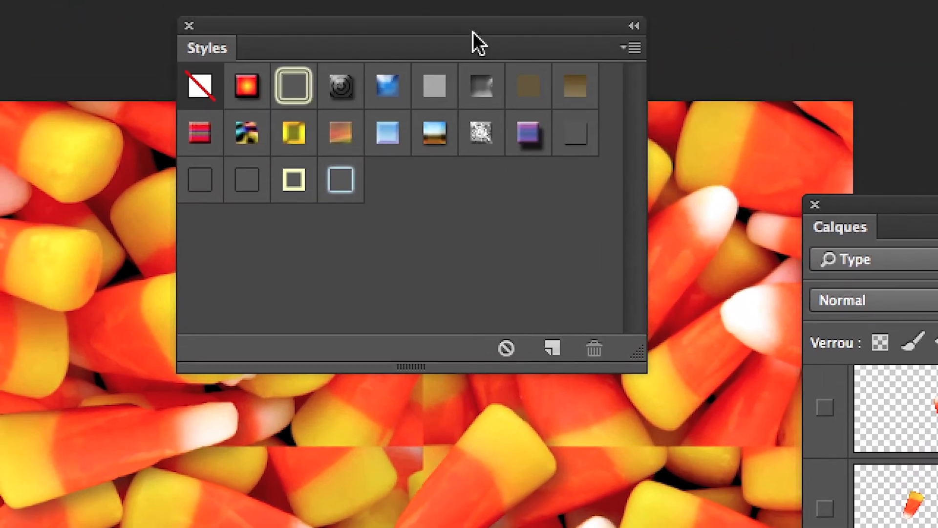
pyautogui.moveTo(473, 31); pyautogui.dragTo(520, 38)
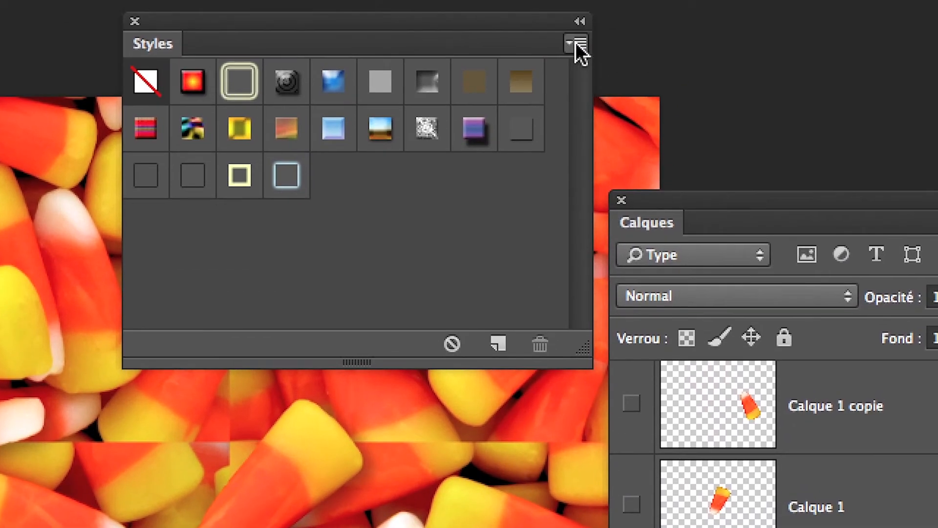
# Step: Save the drop shadow of Calque 2 copie as a new style named "ombre bonbon", including layer effects without blending options
pyautogui.click(575, 42)
pyautogui.click(593, 48)
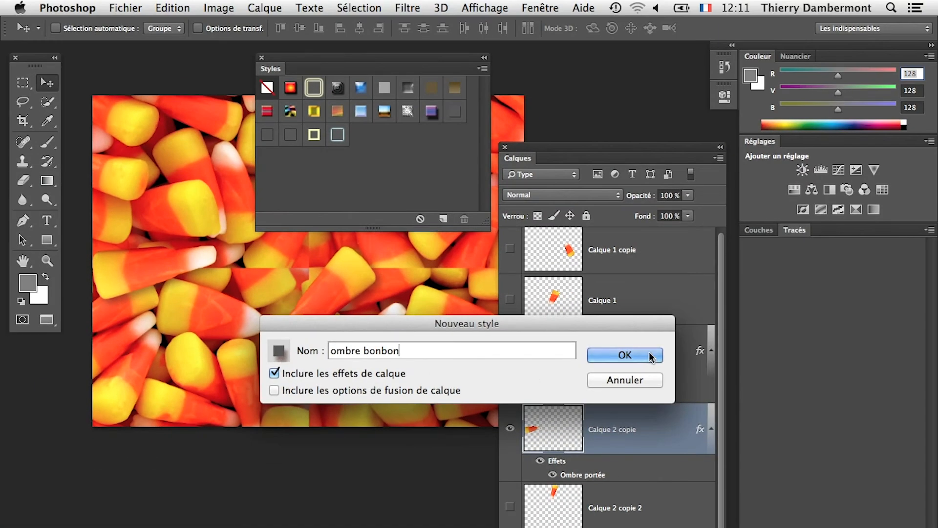
pyautogui.click(650, 355)
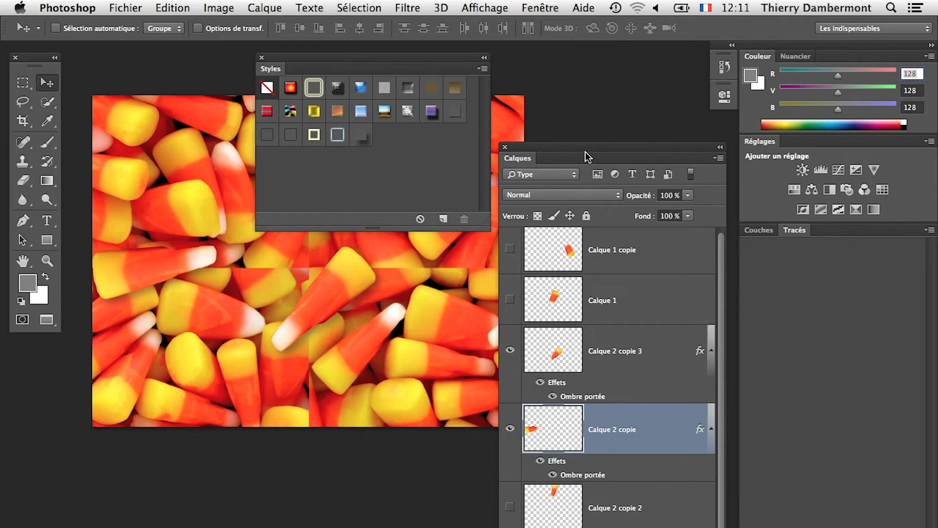
# Step: Try applying the ombre bonbon style to Calque 2 copie 2 and the candy layers beneath it, undoing the style
pyautogui.moveTo(592, 150); pyautogui.dragTo(603, 80)
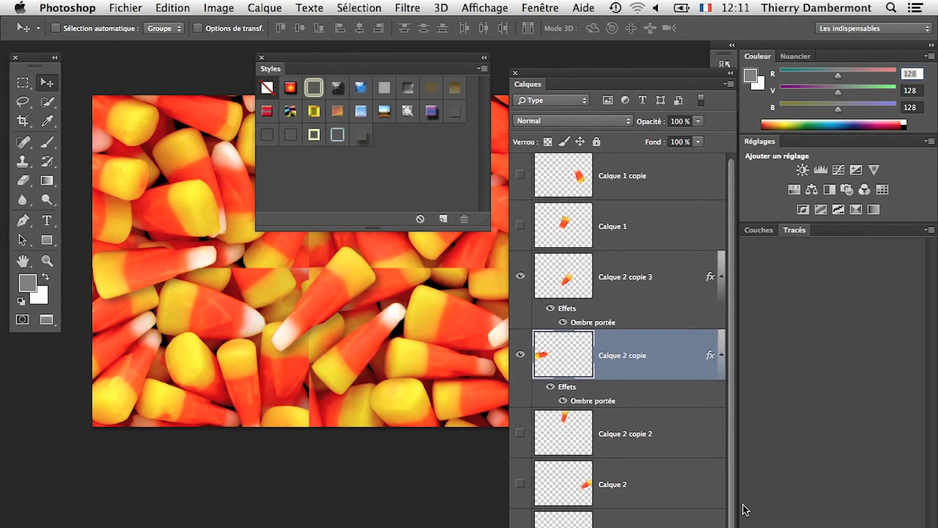
pyautogui.scroll(-3, 707, 480)
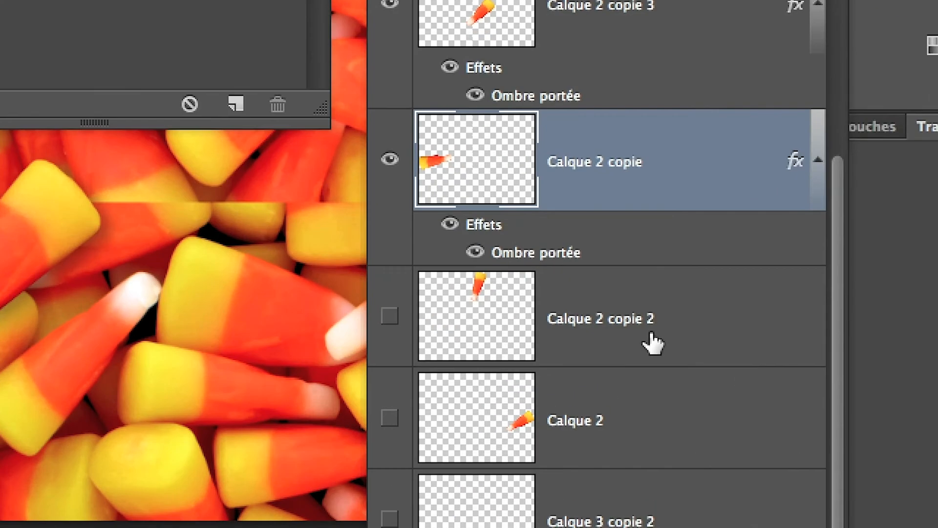
pyautogui.click(653, 344)
pyautogui.keyDown('shift'); pyautogui.click(643, 471); pyautogui.keyUp('shift')
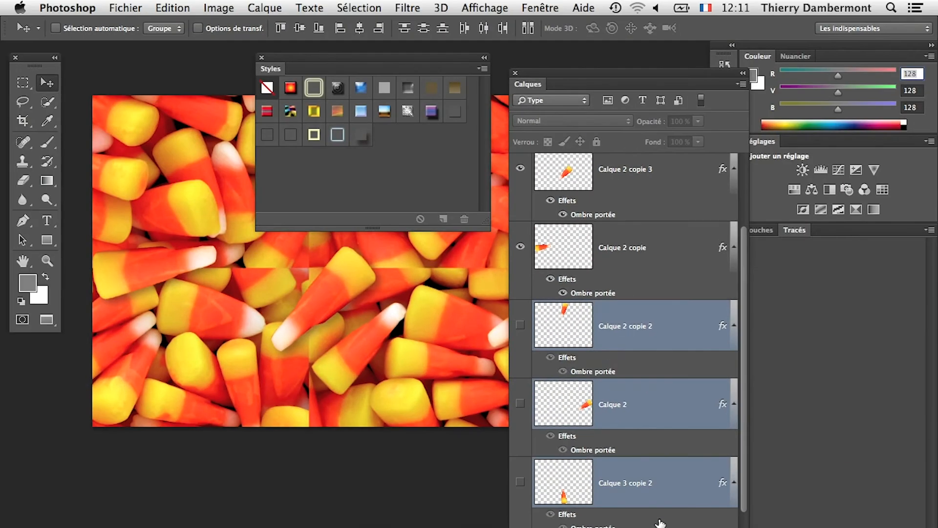
pyautogui.press('super+z')
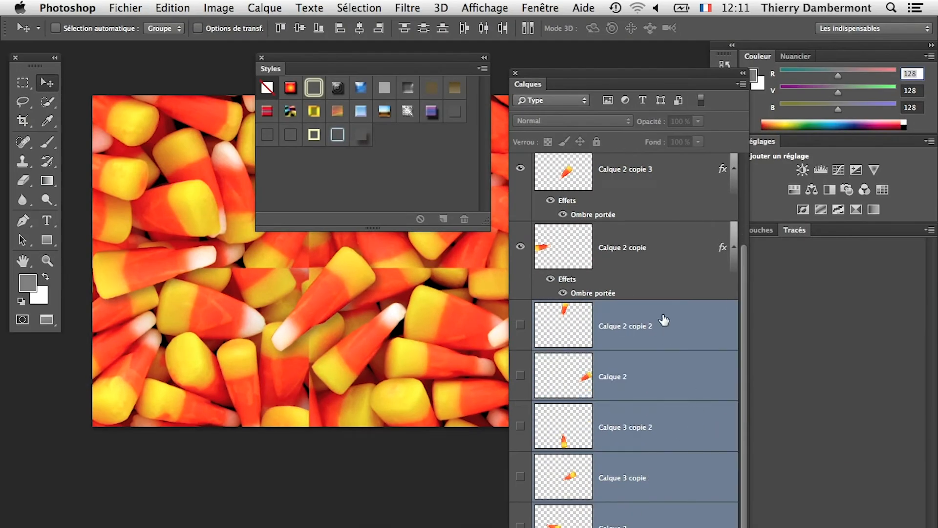
# Step: Widen the Layers panel, reselect Calque 2 copie 2 with the candy layers beneath it, and apply the ombre bonbon style
pyautogui.click(683, 316)
pyautogui.moveTo(745, 527); pyautogui.dragTo(801, 527)
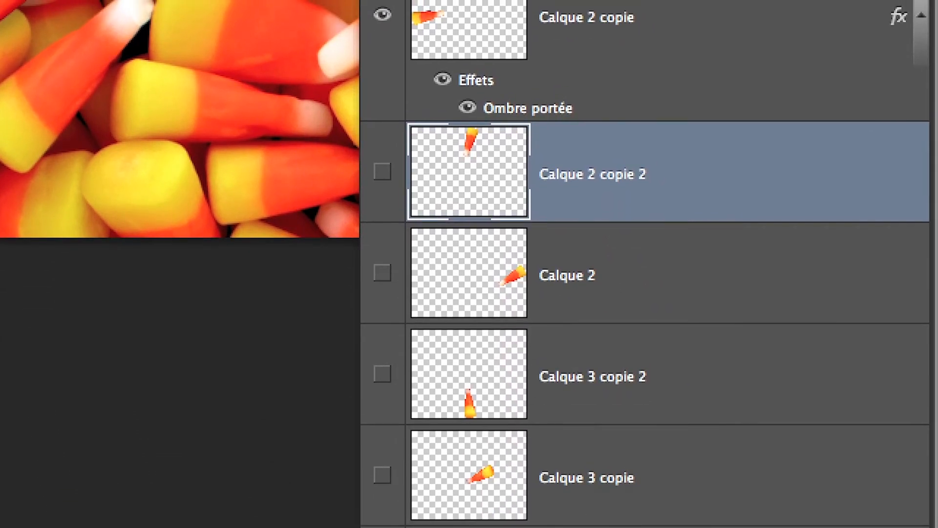
pyautogui.keyDown('shift'); pyautogui.click(586, 479); pyautogui.keyUp('shift')
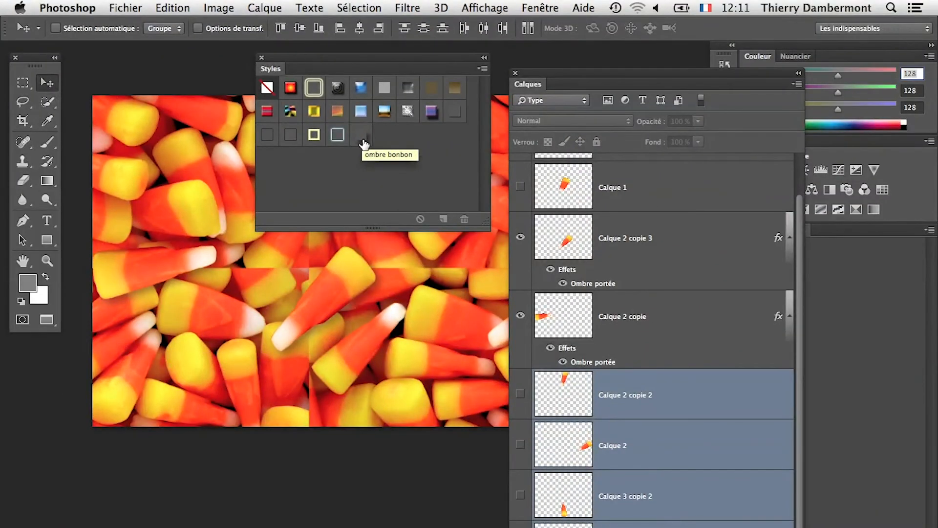
pyautogui.click(363, 140)
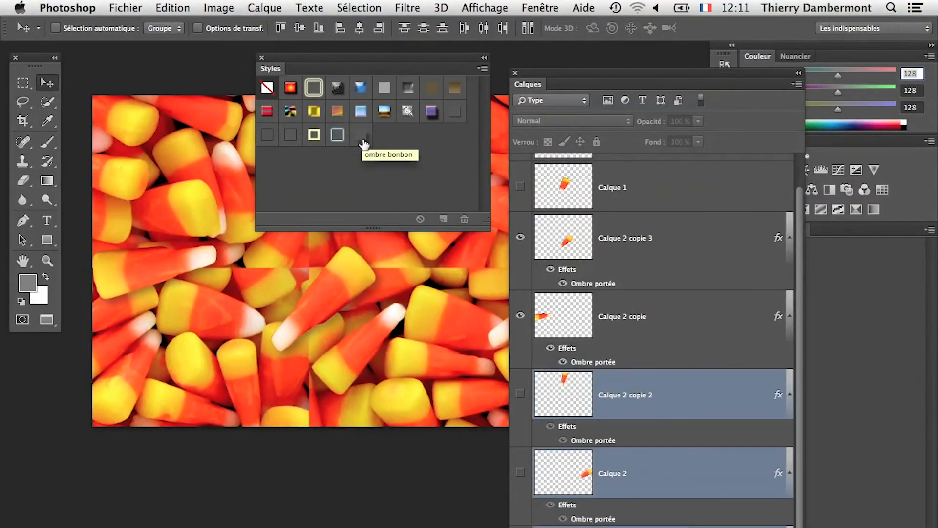
# Step: Move the Styles and Layers panels clear of the image, and undo and reapply the style to compare the layers
pyautogui.moveTo(400, 59); pyautogui.dragTo(303, 455)
pyautogui.moveTo(557, 78); pyautogui.dragTo(664, 91)
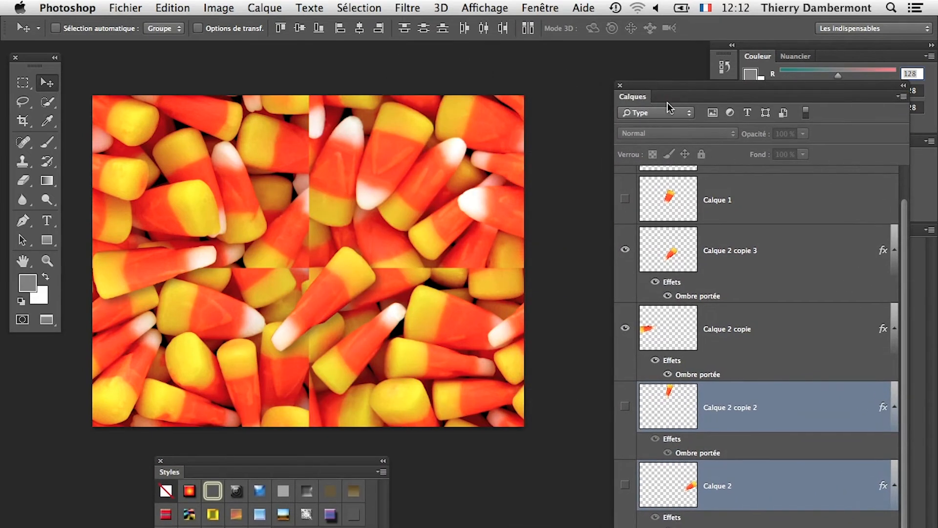
pyautogui.press('super+z')
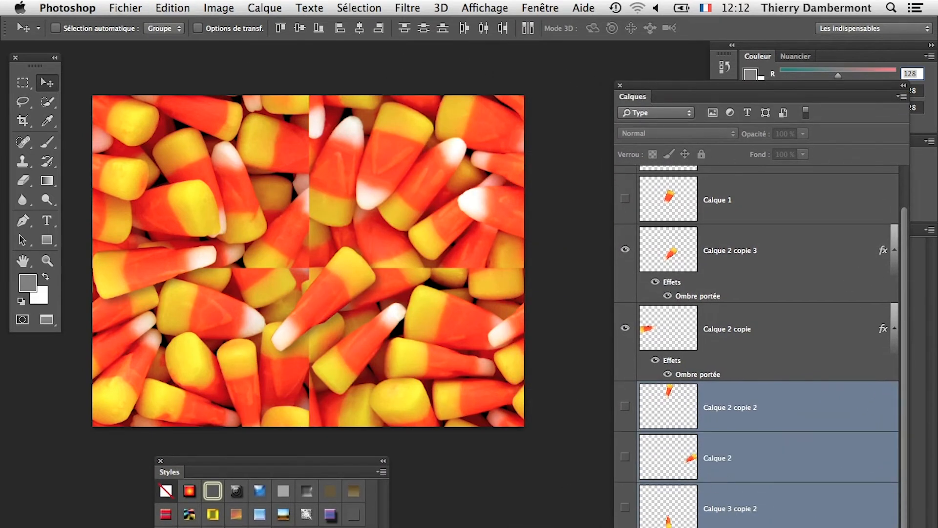
pyautogui.press('super+z')
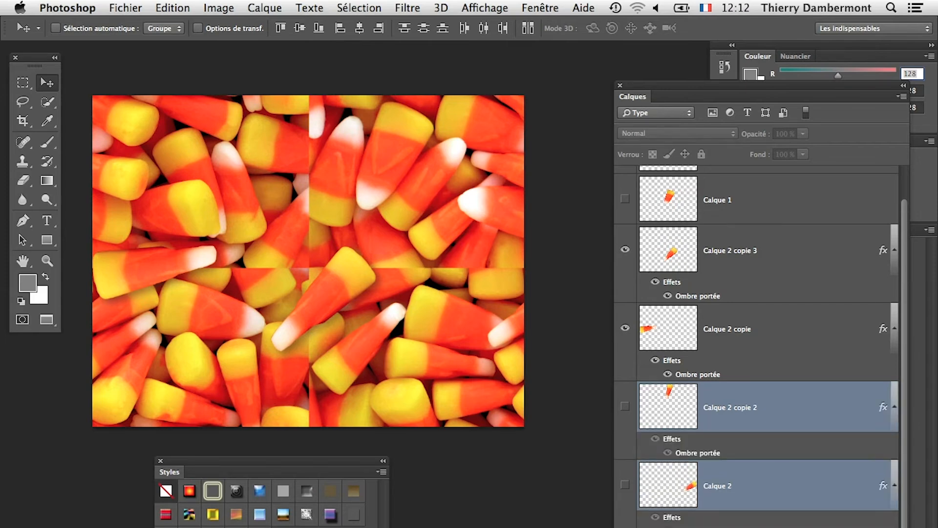
# Step: Undo and reapply the style once more, and show the layers Calque 2 copie 2, Calque 2 and Calque 3 copie 2
pyautogui.press('super+z')
pyautogui.press('super+z')
pyautogui.scroll(2, 856, 470)
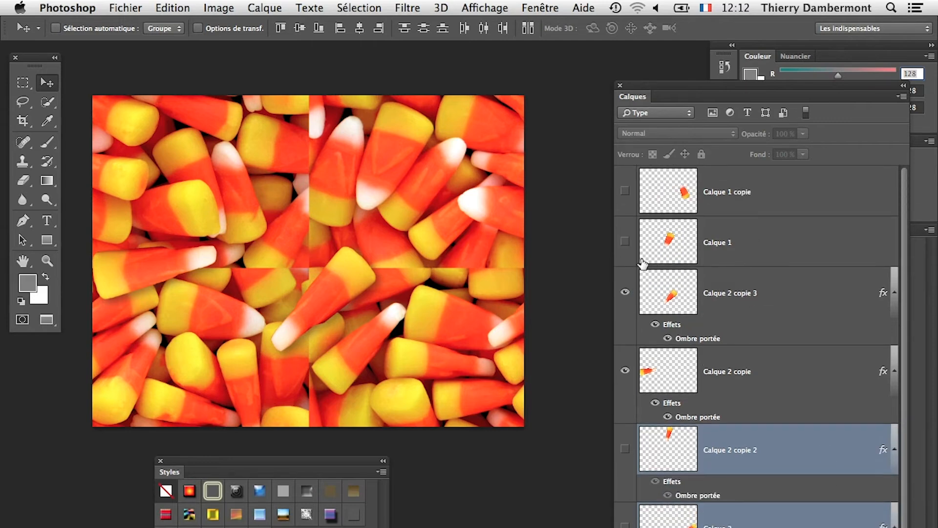
pyautogui.scroll(-3, 684, 428)
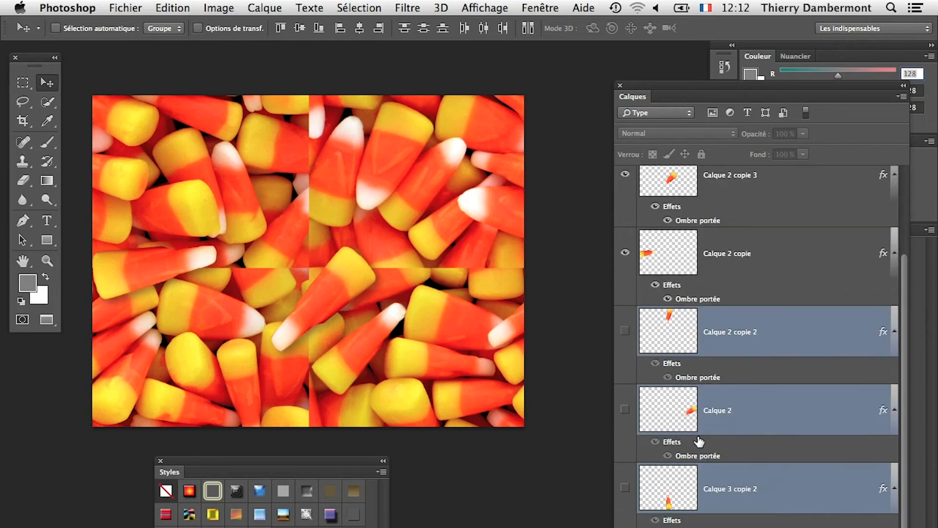
pyautogui.click(625, 331)
pyautogui.click(625, 409)
pyautogui.click(626, 488)
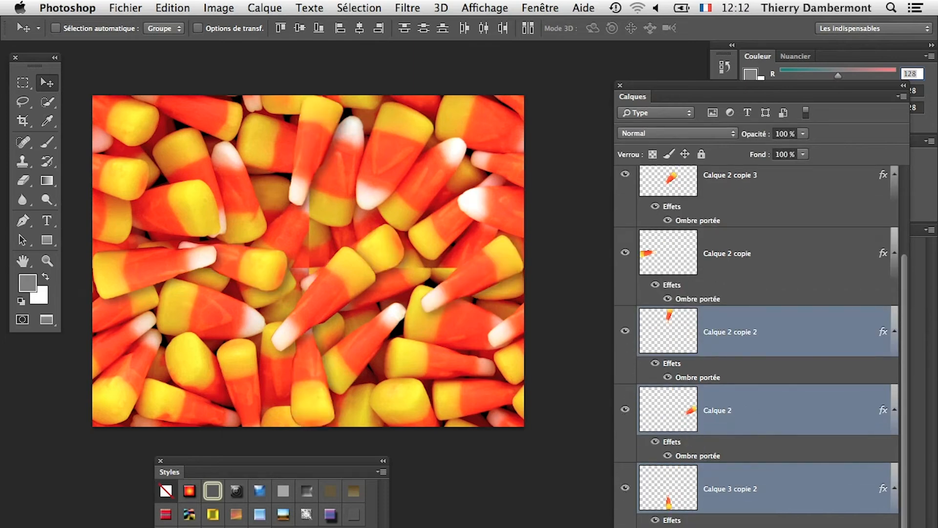
# Step: Show Calque 1 and Calque 1 copie, and apply the ombre bonbon style to both layers
pyautogui.scroll(3, 697, 513)
pyautogui.click(626, 242)
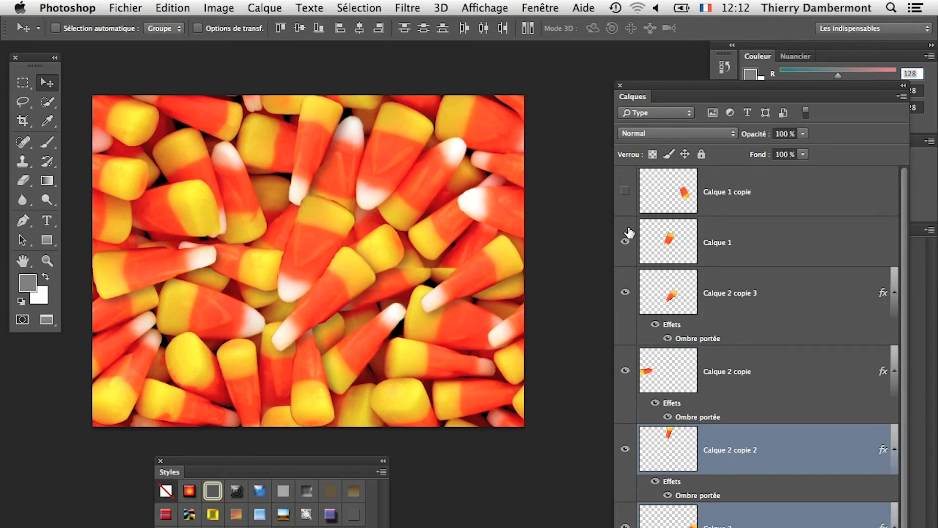
pyautogui.click(625, 192)
pyautogui.click(747, 196)
pyautogui.keyDown('shift'); pyautogui.click(745, 241); pyautogui.keyUp('shift')
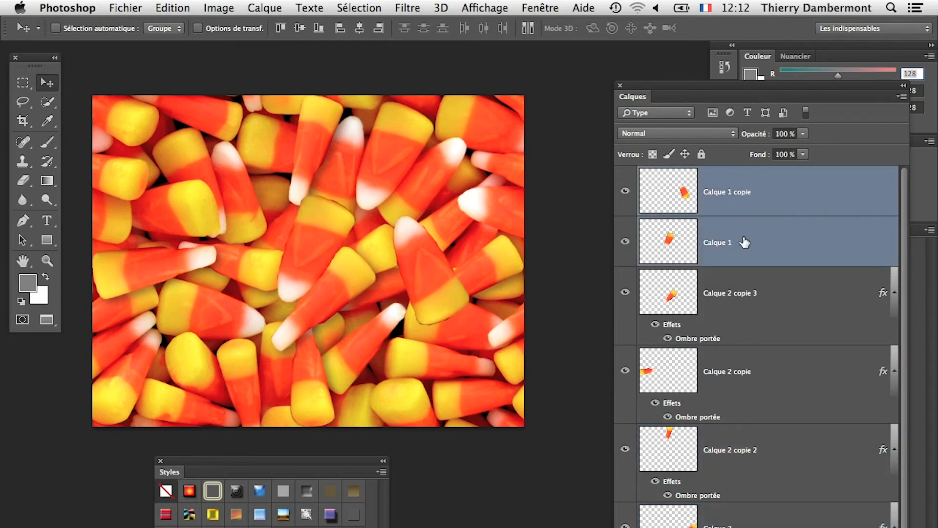
pyautogui.click(356, 494)
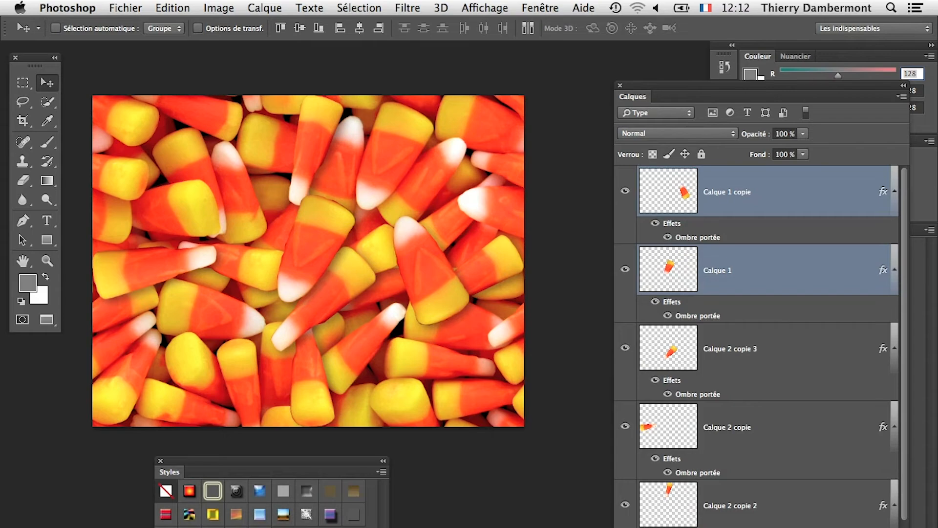
pyautogui.scroll(5, 377, 273)
pyautogui.scroll(-4, 377, 272)
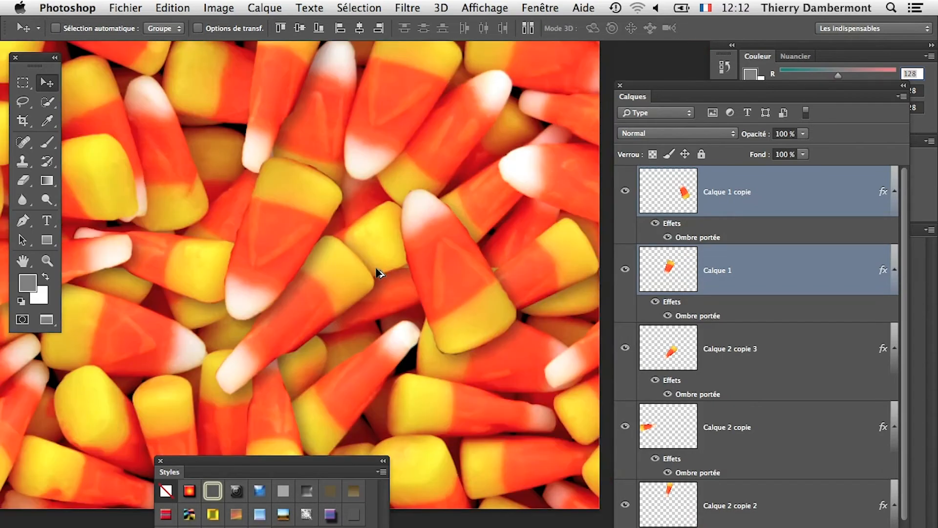
pyautogui.scroll(-2, 378, 274)
pyautogui.moveTo(343, 459); pyautogui.dragTo(377, 515)
# Step: Save a new version of the document as Candy-Corn-04.psd in Photoshop format
pyautogui.click(137, 6)
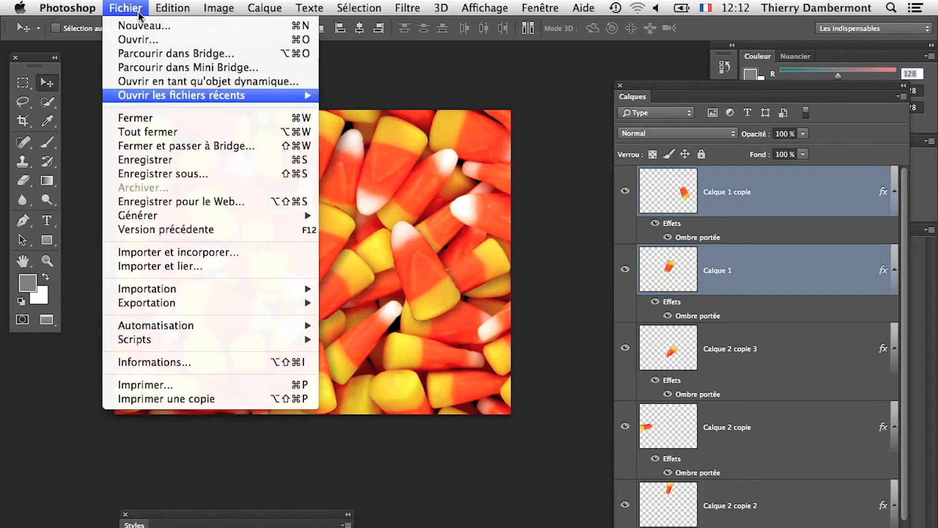
pyautogui.click(192, 174)
pyautogui.click(525, 100)
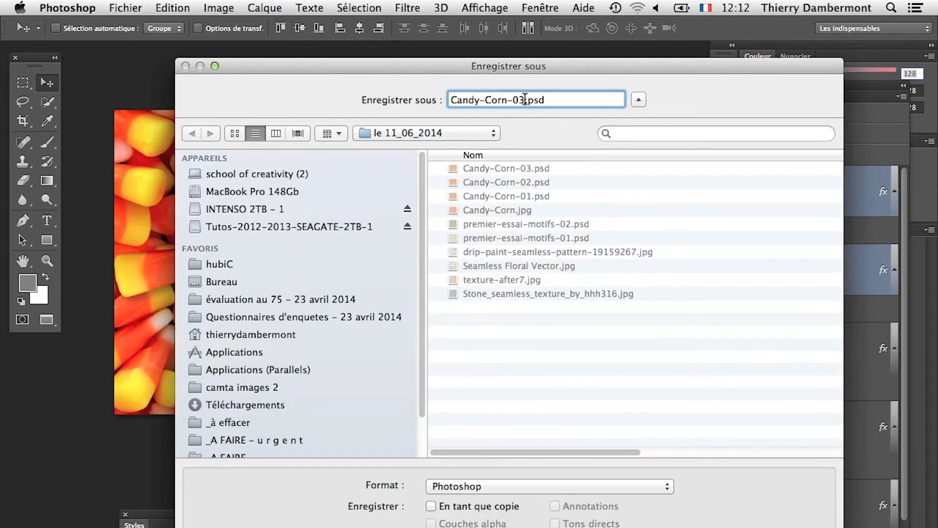
pyautogui.press('BackSpace')
pyautogui.write('4')
pyautogui.press('Return')
pyautogui.click(685, 324)
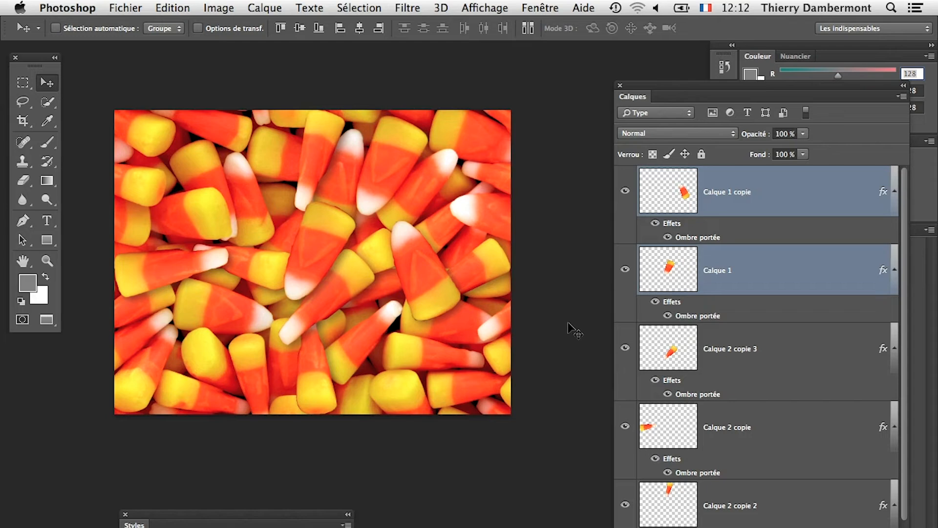
# Step: Return to the windowed screen mode, hide the other applications, and open the recent file Candy-Corn-03.psd in a separate floating window
pyautogui.scroll(-5, 679, 420)
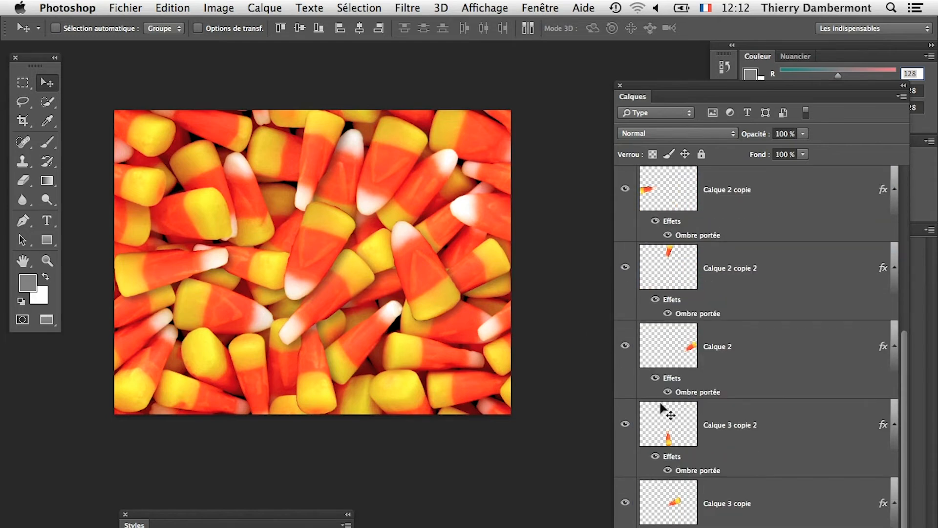
pyautogui.scroll(4, 481, 345)
pyautogui.scroll(-3, 373, 289)
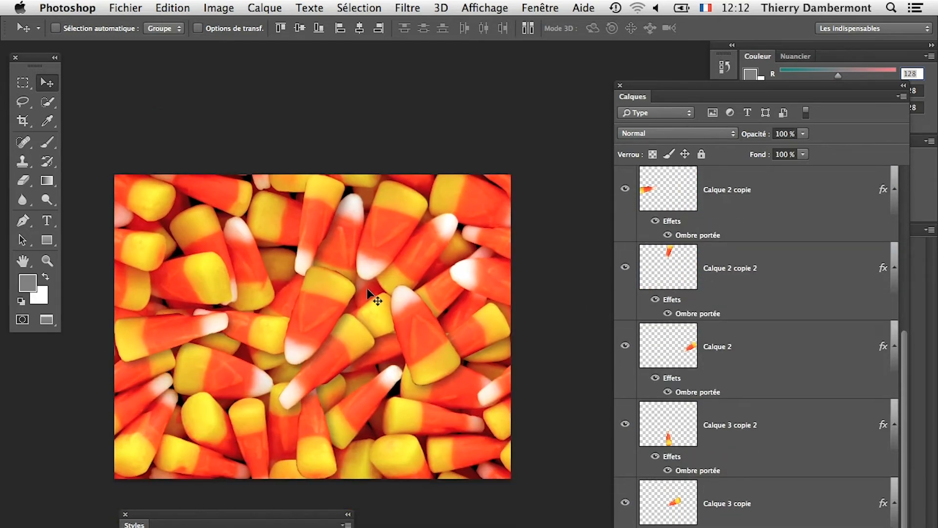
pyautogui.press('f')
pyautogui.press('f')
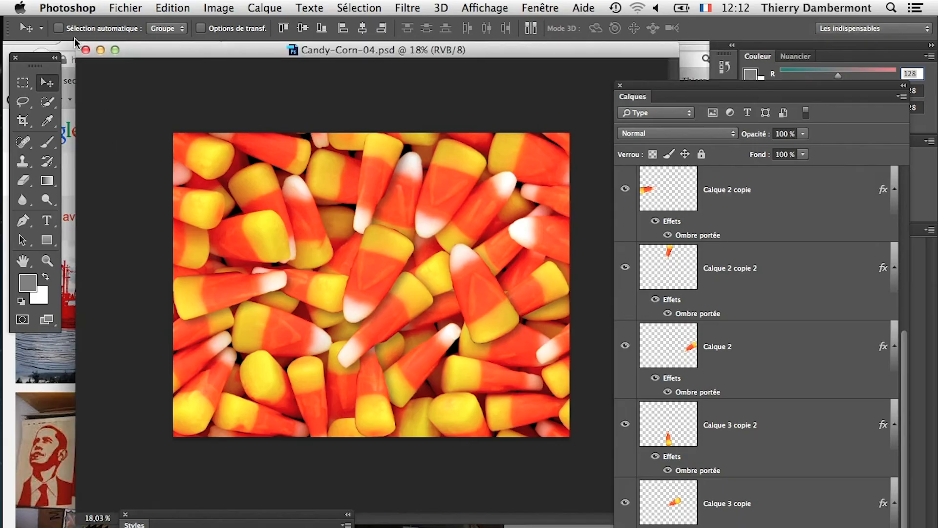
pyautogui.press('super+alt+h')
pyautogui.click(126, 8)
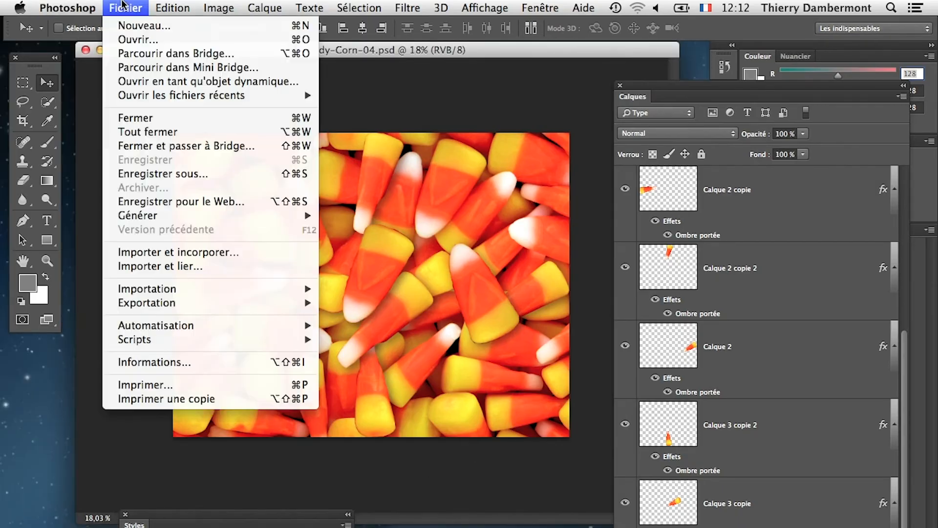
pyautogui.moveTo(234, 96)
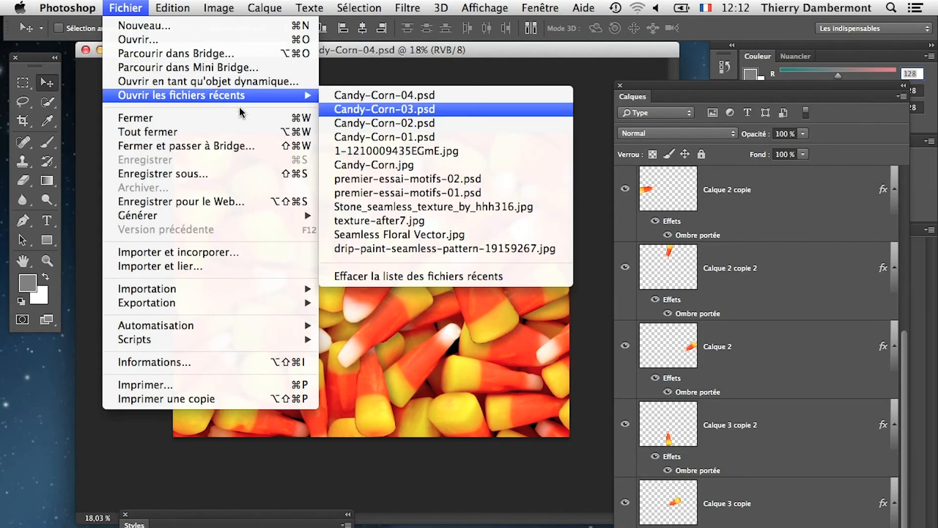
pyautogui.click(406, 110)
pyautogui.moveTo(383, 59); pyautogui.dragTo(374, 95)
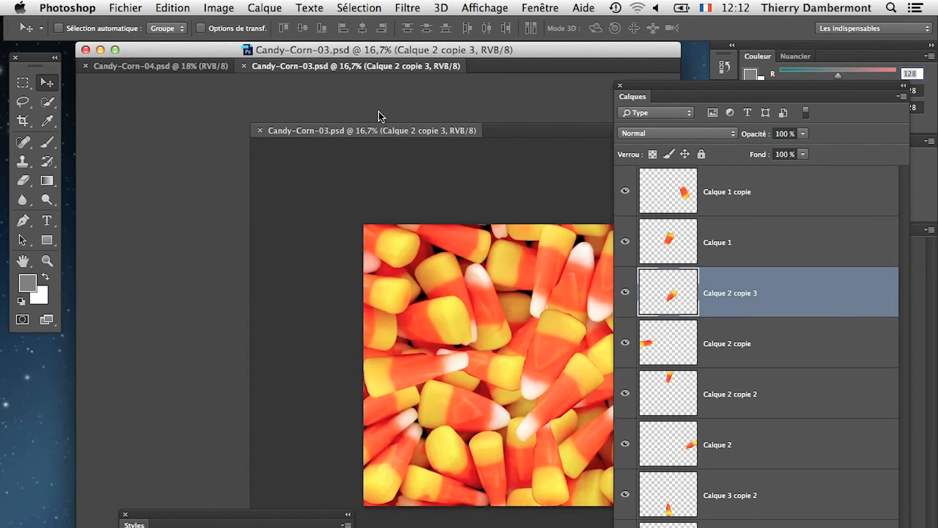
# Step: Tile Candy-Corn-04.psd and Candy-Corn-03.psd side by side with the panels hidden to compare the candies with and without shadows
pyautogui.click(540, 8)
pyautogui.moveTo(563, 26)
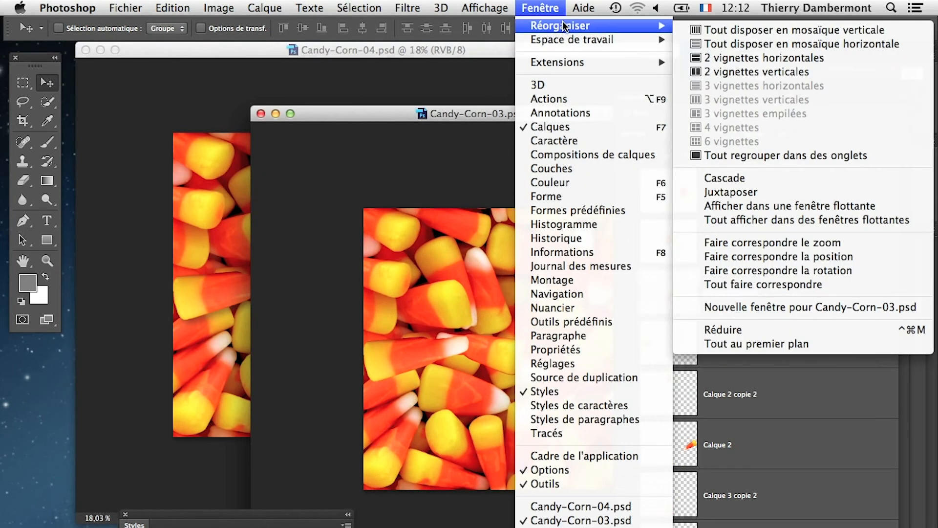
pyautogui.click(773, 72)
pyautogui.press('Tab')
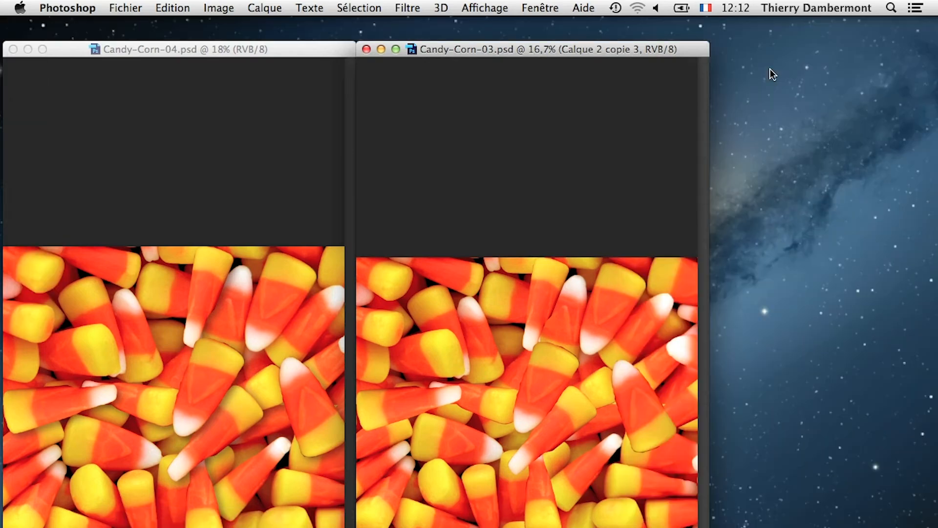
pyautogui.click(540, 8)
pyautogui.moveTo(611, 24)
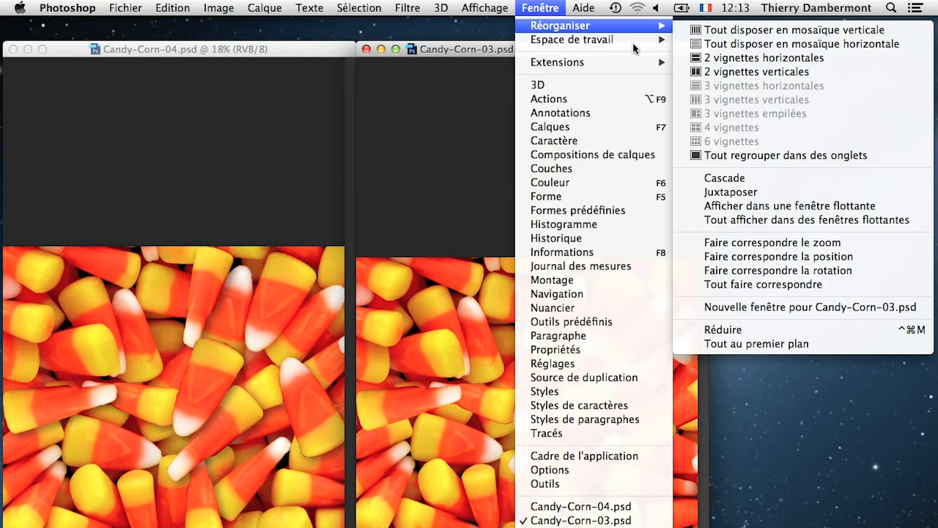
pyautogui.click(733, 78)
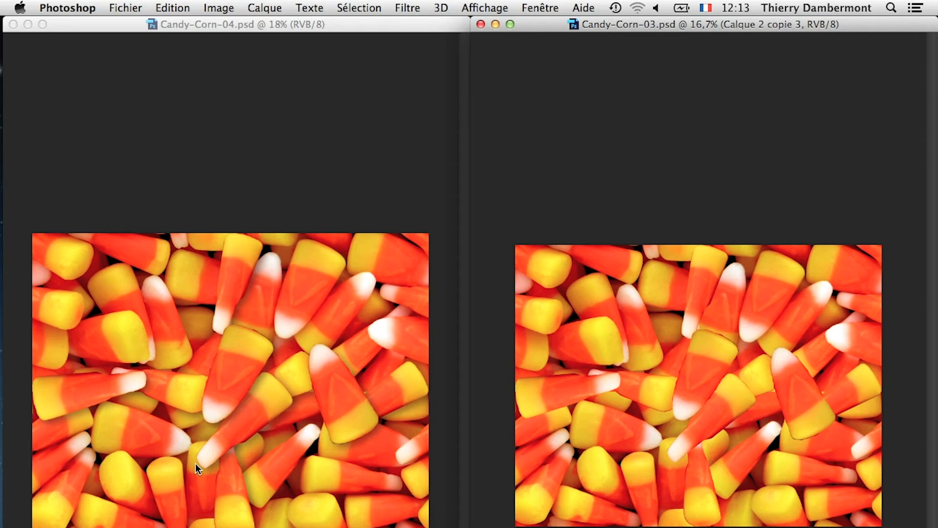
# Step: Close Candy-Corn-03.psd, and return Candy-Corn-04.psd to the full-screen mode with the panels visible
pyautogui.click(301, 25)
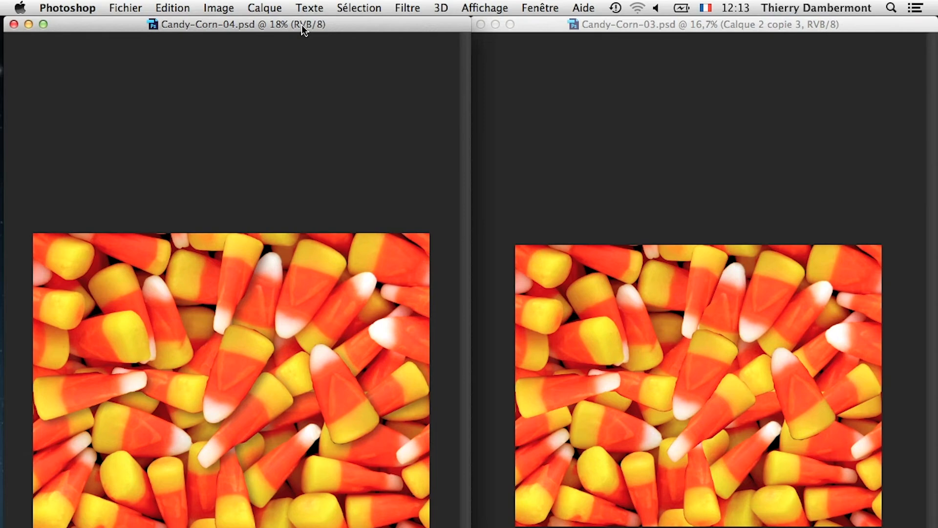
pyautogui.click(482, 24)
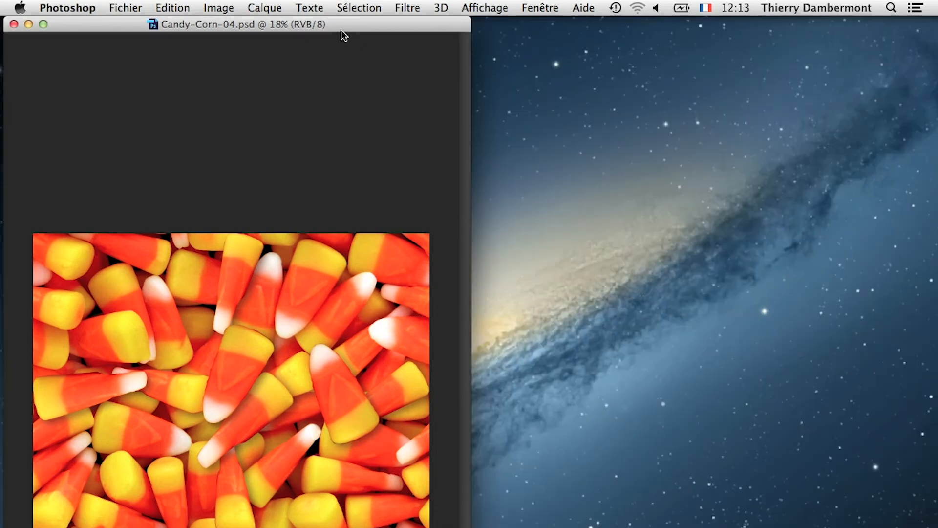
pyautogui.press('f')
pyautogui.press('Tab')
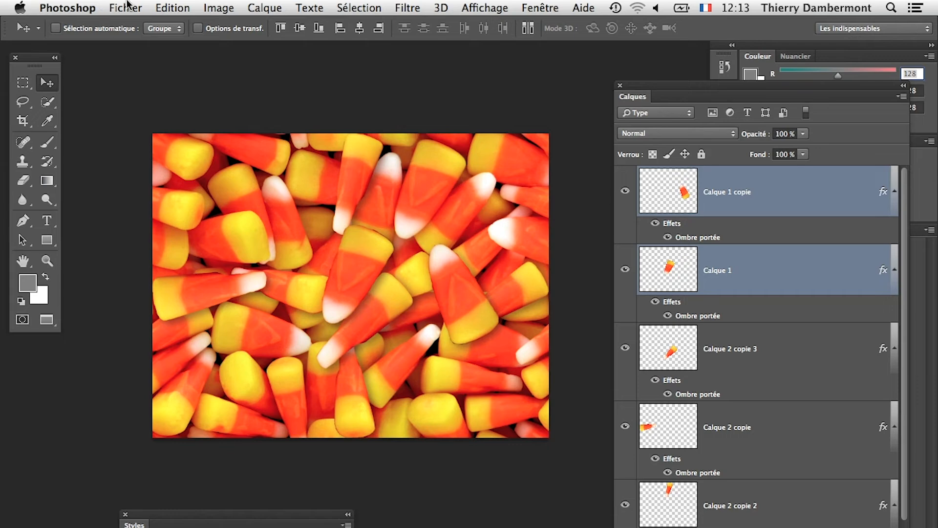
# Step: Set the thumbnails of the Layers panel to the smallest image size in its panel options
pyautogui.moveTo(812, 266); pyautogui.dragTo(809, 286)
pyautogui.click(902, 96)
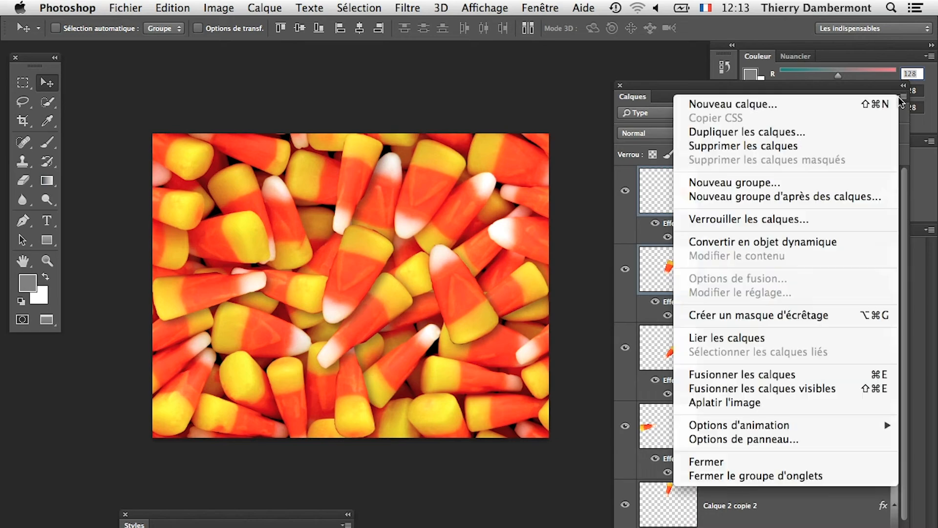
pyautogui.click(784, 439)
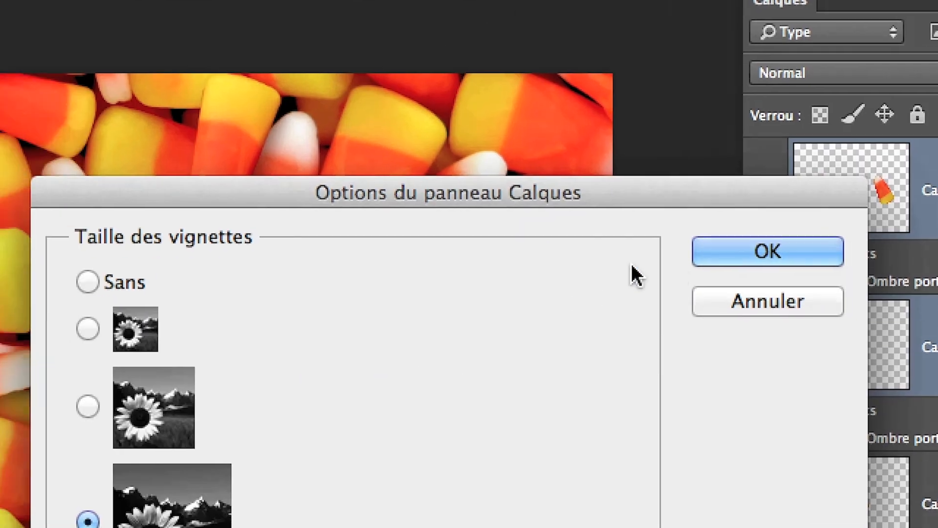
pyautogui.click(296, 467)
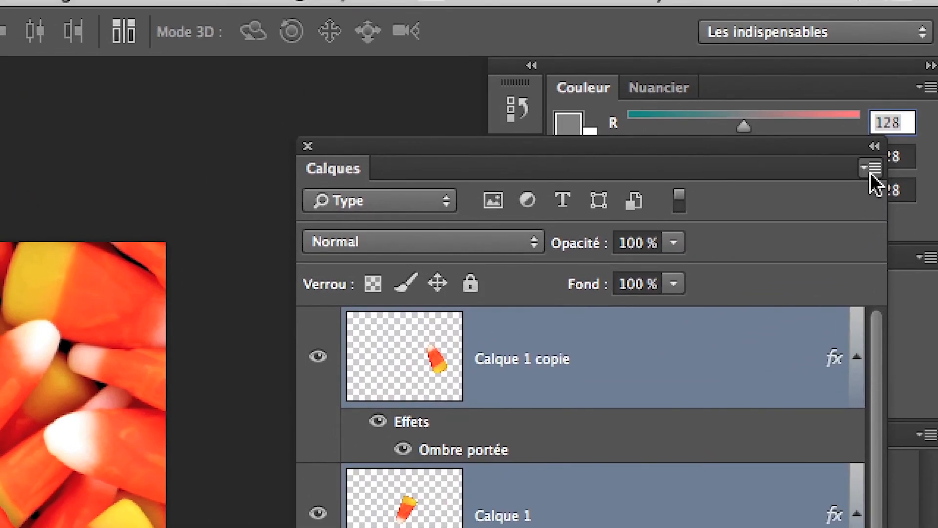
pyautogui.click(871, 171)
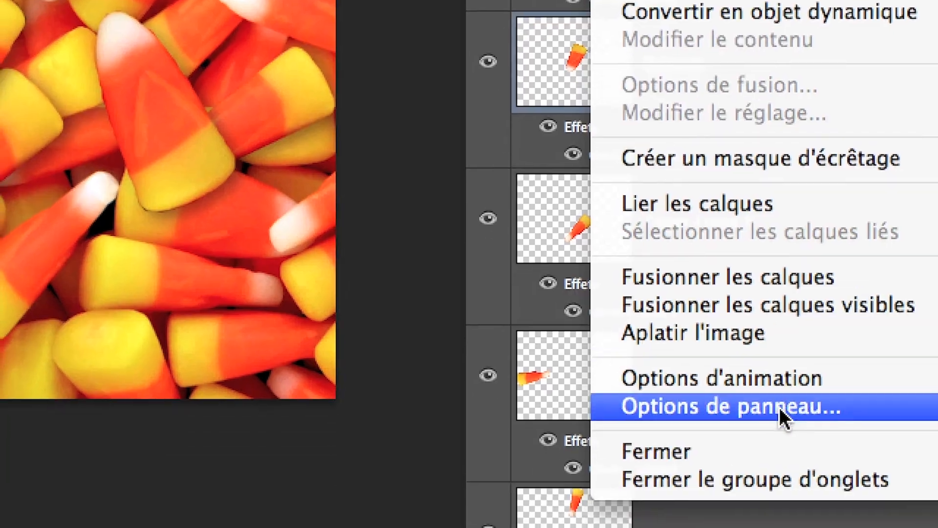
pyautogui.click(780, 413)
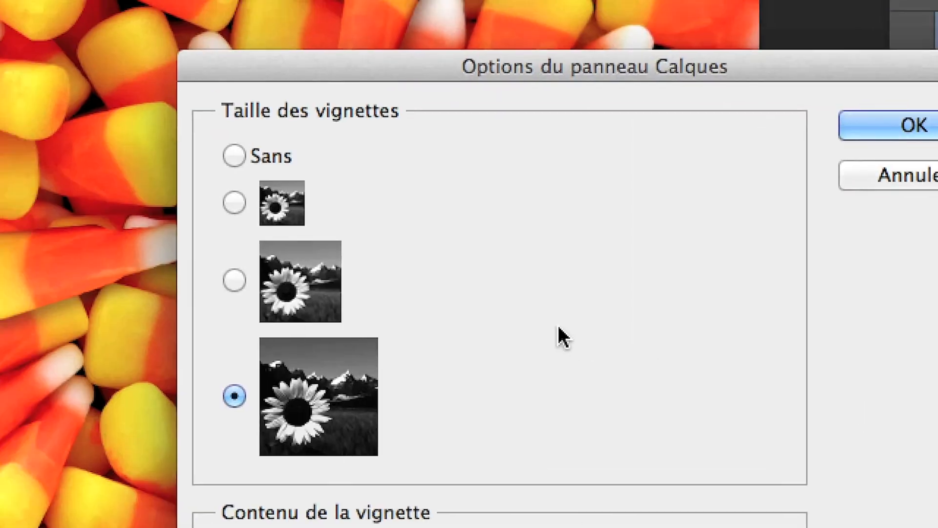
pyautogui.click(257, 205)
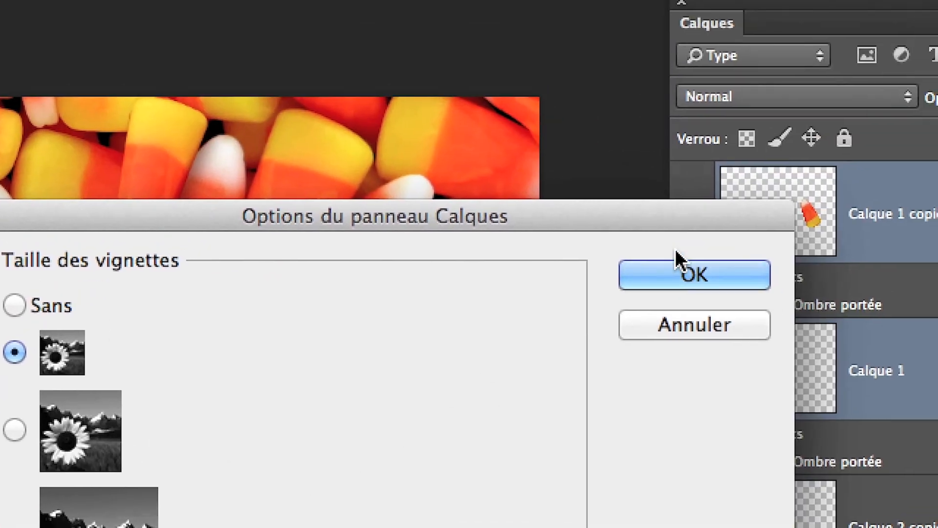
pyautogui.click(680, 269)
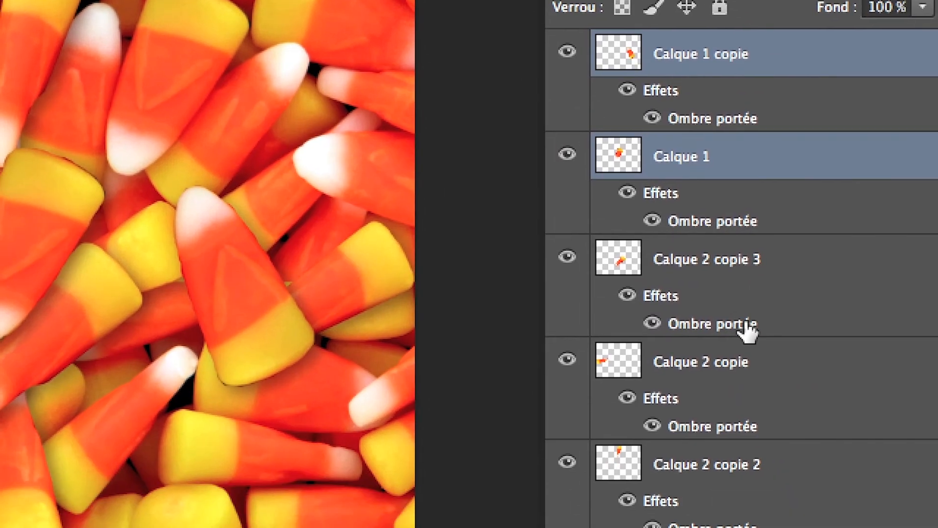
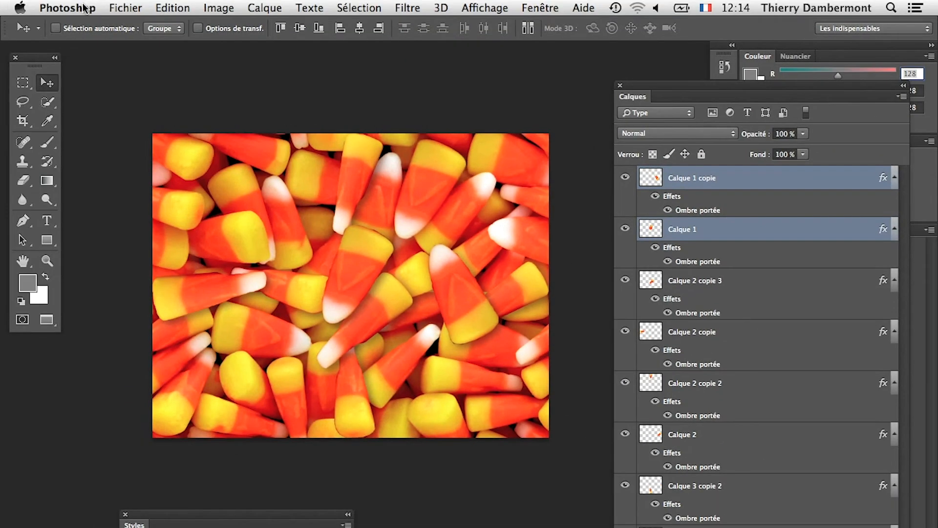
pyautogui.click(171, 7)
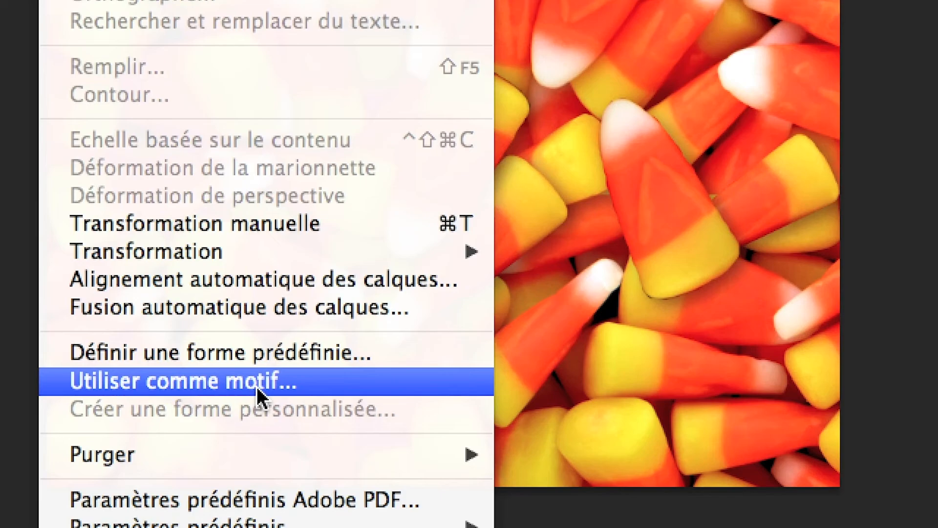
pyautogui.click(257, 387)
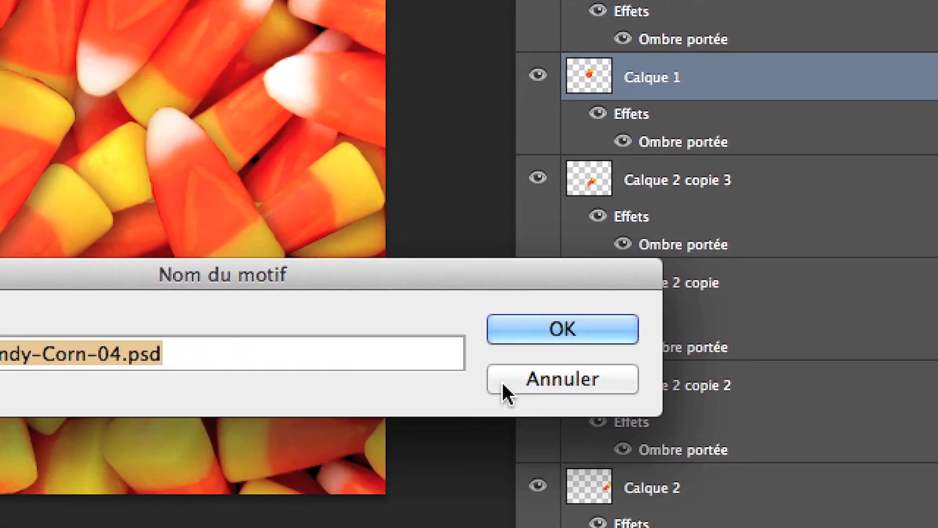
pyautogui.click(567, 442)
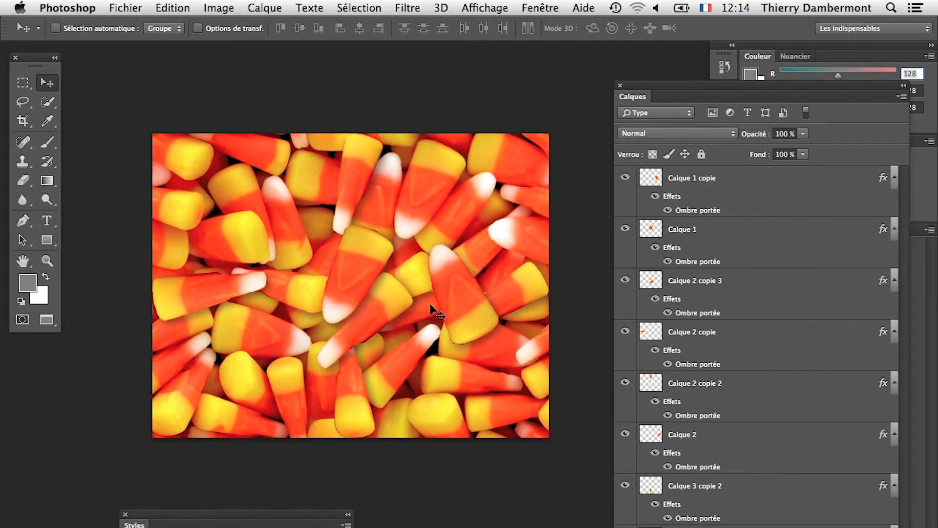
# Step: Define the candy image as a pattern named Candy-Corn-04.psd
pyautogui.click(172, 7)
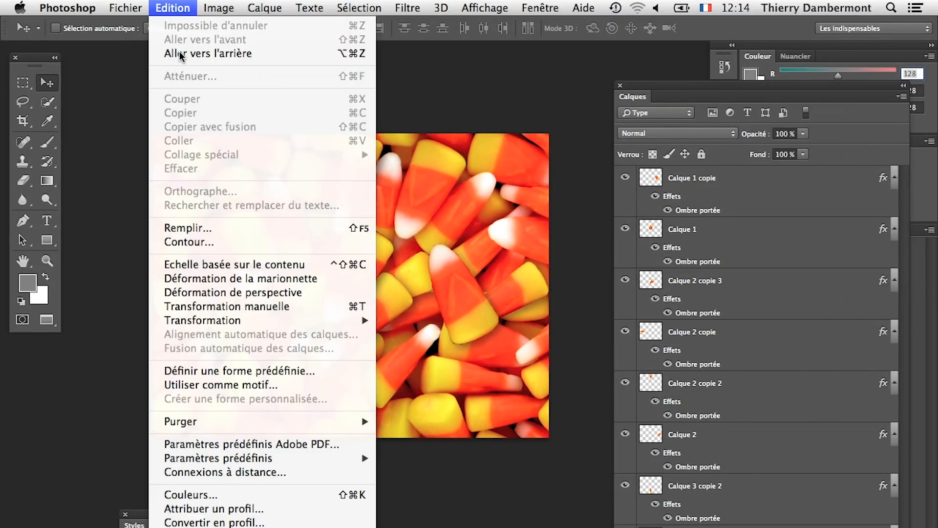
pyautogui.click(272, 384)
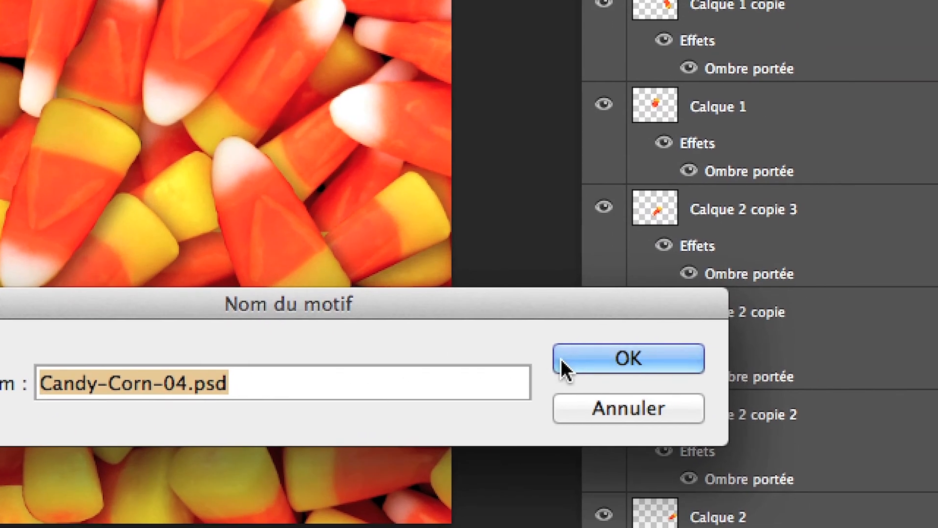
pyautogui.click(735, 347)
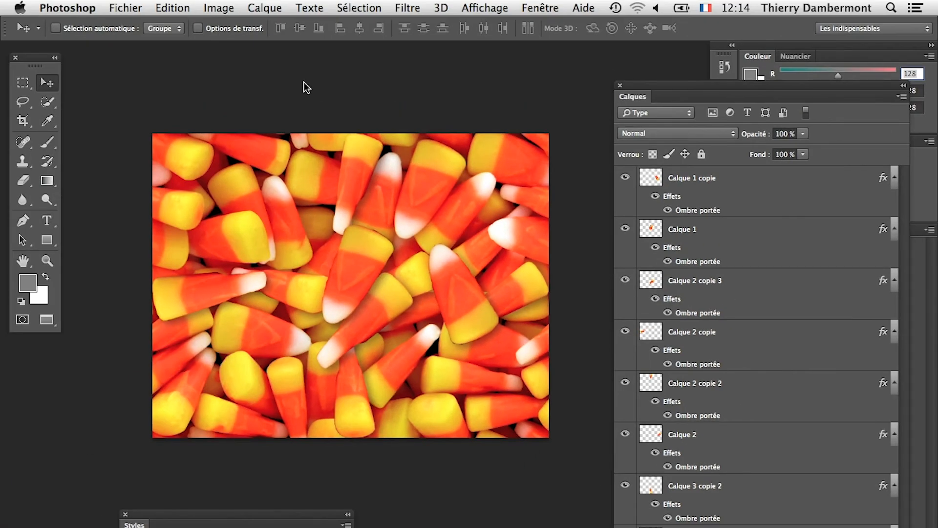
# Step: Create a new 9000 × 9000 pixel RGB document at 72 pixels per inch with a white background
pyautogui.click(125, 8)
pyautogui.click(131, 25)
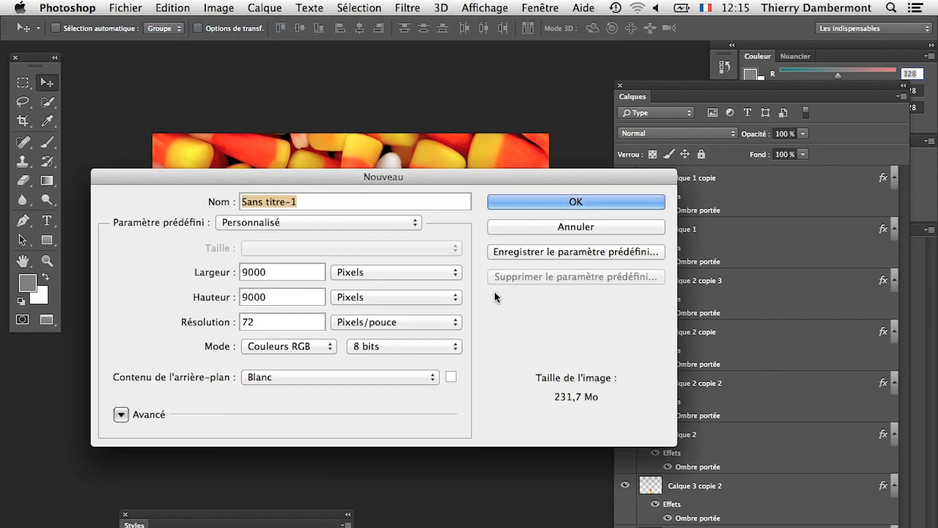
pyautogui.click(532, 204)
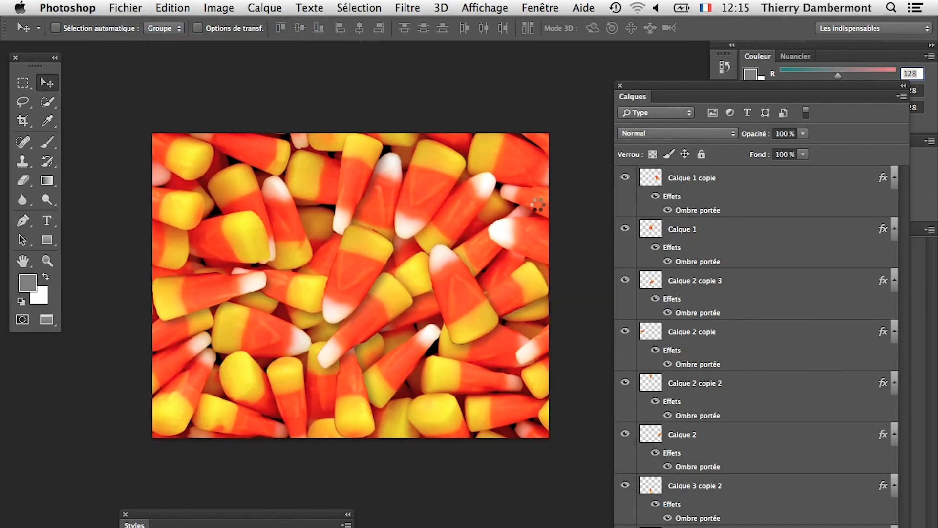
pyautogui.moveTo(478, 230); pyautogui.dragTo(258, 176)
# Step: Fill the background of the new document with the Candy-Corn-04.psd pattern in Normal mode at 100% opacity
pyautogui.click(171, 8)
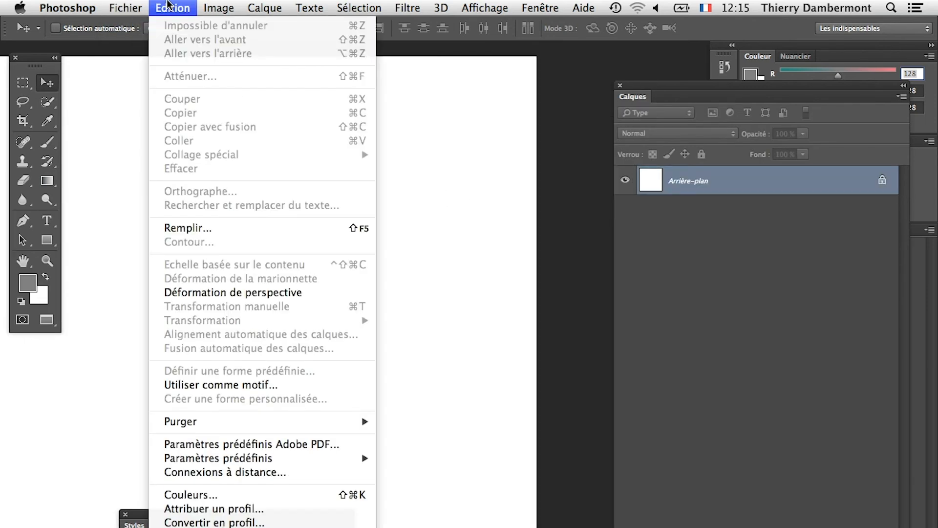
pyautogui.click(215, 230)
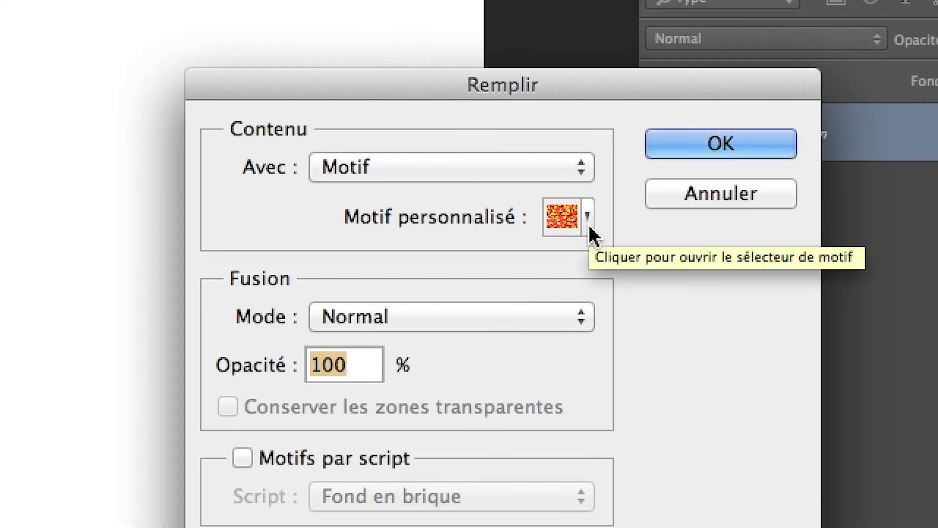
pyautogui.click(588, 226)
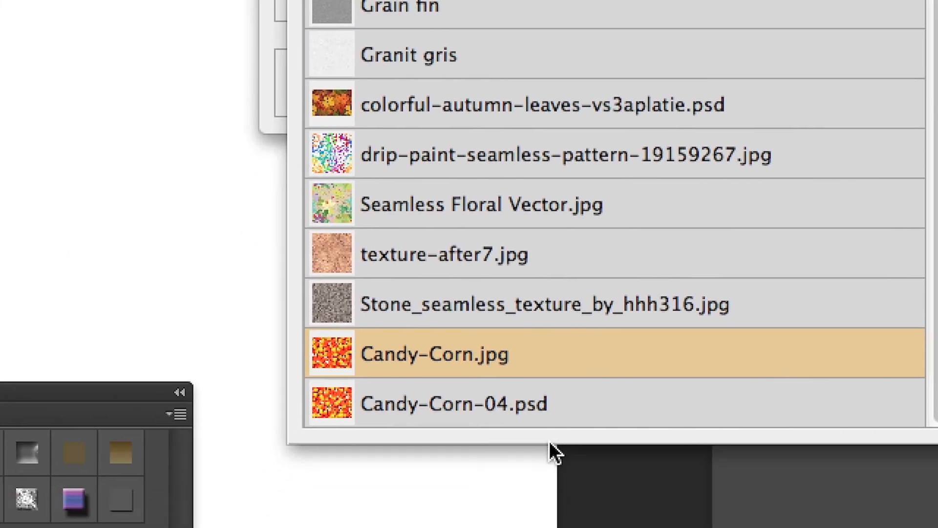
pyautogui.click(556, 413)
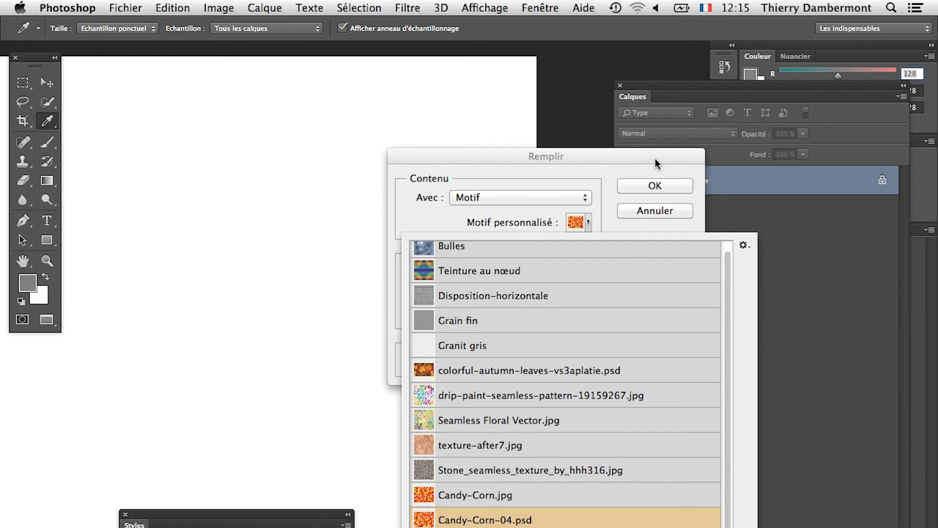
pyautogui.click(660, 171)
pyautogui.click(655, 186)
pyautogui.press('v')
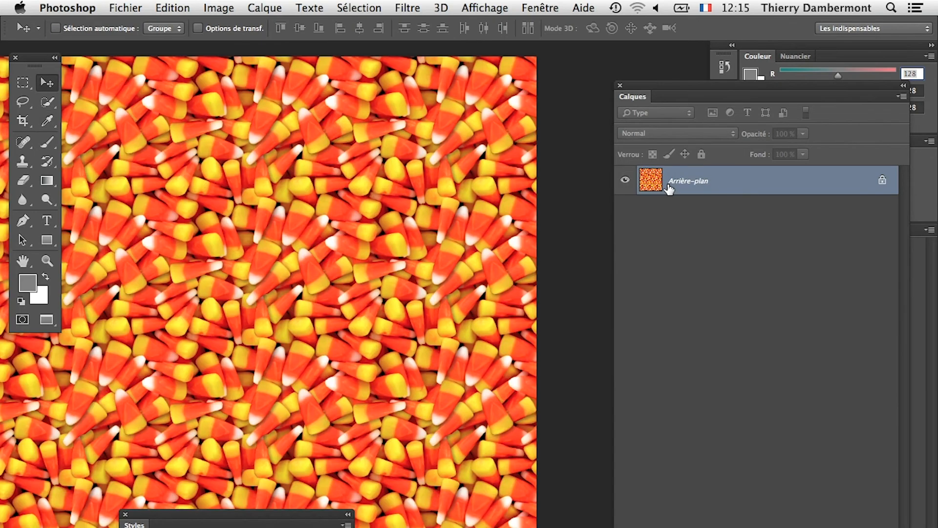
# Step: Inspect the tiled candy pattern up close with the panels hidden to check for visible seams, and restore the panels
pyautogui.moveTo(299, 290); pyautogui.dragTo(360, 268)
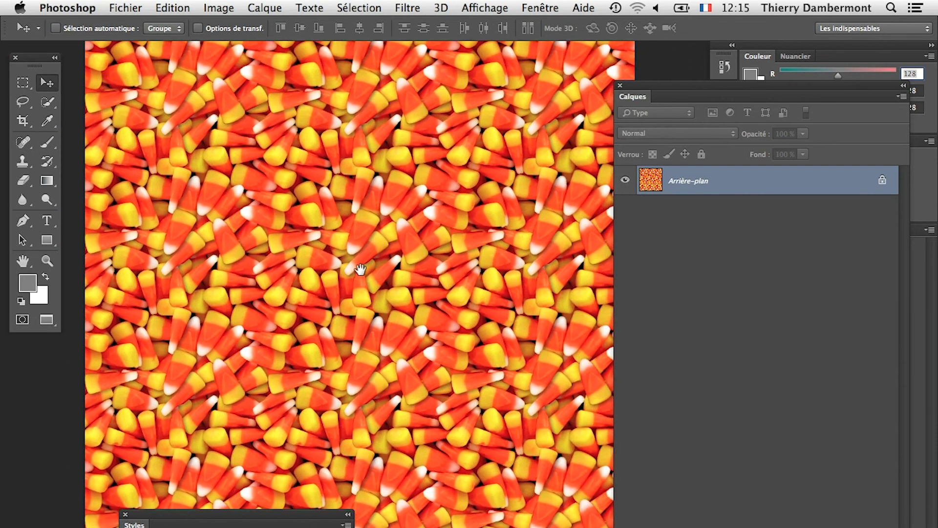
pyautogui.press('Tab')
pyautogui.press('super+plus')
pyautogui.moveTo(366, 314); pyautogui.dragTo(329, 325)
pyautogui.hscroll(5, 361, 413)
pyautogui.scroll(-2, 360, 413)
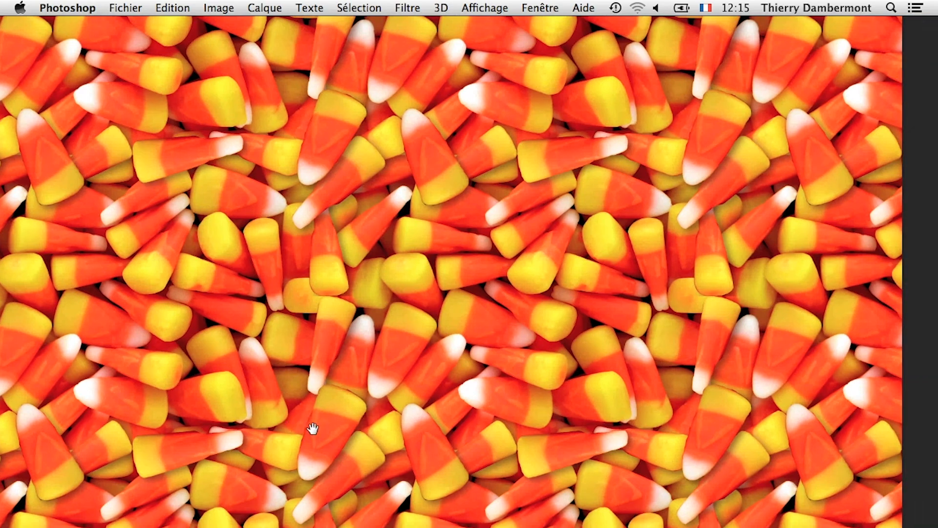
pyautogui.scroll(4, 397, 454)
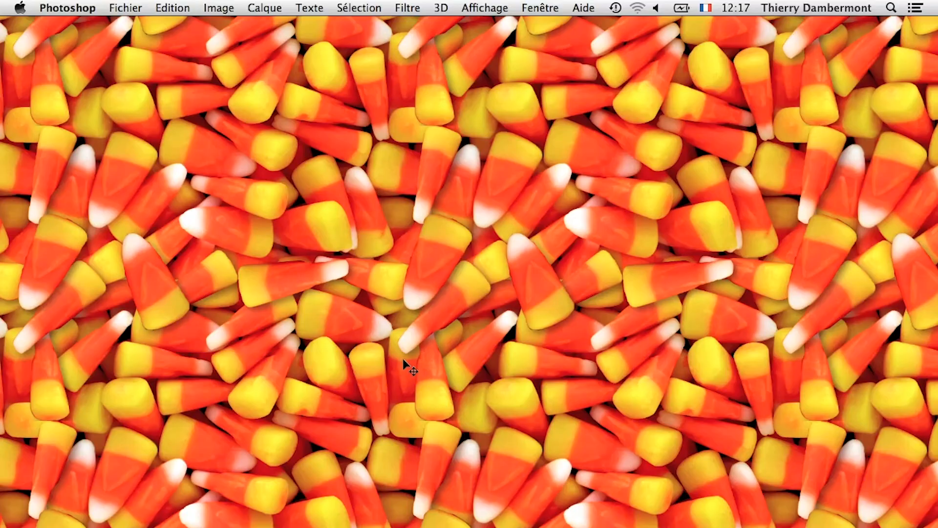
pyautogui.press('Tab')
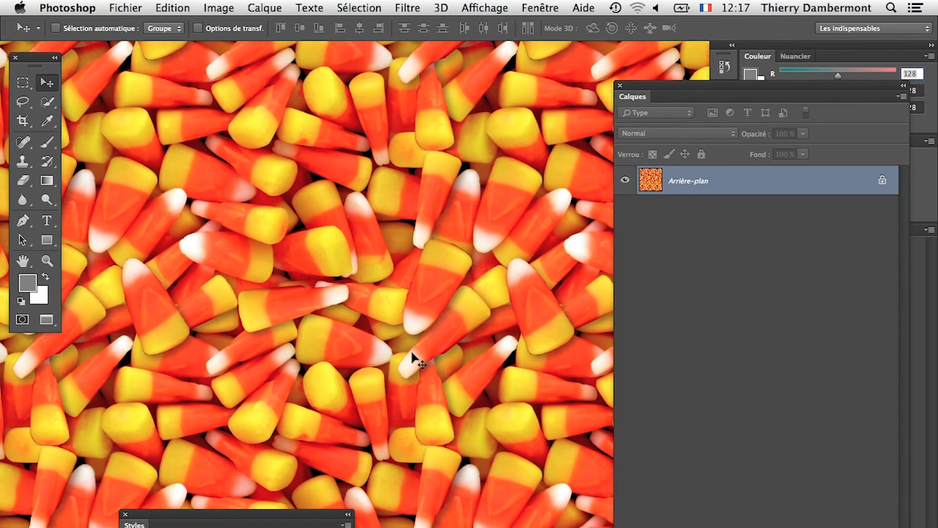
pyautogui.press('super+minus')
pyautogui.press('super+minus')
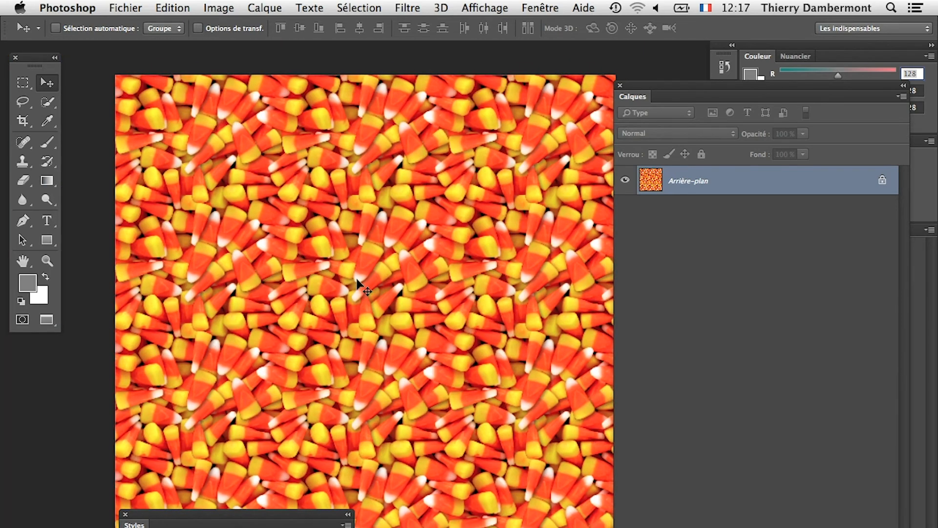
# Step: Compare the single tile in Candy-Corn-04.psd with the whole pattern-filled document, and return to Candy-Corn-04.psd
pyautogui.click(542, 8)
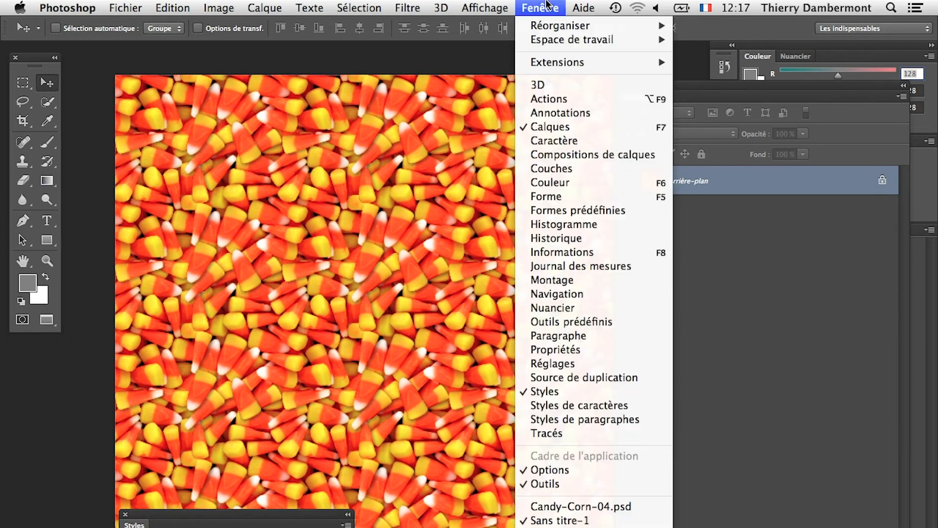
pyautogui.click(614, 506)
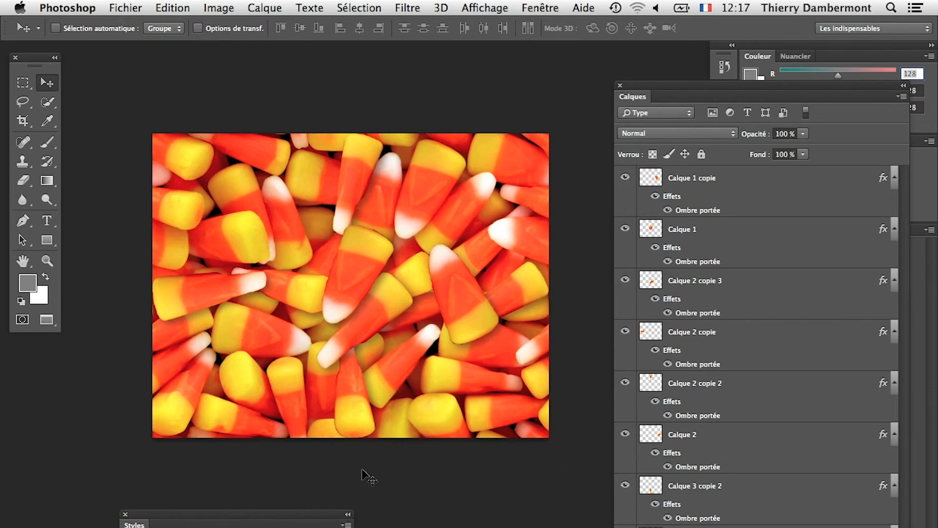
pyautogui.click(559, 6)
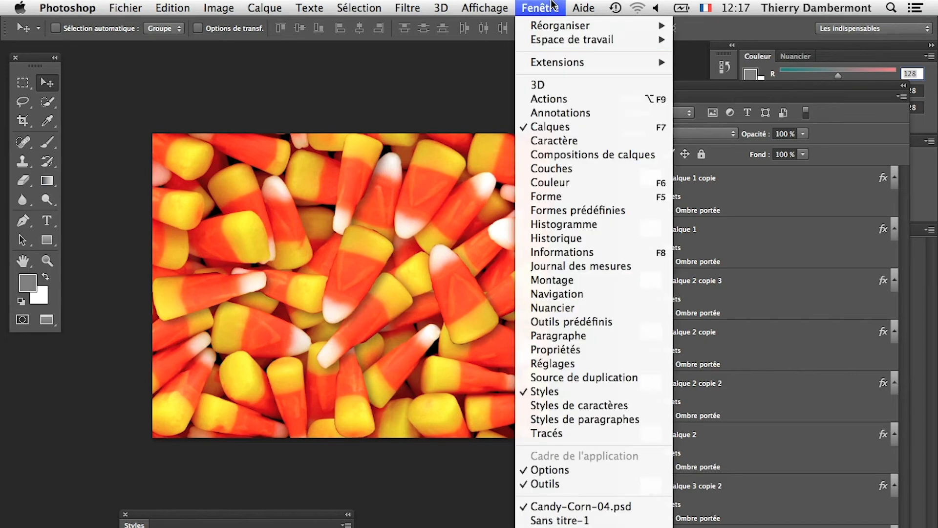
pyautogui.click(559, 520)
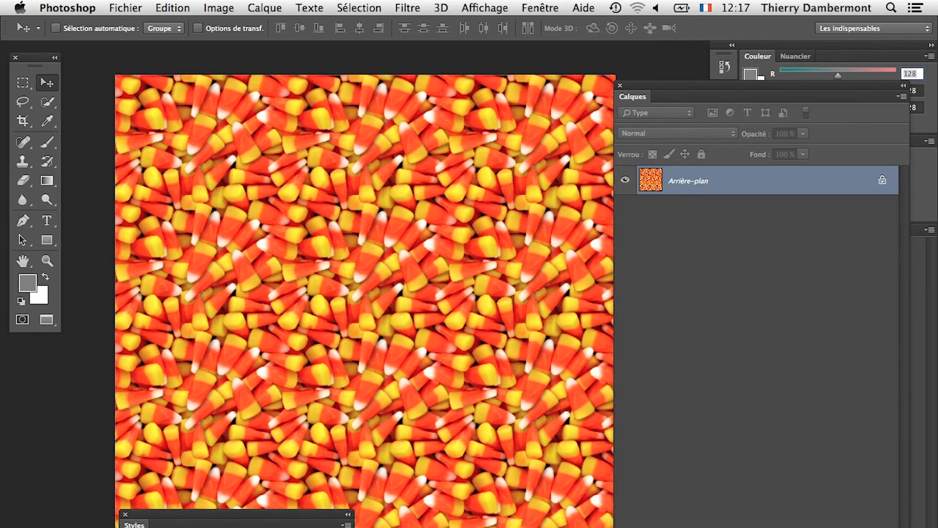
pyautogui.scroll(-5, 370, 474)
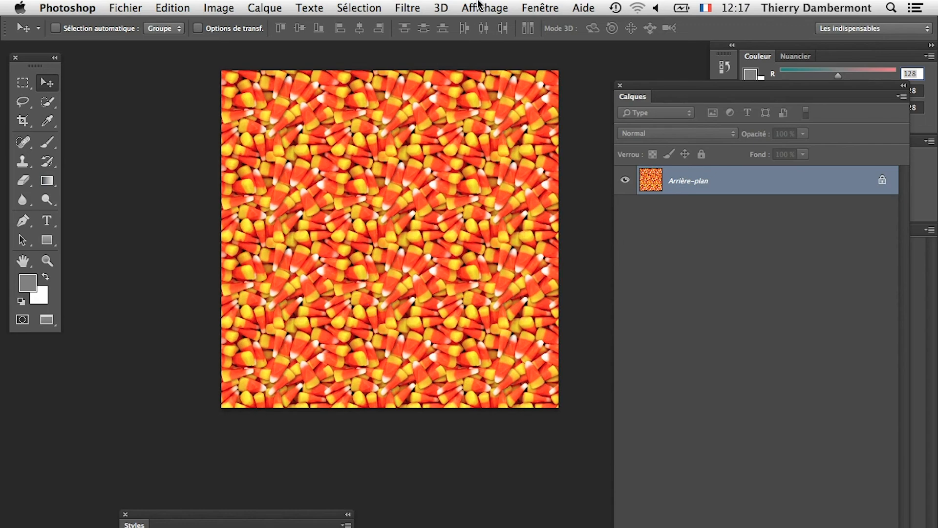
pyautogui.click(540, 8)
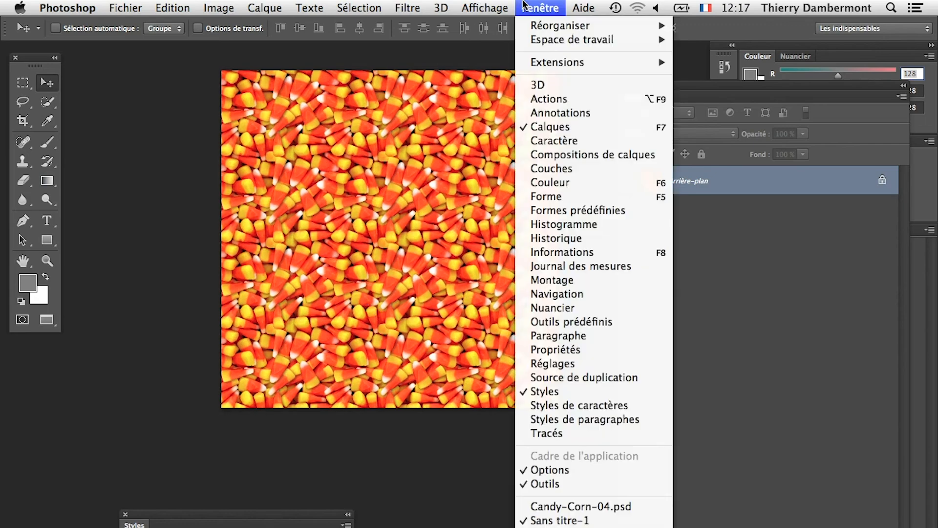
pyautogui.click(623, 506)
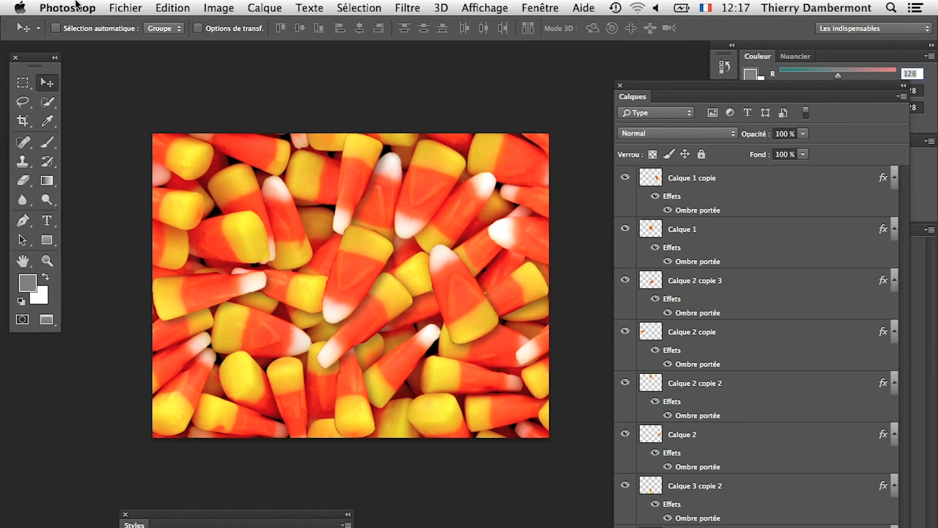
# Step: Start a Save for Web export of Candy-Corn-04.psd and set the file format to PNG-24
pyautogui.click(117, 6)
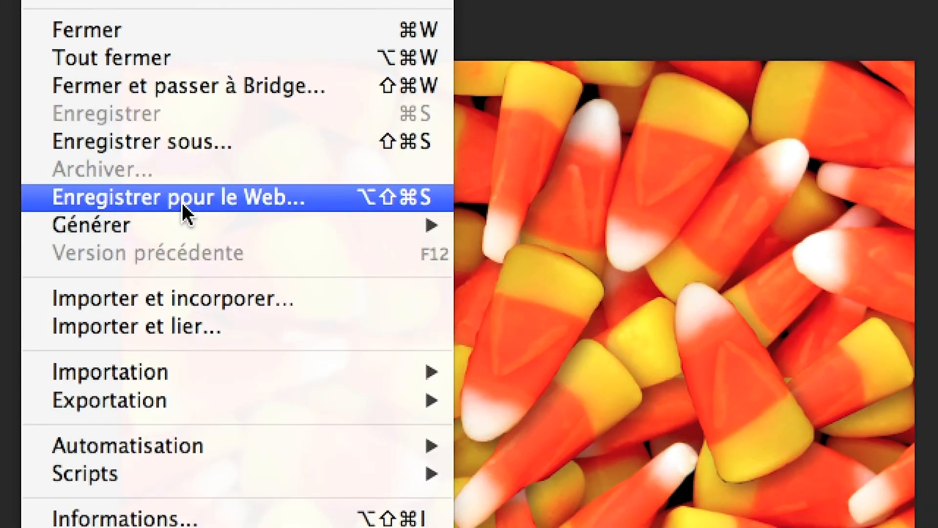
pyautogui.click(181, 203)
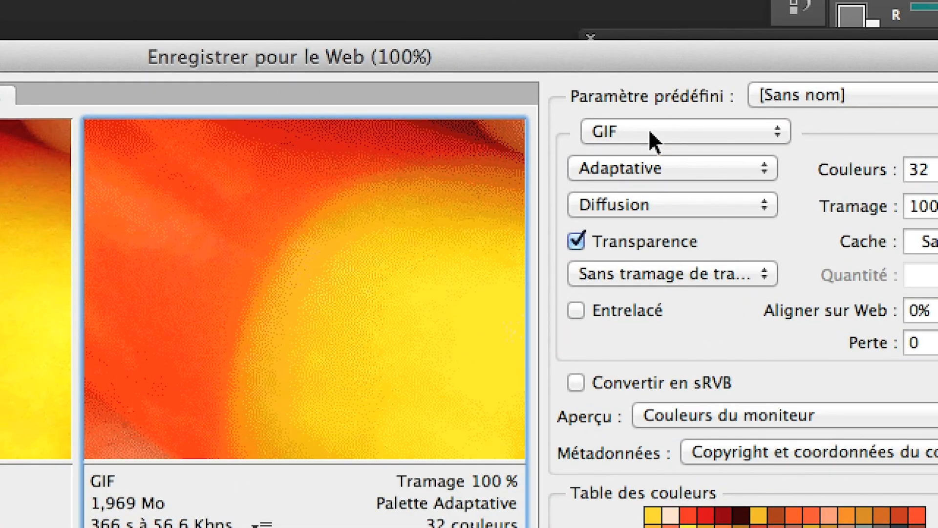
pyautogui.click(650, 132)
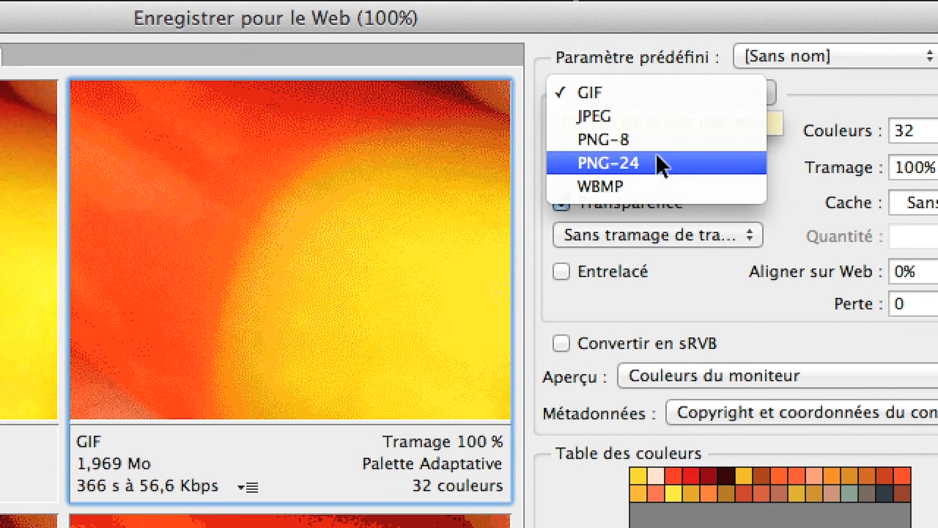
pyautogui.click(663, 164)
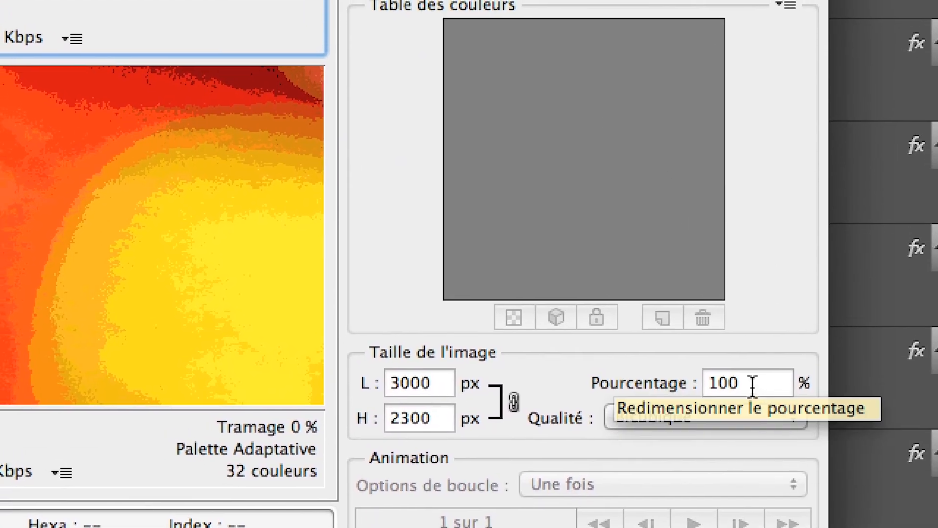
# Step: Try scaling the export to 25% and 15%, and restore the size to 100% with the PNG-24 format
pyautogui.doubleClick(777, 381)
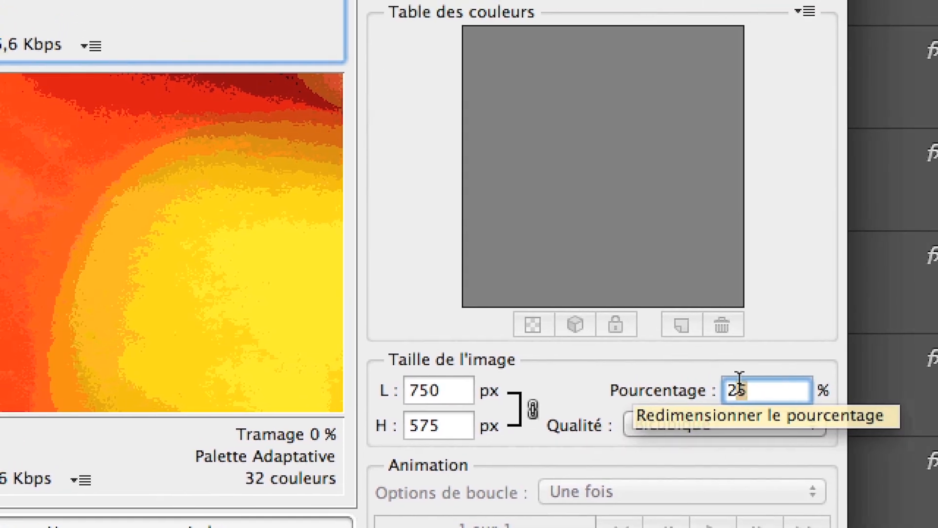
pyautogui.doubleClick(760, 375)
pyautogui.write('1')
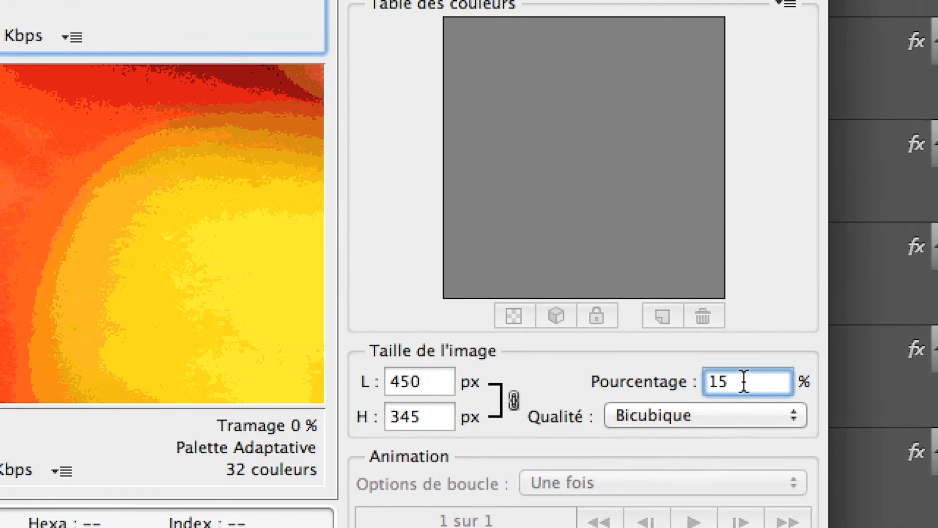
pyautogui.doubleClick(856, 364)
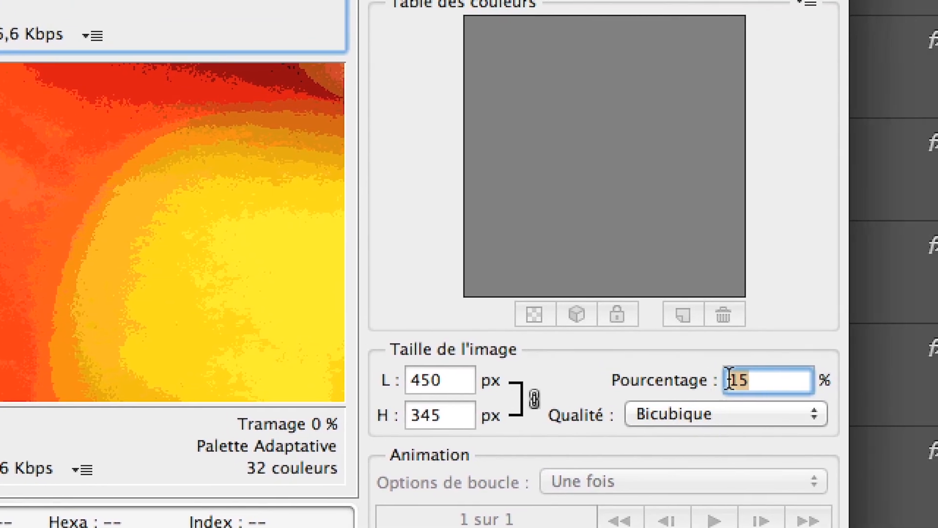
pyautogui.write('100')
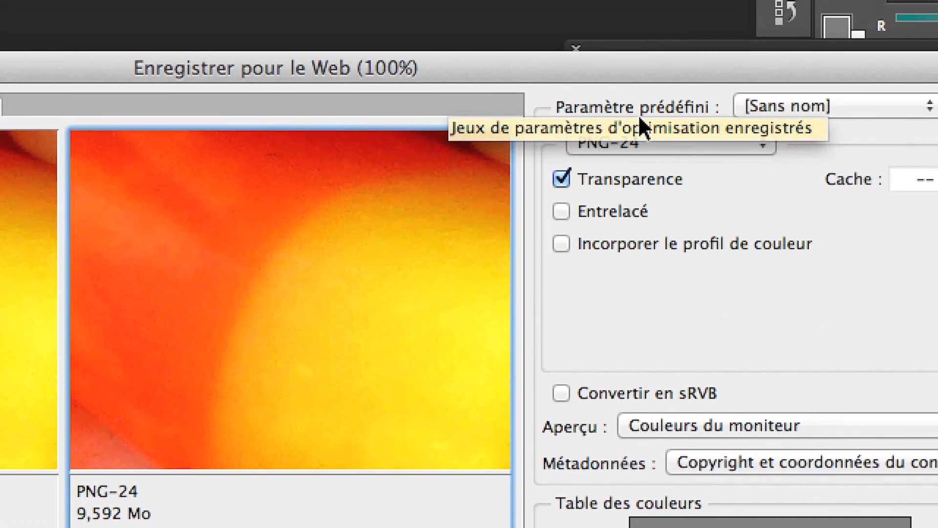
pyautogui.click(643, 124)
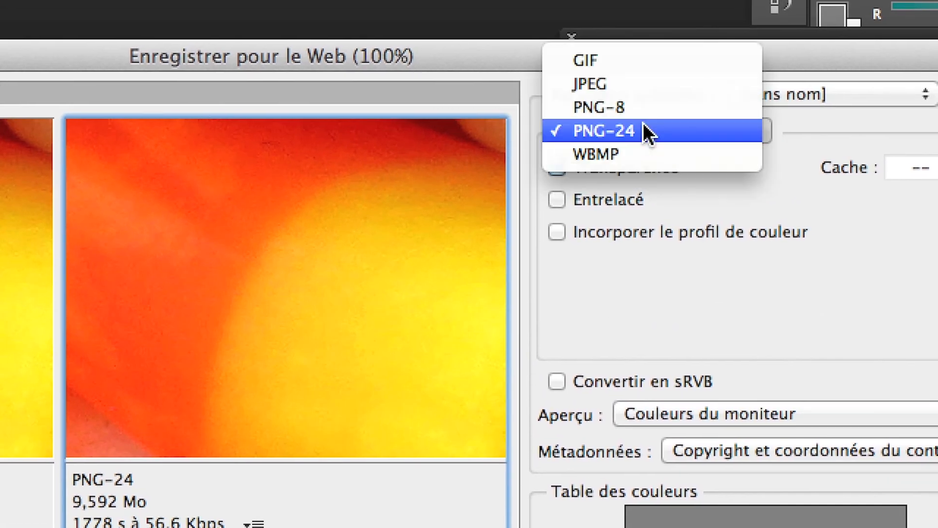
pyautogui.click(657, 137)
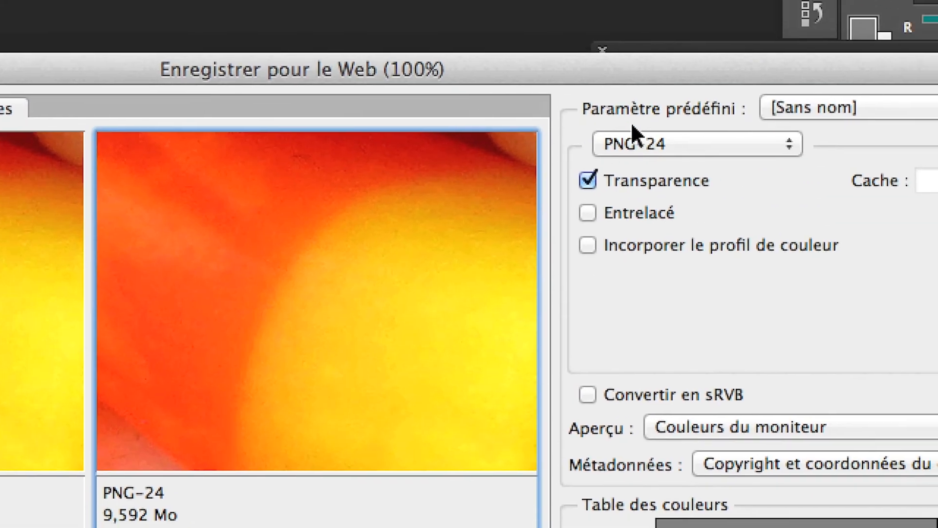
# Step: Keep the export format at PNG-24 and scale the exported image to 15%
pyautogui.click(644, 128)
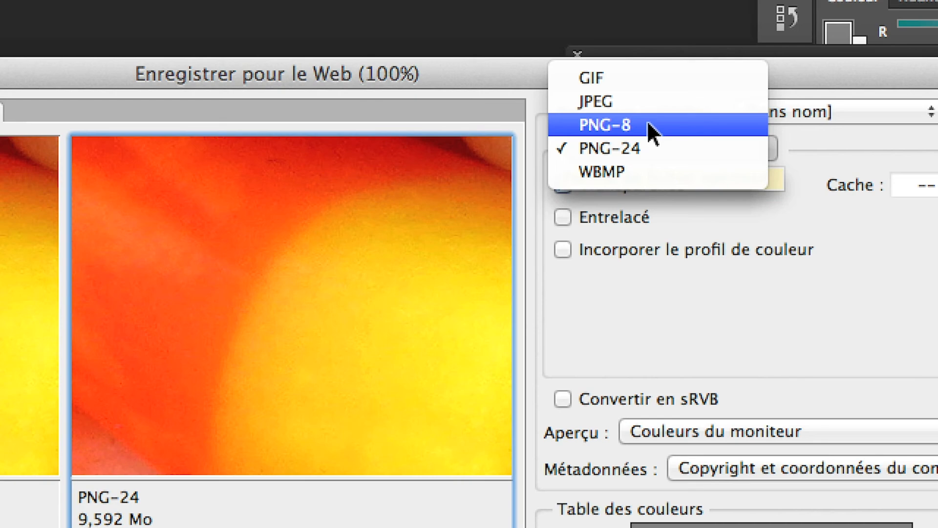
pyautogui.click(653, 128)
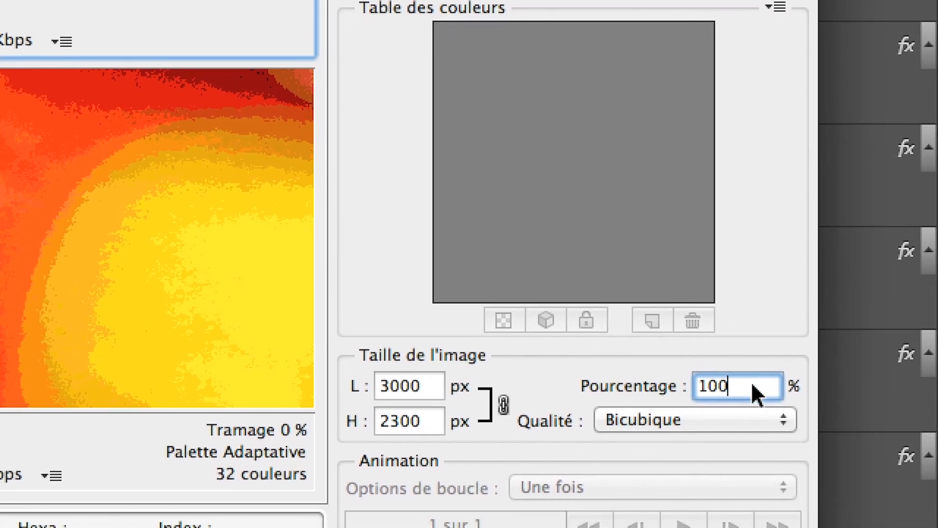
pyautogui.moveTo(755, 391); pyautogui.dragTo(693, 386)
pyautogui.write('15')
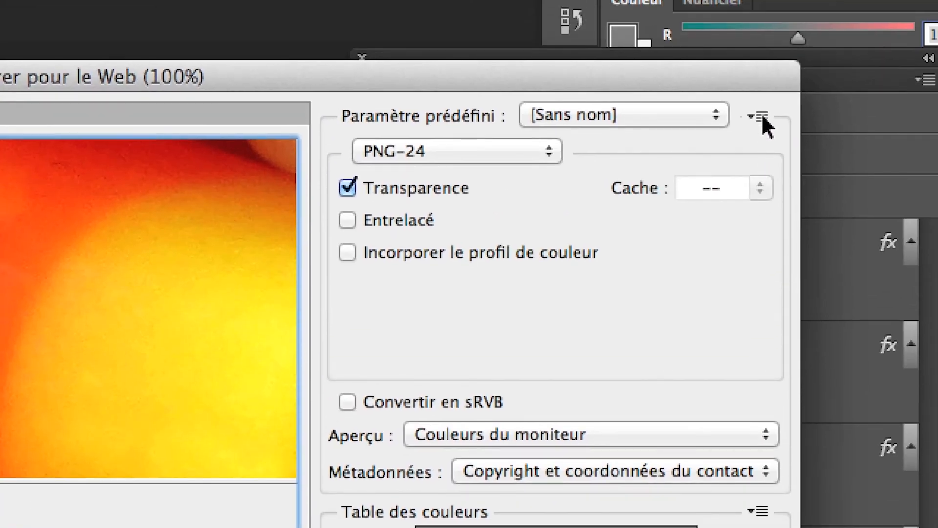
pyautogui.click(761, 44)
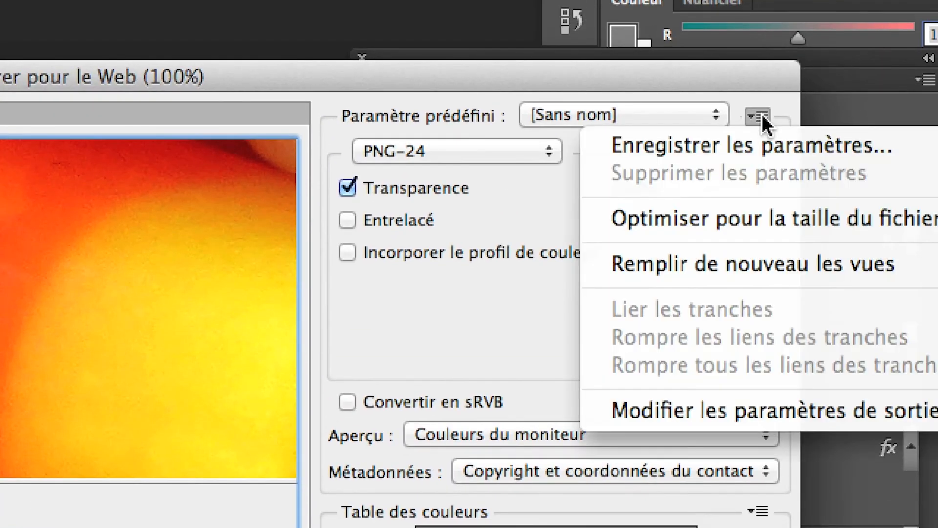
pyautogui.click(764, 124)
pyautogui.click(762, 117)
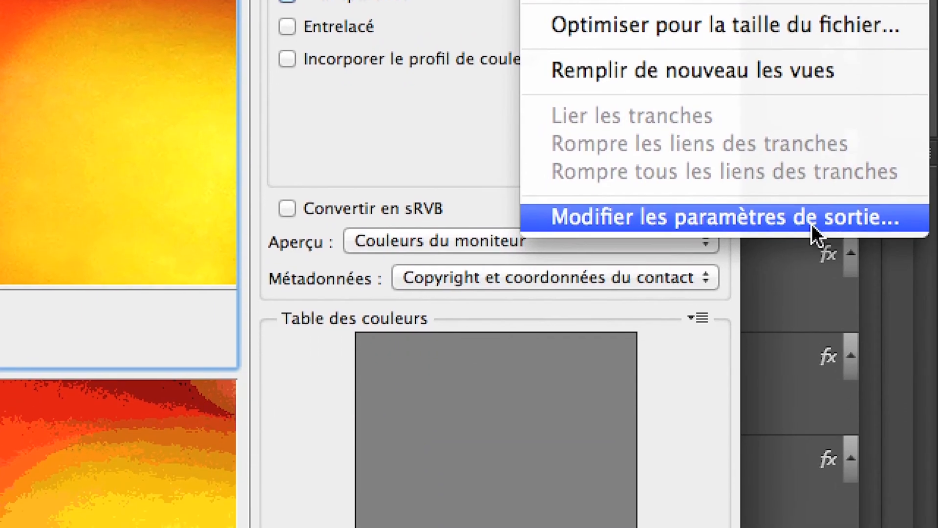
pyautogui.click(814, 230)
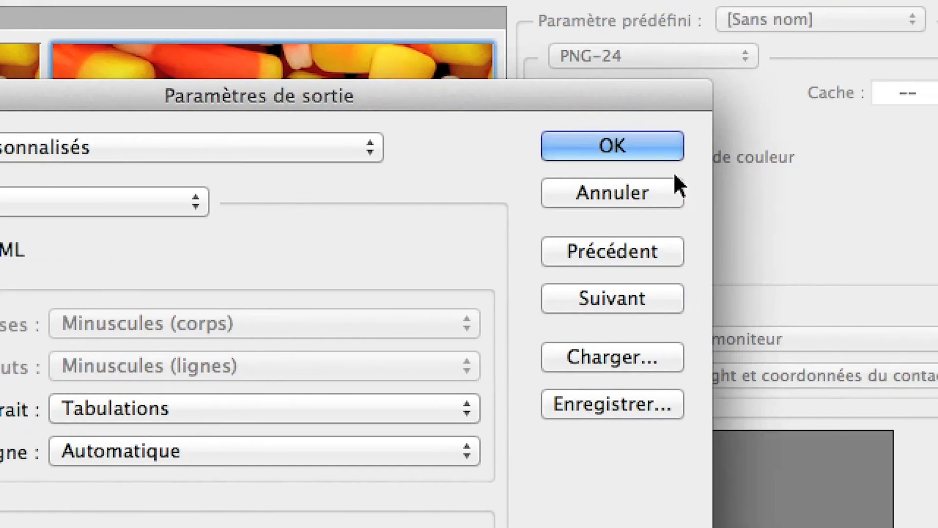
pyautogui.click(675, 183)
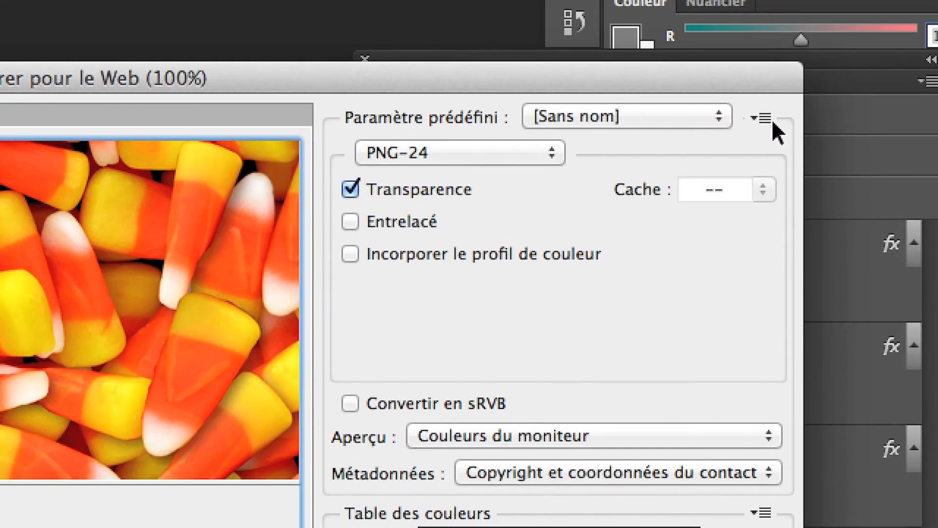
# Step: Open the export's output settings and show the Arrière-plan options
pyautogui.click(911, 18)
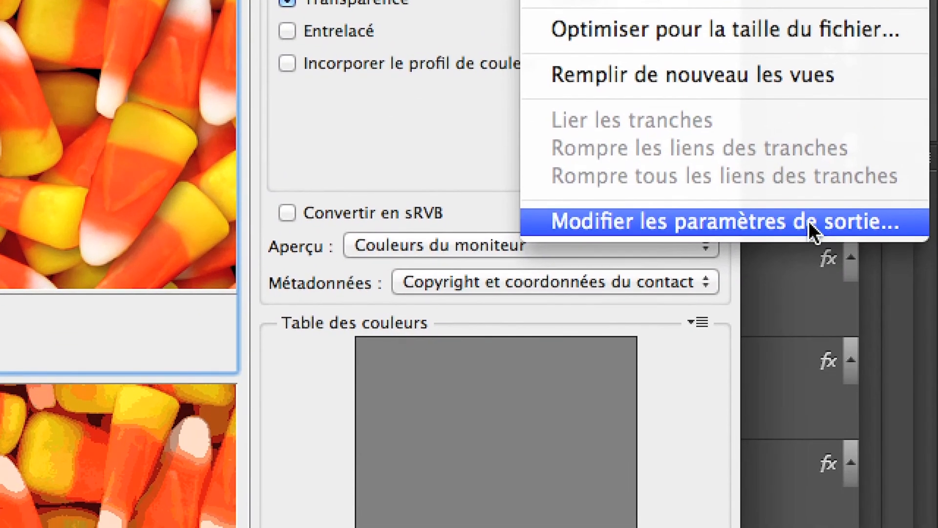
pyautogui.click(811, 222)
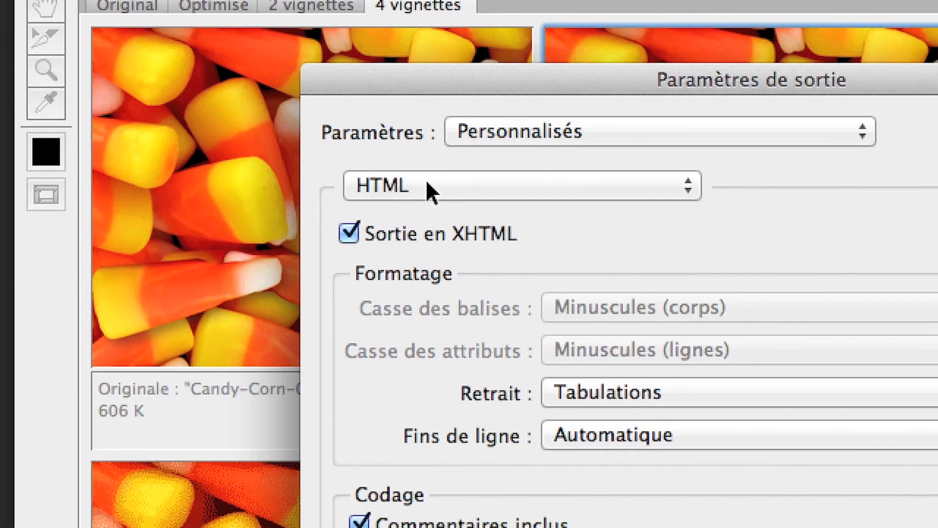
pyautogui.click(430, 197)
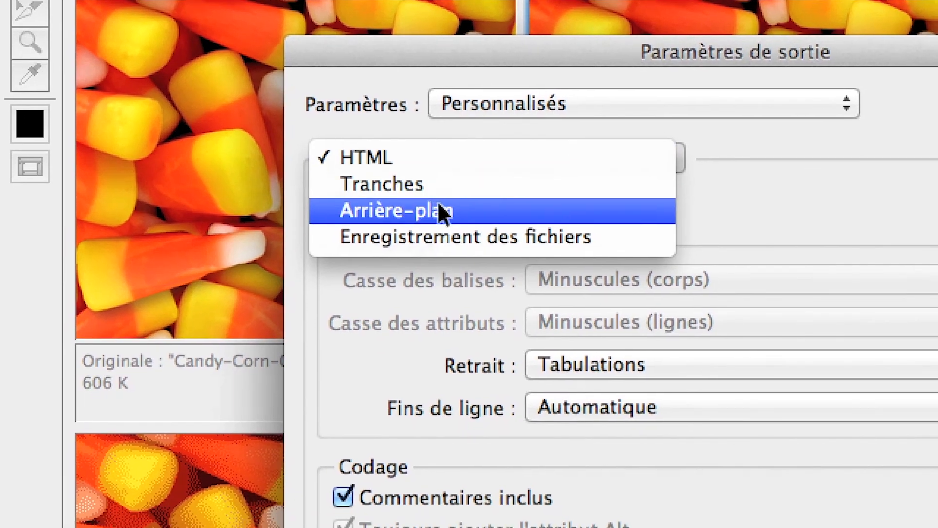
pyautogui.click(457, 238)
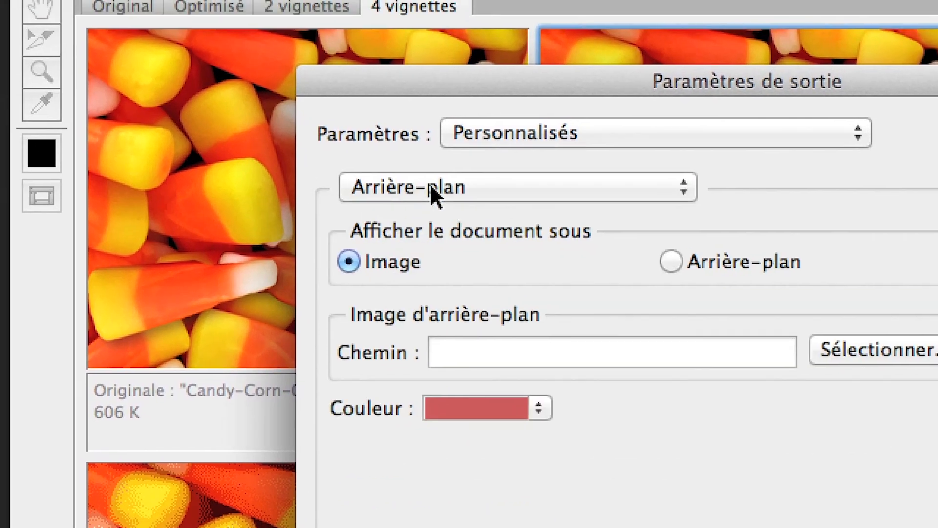
pyautogui.click(433, 187)
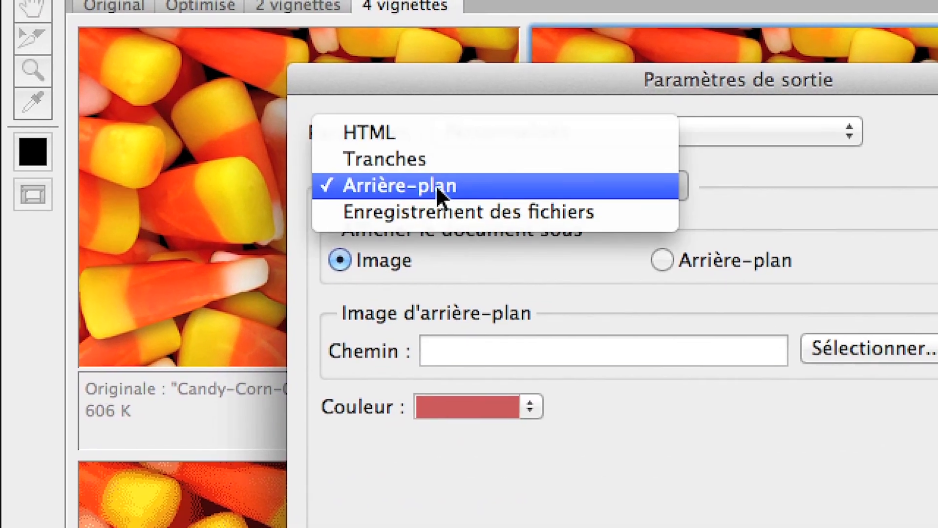
pyautogui.click(439, 185)
pyautogui.click(436, 186)
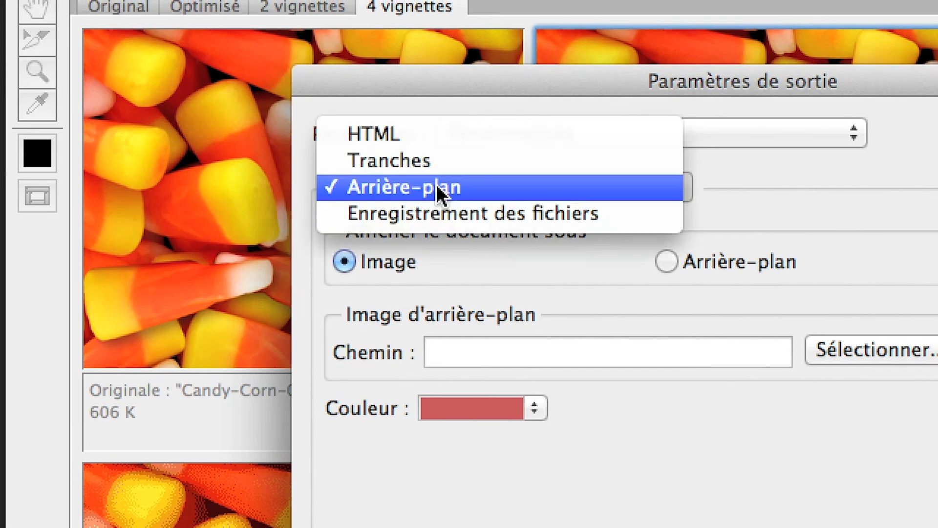
pyautogui.click(438, 186)
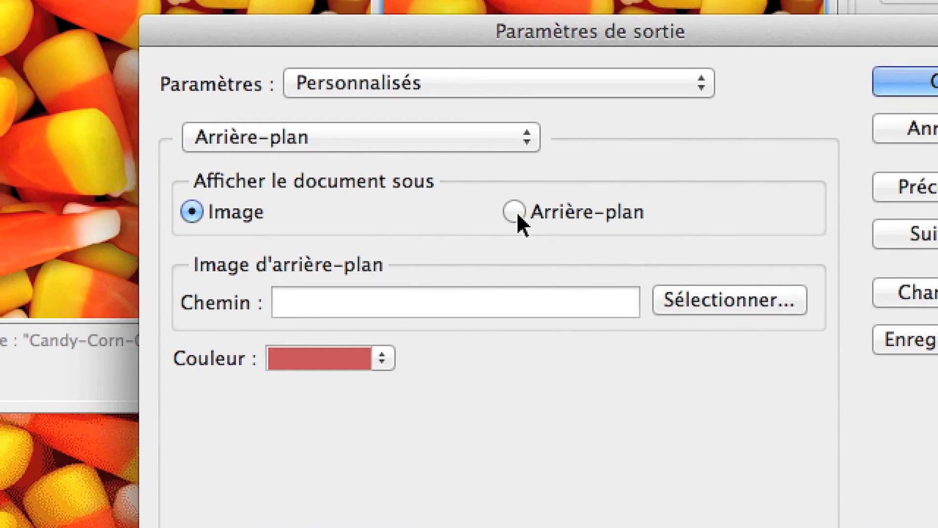
# Step: Set the document to display as Arrière-plan instead of Image and accept the output settings
pyautogui.click(517, 211)
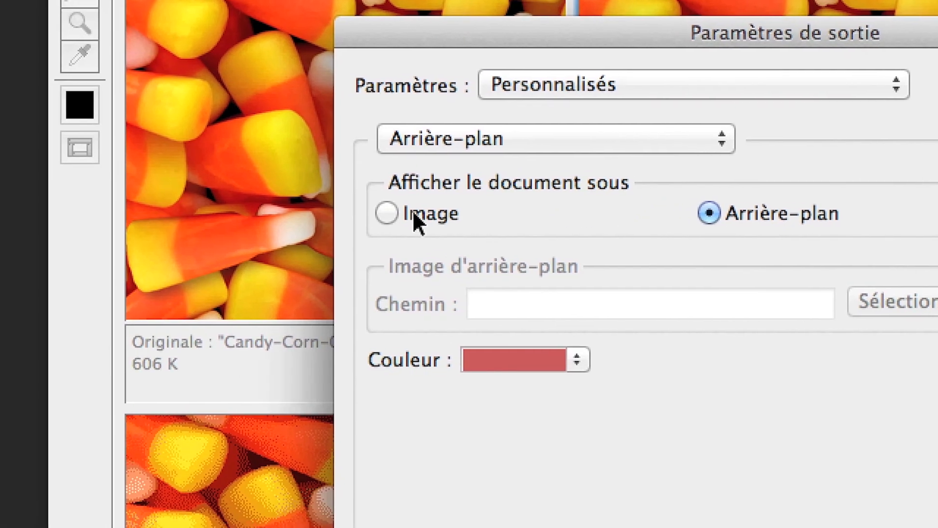
pyautogui.click(215, 215)
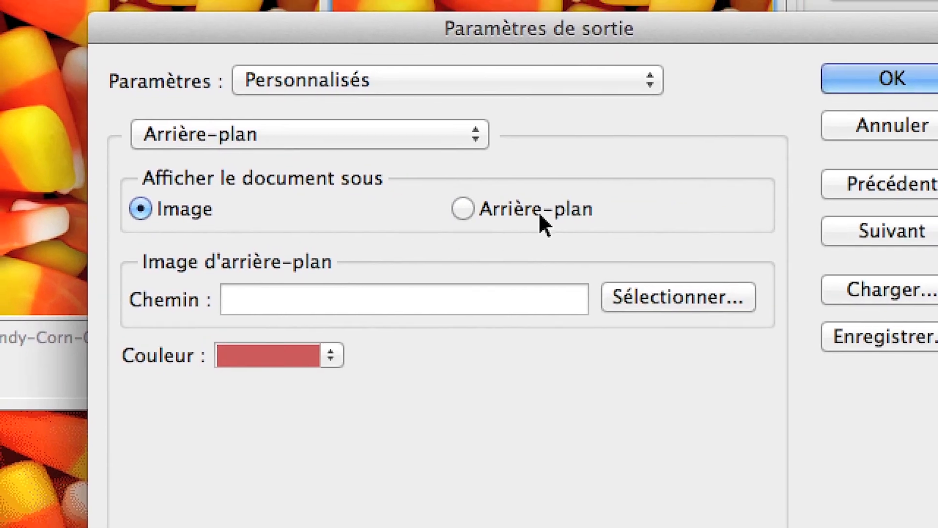
pyautogui.click(789, 215)
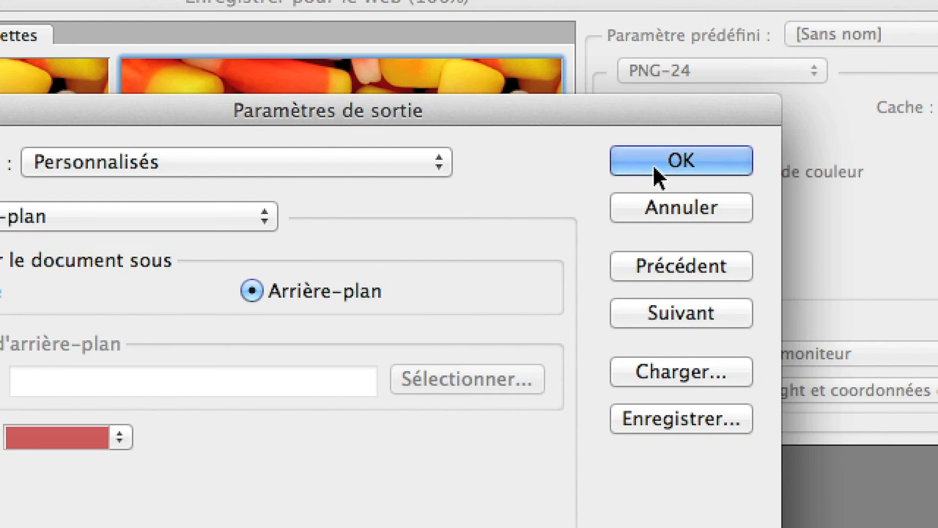
pyautogui.click(652, 164)
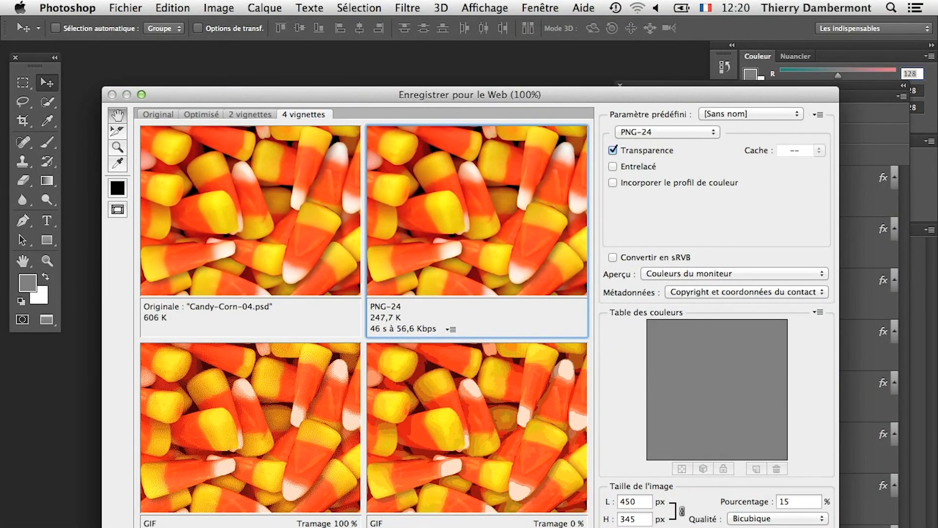
# Step: Preview the export as a repeating web page background in Firefox, and return to the Save for Web settings in Photoshop
pyautogui.press('Return')
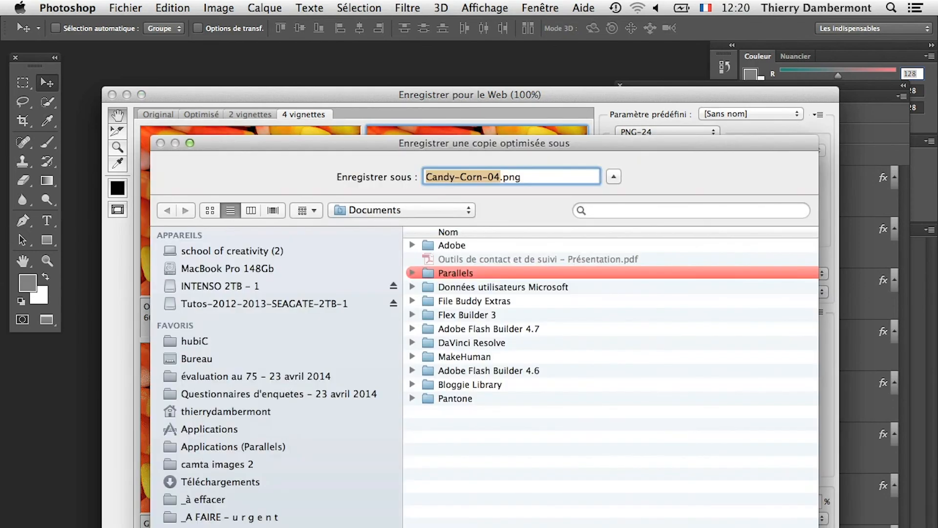
pyautogui.press('Escape')
pyautogui.press('super+alt+p')
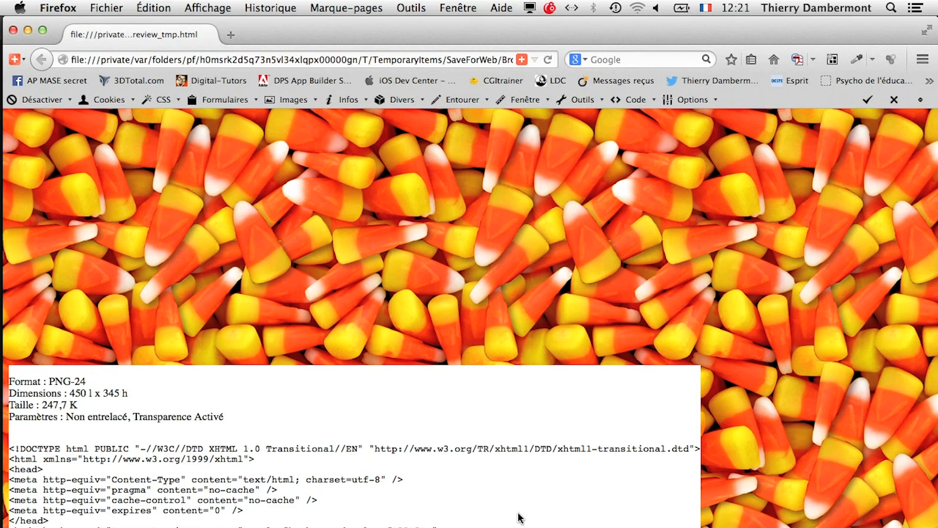
pyautogui.press('super+Tab')
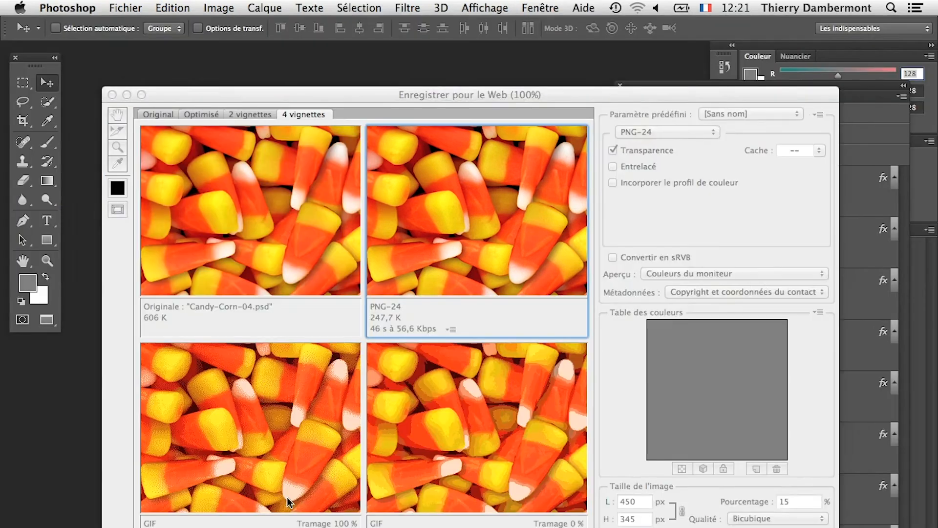
pyautogui.press('Return')
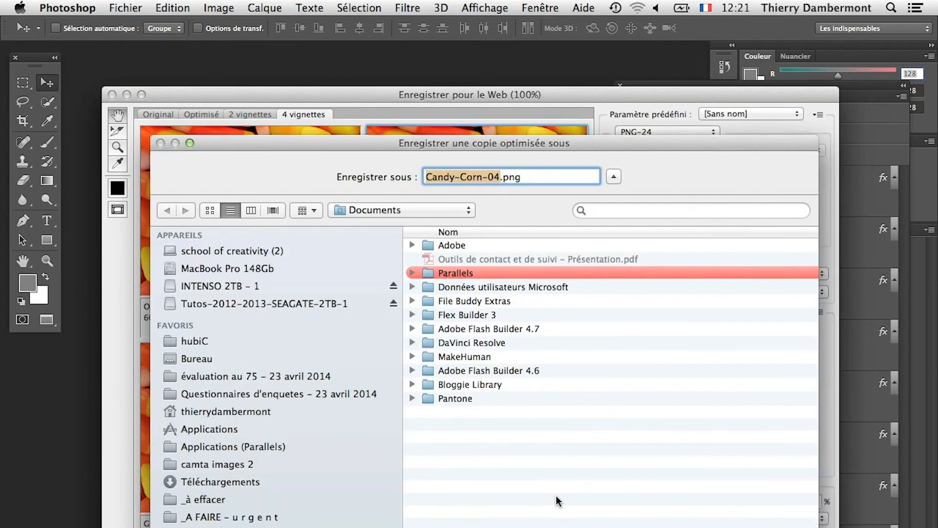
pyautogui.press('Return')
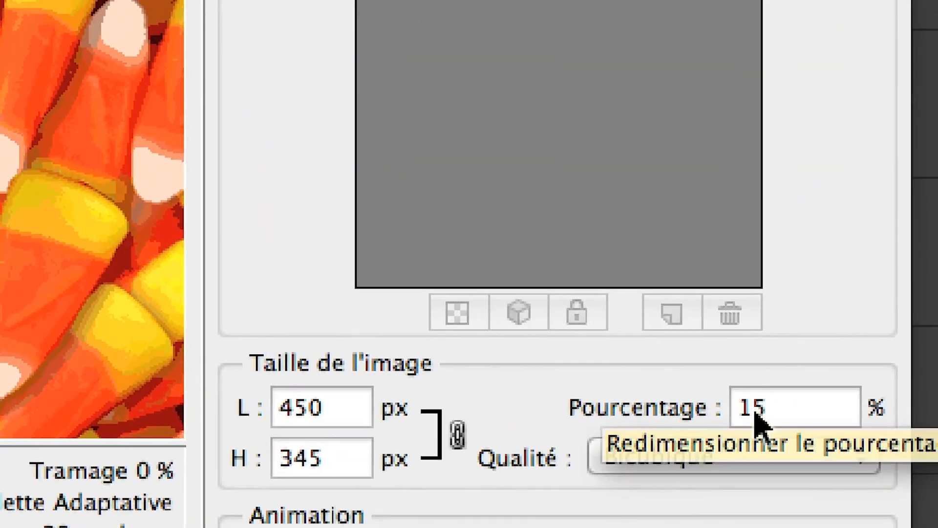
# Step: Review the export's scale percentage and the Arrière-plan display option in the output settings, and accept them
pyautogui.doubleClick(755, 415)
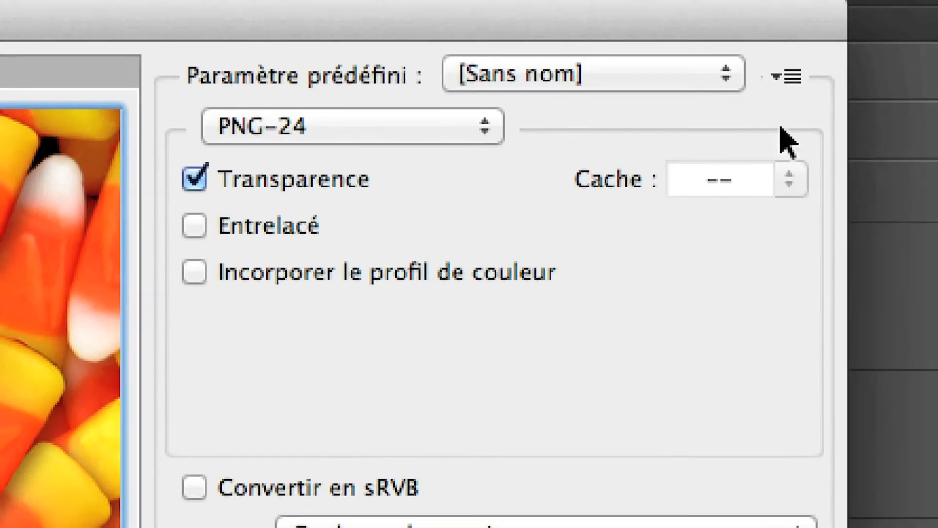
pyautogui.click(787, 76)
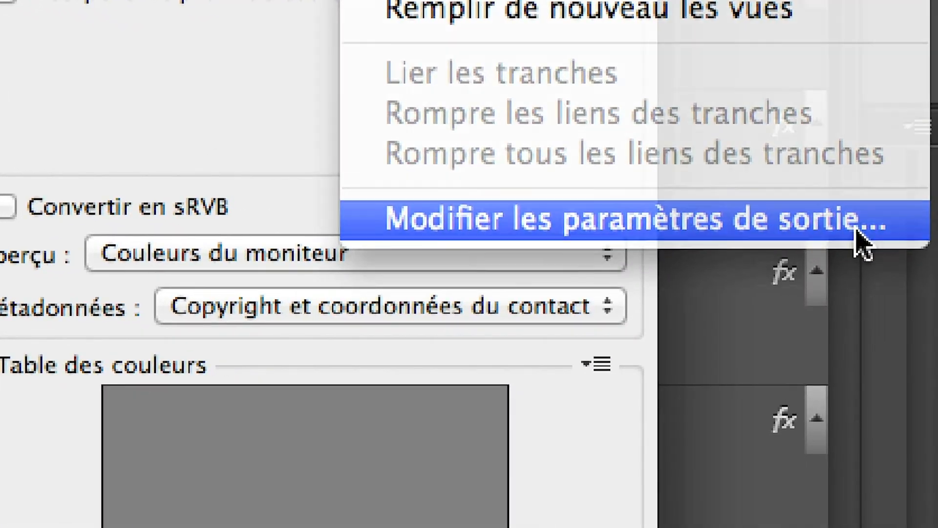
pyautogui.click(814, 239)
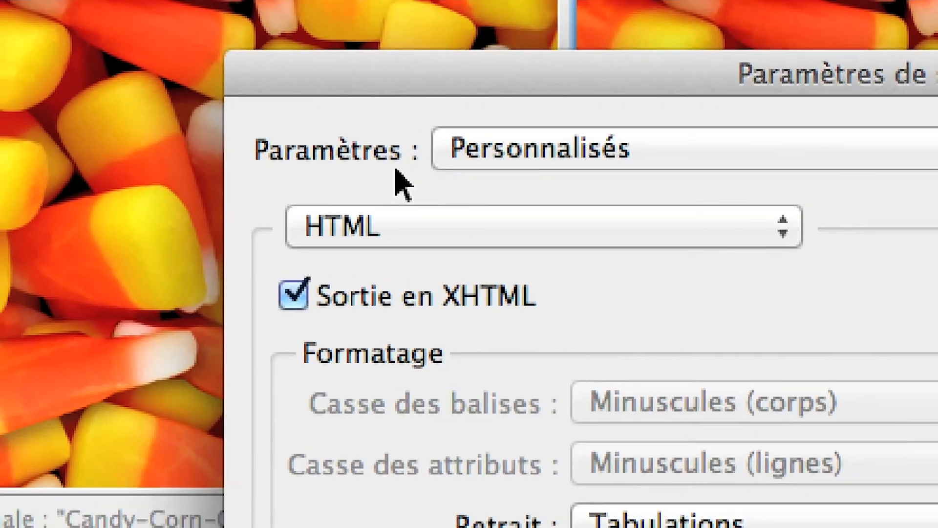
pyautogui.click(302, 232)
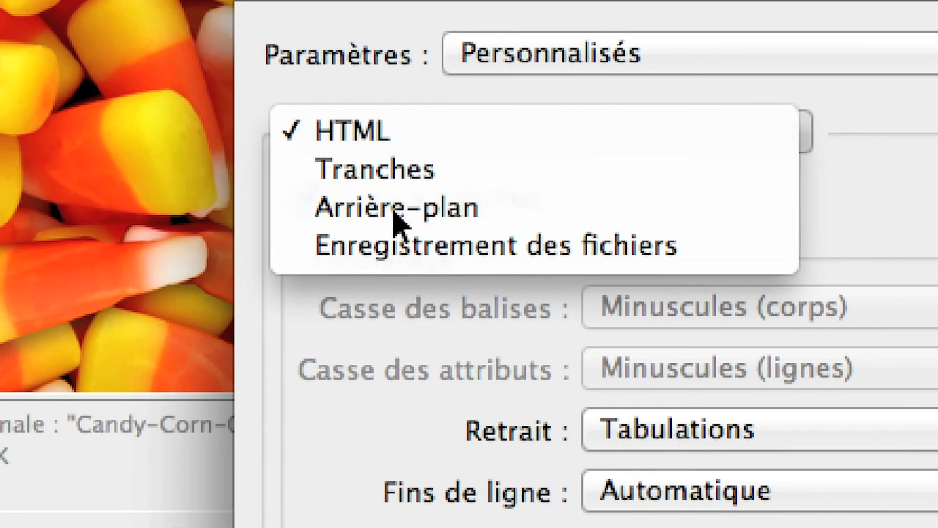
pyautogui.click(394, 214)
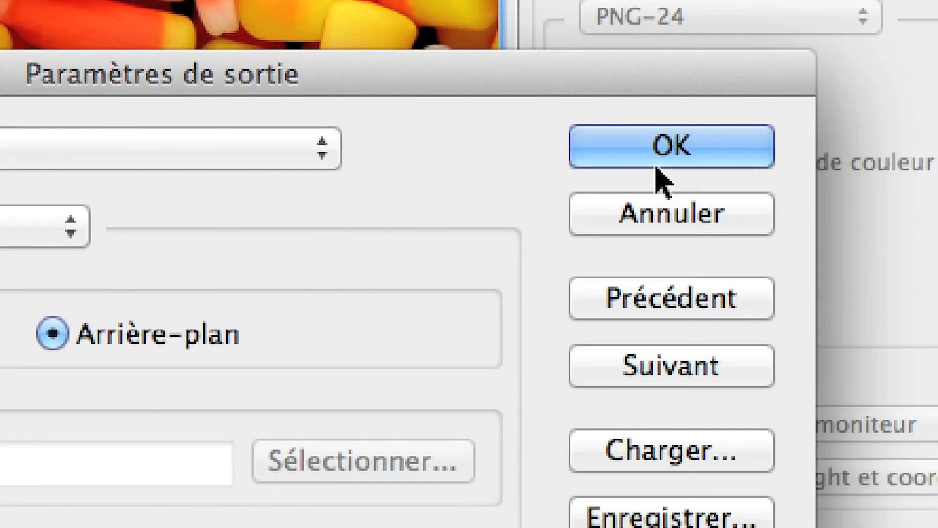
pyautogui.click(598, 165)
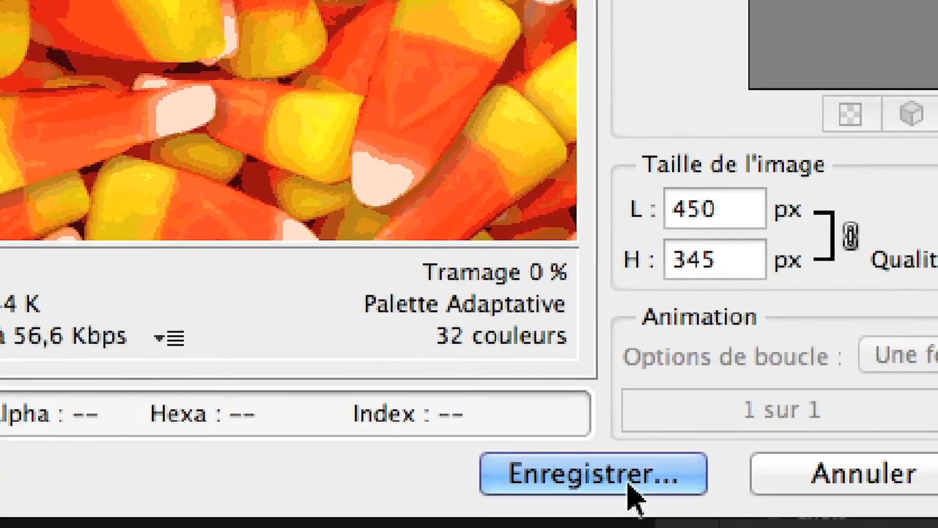
# Step: Save the optimized export in the le 11_06_2014 folder on the Bureau with the format HTML et images, as Candy-Corn-04.html
pyautogui.click(630, 488)
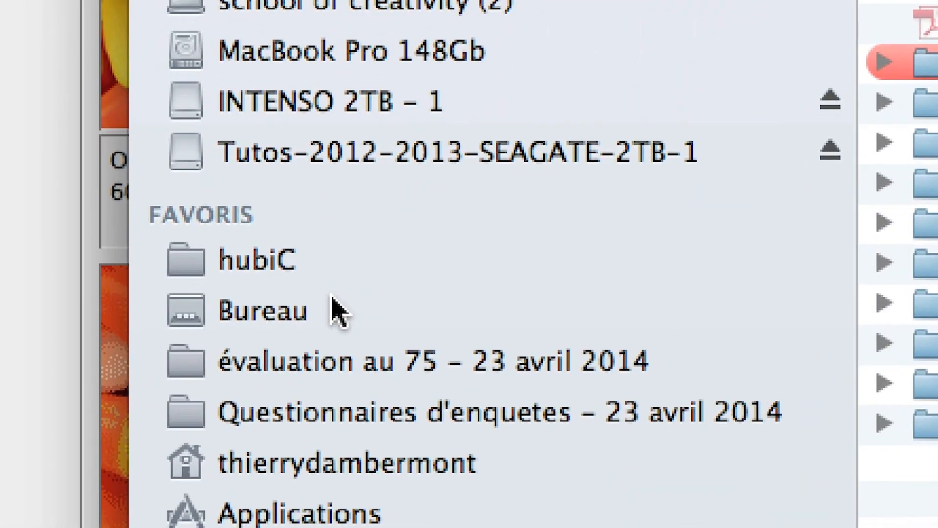
pyautogui.click(337, 312)
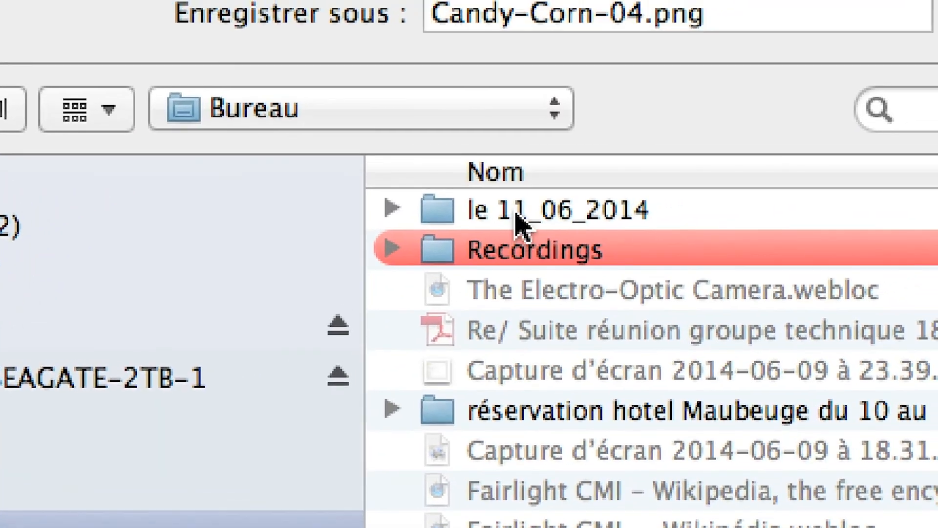
pyautogui.doubleClick(521, 217)
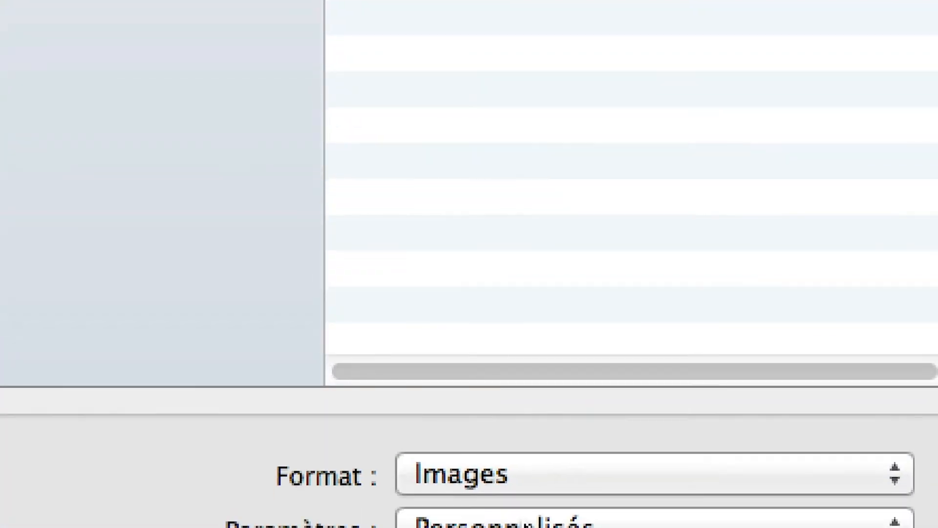
pyautogui.click(544, 470)
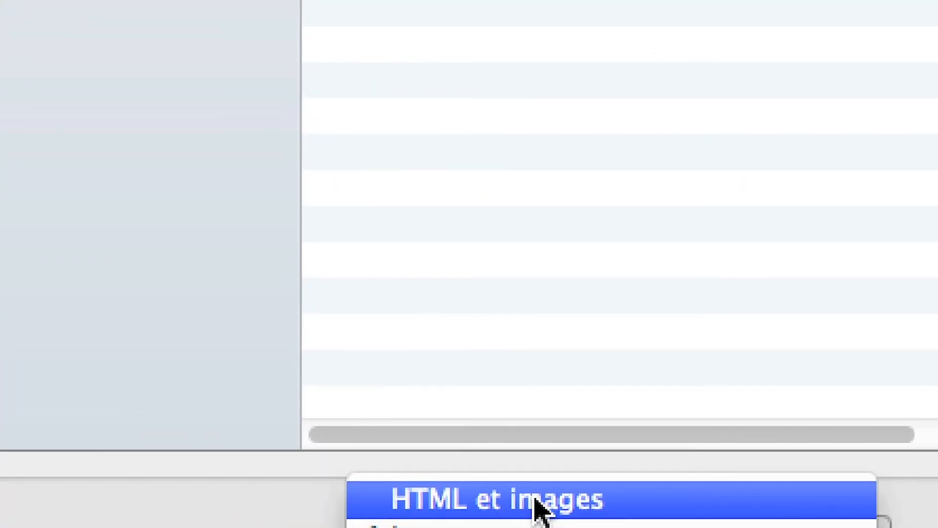
pyautogui.click(538, 503)
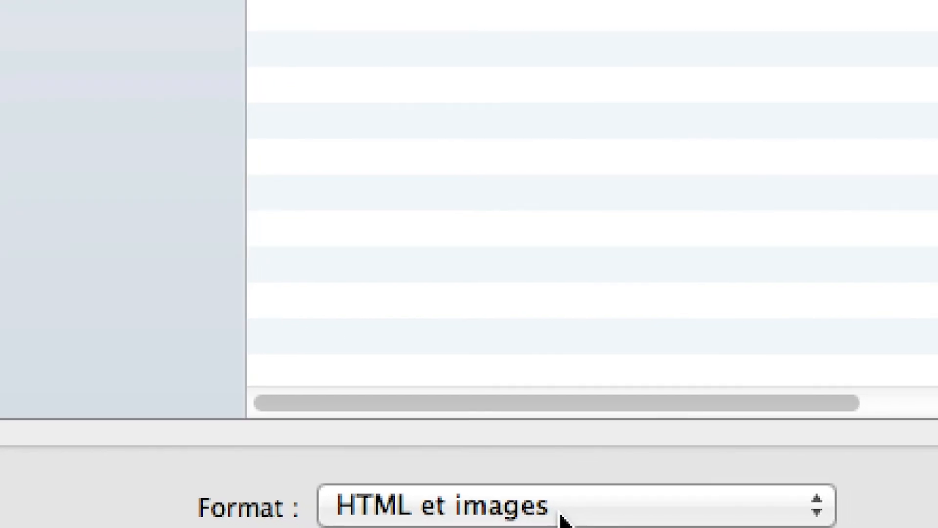
pyautogui.click(564, 519)
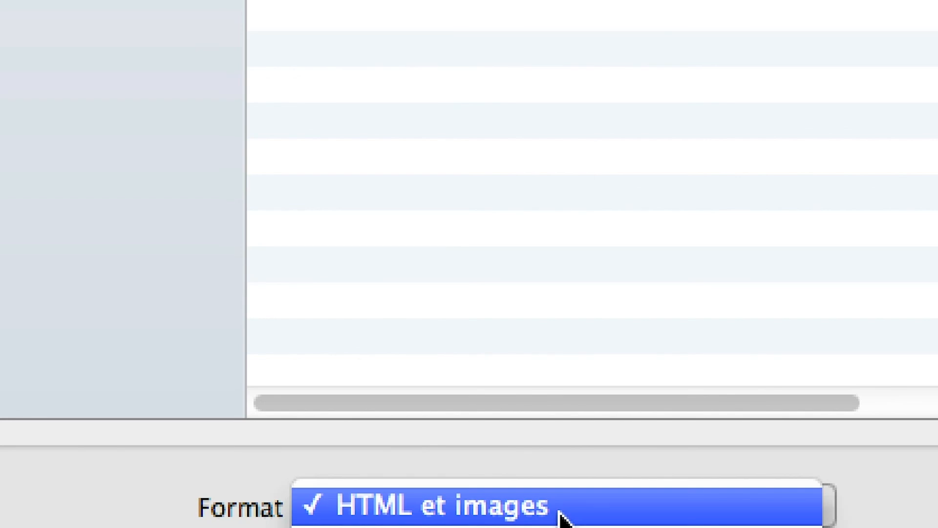
pyautogui.click(562, 518)
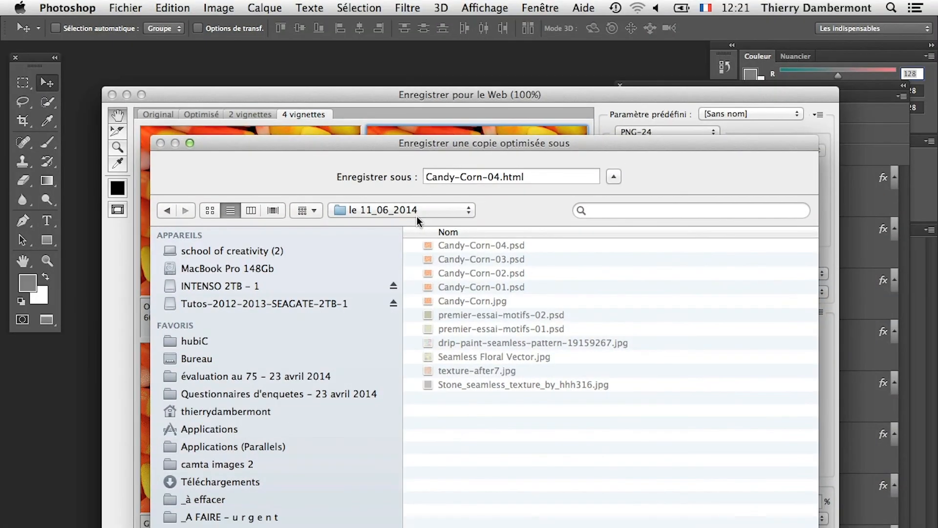
pyautogui.press('Return')
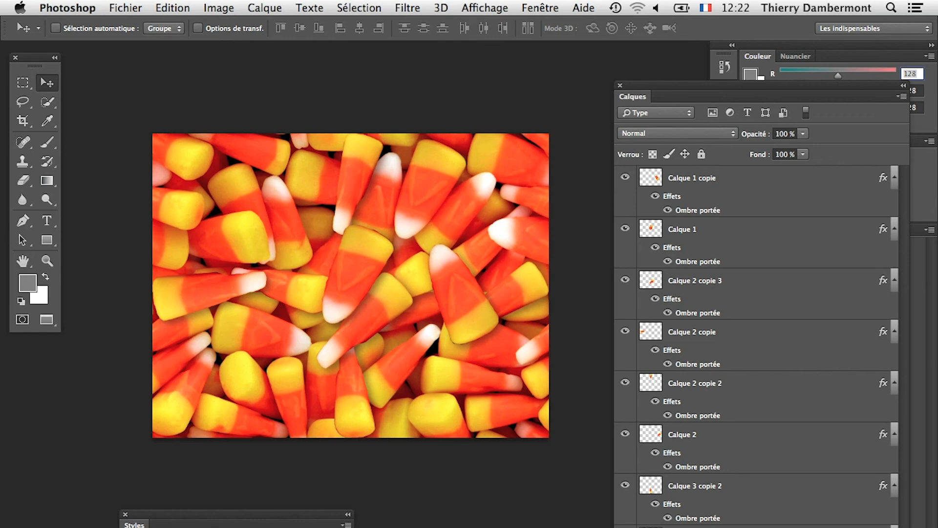
# Step: Reopen Save for Web in Photoshop and review the Arrière-plan display option in the output settings
pyautogui.press('super+shift+Tab')
pyautogui.press('super+shift+Tab')
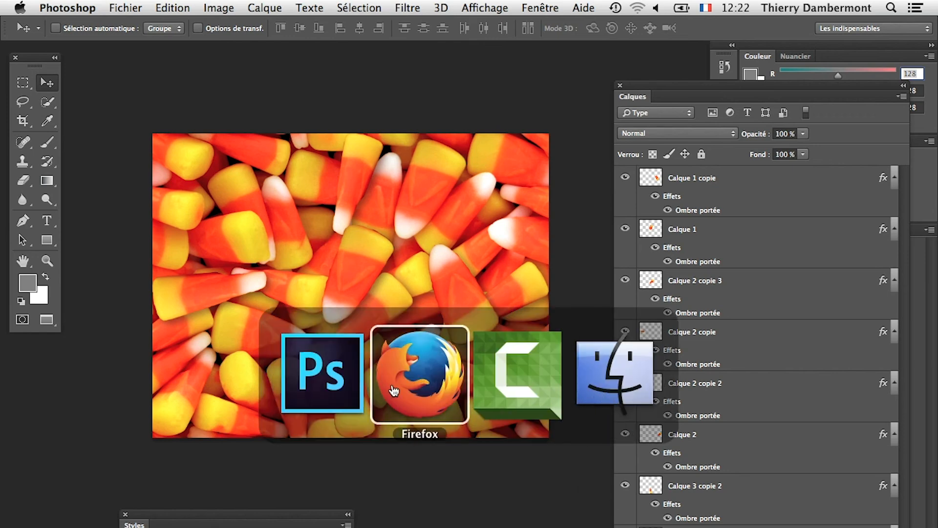
pyautogui.click(322, 372)
pyautogui.click(112, 6)
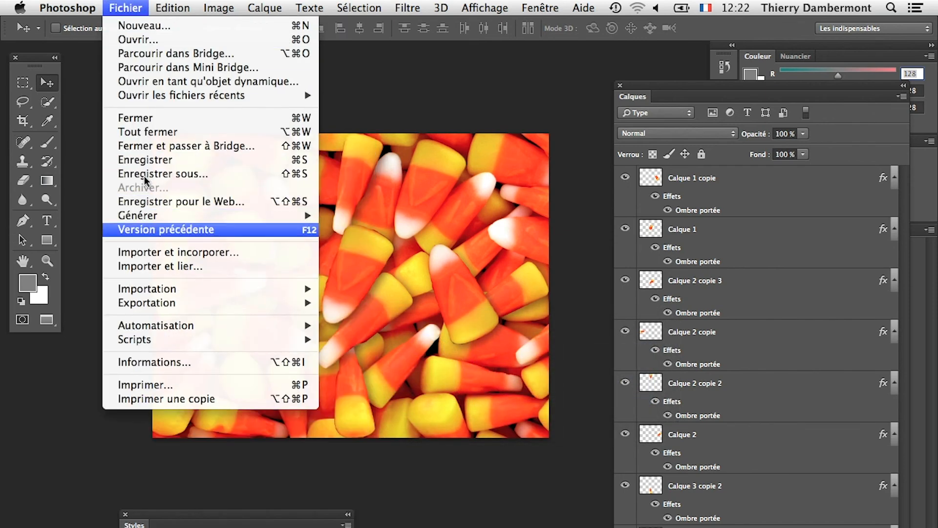
pyautogui.click(171, 205)
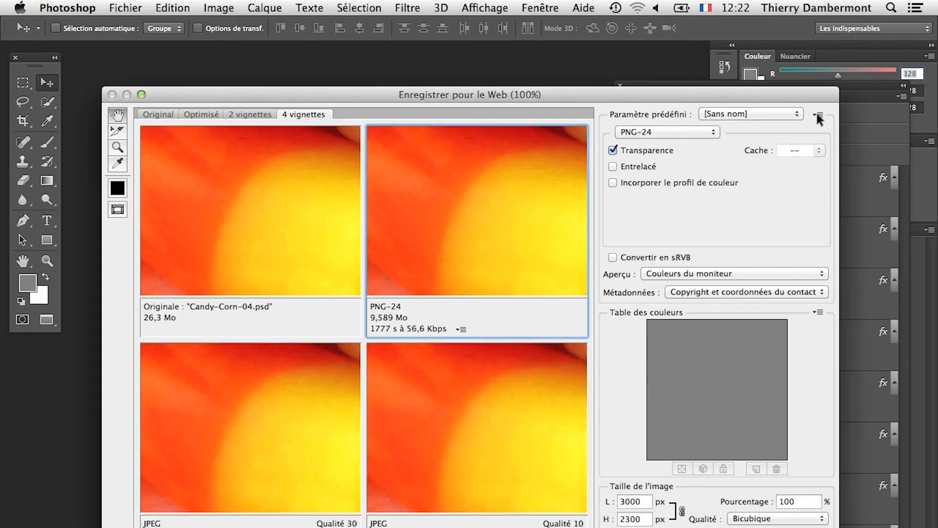
pyautogui.click(816, 113)
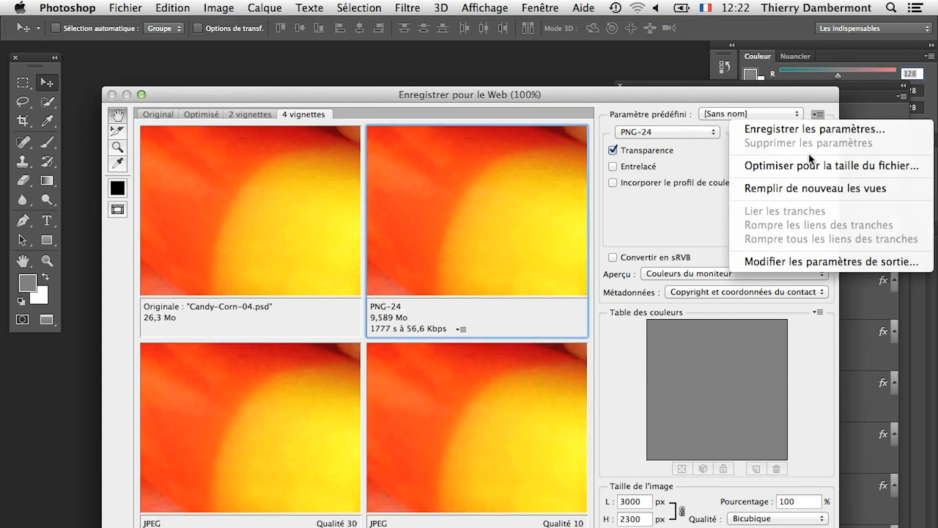
pyautogui.click(850, 260)
pyautogui.click(321, 208)
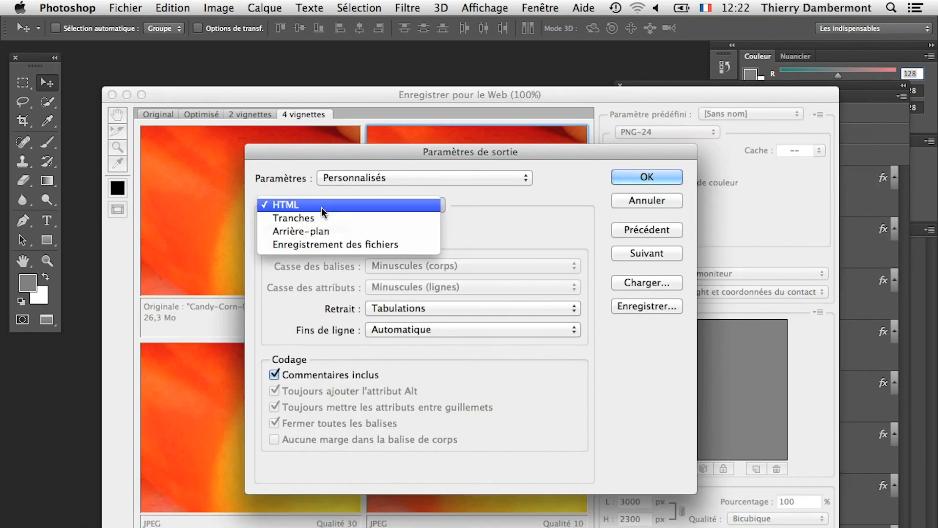
pyautogui.click(320, 231)
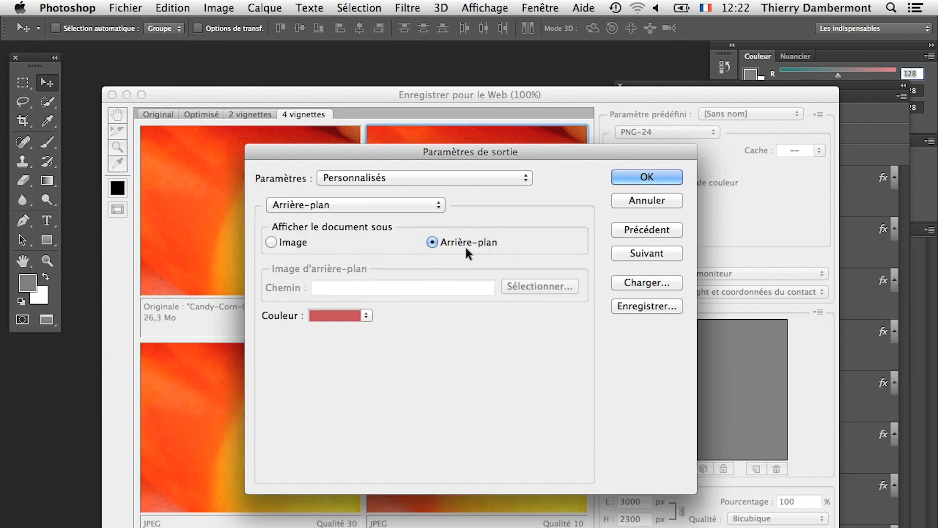
pyautogui.press('alt')
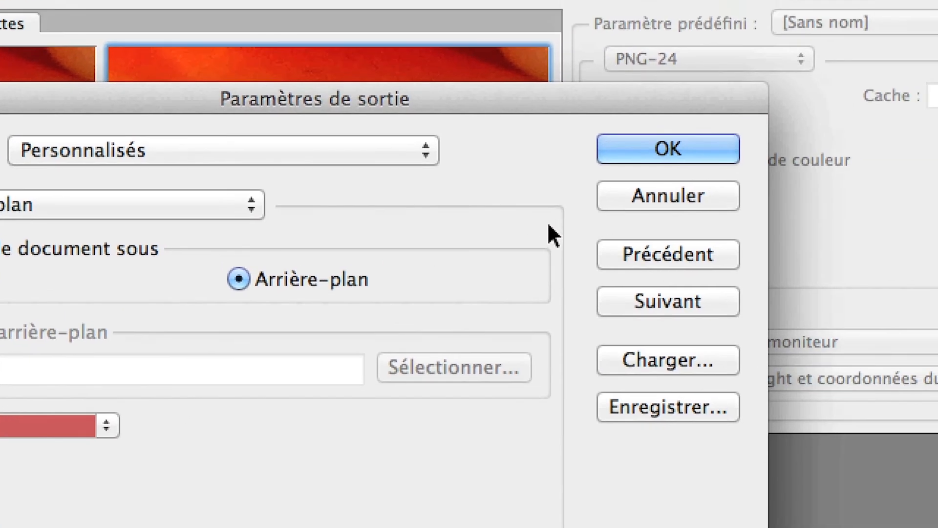
pyautogui.click(828, 152)
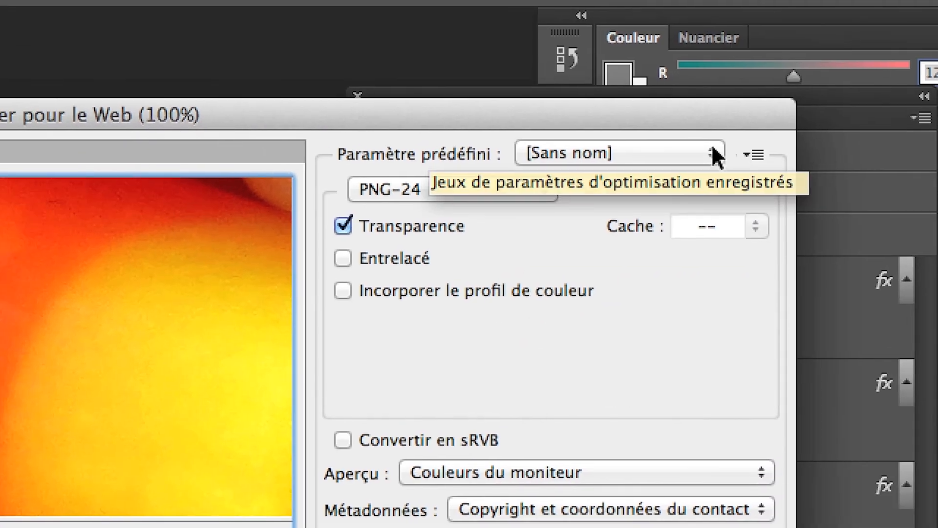
# Step: Recheck the Arrière-plan output settings and the image size percentage, and close Save for Web without saving
pyautogui.click(753, 155)
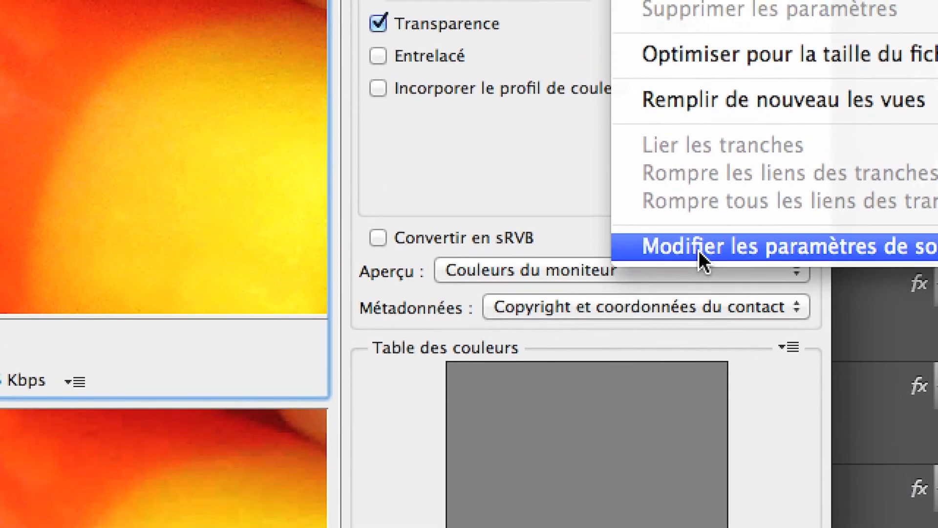
pyautogui.click(699, 251)
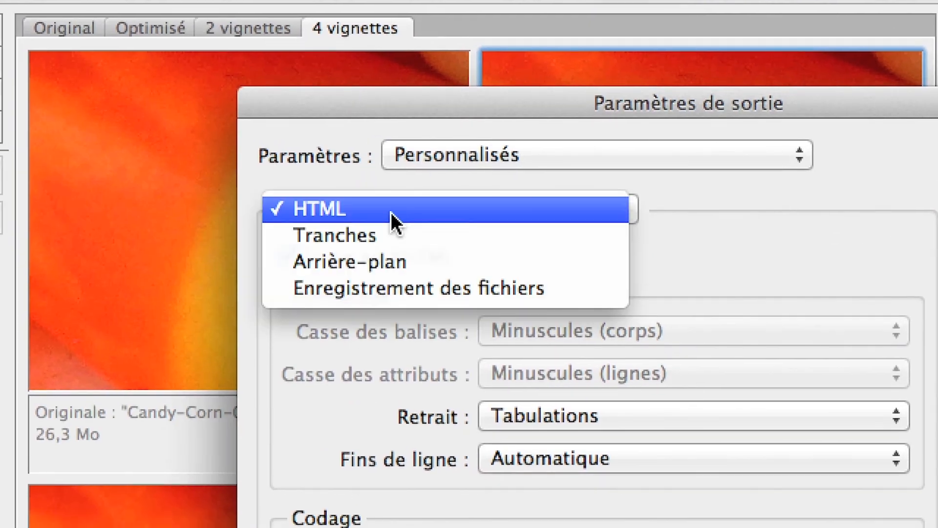
pyautogui.click(394, 218)
pyautogui.click(394, 236)
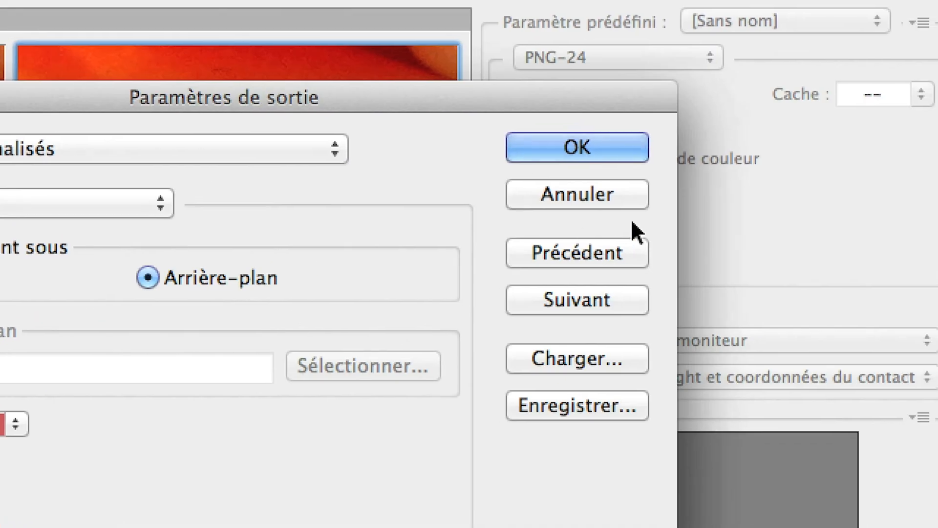
pyautogui.click(919, 155)
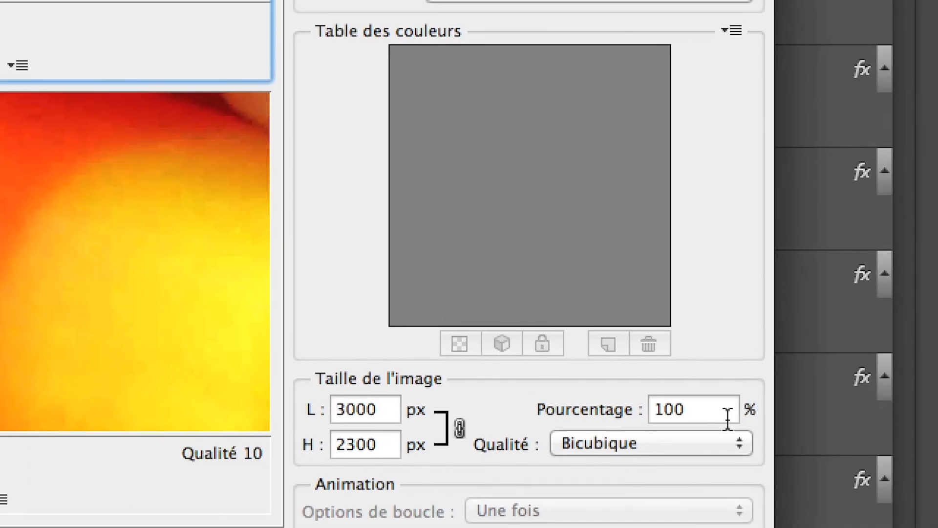
pyautogui.doubleClick(630, 437)
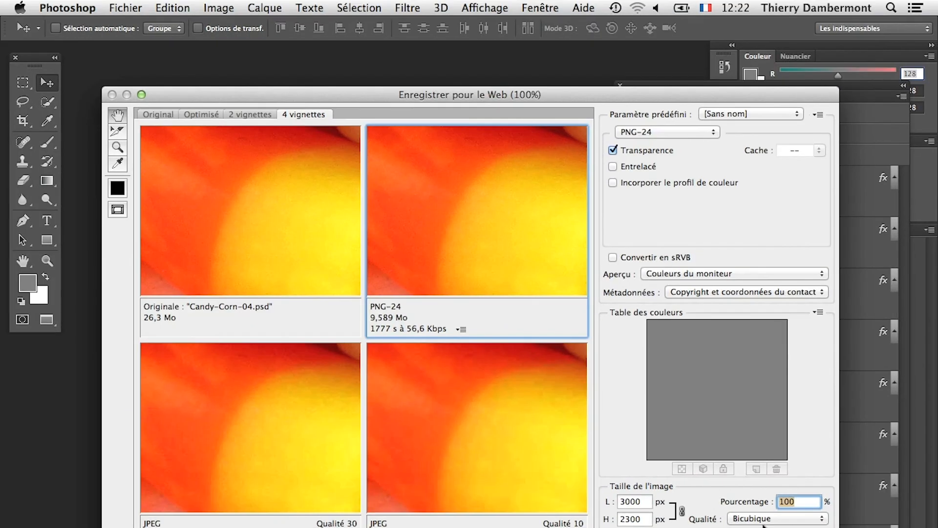
pyautogui.press('Escape')
# Step: Switch to the Finder and open the le 11_06_2014 folder on the Bureau in a new window
pyautogui.press('super+Tab')
pyautogui.press('super+Tab')
pyautogui.press('super+Tab')
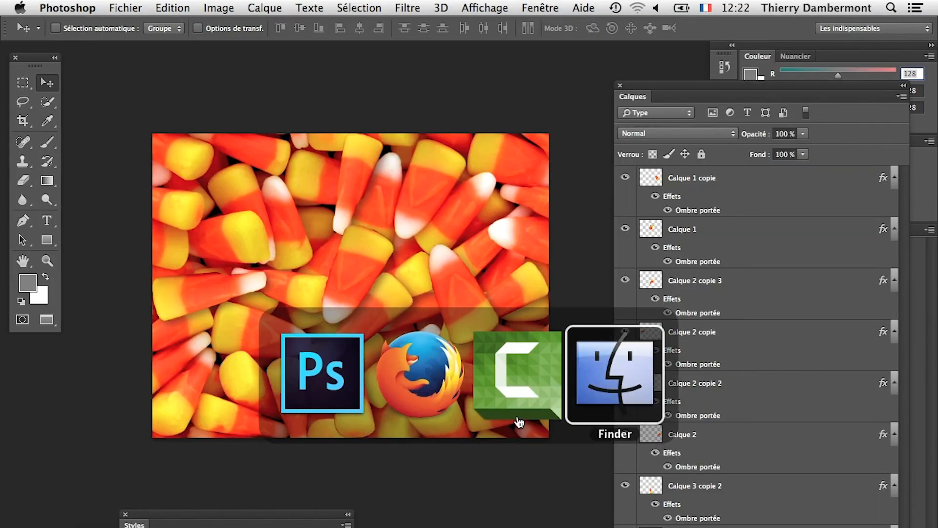
pyautogui.click(102, 7)
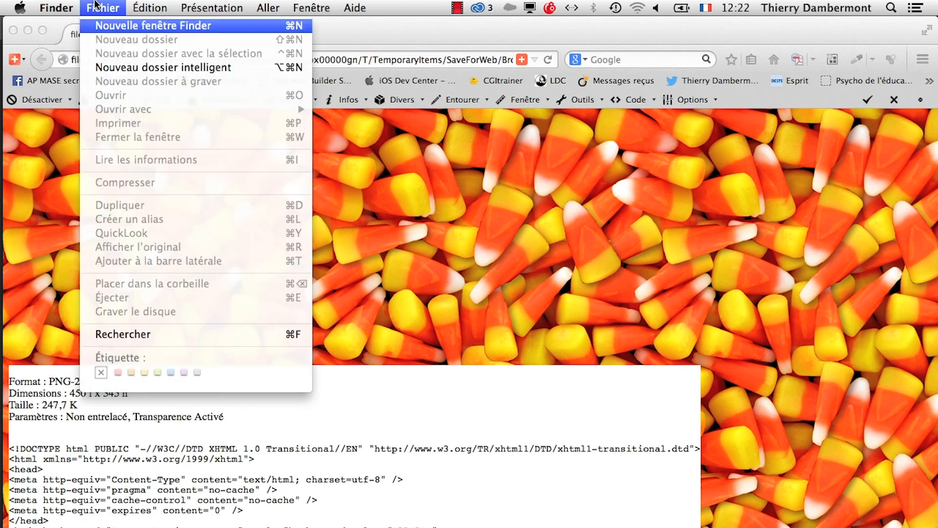
pyautogui.click(104, 28)
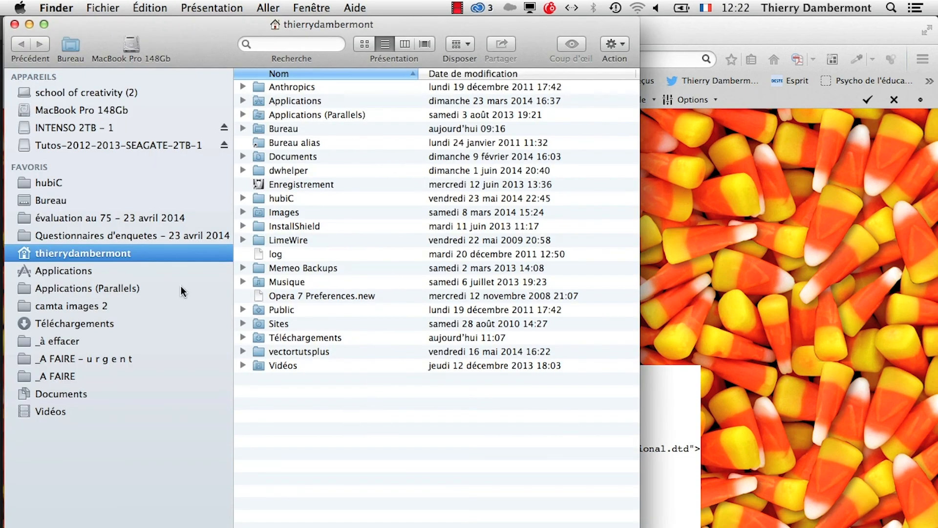
pyautogui.click(90, 203)
pyautogui.click(307, 86)
pyautogui.doubleClick(307, 86)
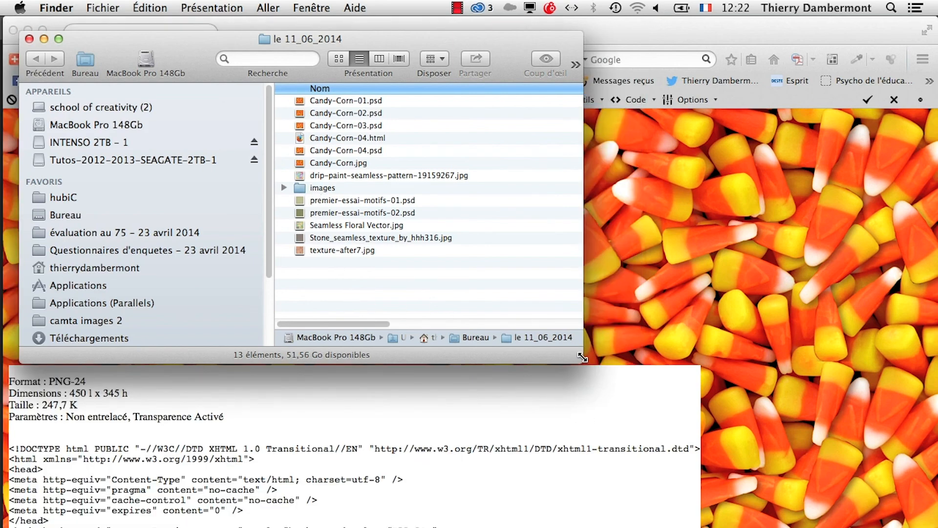
# Step: Widen the le 11_06_2014 folder window and sort its files by modification date, newest first
pyautogui.moveTo(583, 357); pyautogui.dragTo(781, 406)
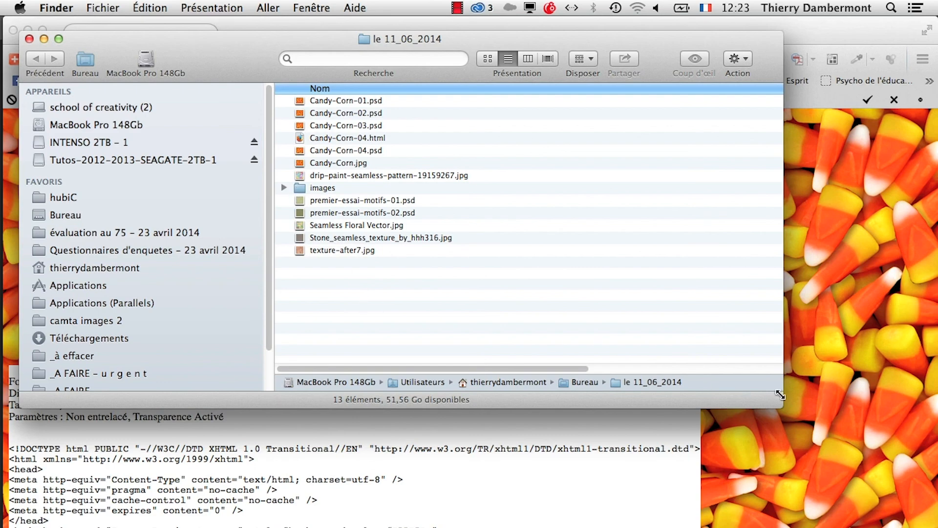
pyautogui.moveTo(781, 403); pyautogui.dragTo(872, 404)
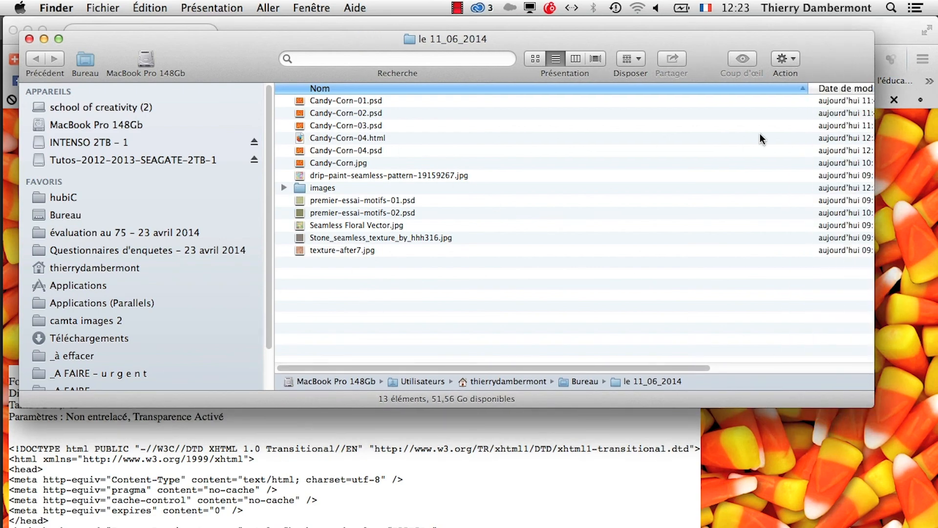
pyautogui.click(851, 89)
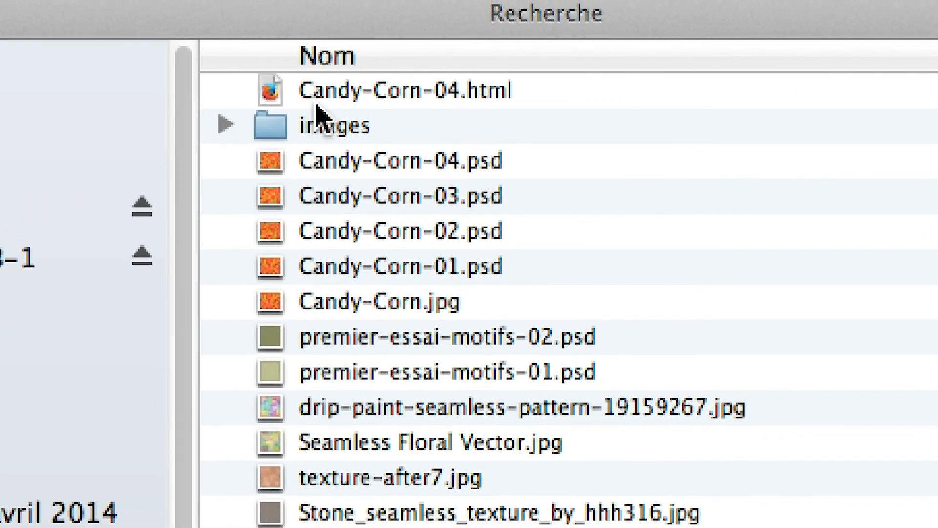
# Step: Check Candy-Corn-04.png inside the exported images folder, and open Candy-Corn-04.html in Firefox
pyautogui.click(315, 103)
pyautogui.click(288, 110)
pyautogui.click(424, 147)
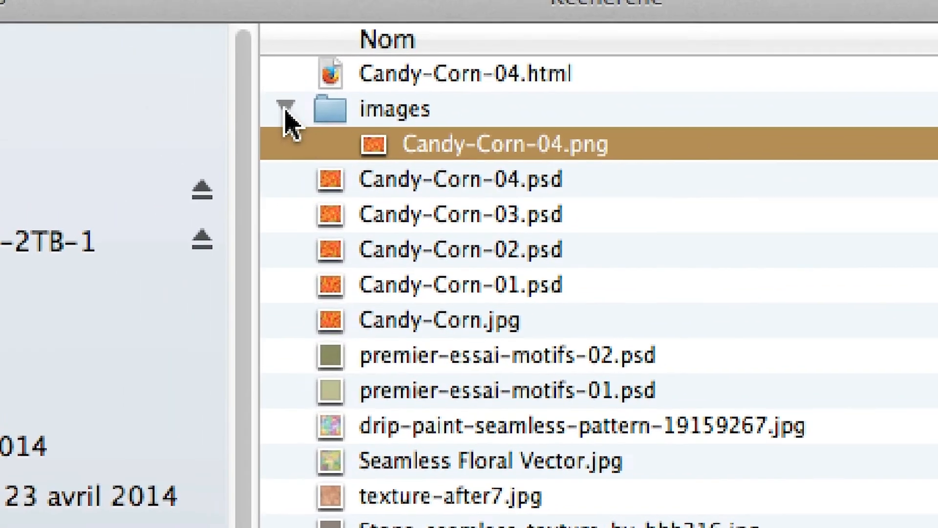
pyautogui.click(191, 83)
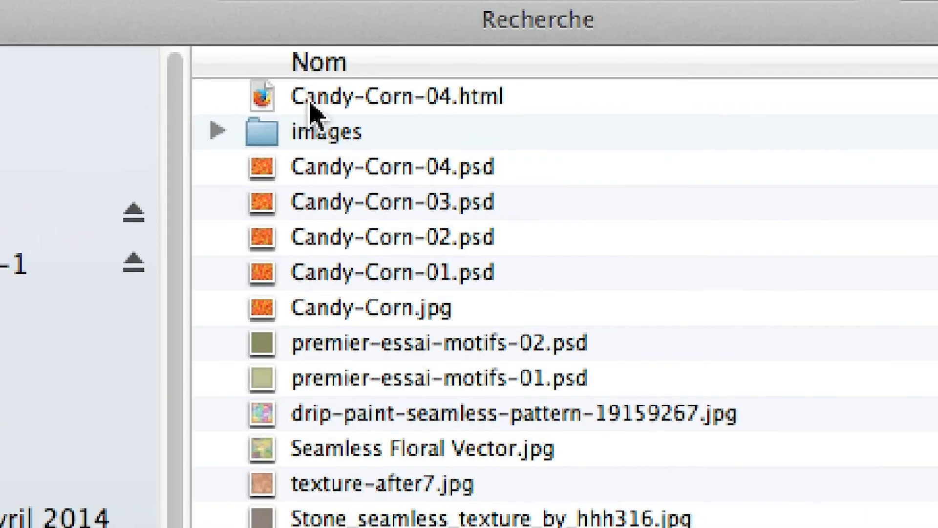
pyautogui.doubleClick(313, 110)
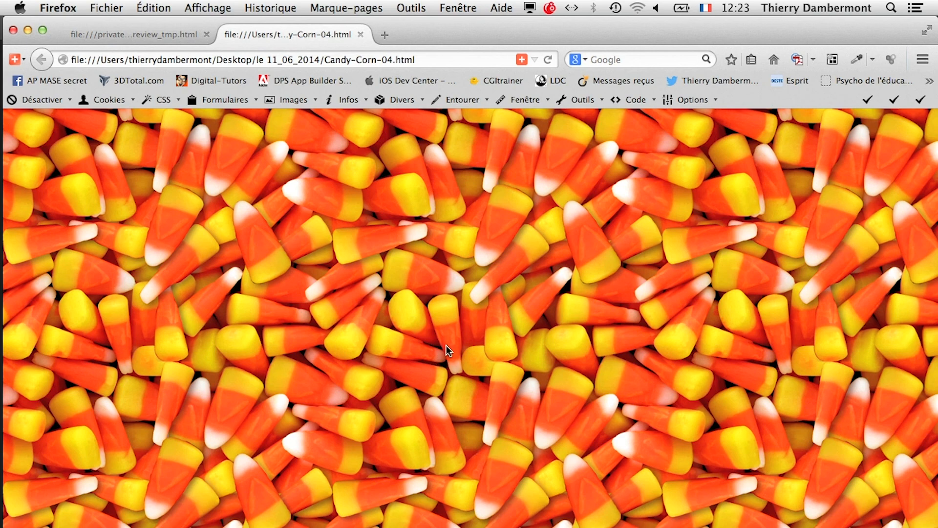
# Step: Return to the Finder and browse the Ouvrir avec applications available for Candy-Corn-04.html
pyautogui.press('super+Tab')
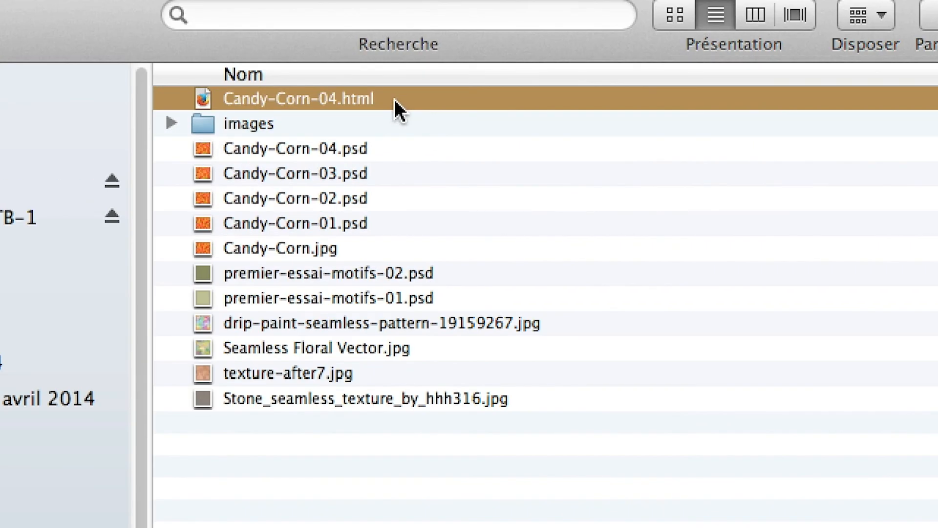
pyautogui.rightClick(394, 99)
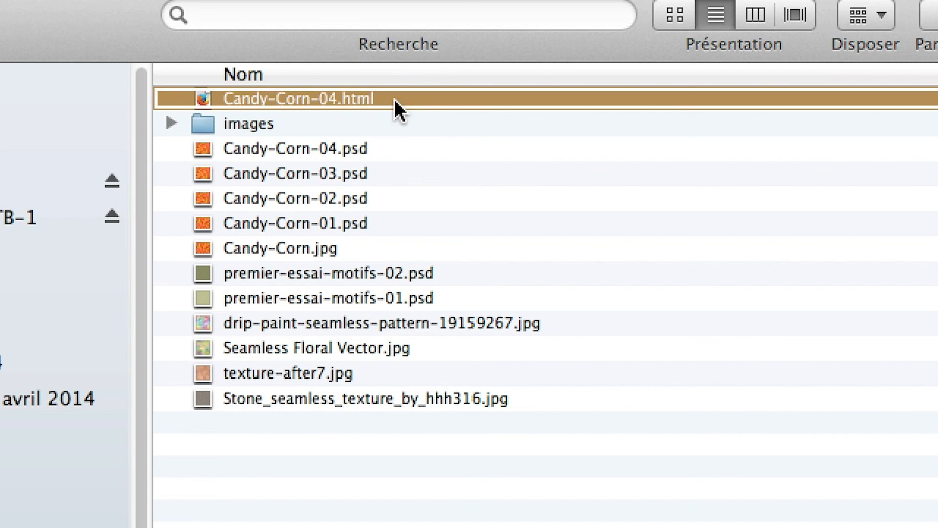
pyautogui.press('Escape')
pyautogui.rightClick(394, 98)
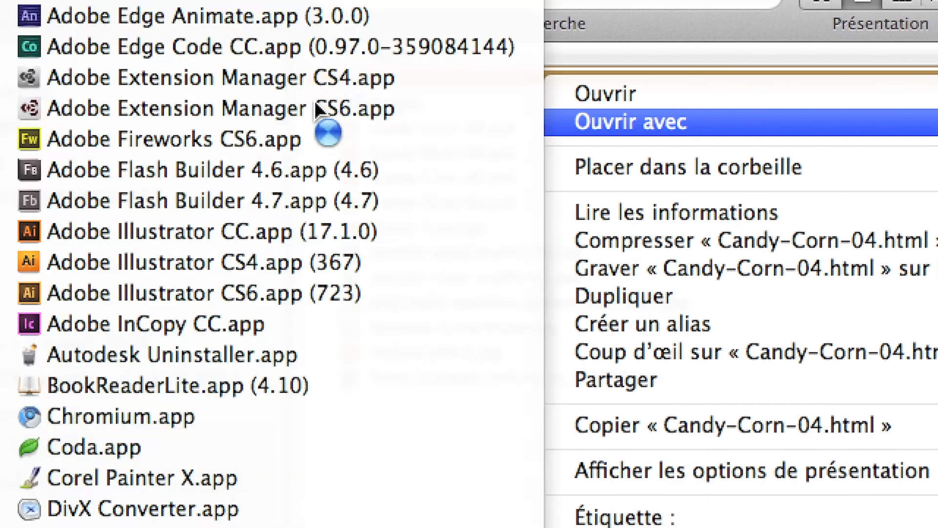
pyautogui.click(317, 105)
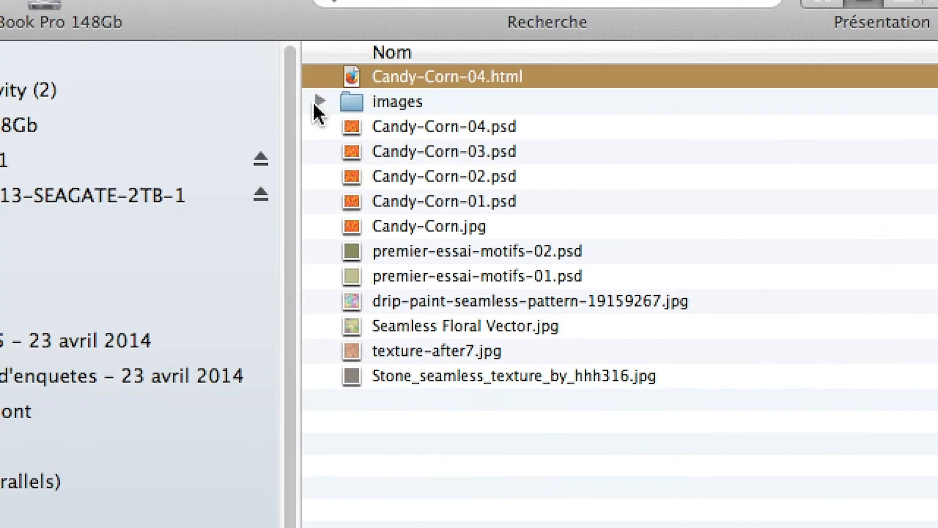
# Step: Expand the exported images folder in the Finder and deny Coda access to the contacts
pyautogui.click(317, 103)
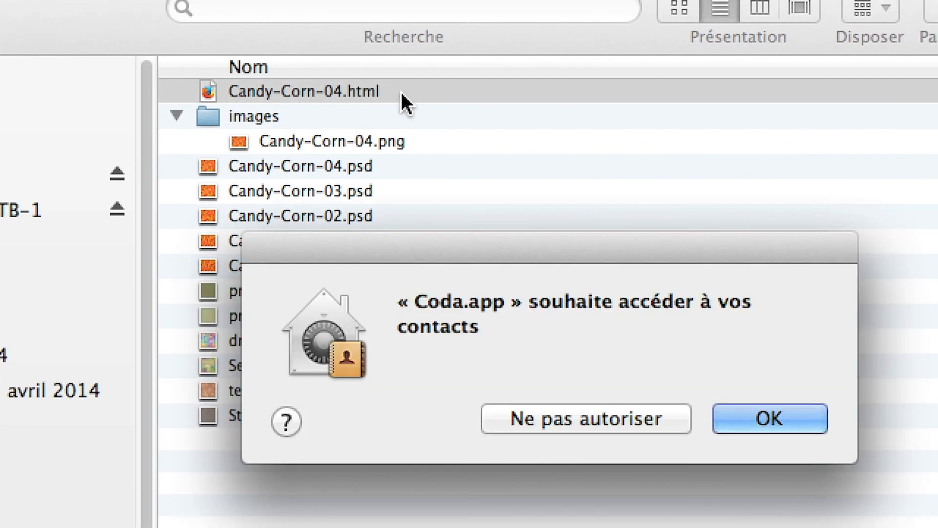
pyautogui.click(444, 93)
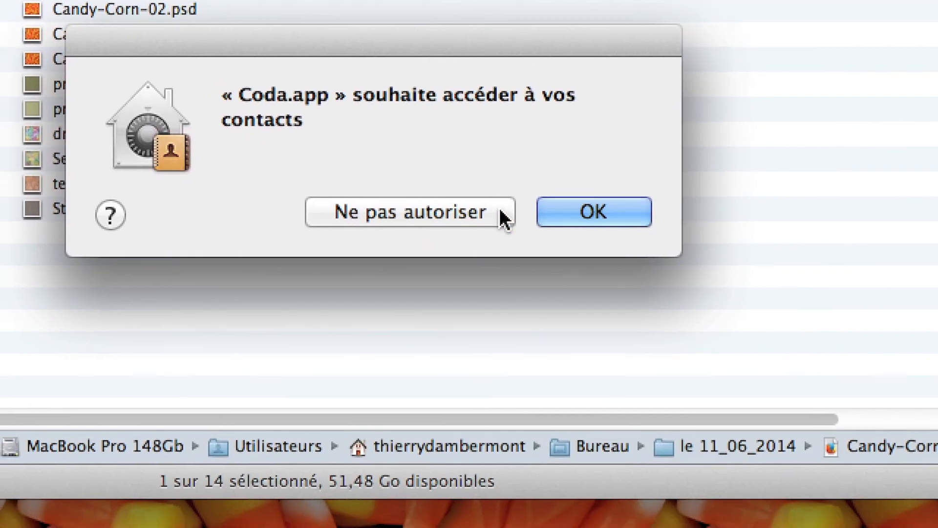
pyautogui.click(500, 211)
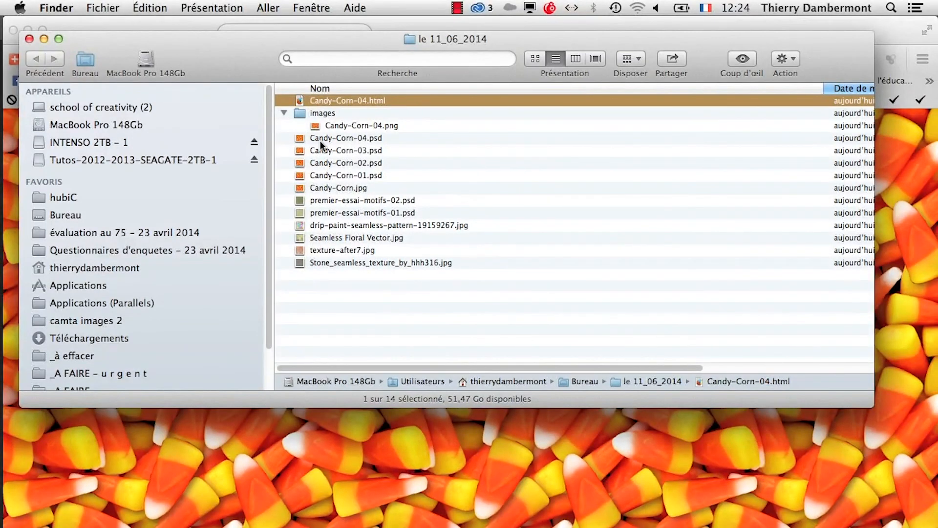
# Step: Open Candy-Corn-04.html in Coda, and back in Firefox refuse Coda's incoming network connections
pyautogui.doubleClick(360, 104)
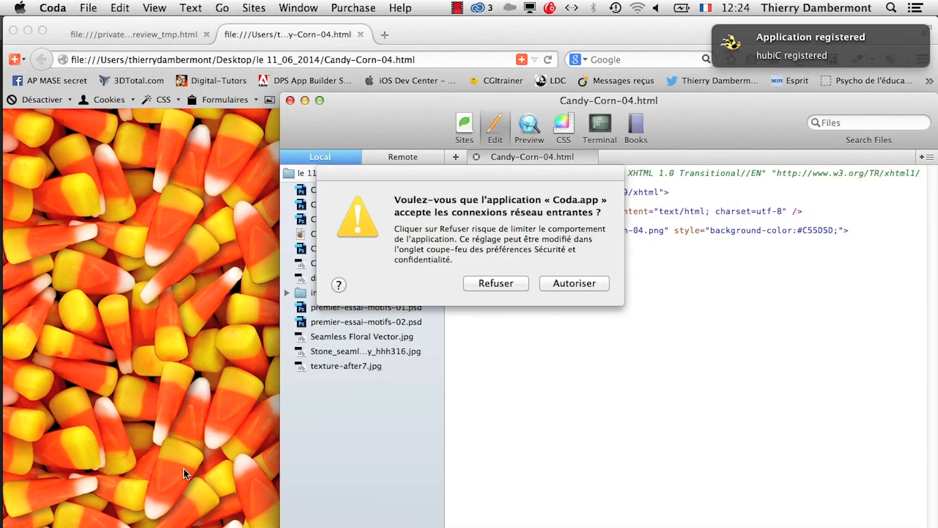
pyautogui.click(184, 469)
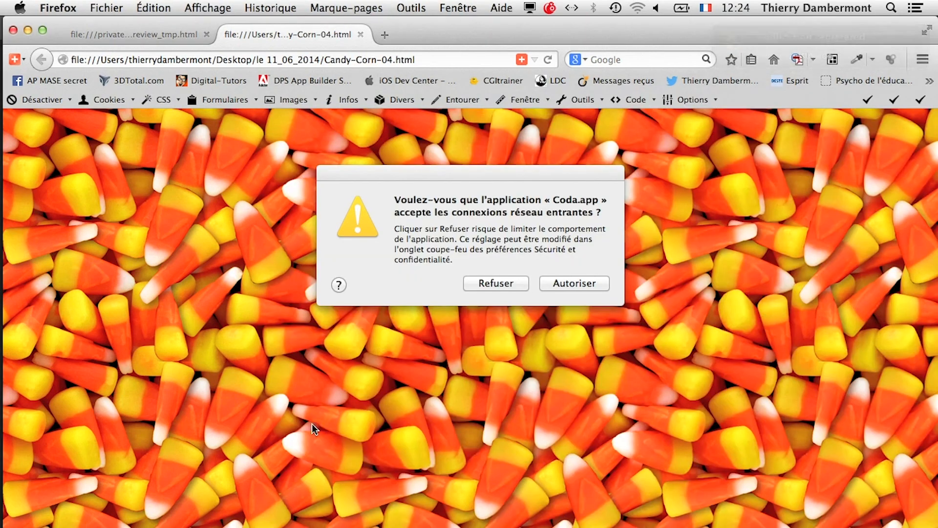
pyautogui.click(514, 282)
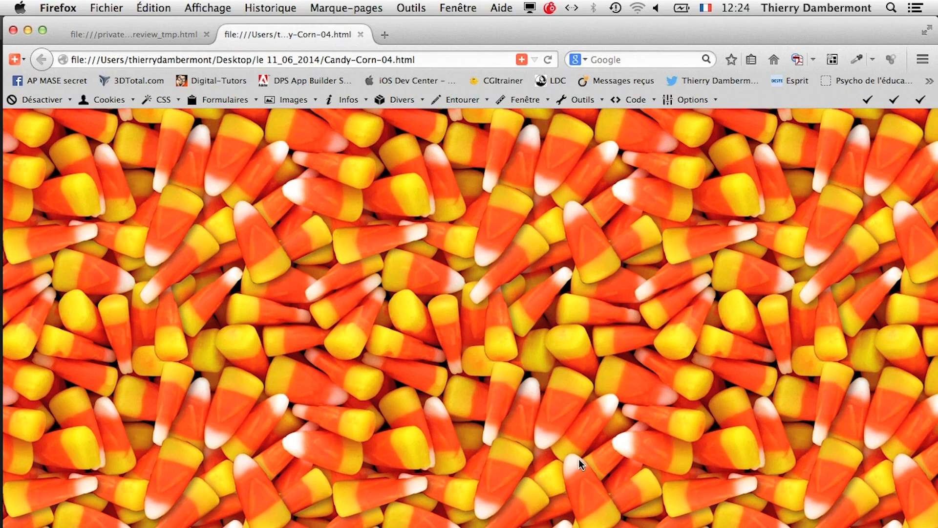
# Step: Switch to Photoshop and export the pattern for the web again at 15% as PNG-24, saving Candy-Corn-04.html in the le 11_06_2014 folder
pyautogui.press('super+Tab')
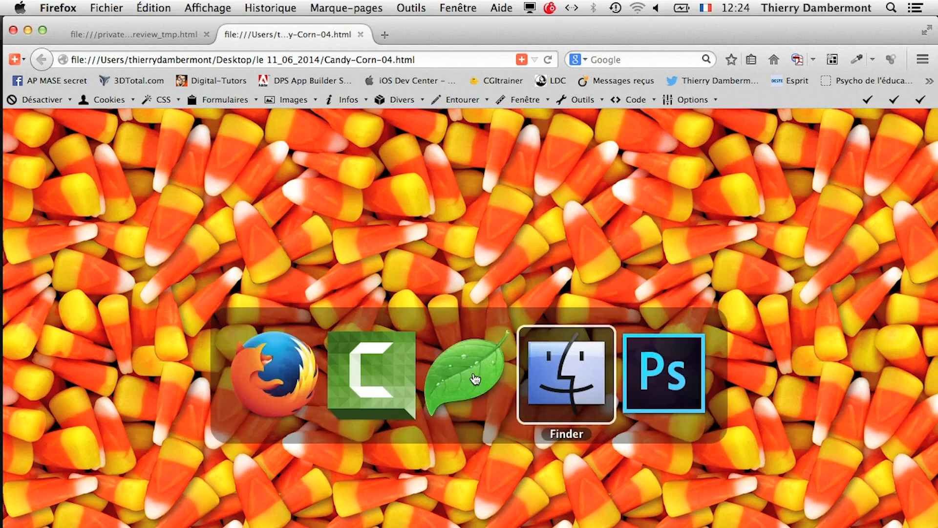
pyautogui.click(655, 391)
pyautogui.click(125, 8)
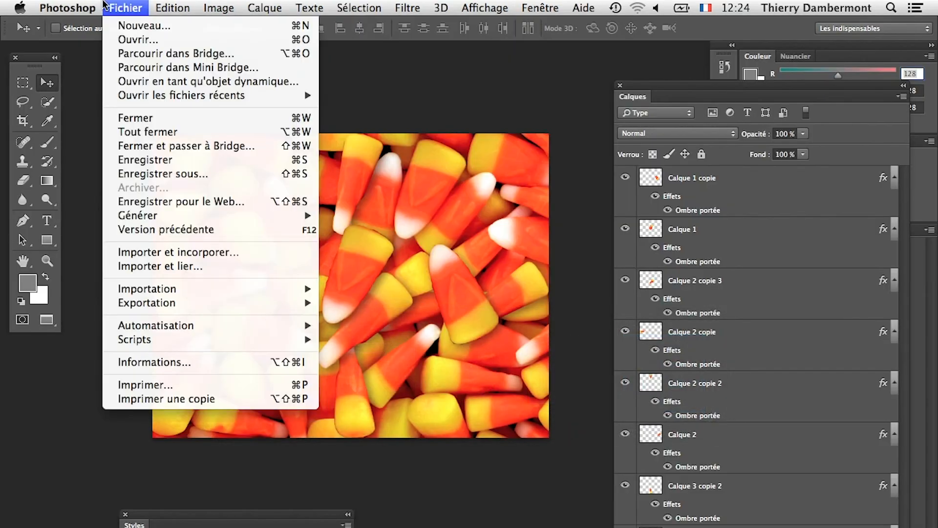
pyautogui.click(182, 202)
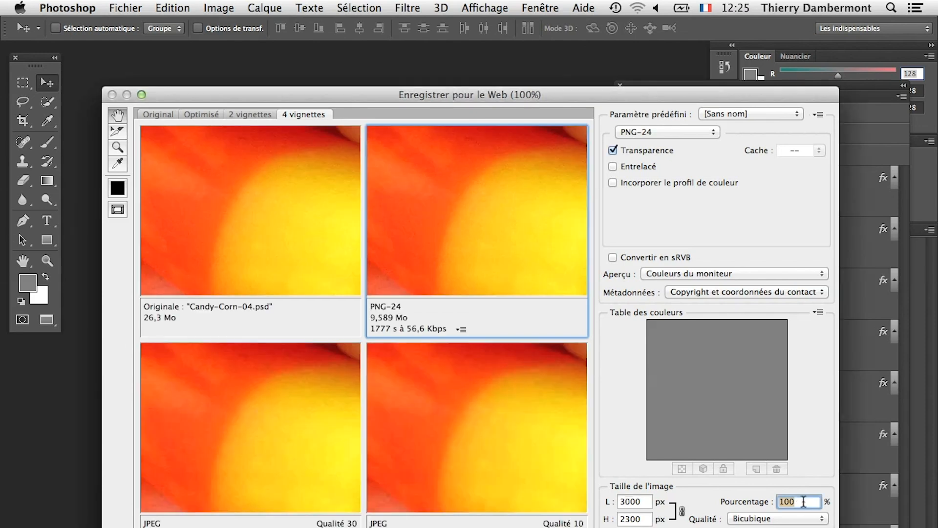
pyautogui.write('15')
pyautogui.press('Return')
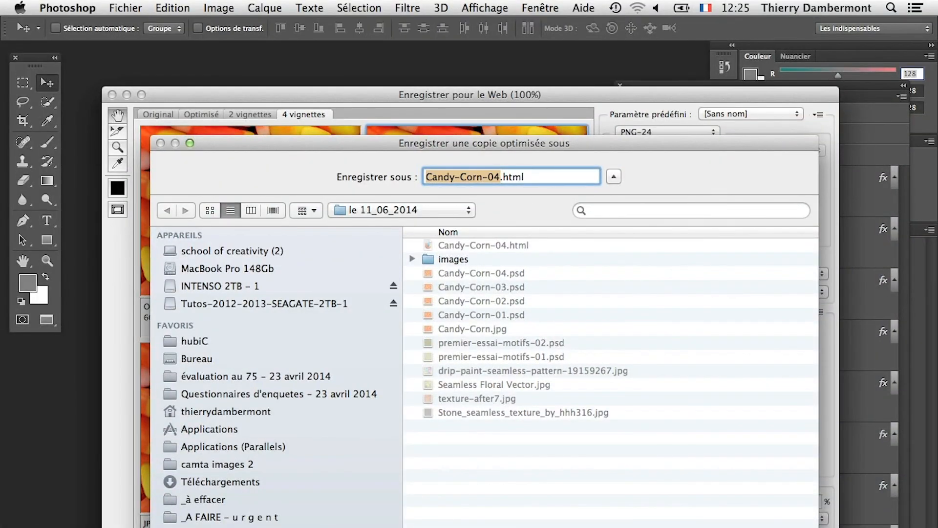
pyautogui.press('Return')
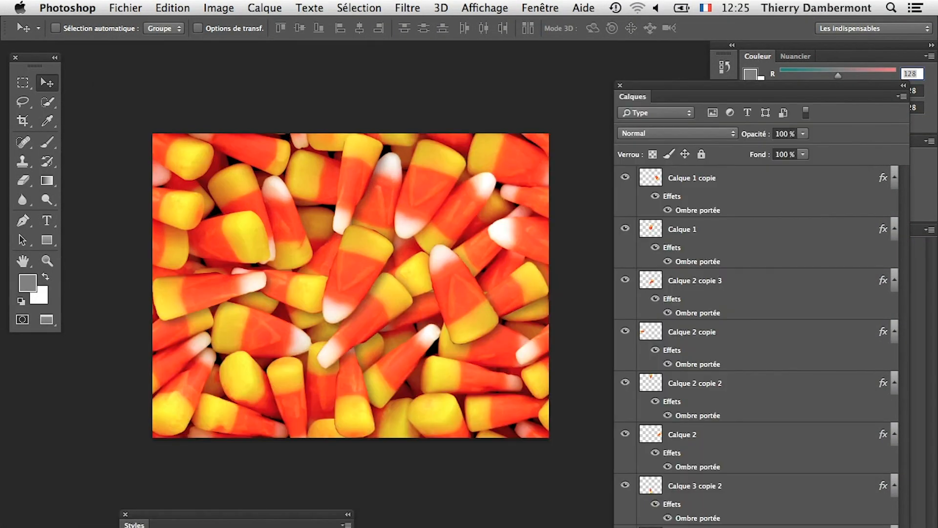
# Step: Switch from Photoshop back to Firefox
pyautogui.press('super+Tab')
pyautogui.press('super+Tab')
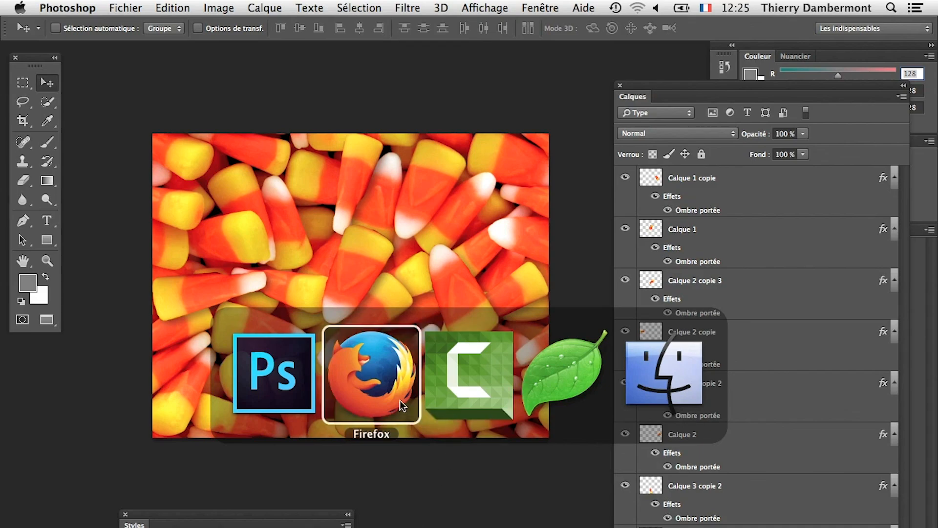